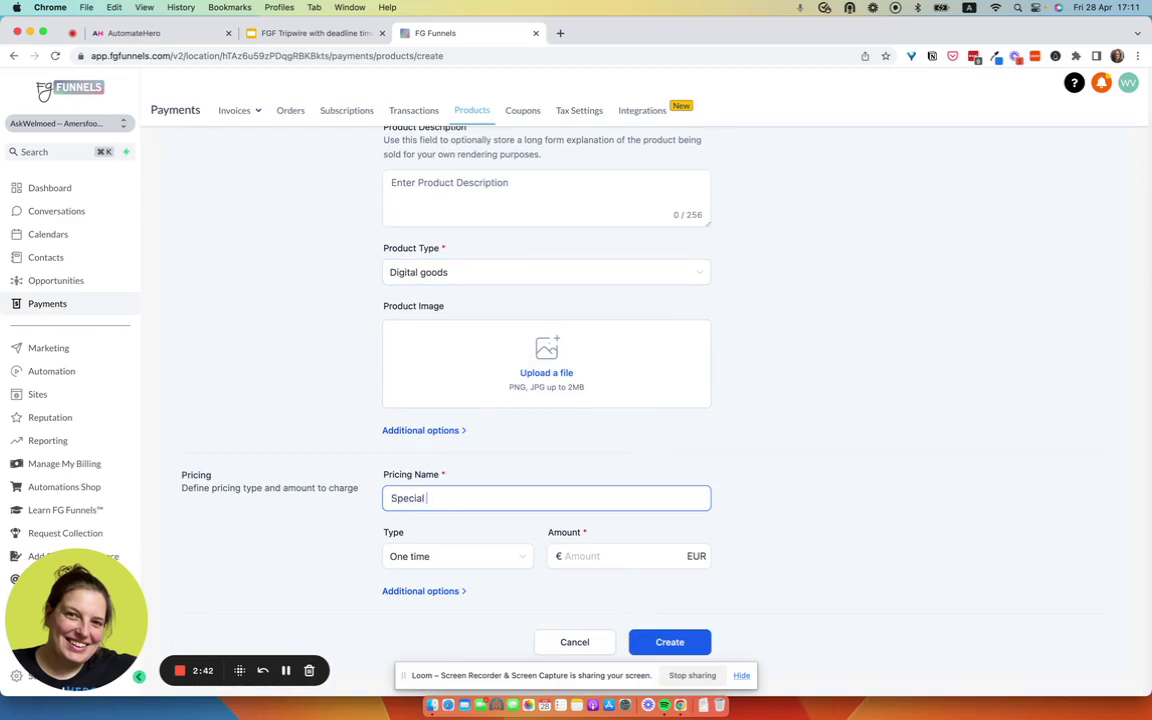
Set the Special Offer one-time price to 27 EUR and create the product
left_click(578, 555)
type("27")
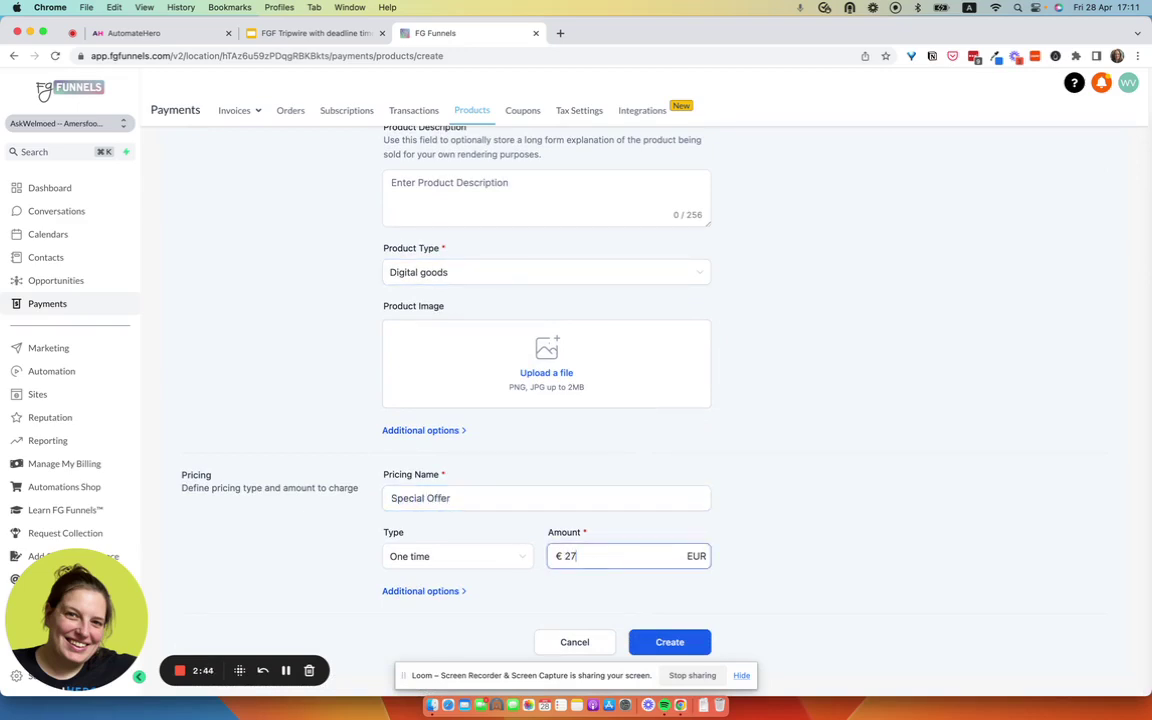
key("Return")
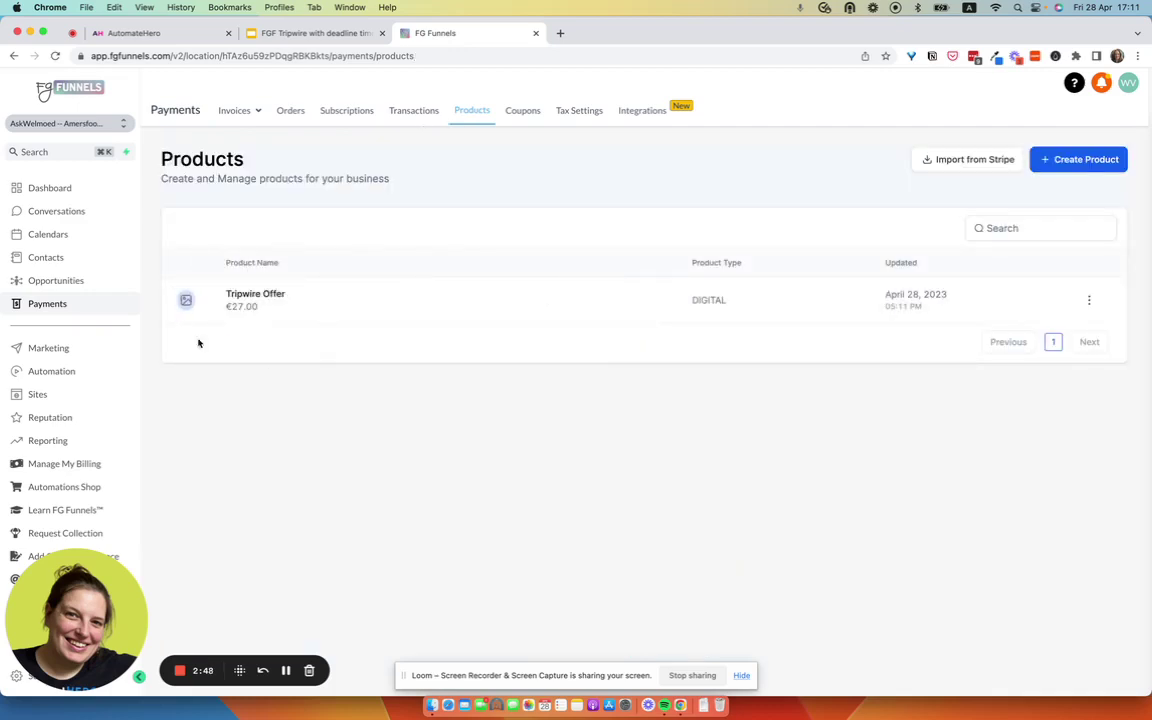
Create a new funnel named "Tripwire Funnel" in the Sites area
left_click(51, 401)
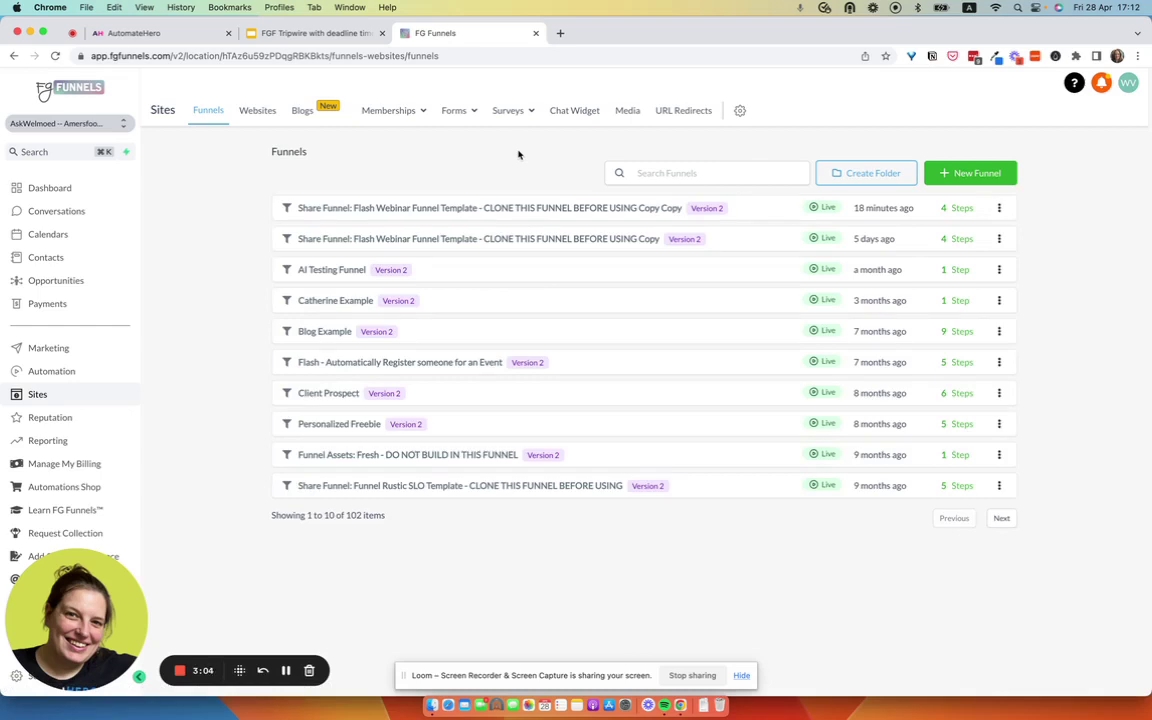
left_click(984, 177)
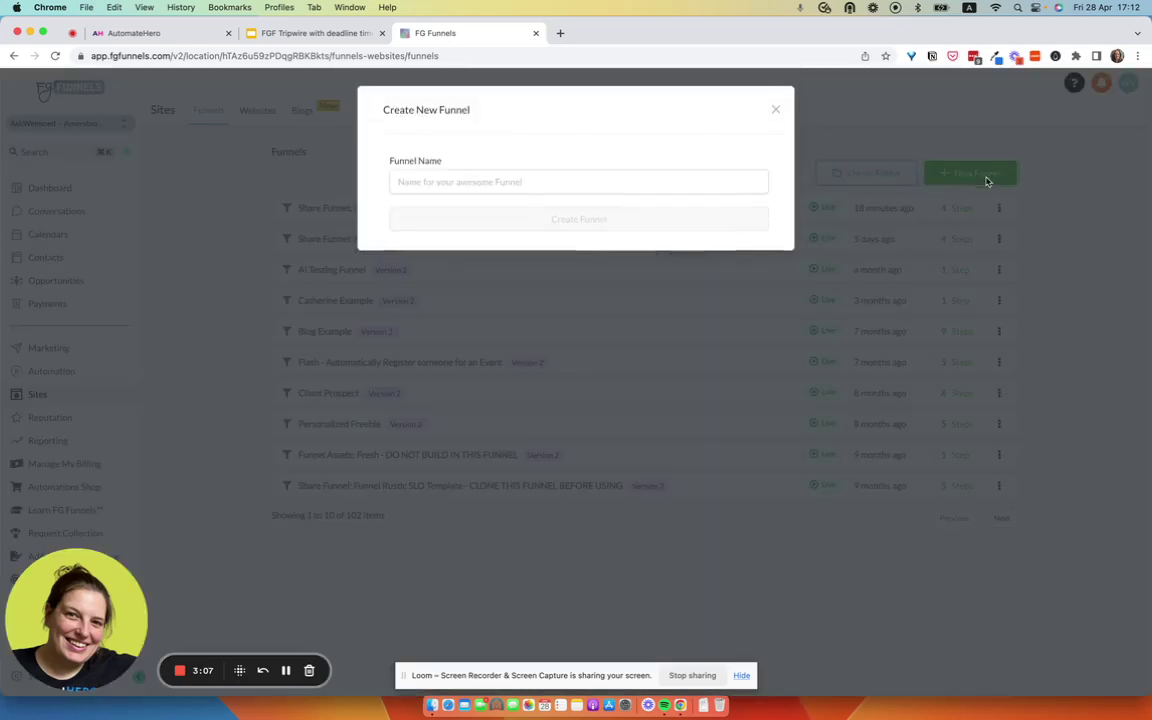
left_click(522, 182)
type("Tripwire Funnel")
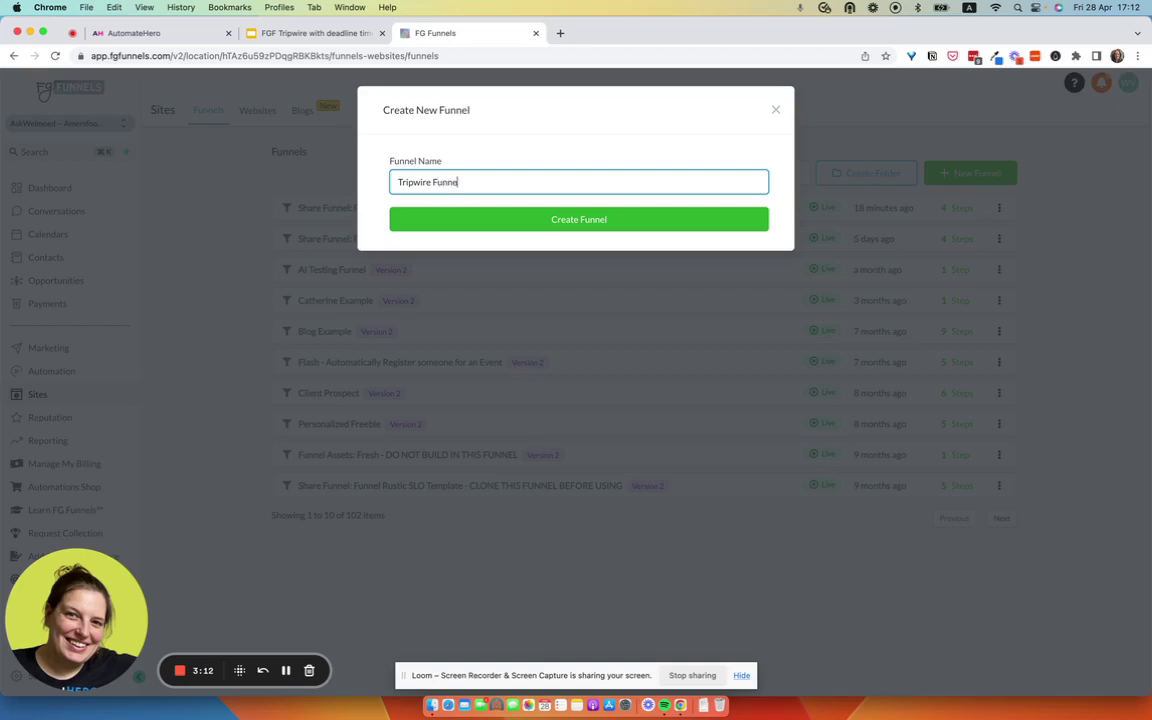
left_click(563, 220)
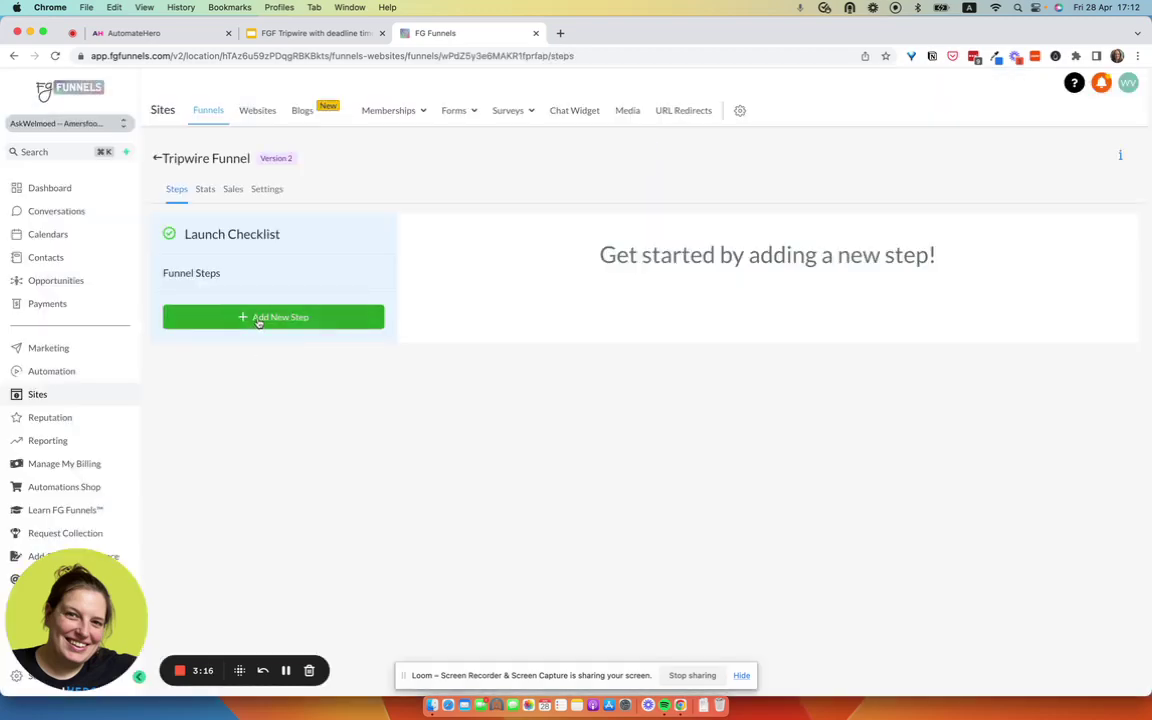
Assign the domain fgfprotips.askwelmoed.com to the Tripwire Funnel and save its settings
left_click(268, 188)
left_click(855, 268)
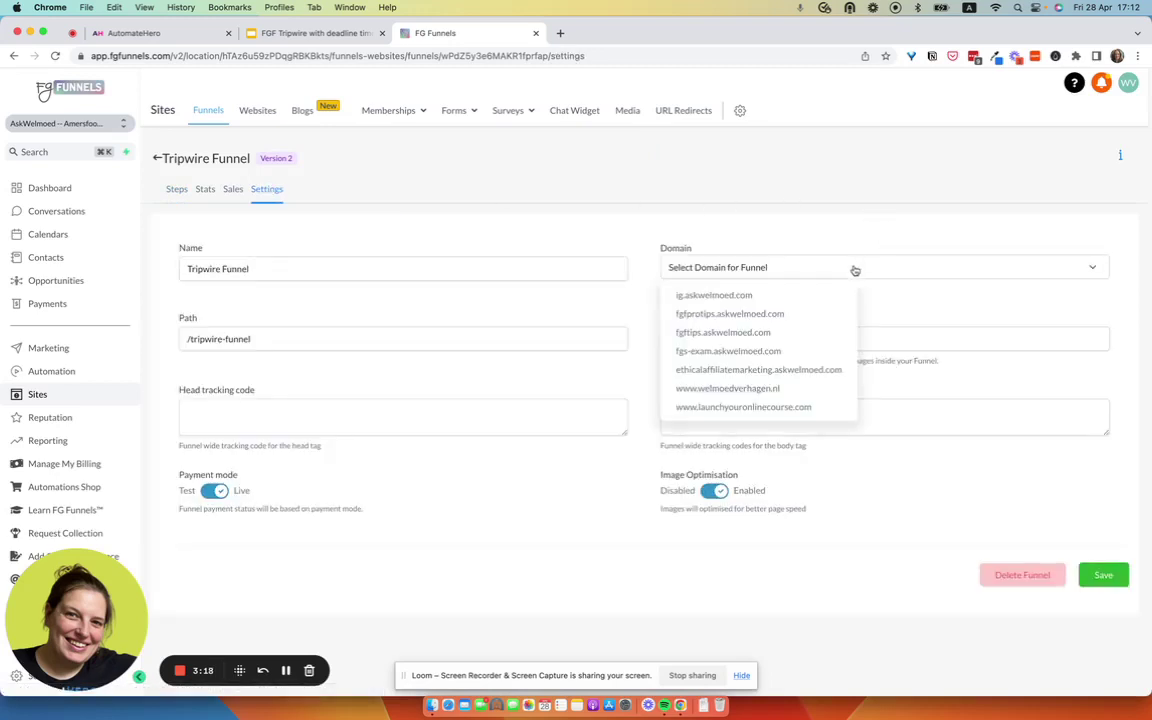
left_click(782, 315)
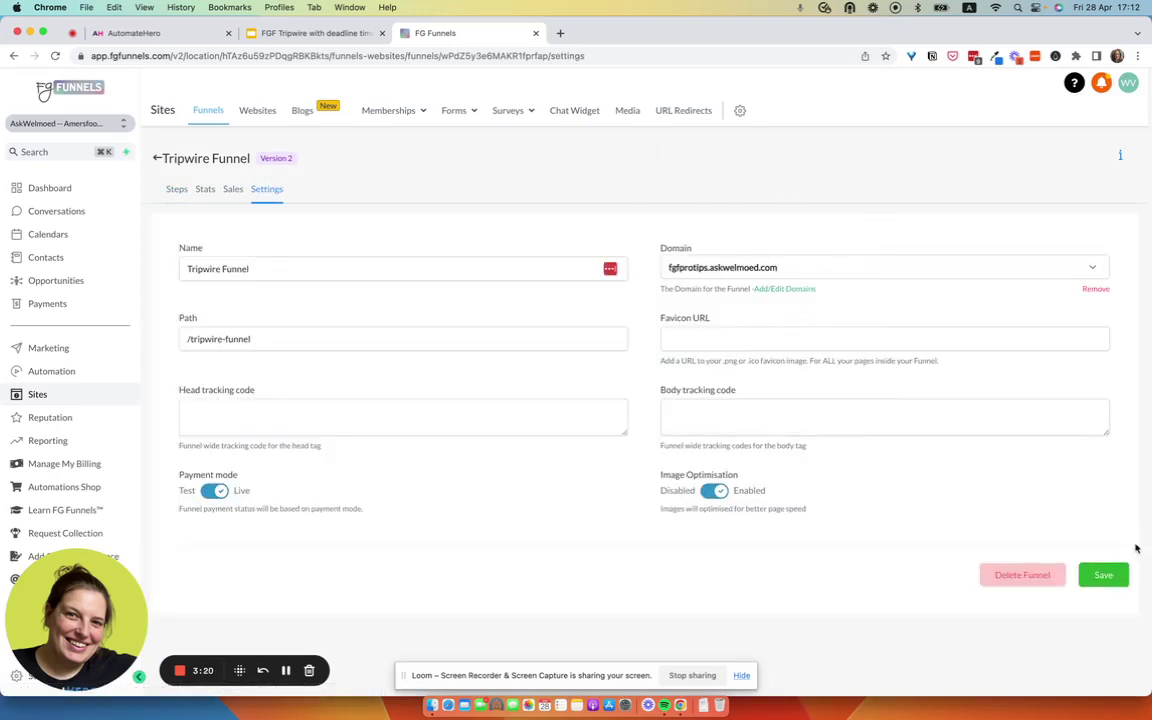
left_click(1102, 574)
Add a first step named "Freebie Optin" to the Tripwire Funnel
left_click(176, 191)
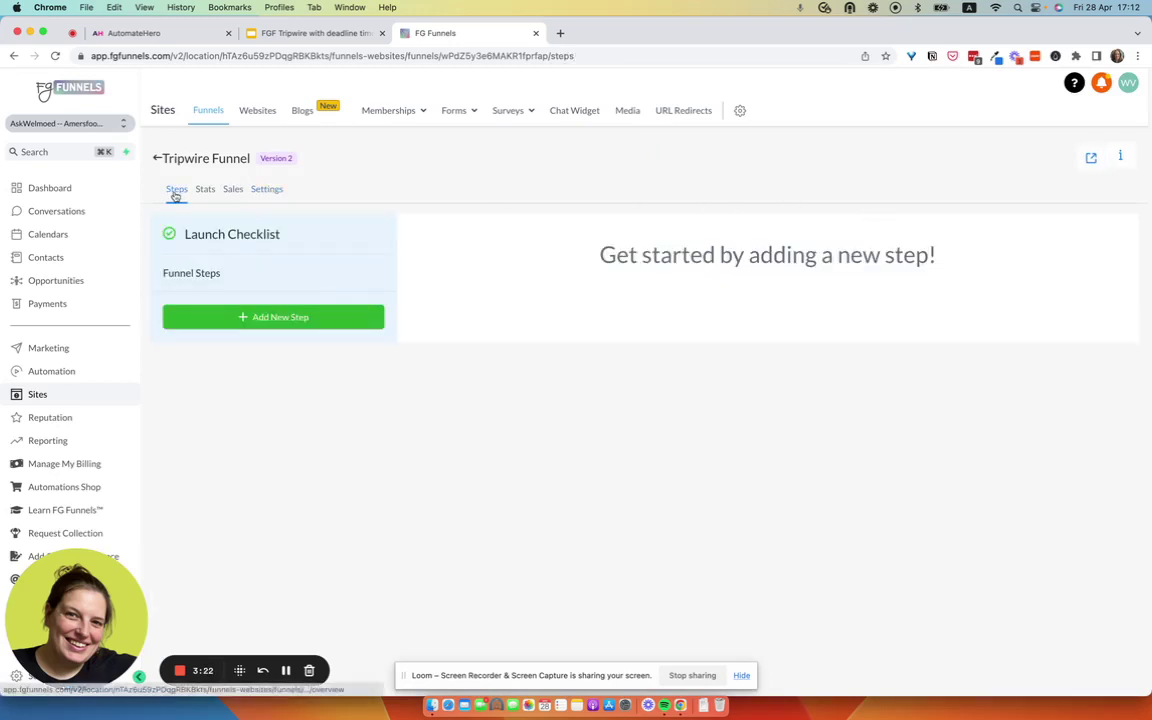
left_click(255, 316)
left_click(482, 184)
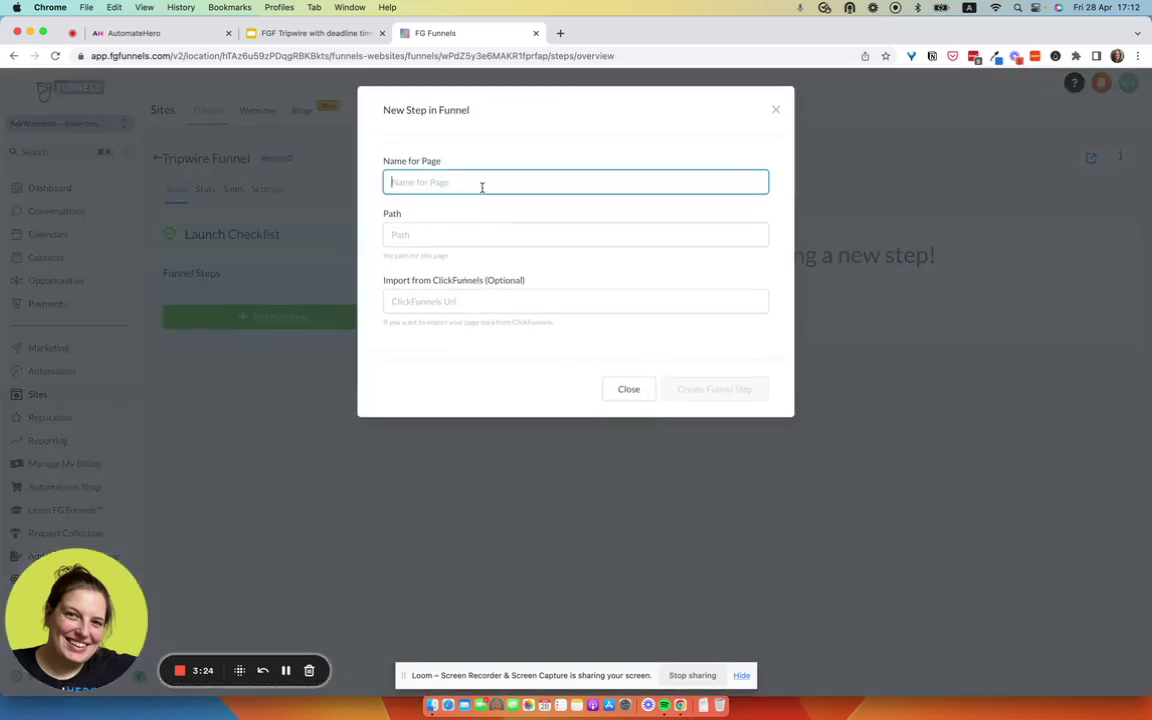
type("Freebie Optin")
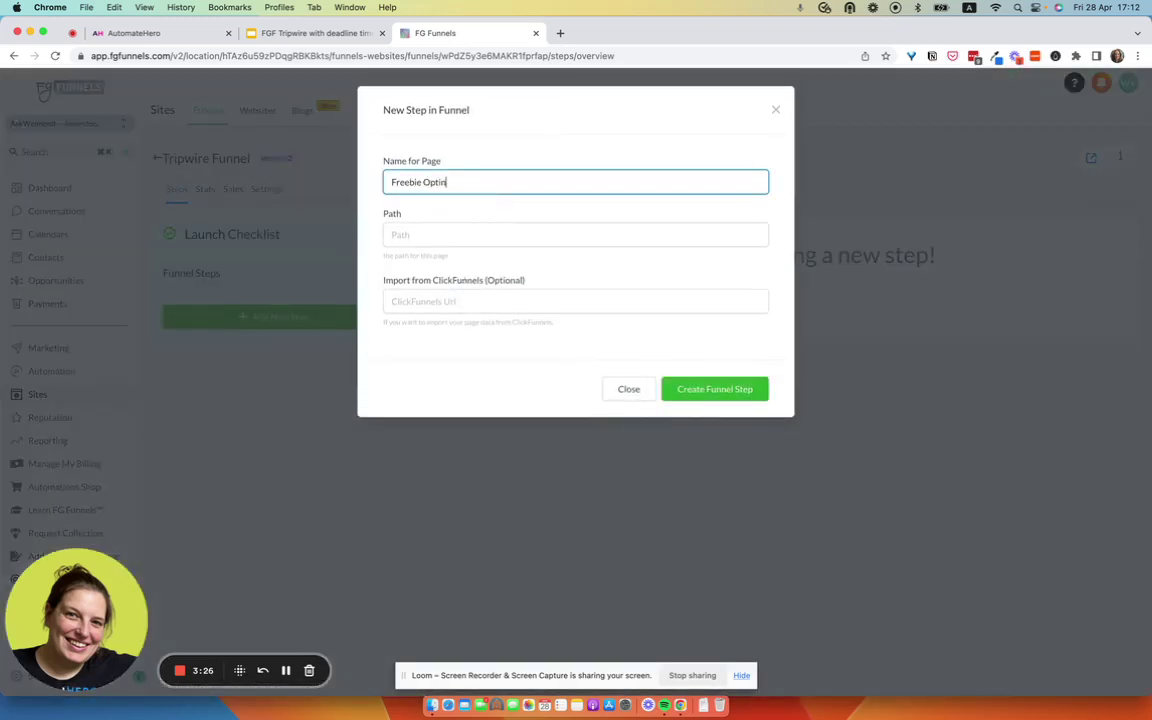
left_click(702, 390)
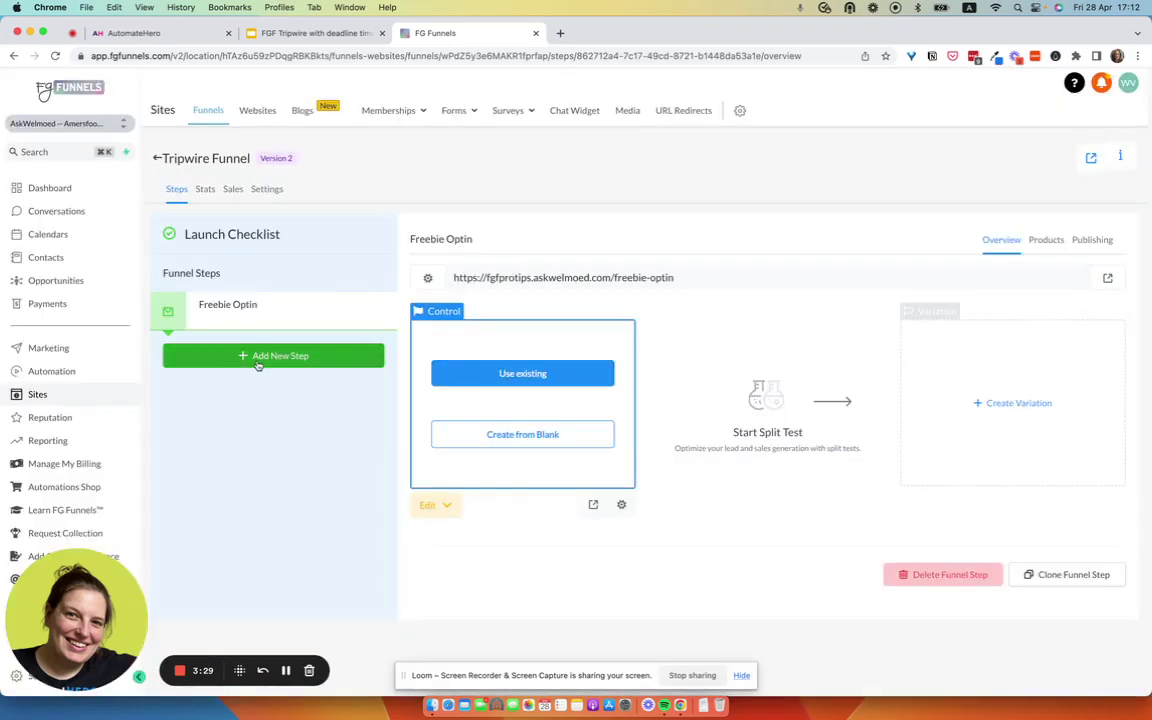
Add a funnel step named "Tripwire Sales" after the Freebie Optin step
left_click(257, 360)
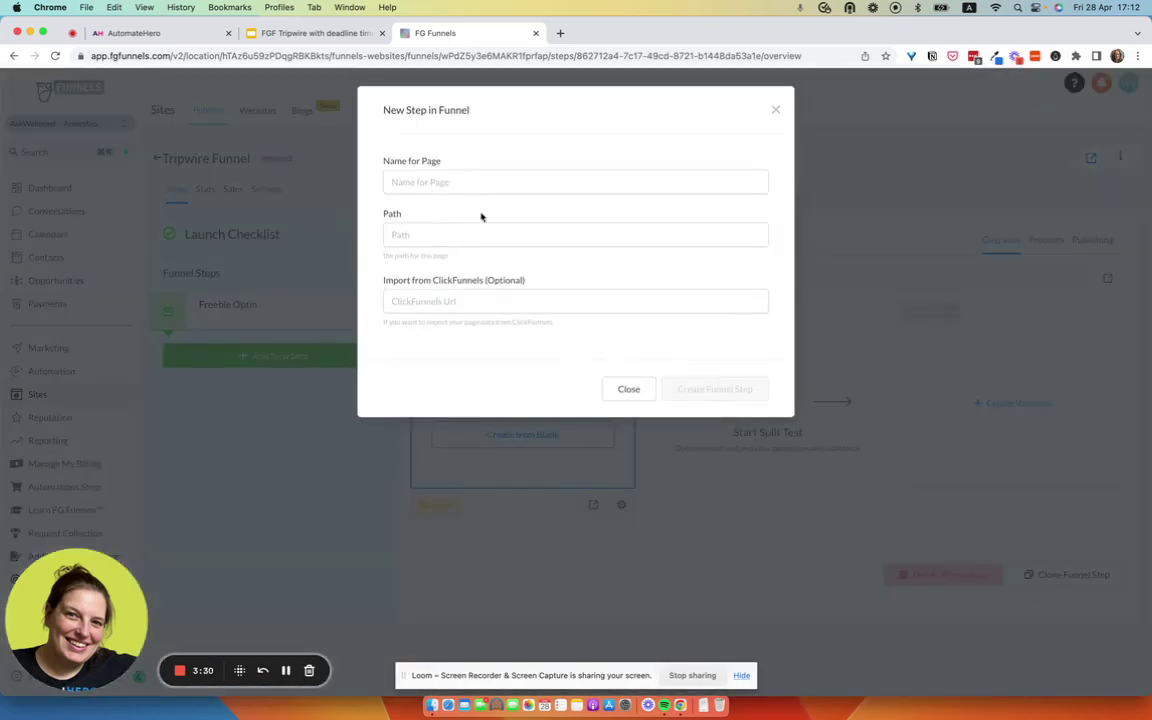
left_click(475, 181)
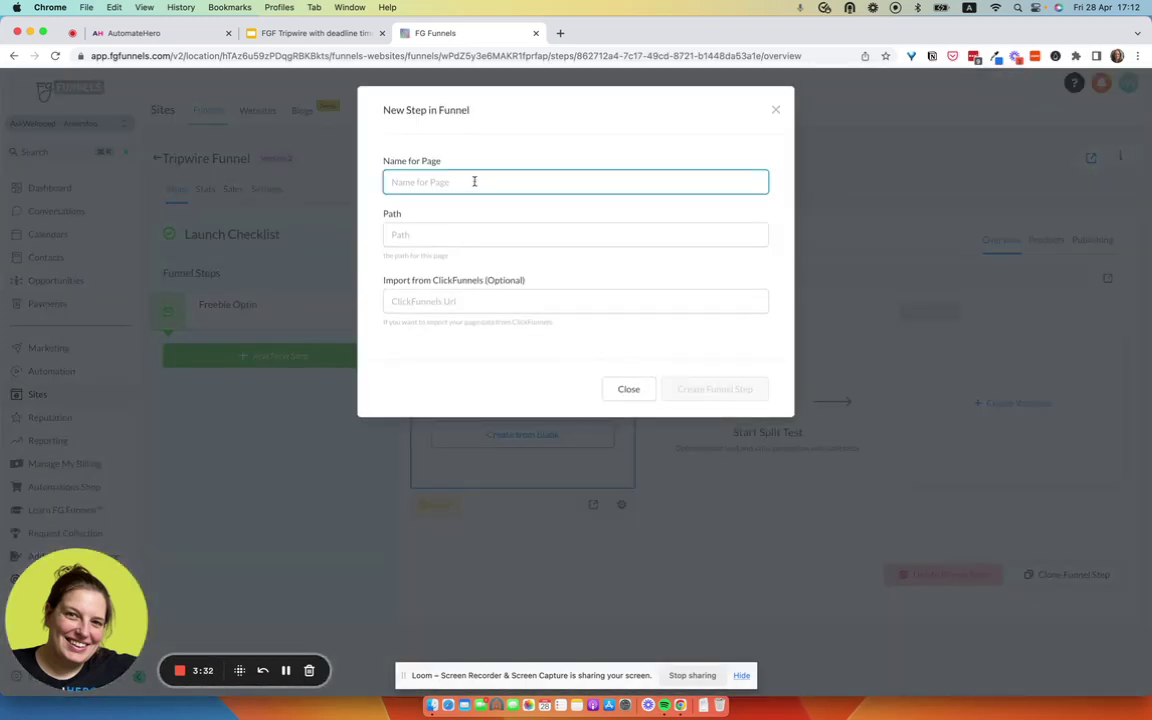
type("Tripwire Sales")
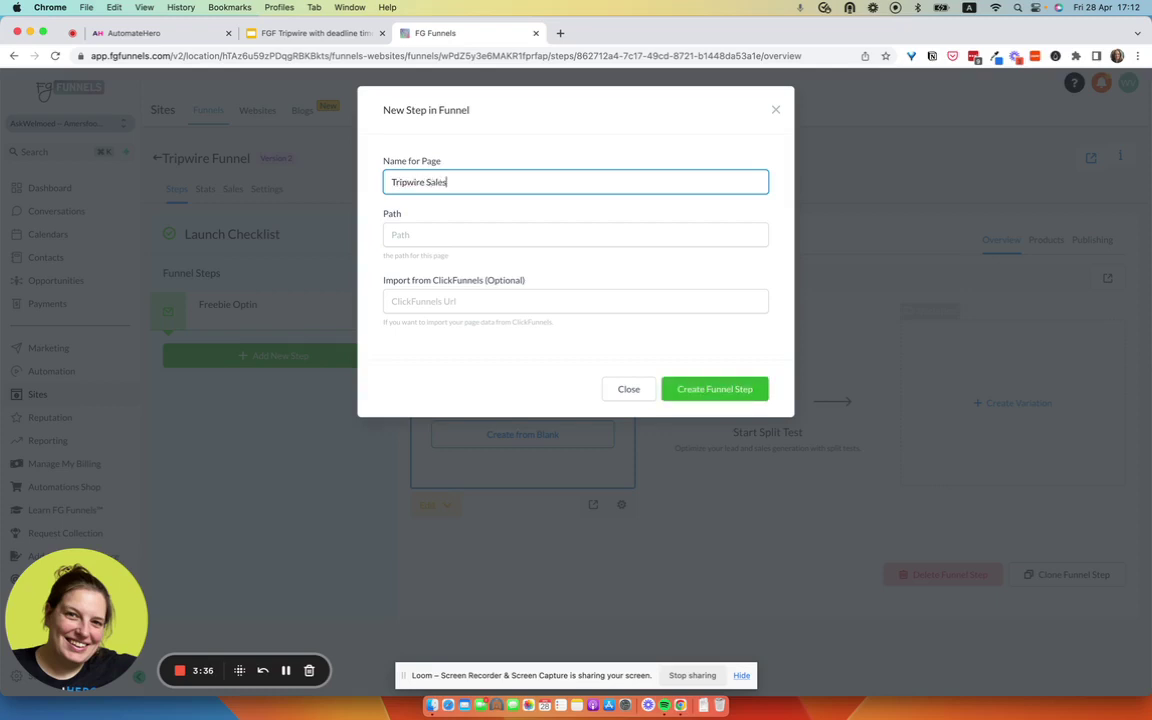
left_click(697, 391)
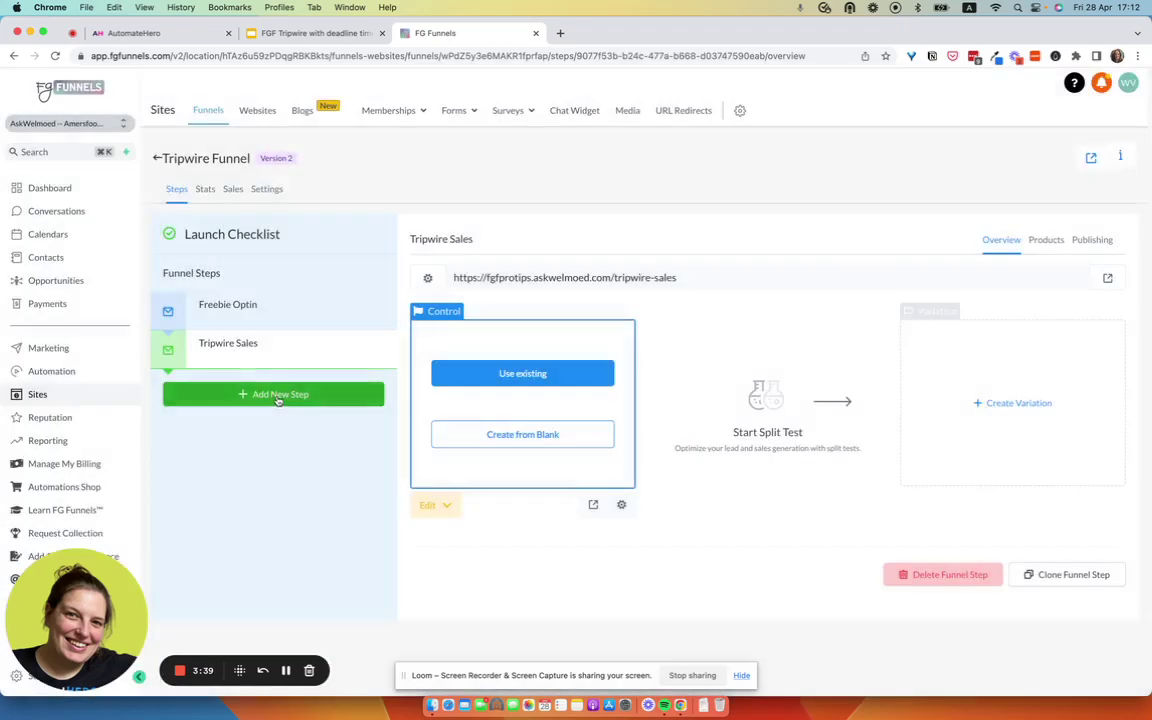
Add a funnel step named "Order Form" after the Tripwire Sales step
left_click(279, 396)
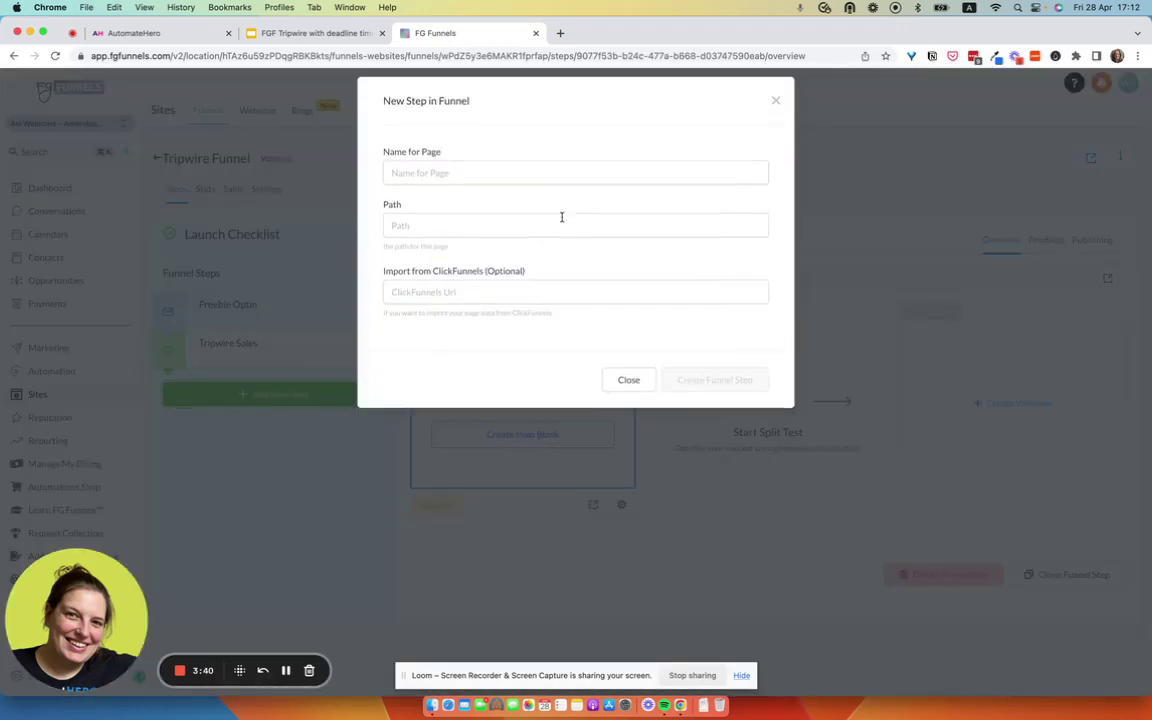
left_click(566, 186)
type("Order")
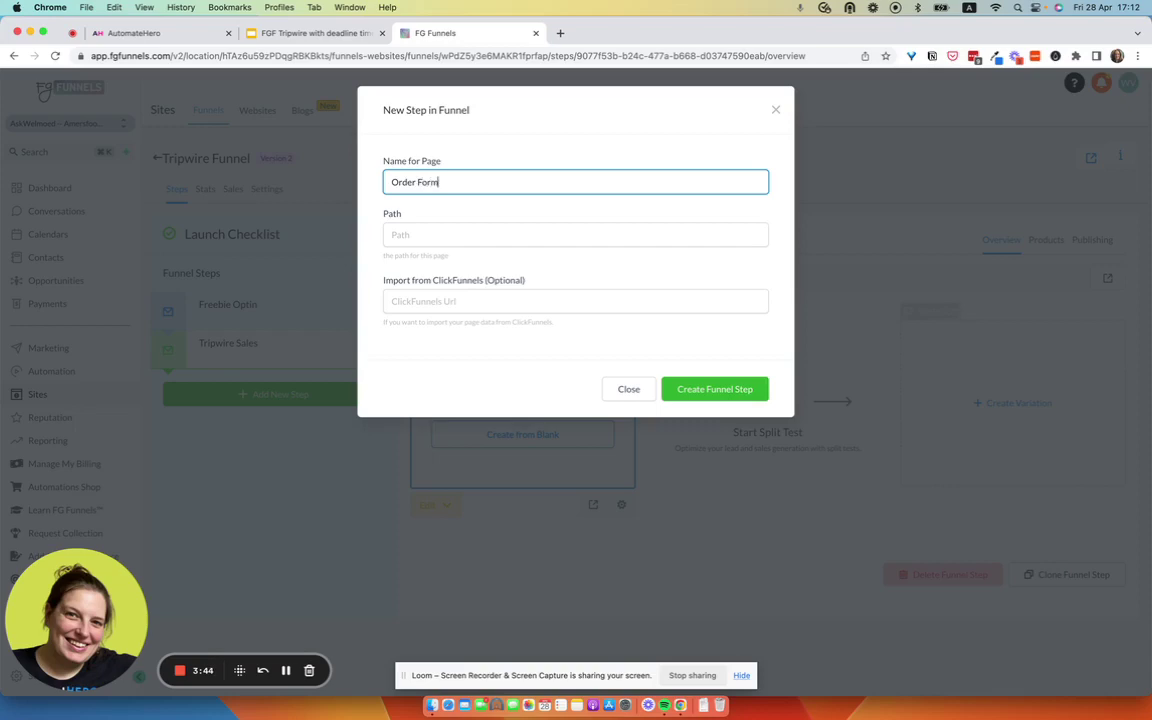
type(" Form")
left_click(663, 391)
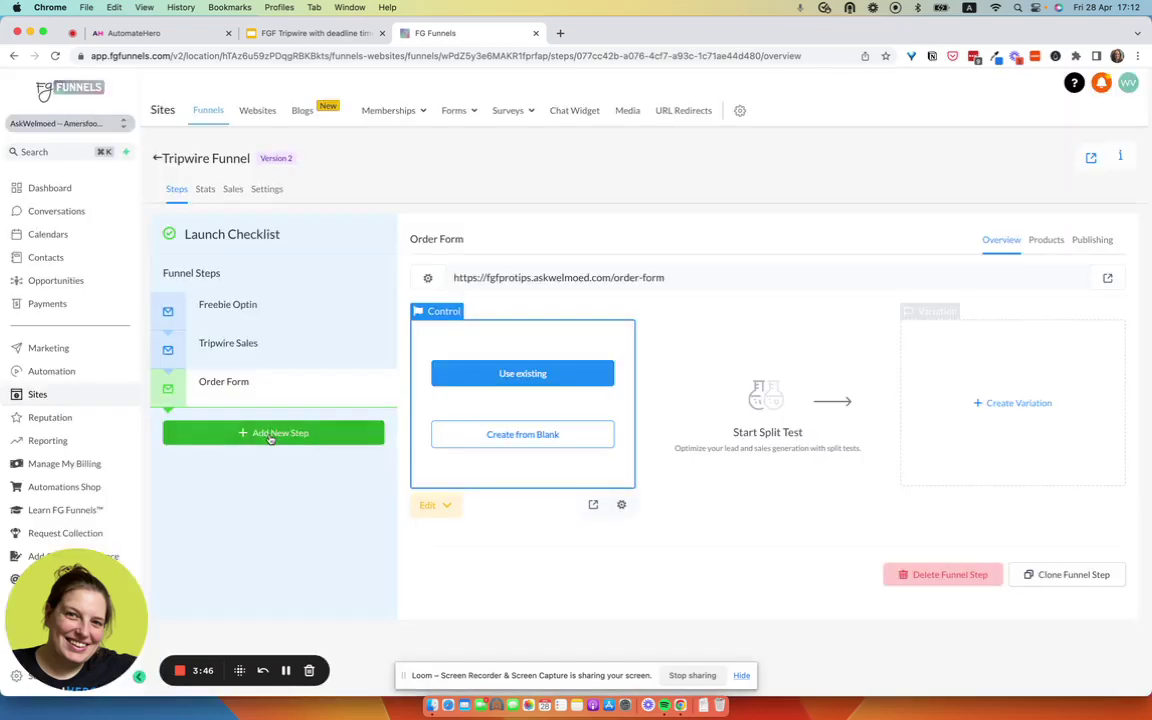
Add a funnel step named "Order Confirmation" after the Order Form step
left_click(270, 435)
left_click(518, 178)
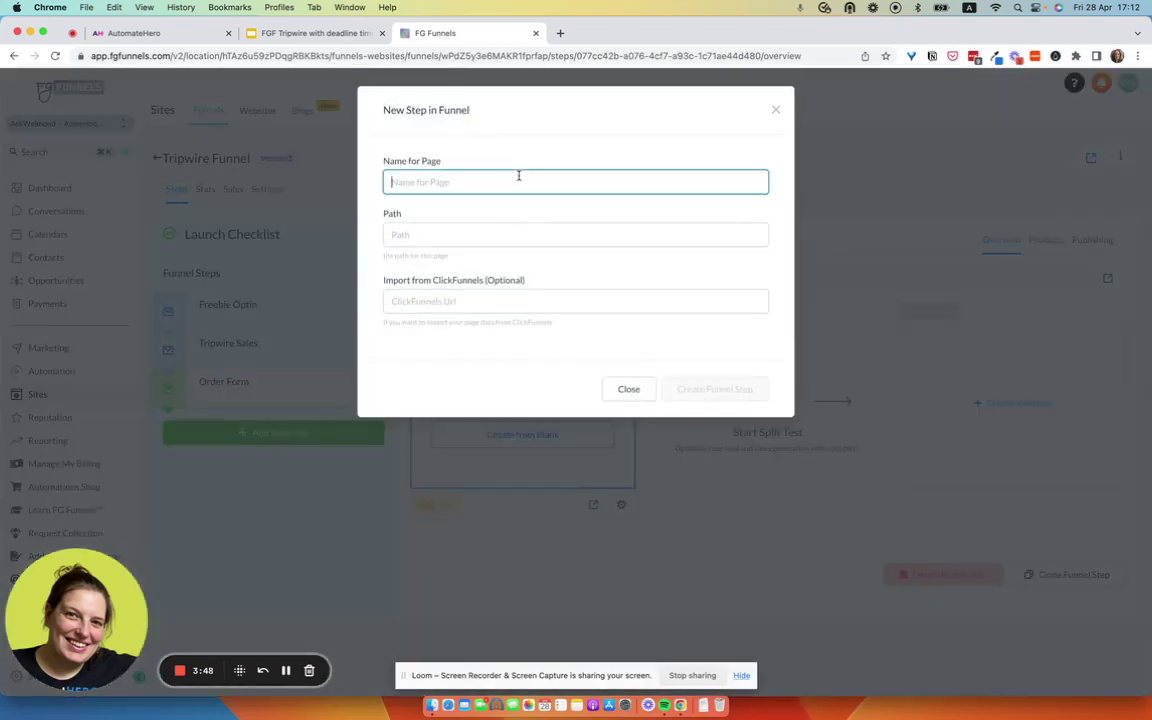
type("Order Confirmation")
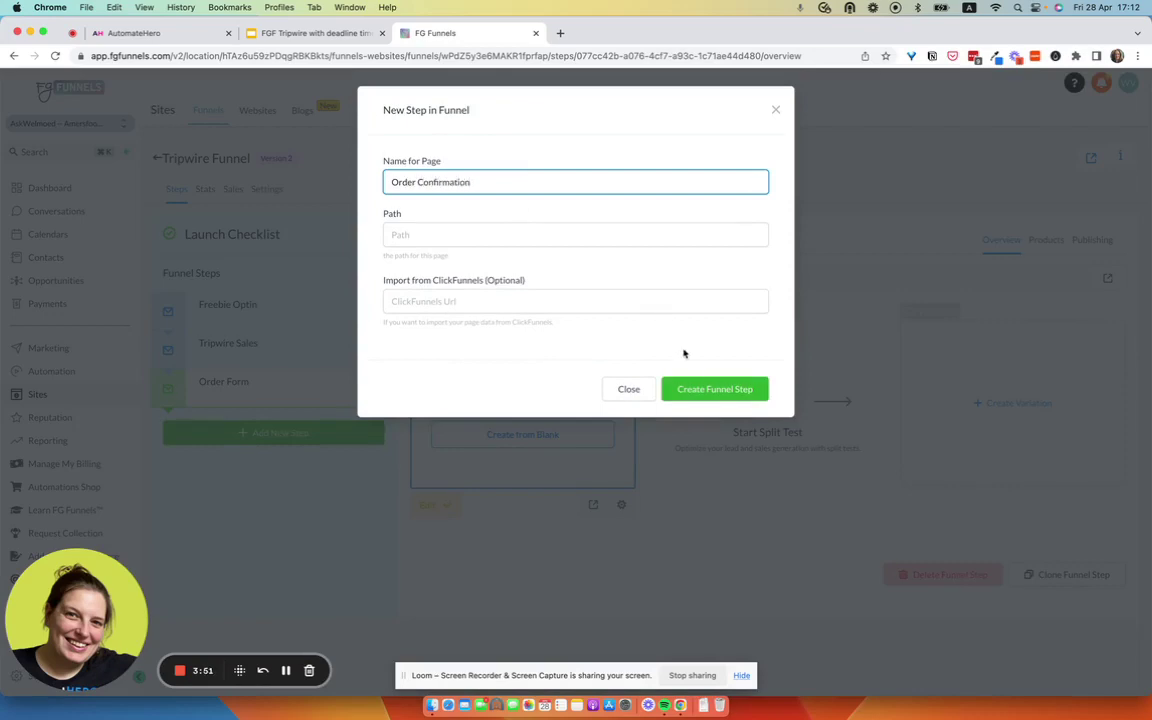
left_click(688, 388)
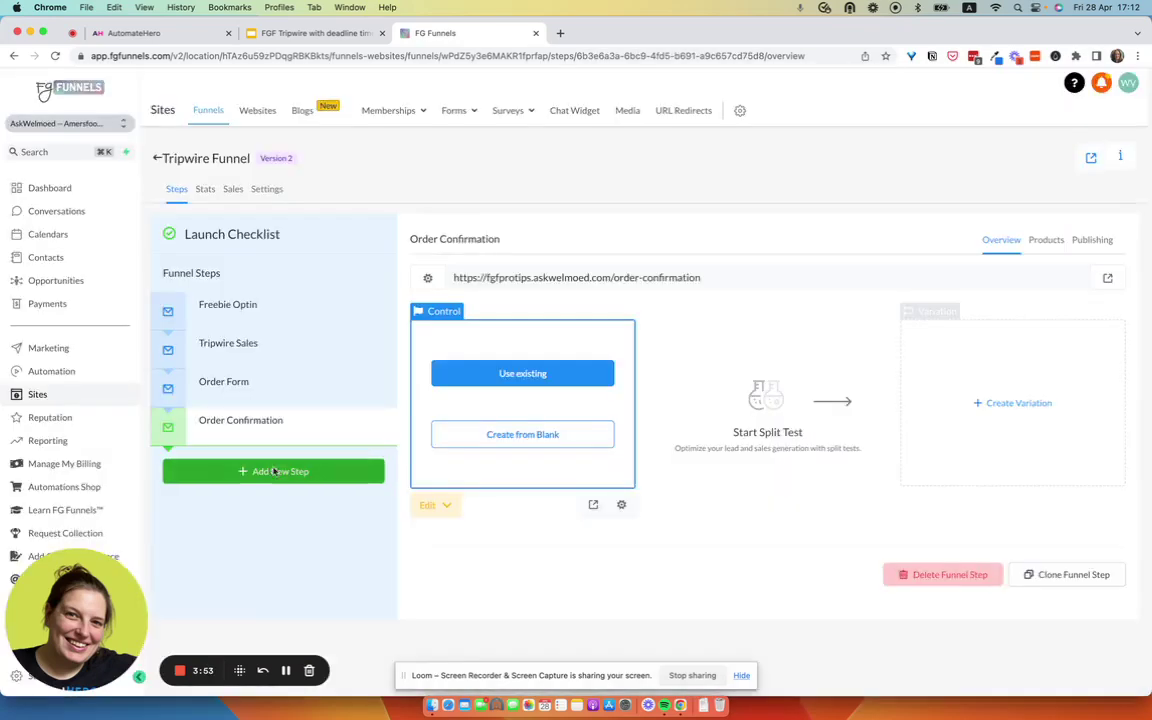
Add a funnel step named "Deadline Expired Thank You Page" after the Order Confirmation step
left_click(275, 471)
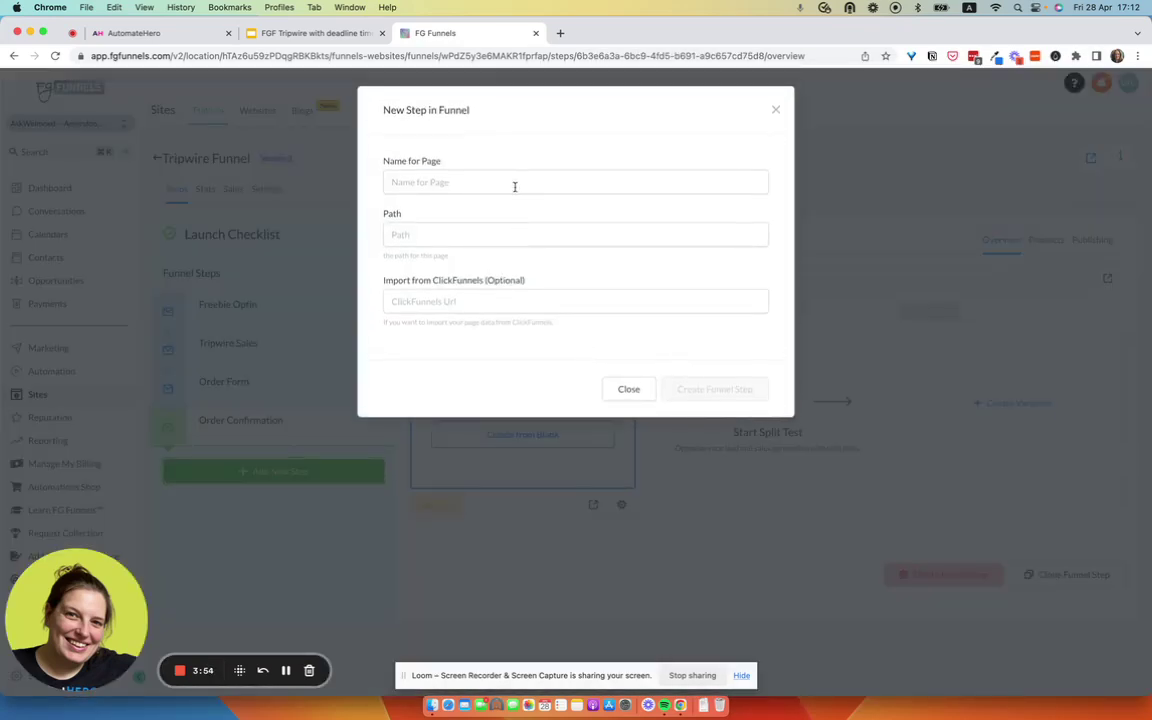
left_click(515, 186)
type("S")
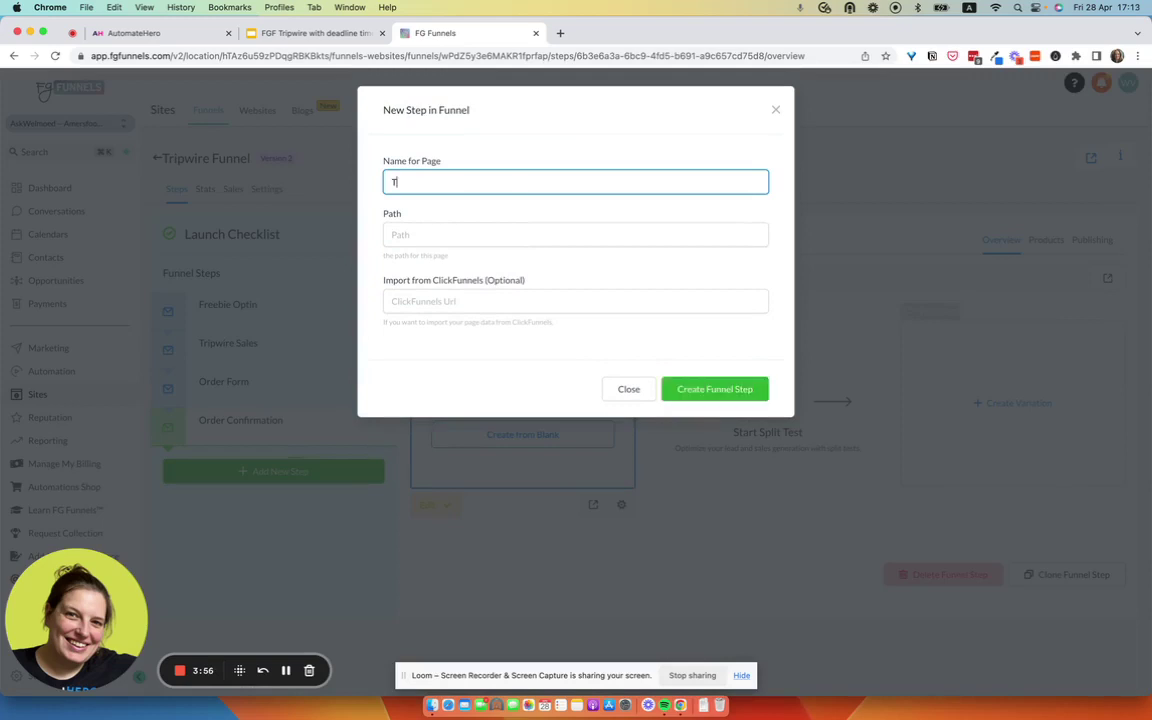
key("BackSpace")
type("Deadline Expired Thank You Page")
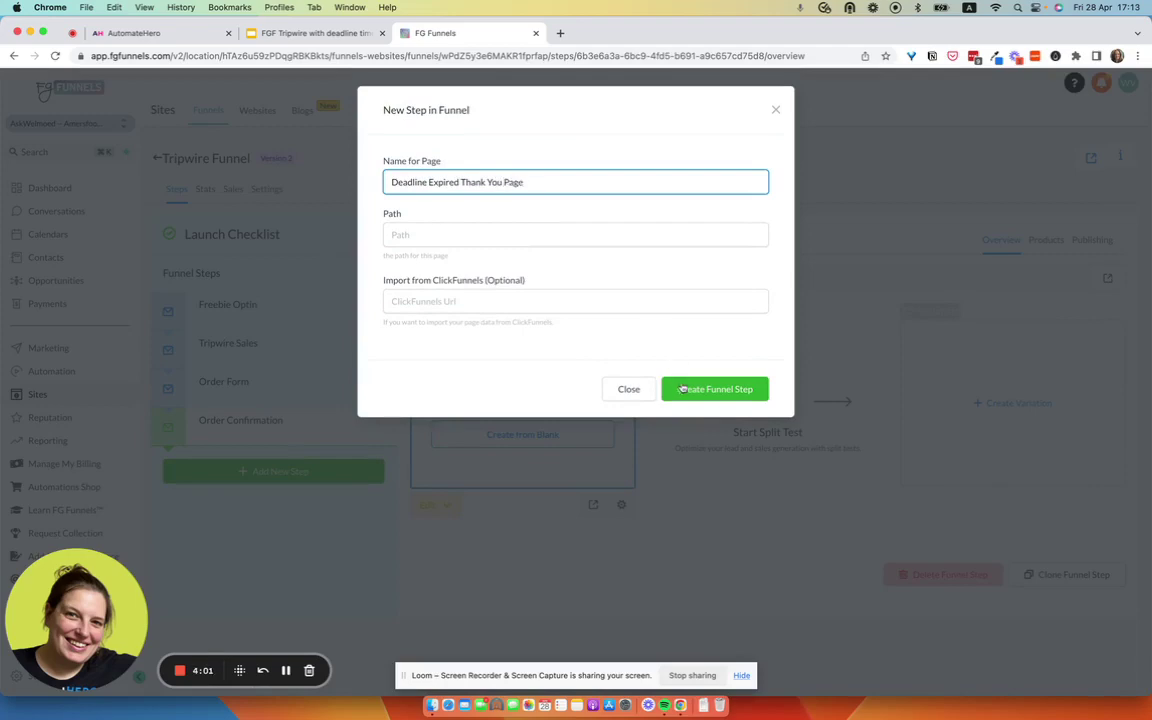
left_click(682, 389)
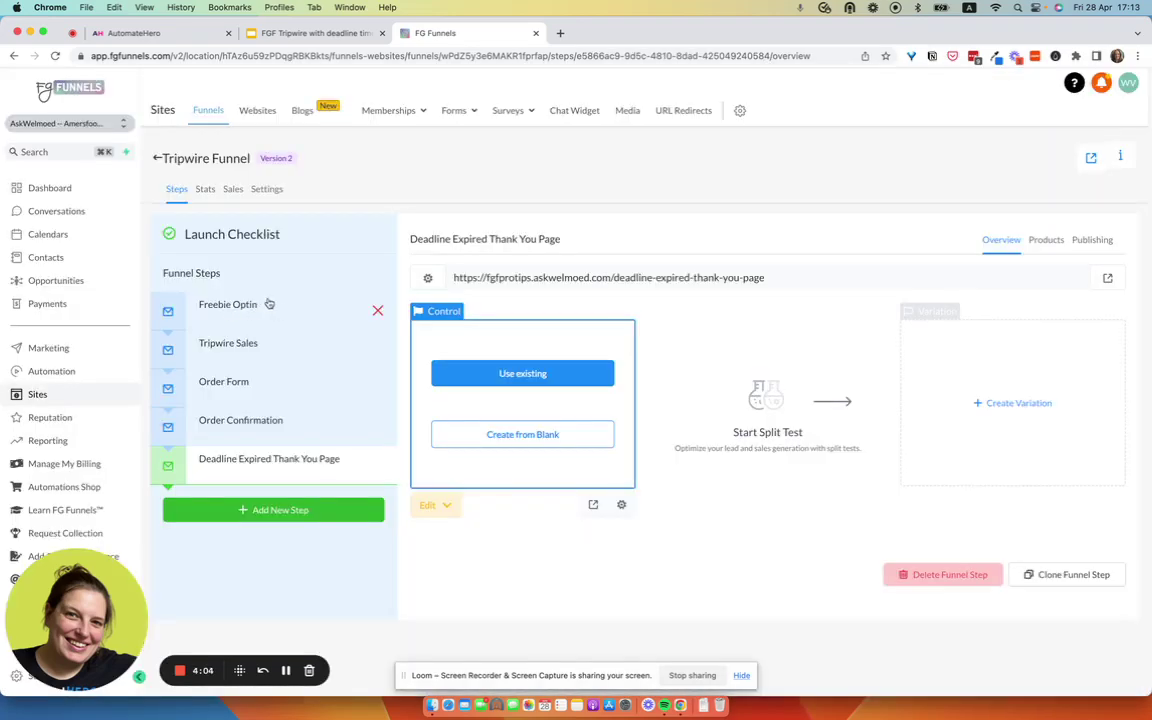
Create a new form in the form builder and name it "Freebie Optin Form forTripwire"
mouse_move(463, 112)
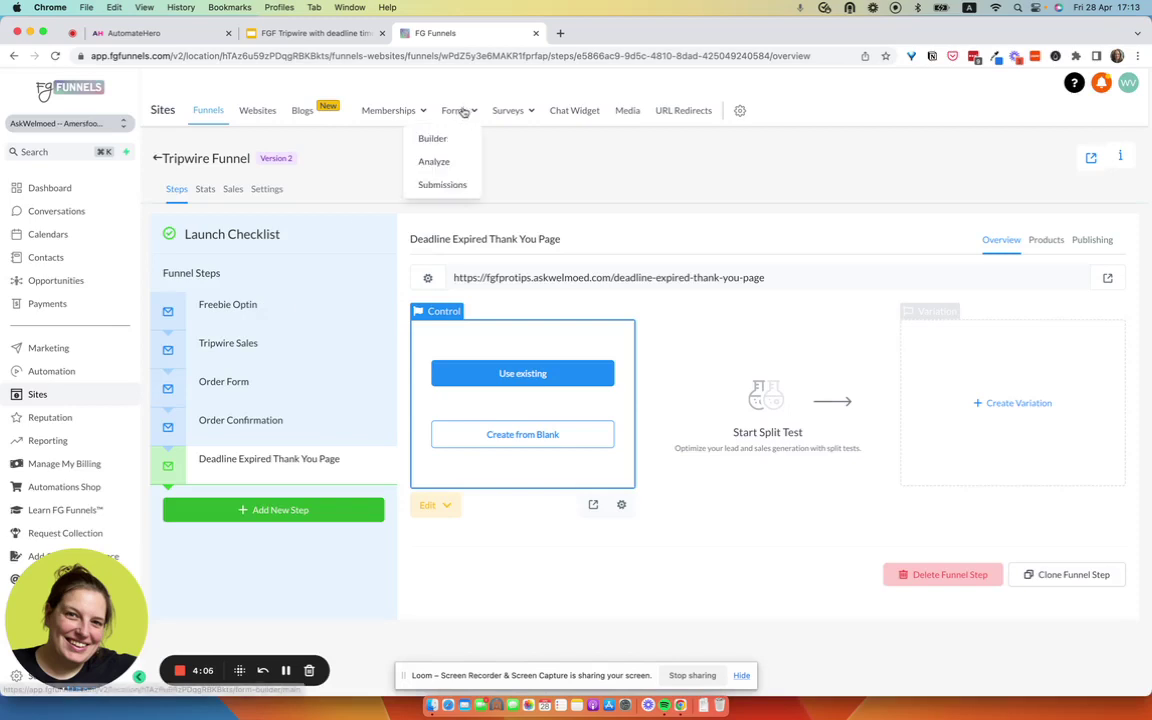
left_click(432, 138)
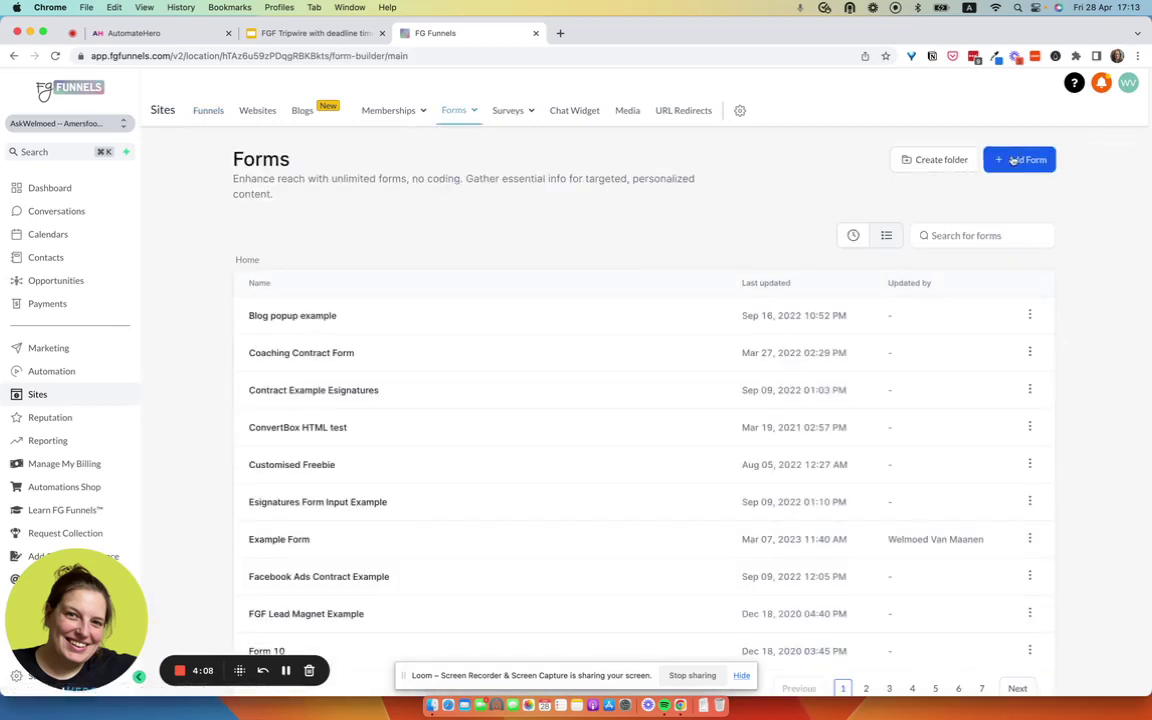
left_click(1020, 160)
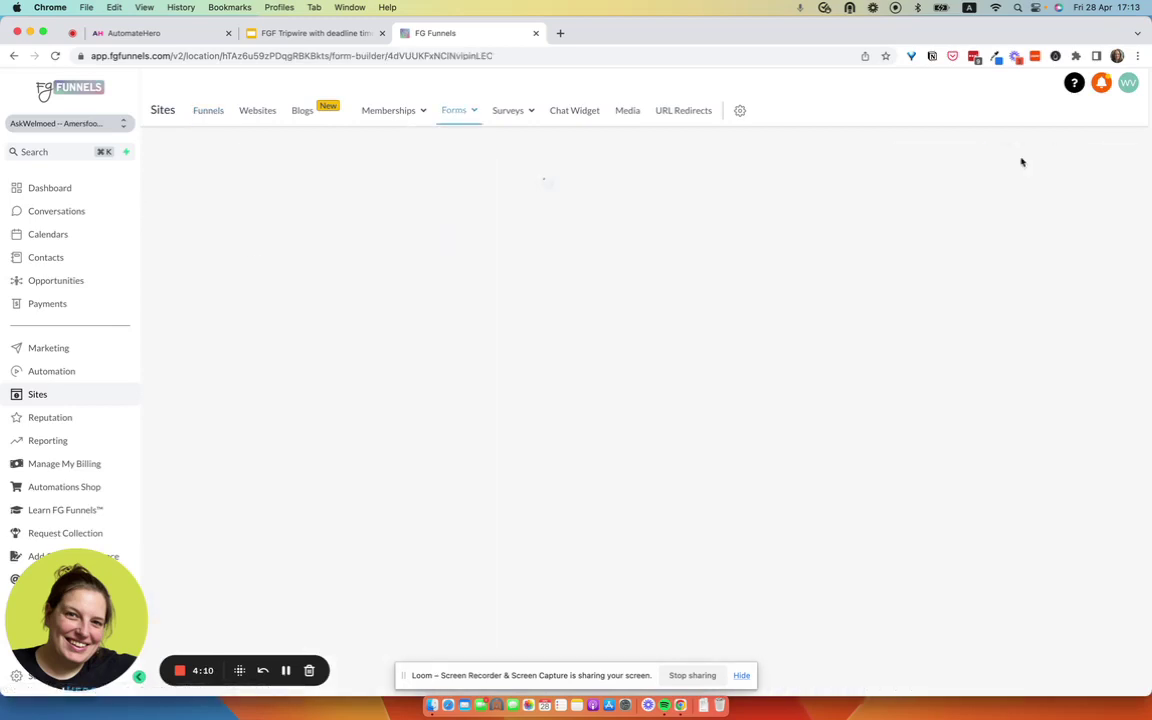
left_click(1050, 141)
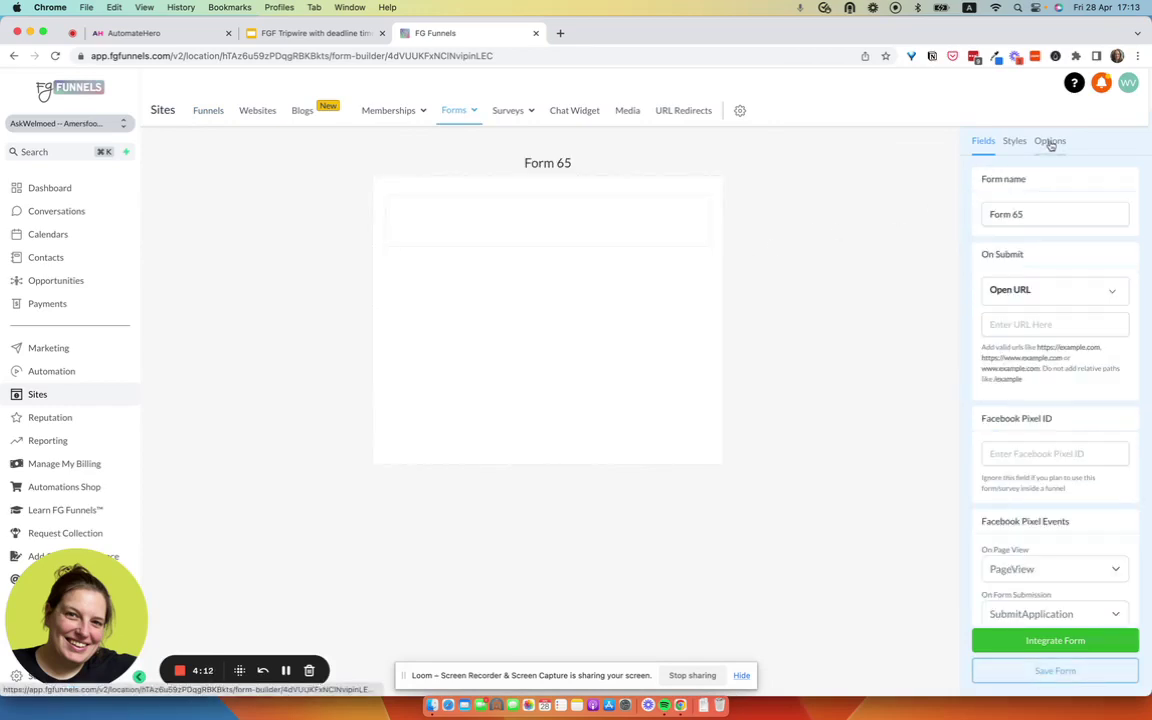
triple_click(1044, 212)
type("Dr")
key("BackSpace")
key("BackSpace")
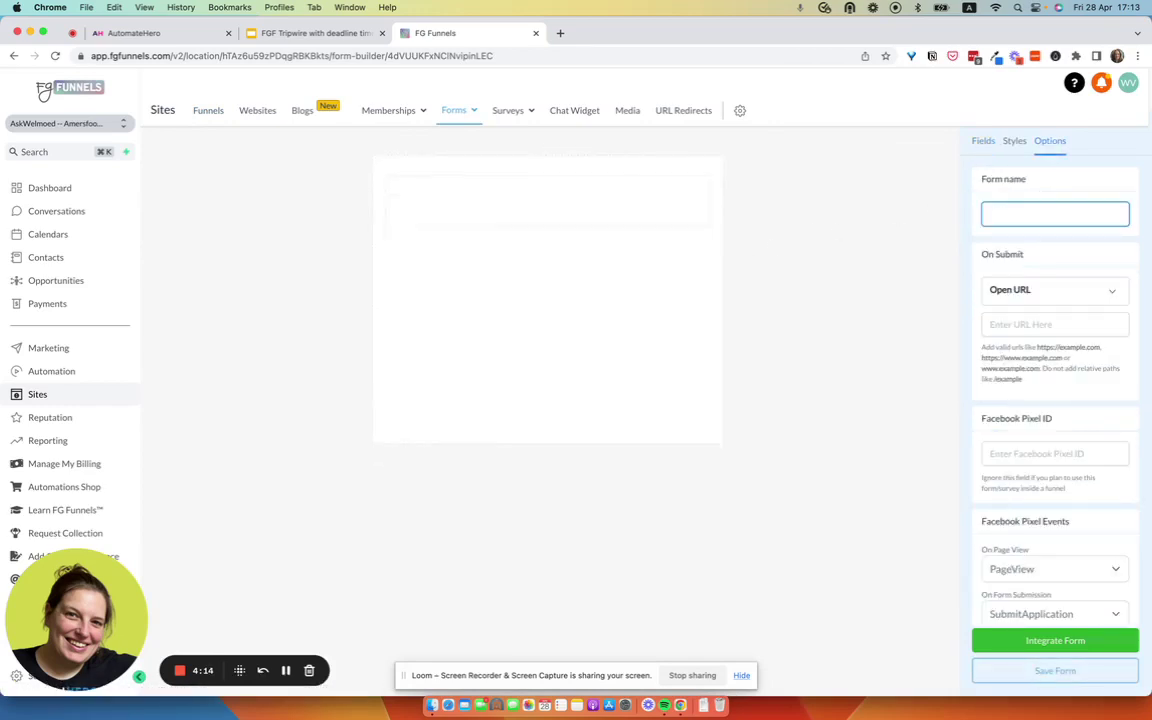
type("Freebie Optin Form")
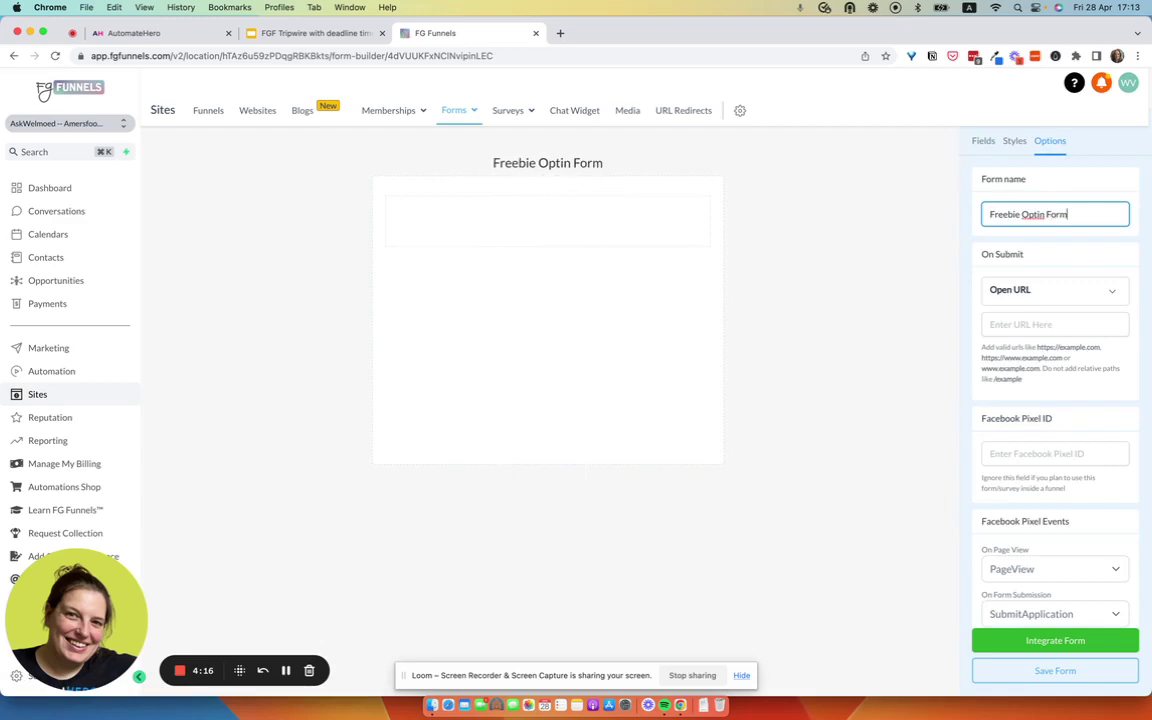
type(" forTripwire")
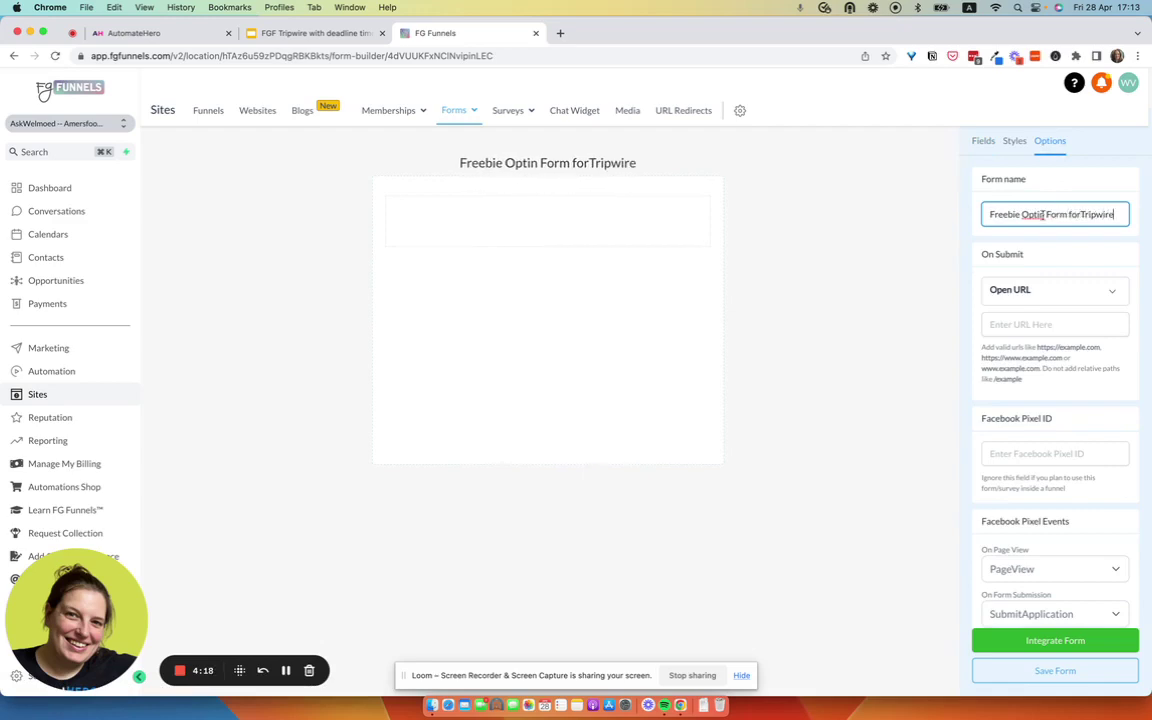
Add the standard First Name and Email fields to the opt-in form and save the form
left_click(983, 142)
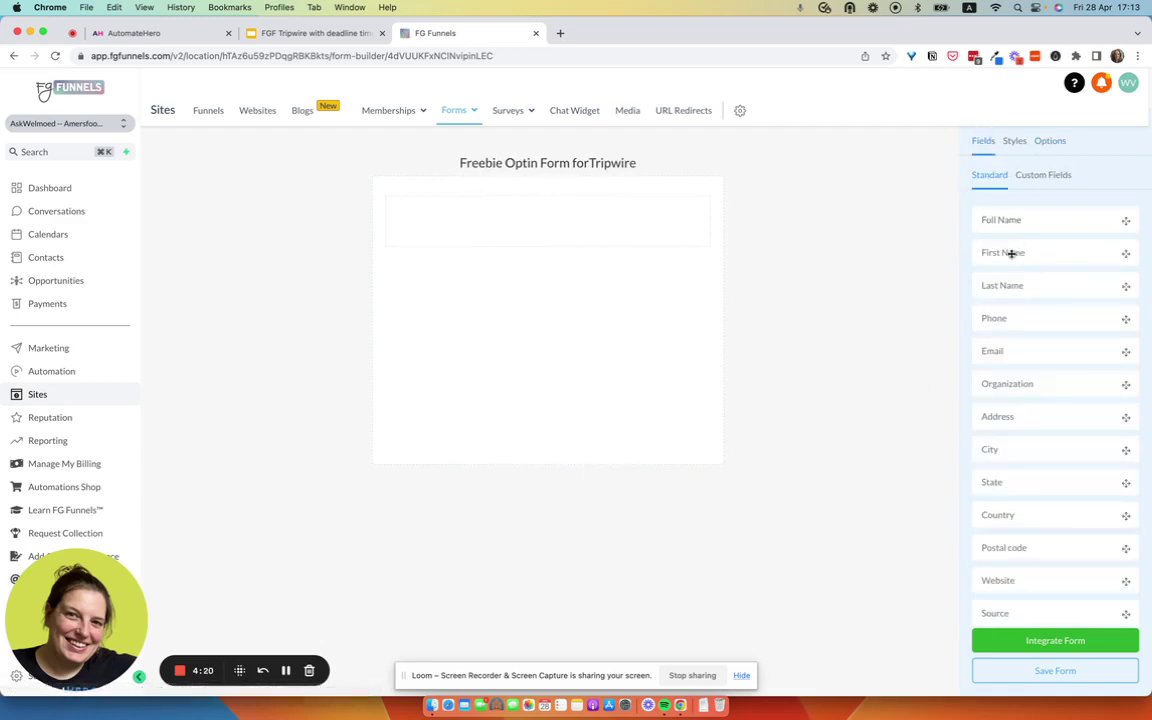
left_click_drag(1010, 252, 610, 232)
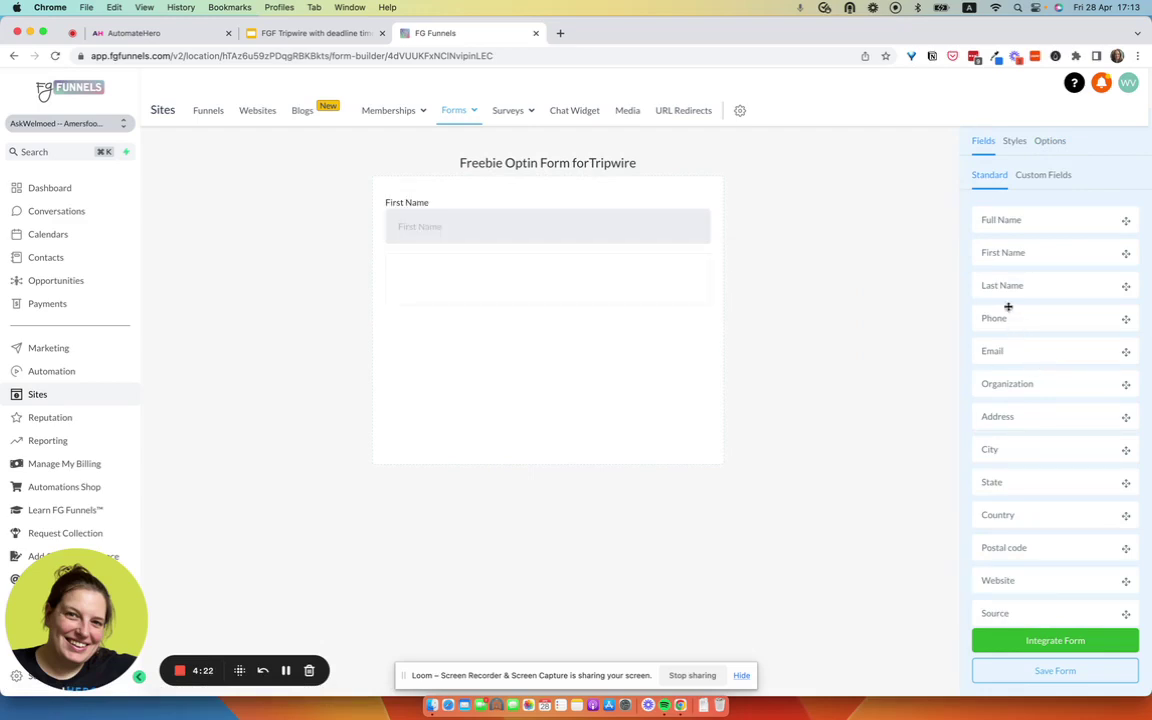
left_click_drag(1000, 350, 605, 278)
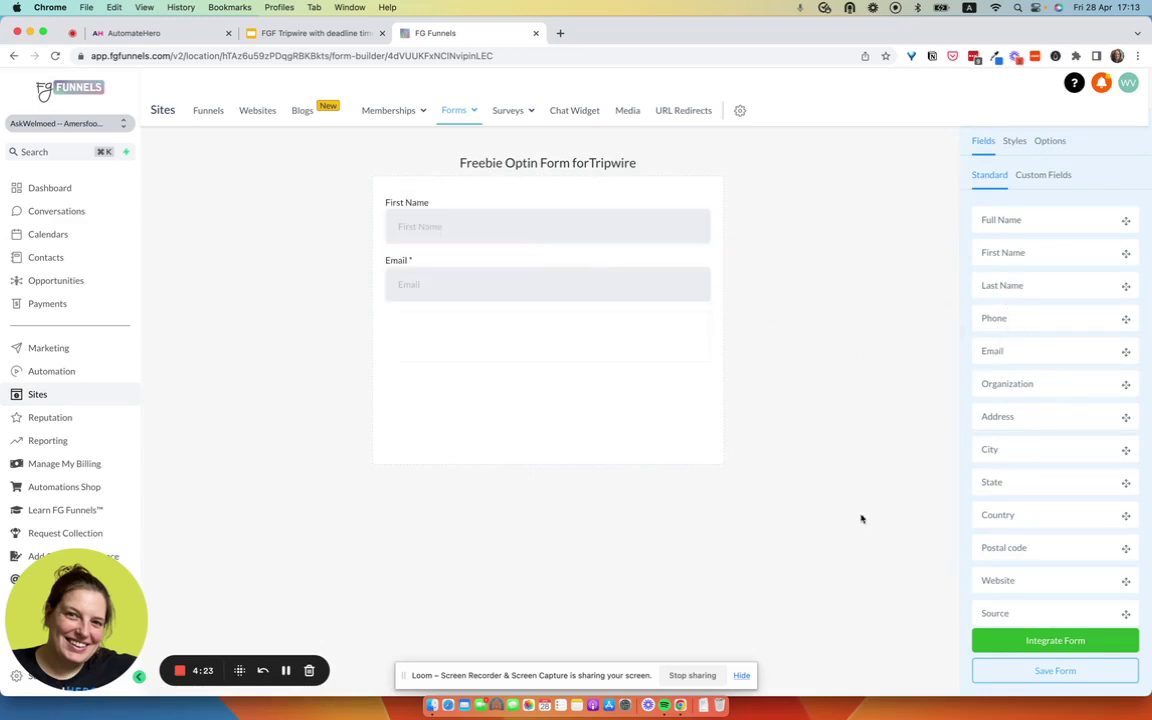
left_click(1013, 673)
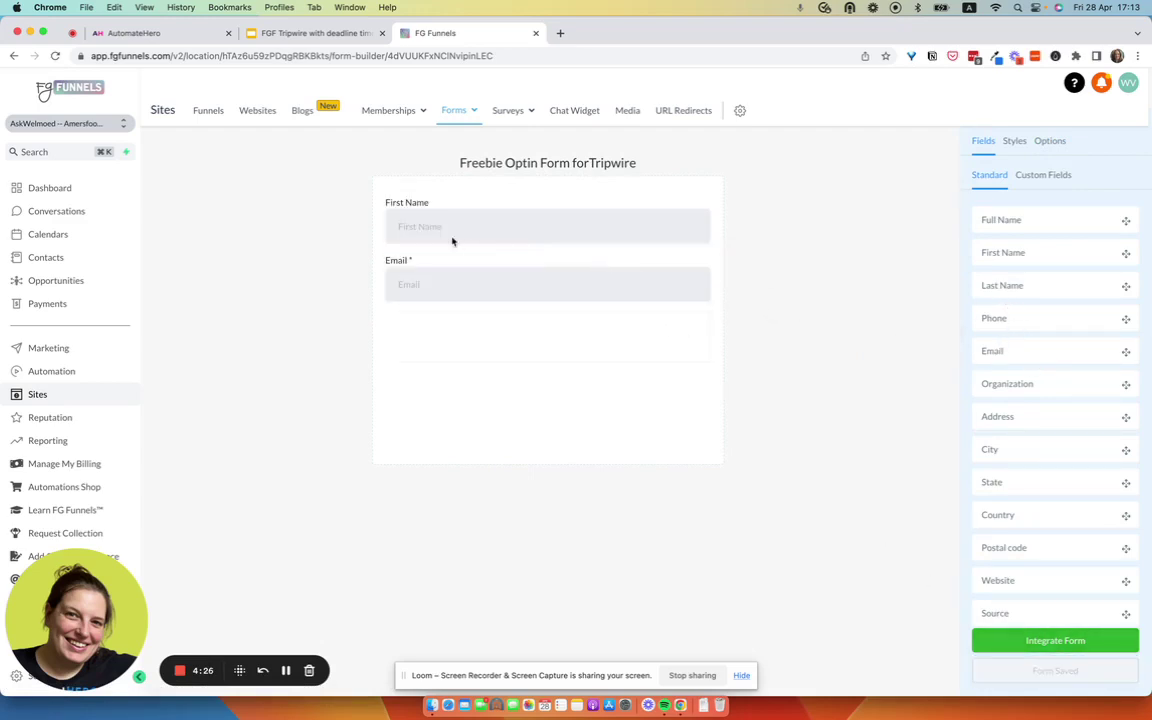
Create a blank page for the Tripwire Funnel's Freebie Optin step with a full-width section and a 1-column row
left_click(210, 111)
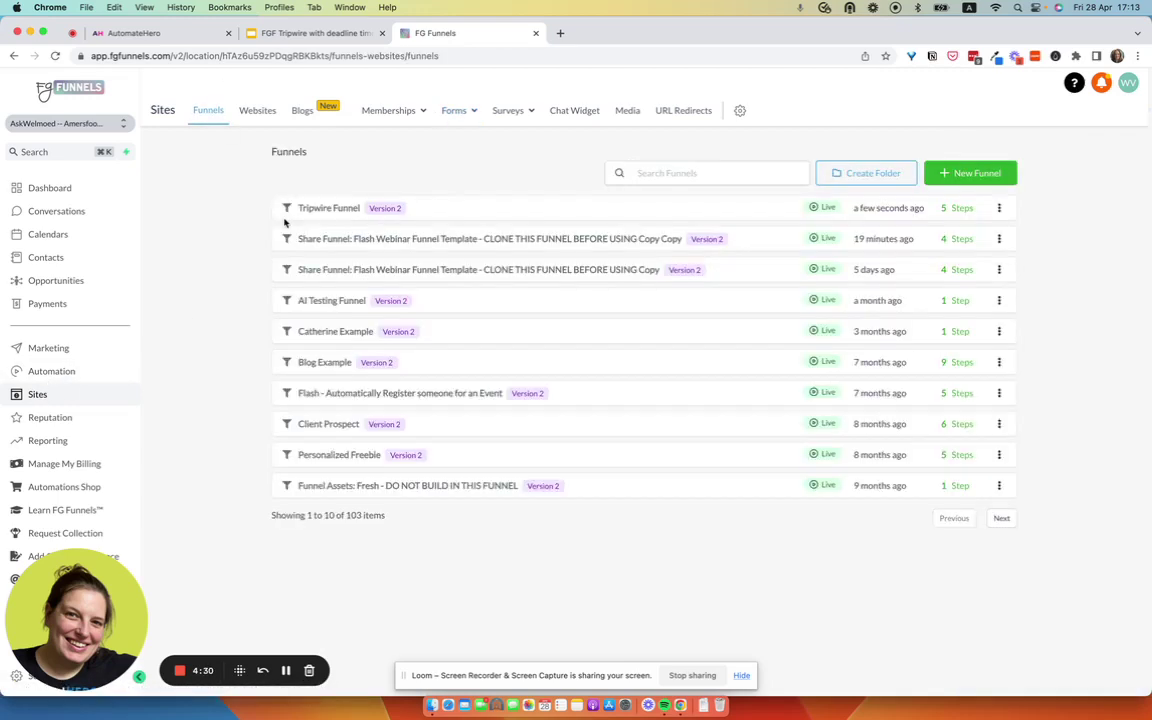
left_click(303, 206)
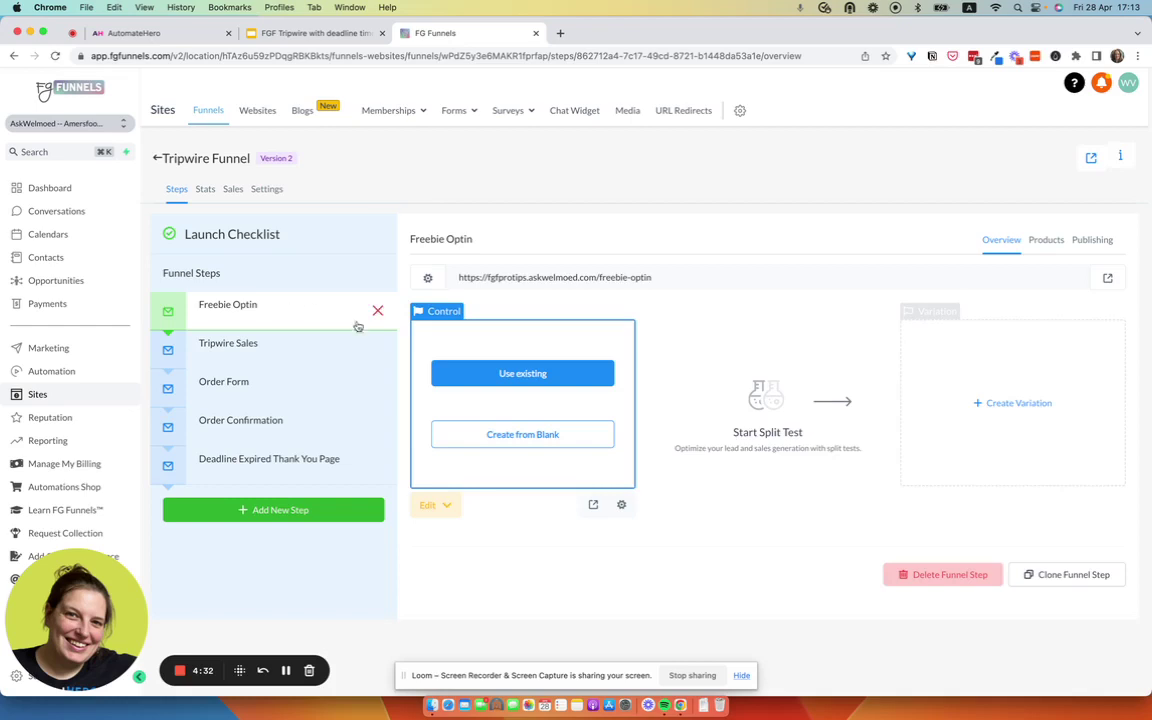
left_click(510, 436)
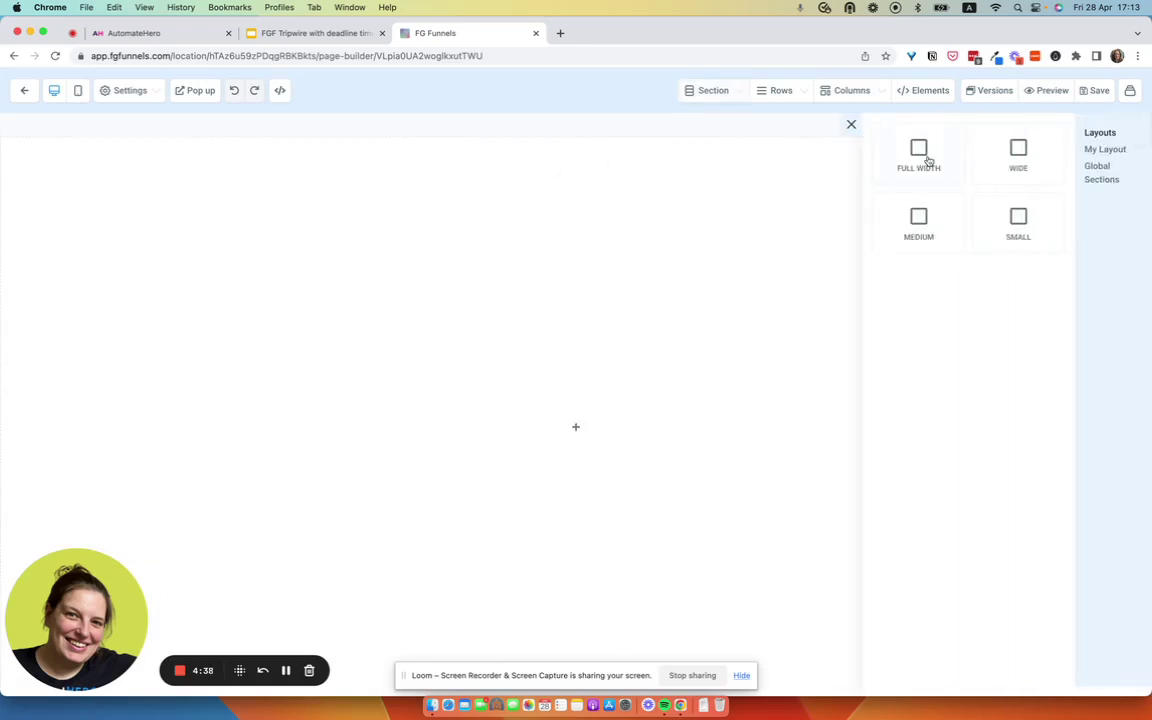
left_click(920, 158)
left_click(694, 183)
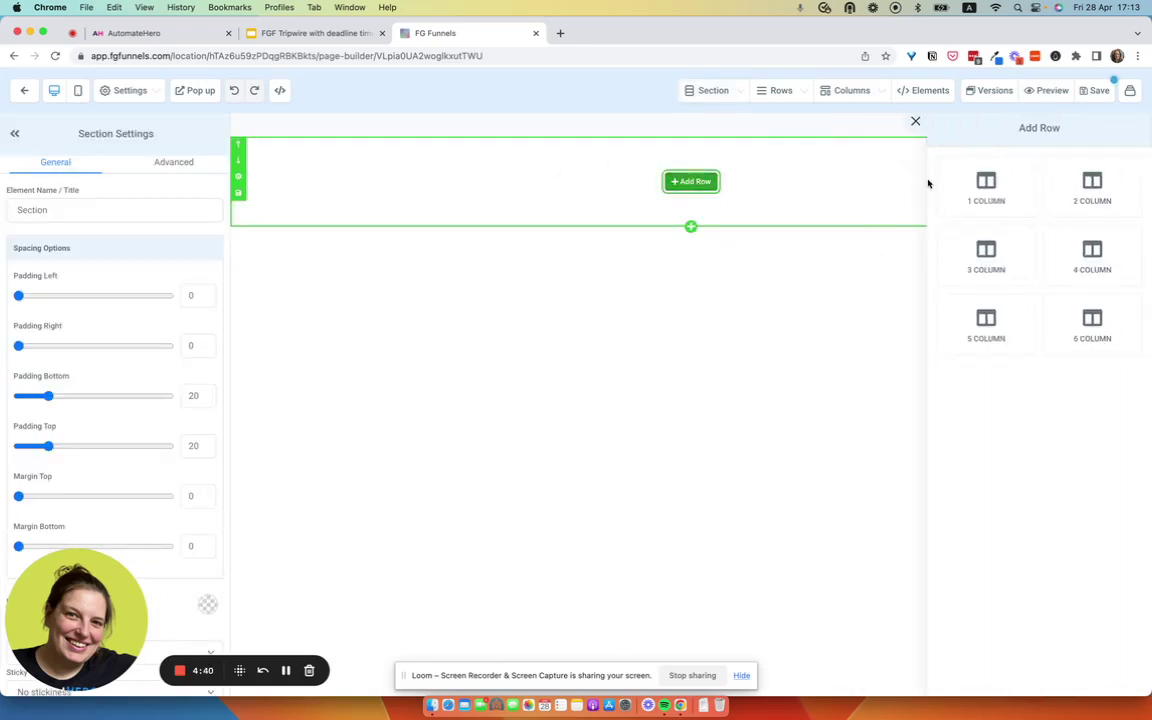
left_click(985, 180)
Place a Form element in the column, link it to "Freebie Optin Form forTripwire", and save the page
left_click(716, 202)
left_click(918, 139)
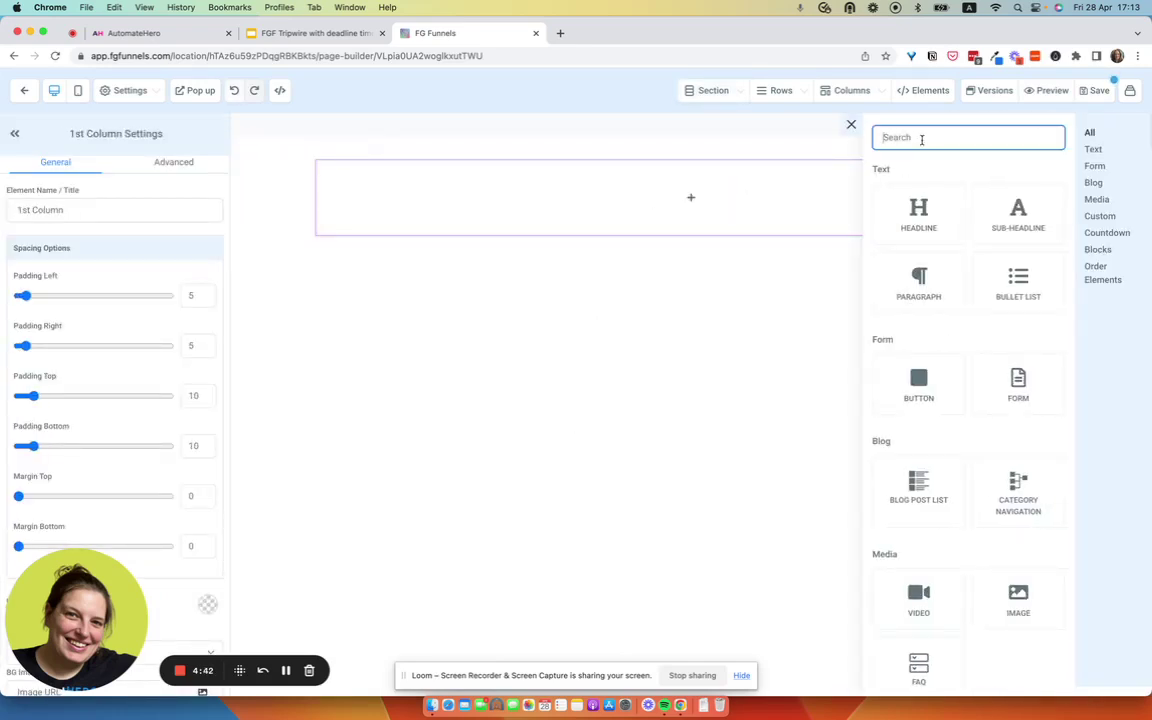
type("for")
left_click_drag(915, 249, 695, 206)
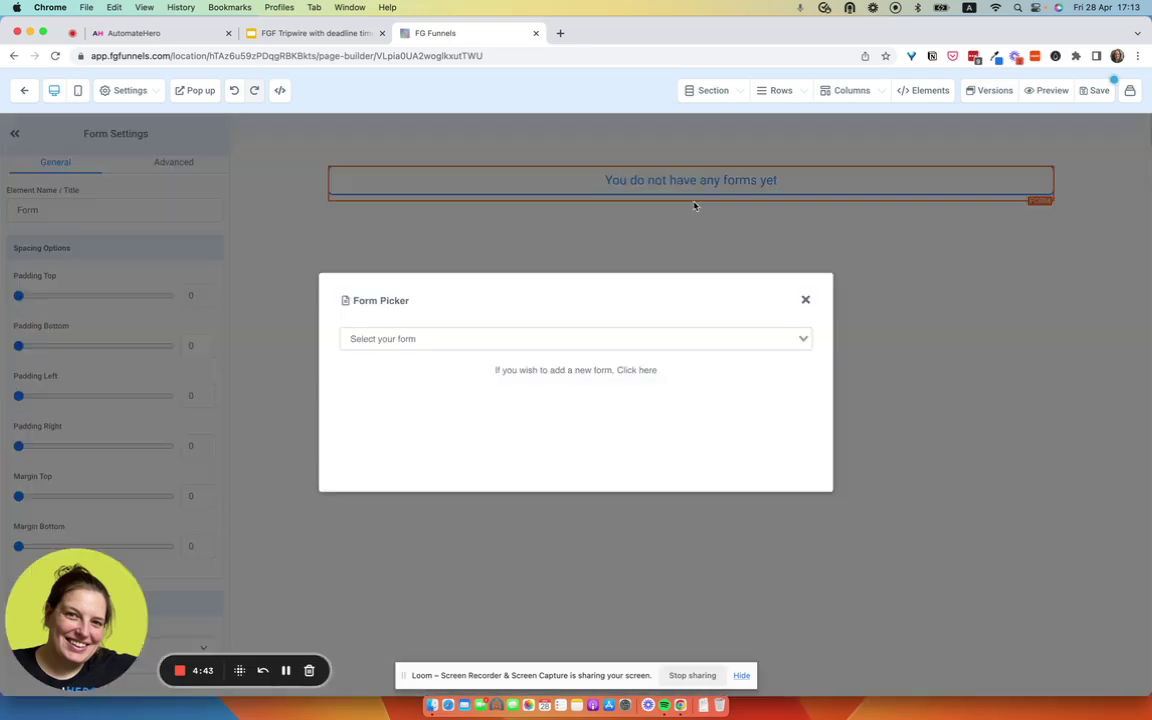
left_click(593, 338)
type("trip")
left_click(490, 364)
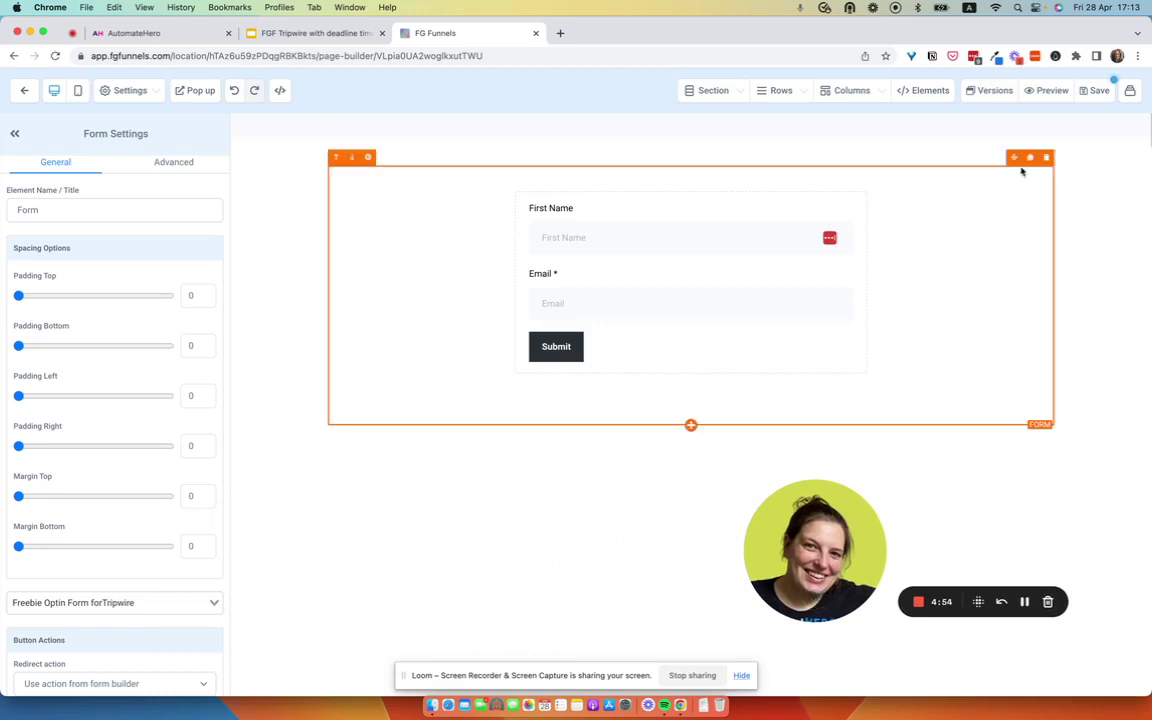
left_click(1090, 91)
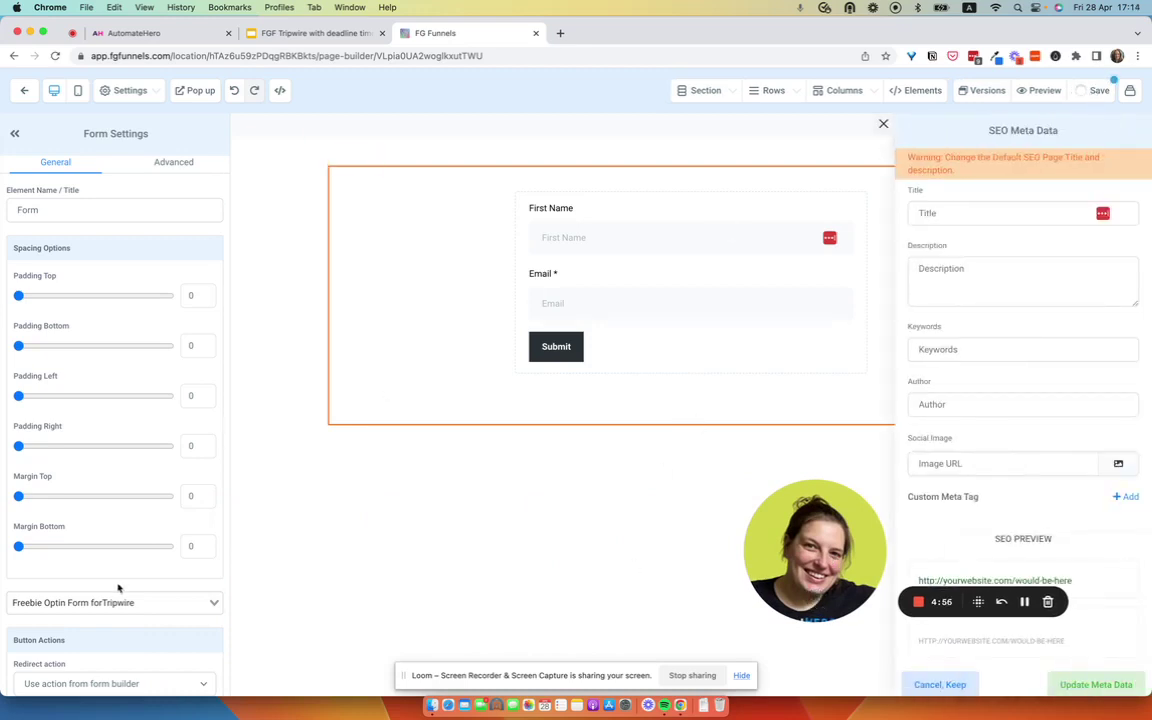
Set the form's redirect action to "Go to website URL", save the page, and return to the funnel steps
scroll(118, 588, "down", 1)
left_click(69, 654)
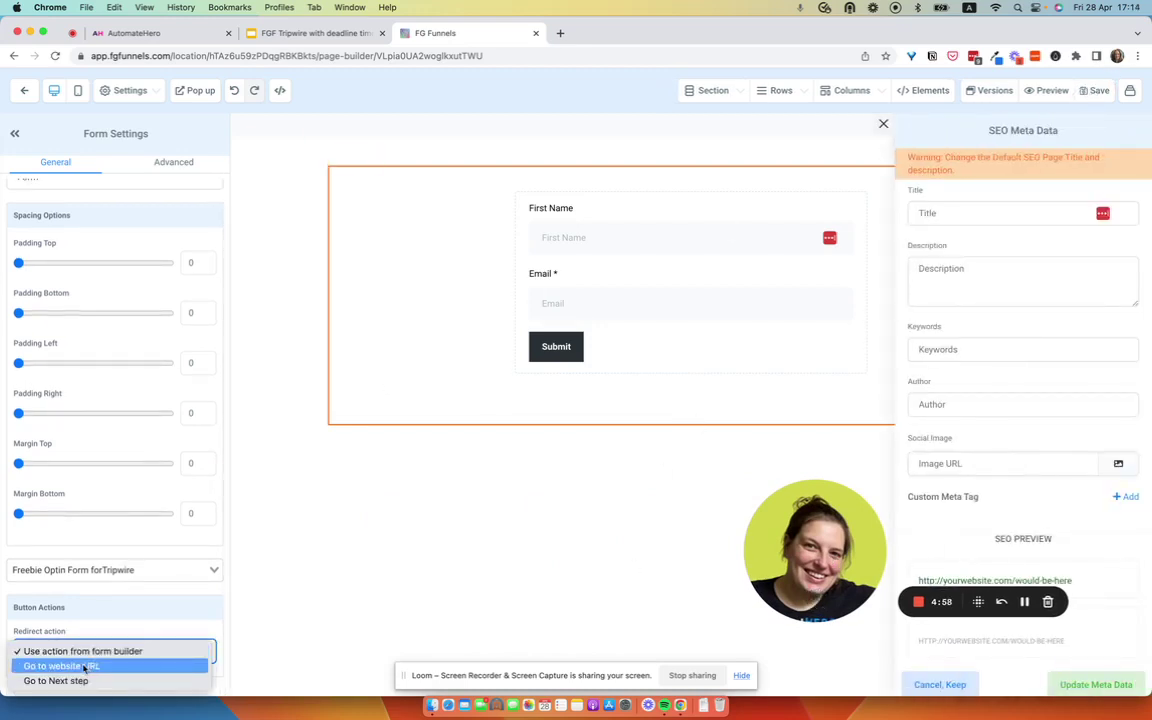
left_click(85, 666)
scroll(60, 652, "down", 2)
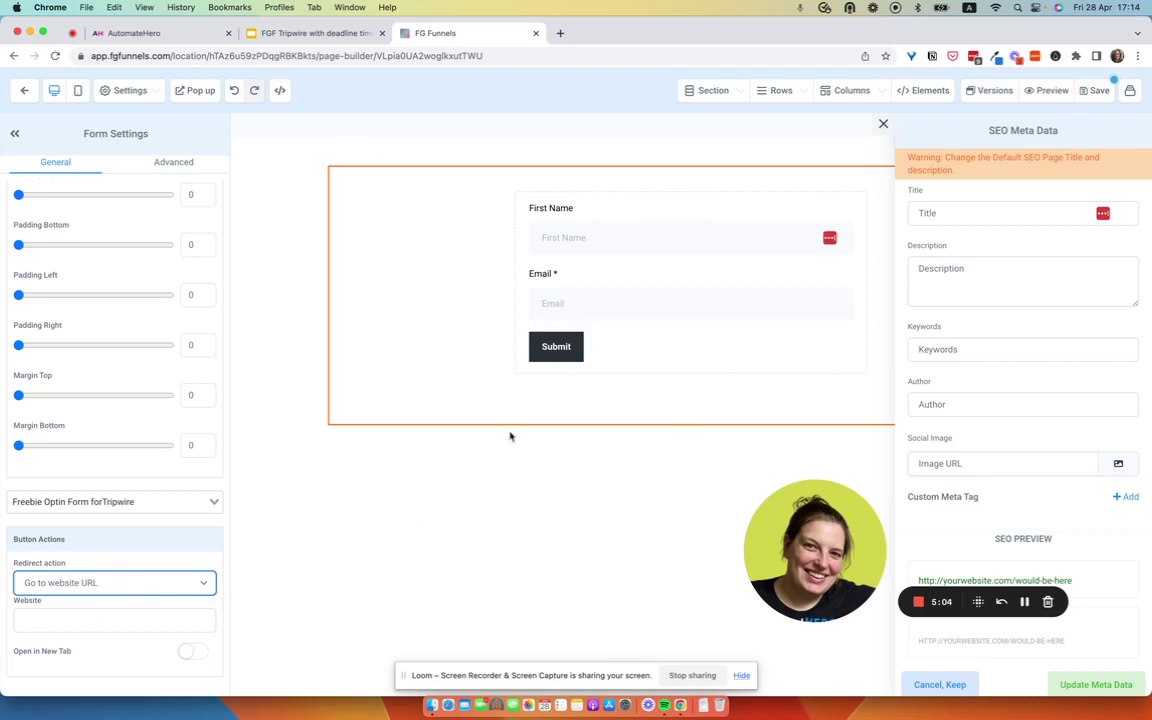
left_click(1099, 90)
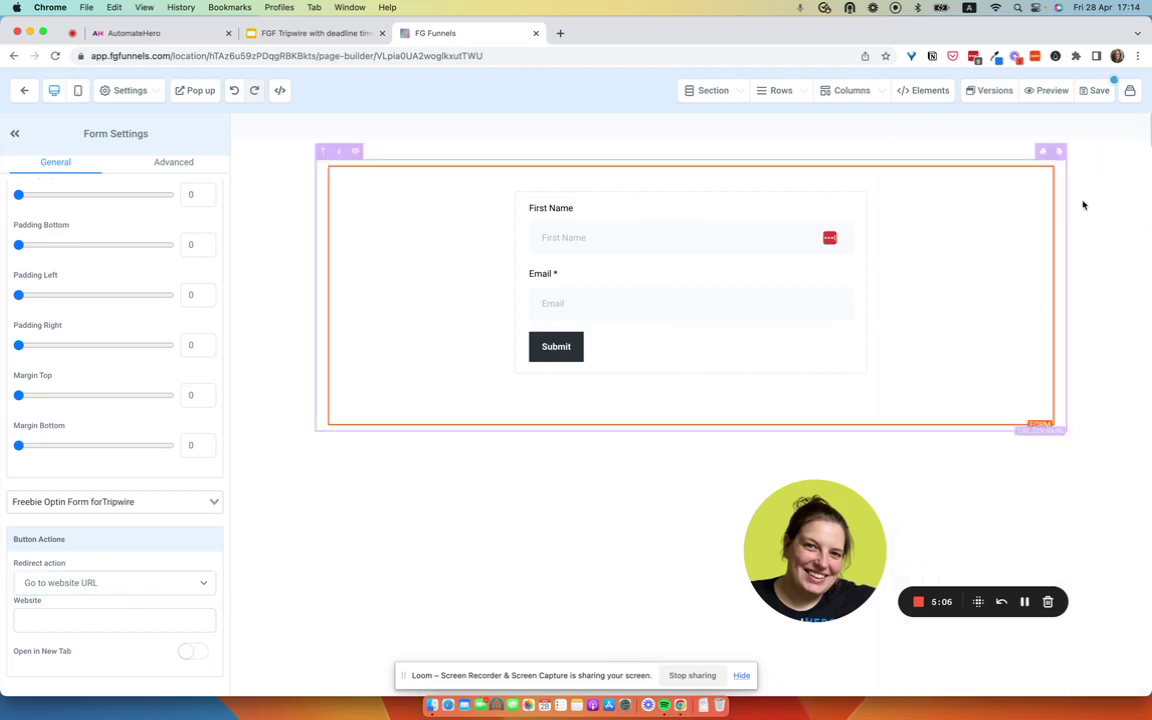
left_click(25, 91)
left_click(596, 271)
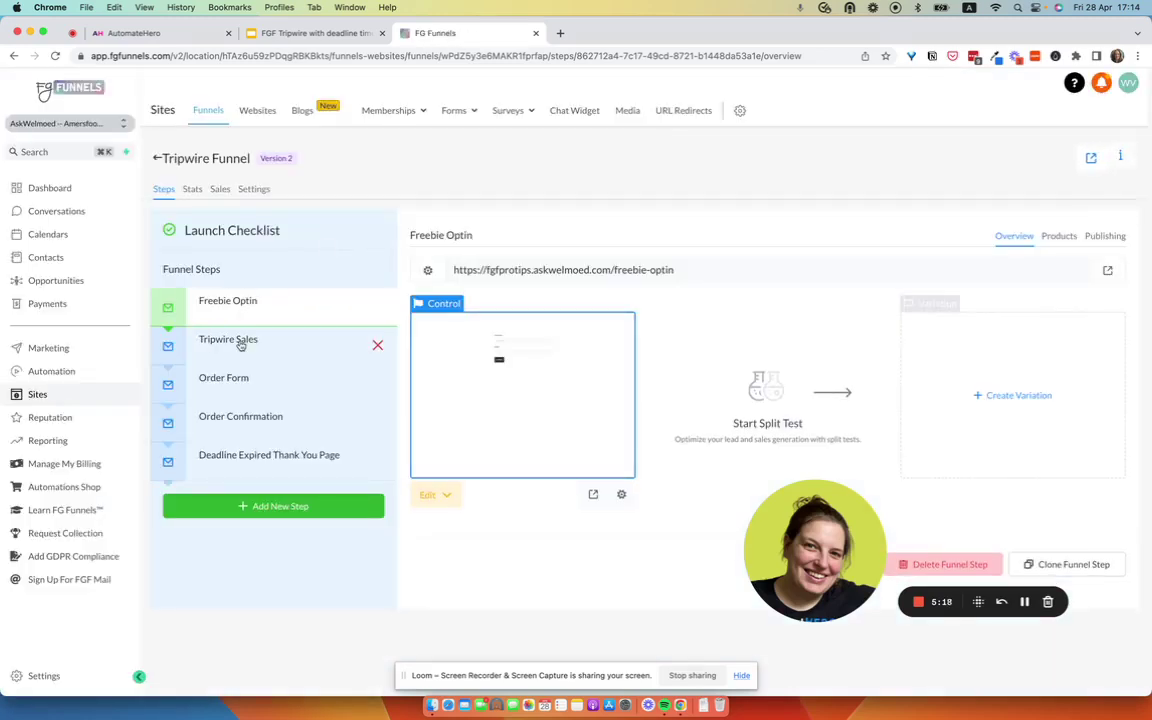
Add the product "Tripwire Offer" with the "Special Offer" price to the Order Form step and save it
left_click(225, 382)
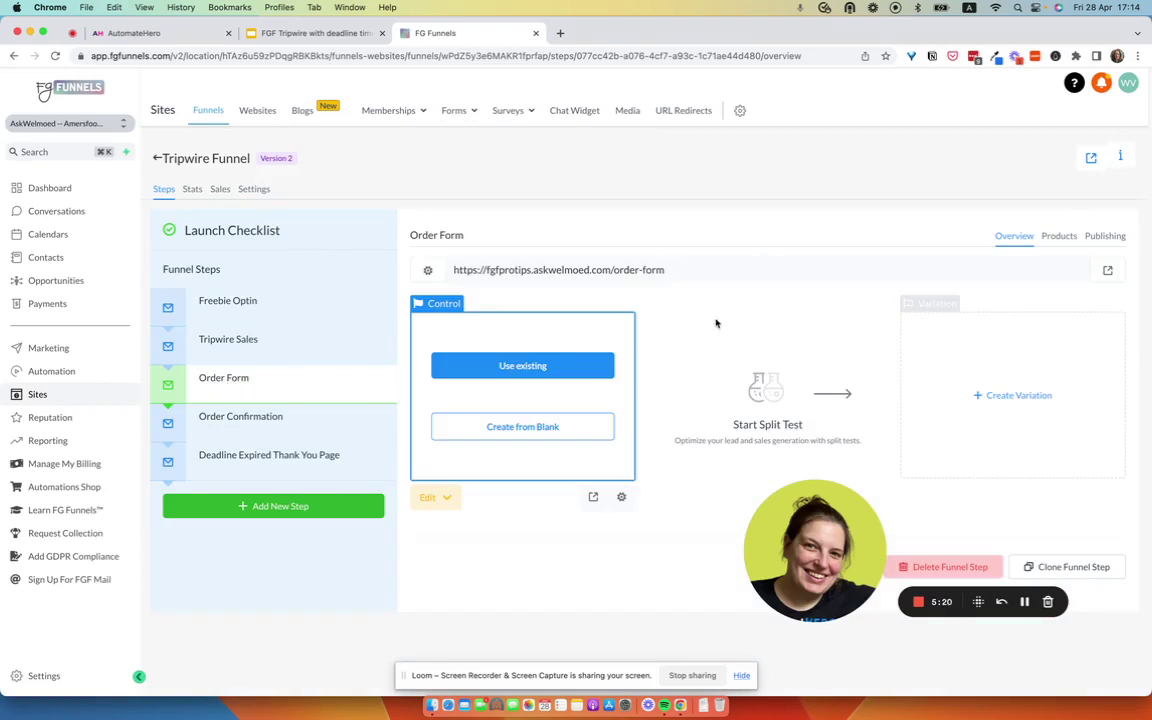
left_click(1059, 236)
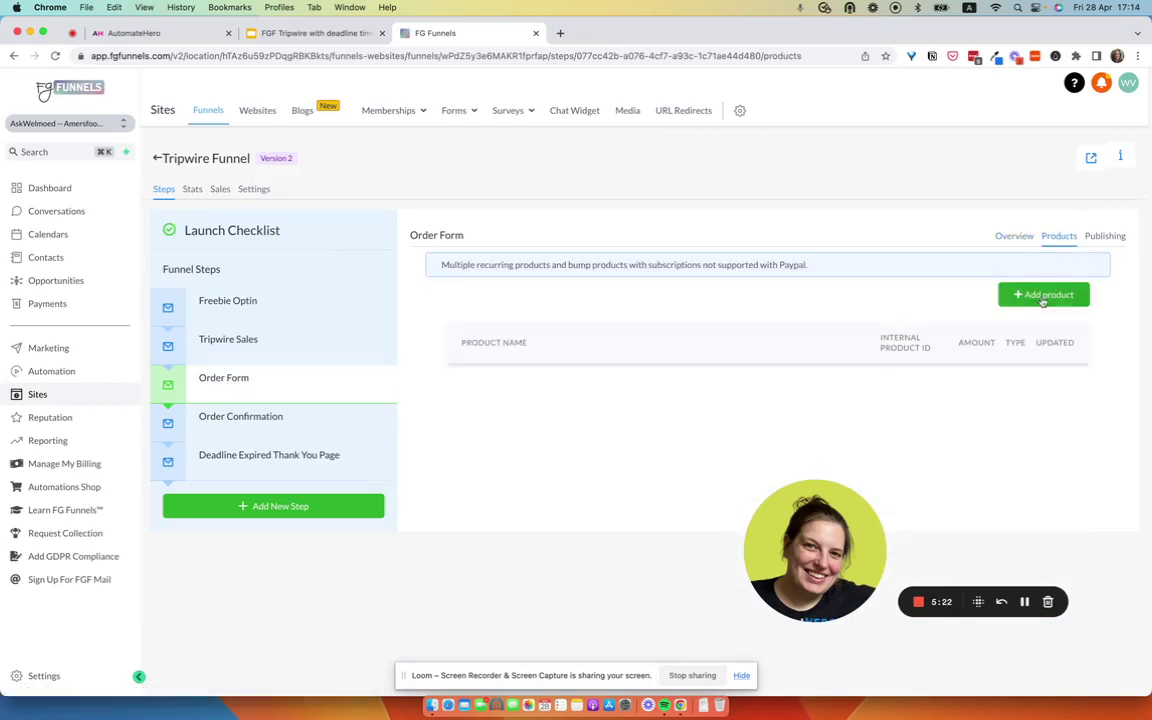
left_click(1044, 295)
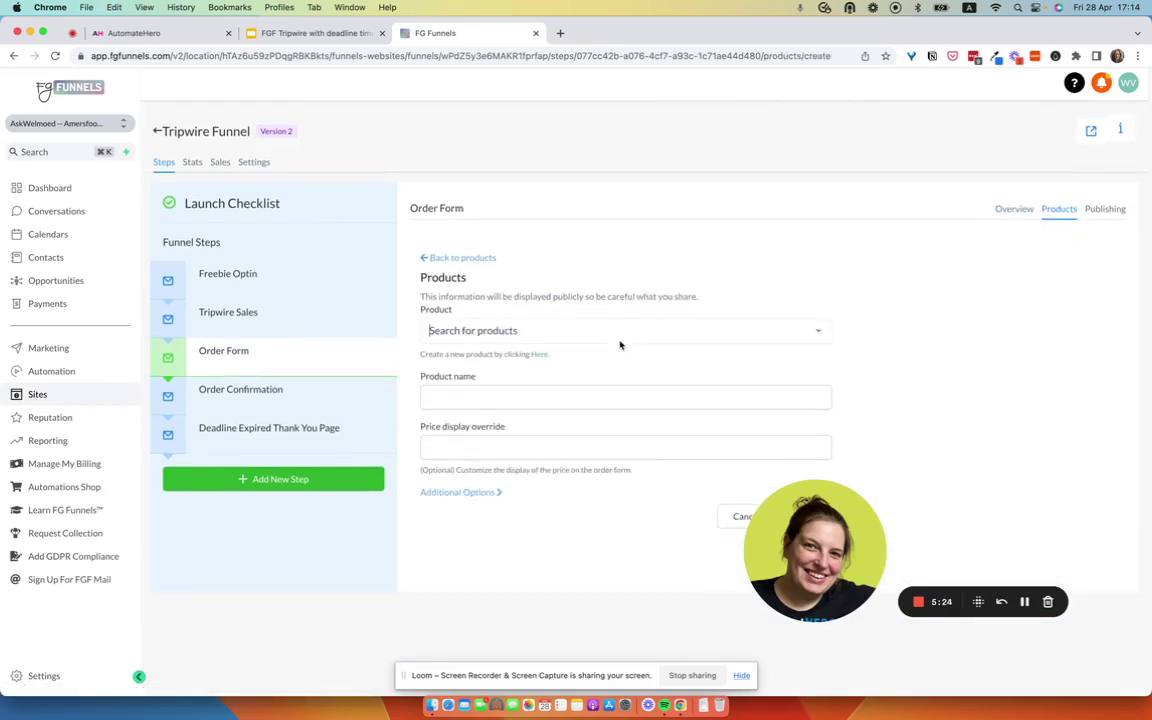
left_click(540, 331)
left_click(541, 367)
left_click(481, 402)
left_click(477, 424)
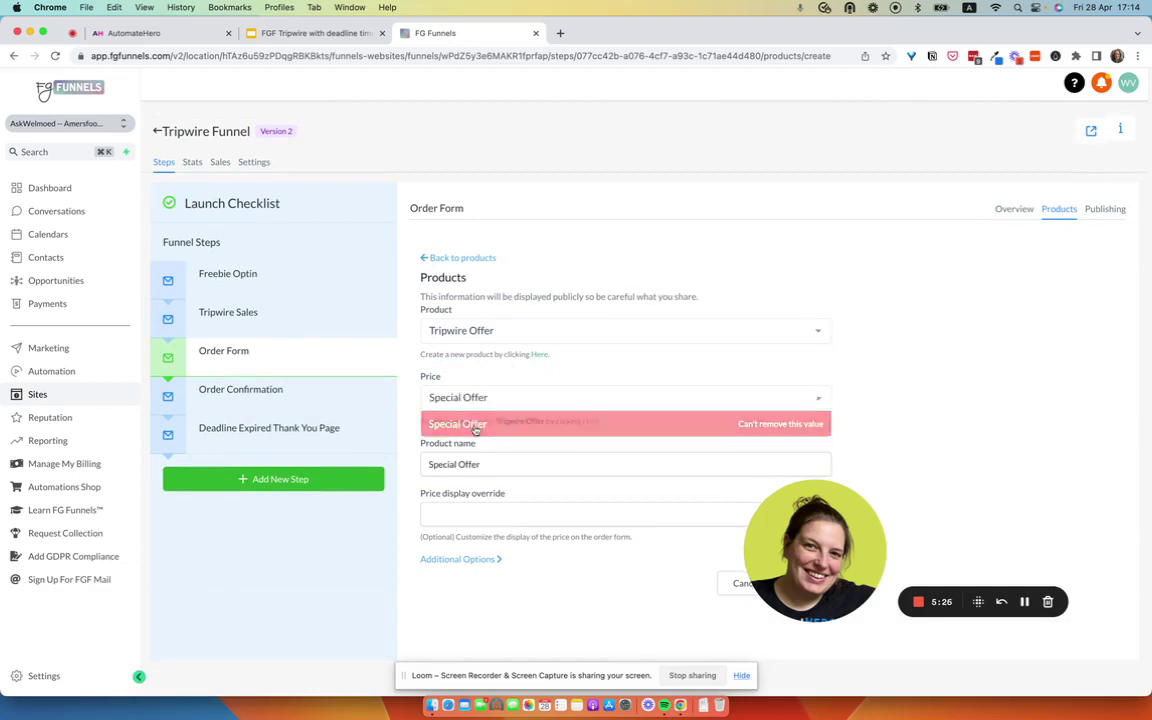
left_click_drag(740, 480, 545, 528)
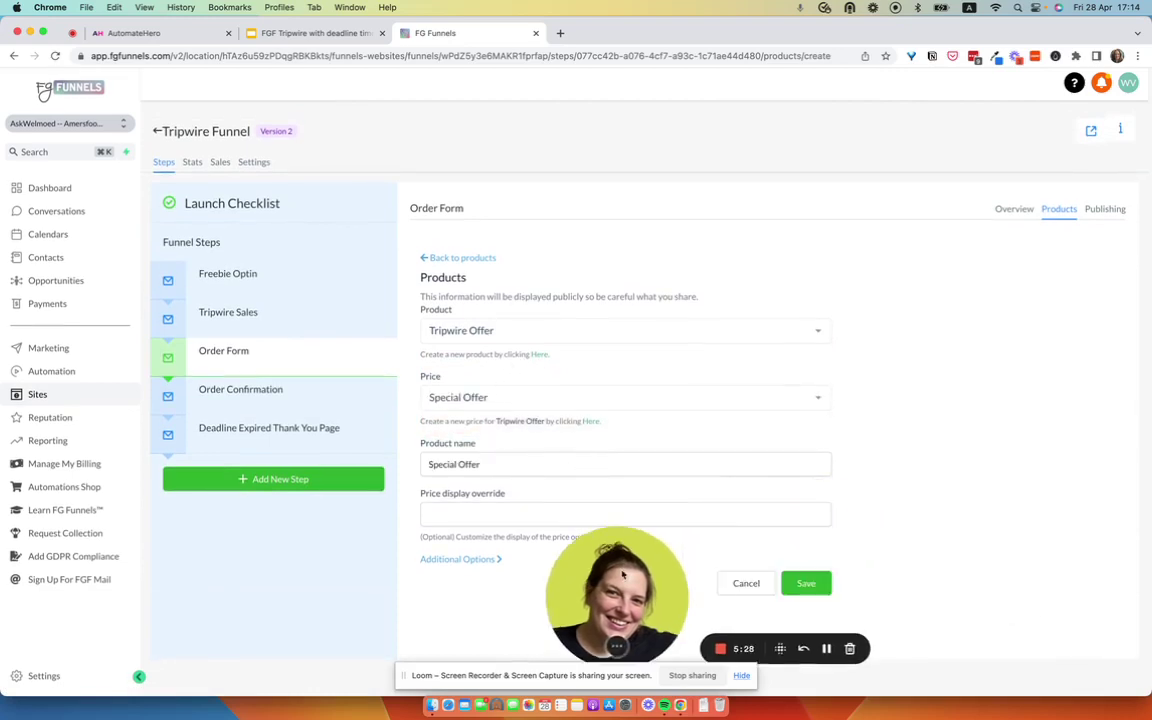
left_click(806, 583)
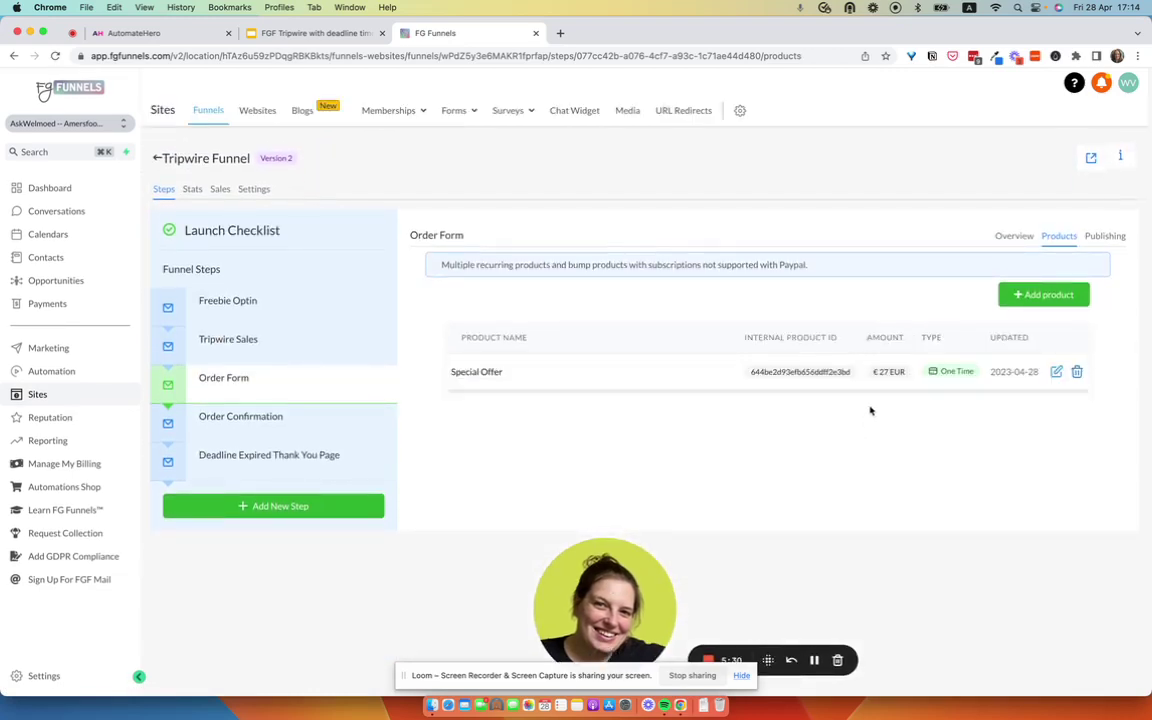
Create a blank page for the Order Form step with a full-width section and a 1-column row
left_click(234, 383)
left_click(1002, 237)
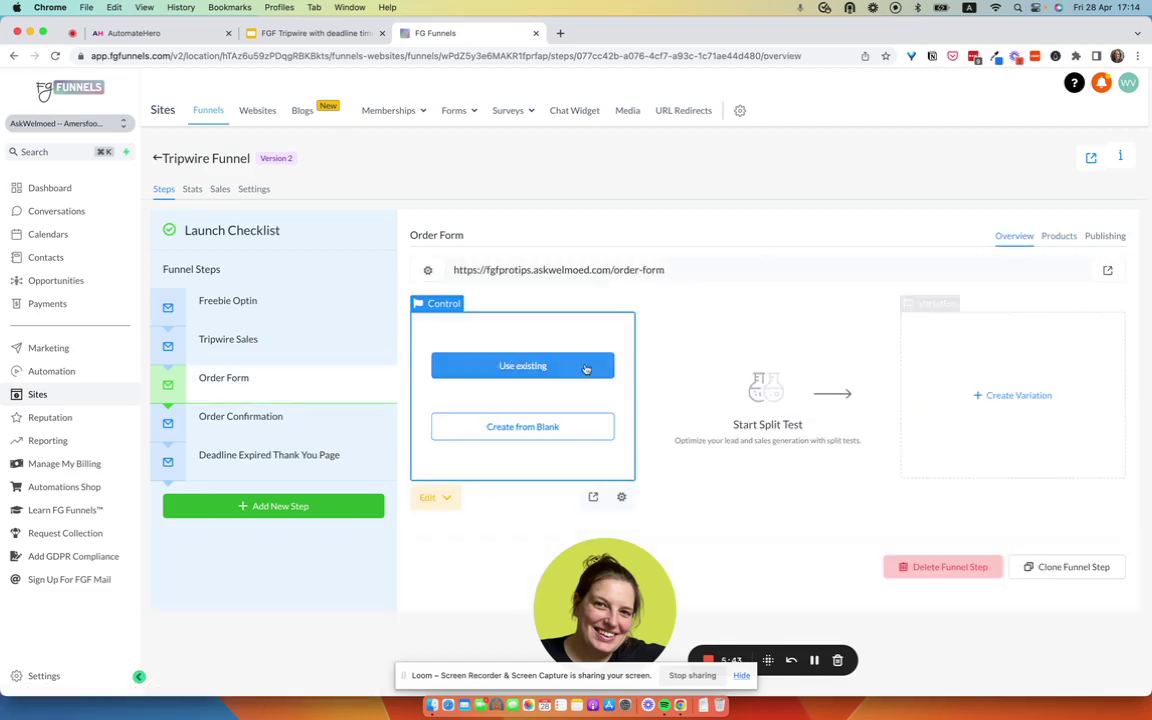
left_click(522, 427)
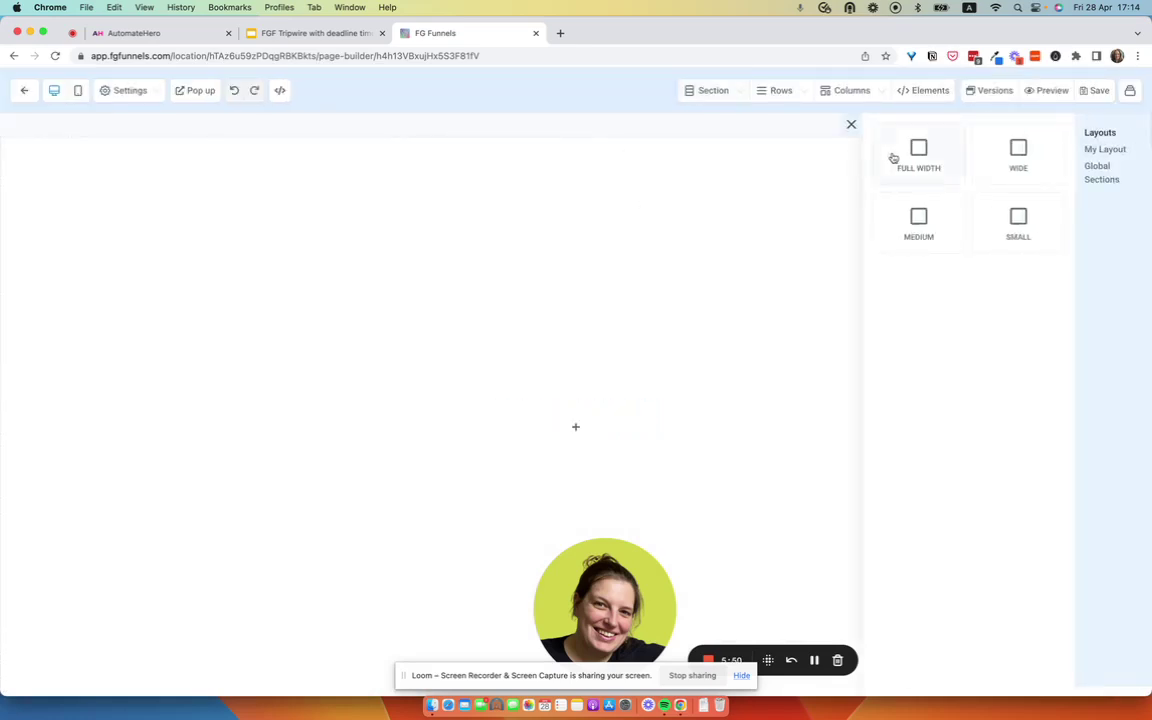
left_click_drag(892, 158, 756, 185)
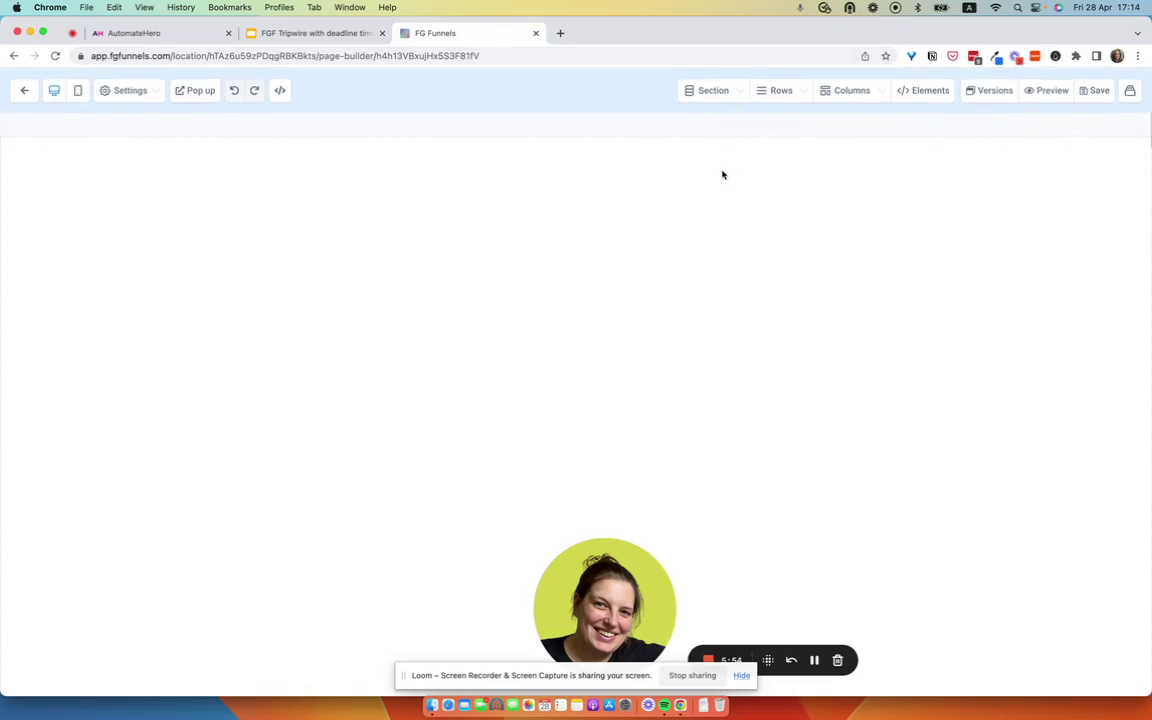
left_click(714, 92)
left_click(720, 121)
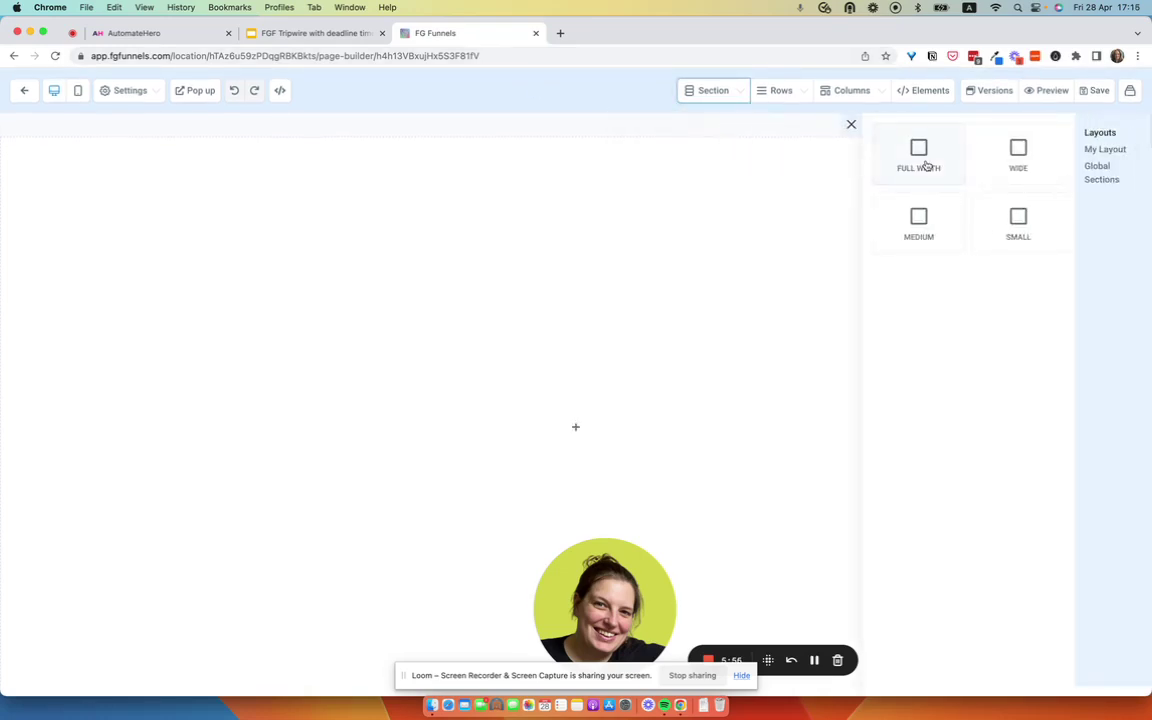
left_click_drag(921, 164, 782, 190)
left_click(690, 181)
left_click(1000, 186)
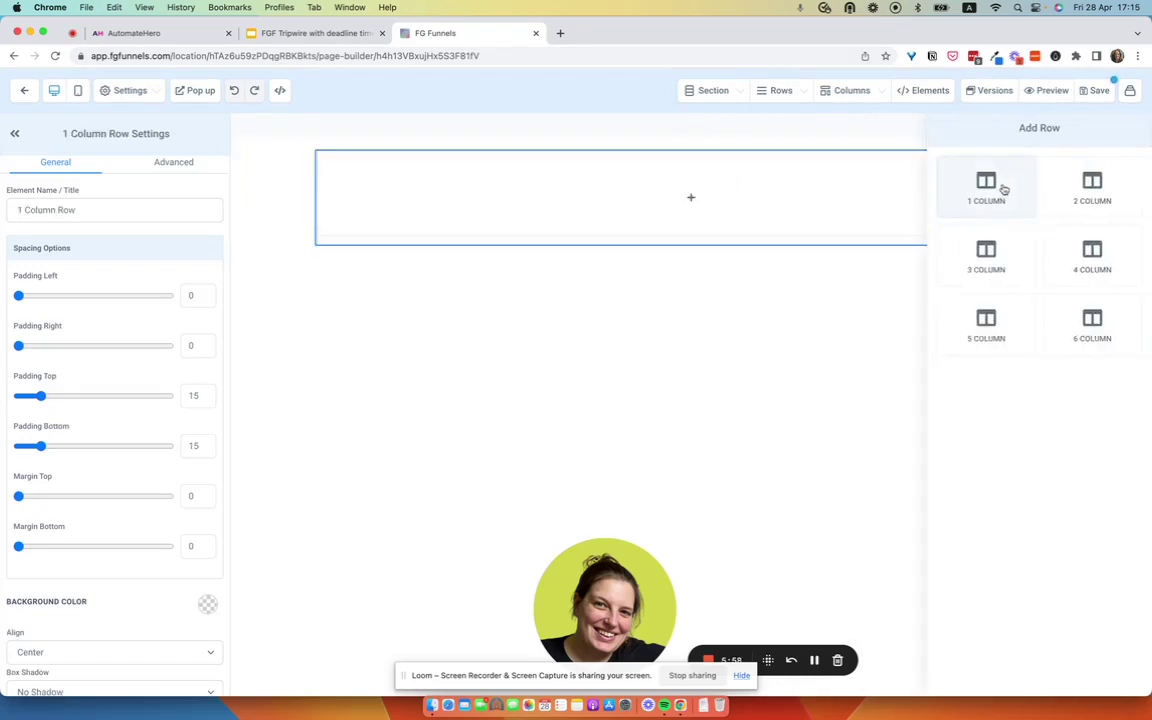
Add a 1 Step Order element to the column, save the page without changing its SEO metadata, and return to the funnel steps
left_click(690, 197)
type("ord")
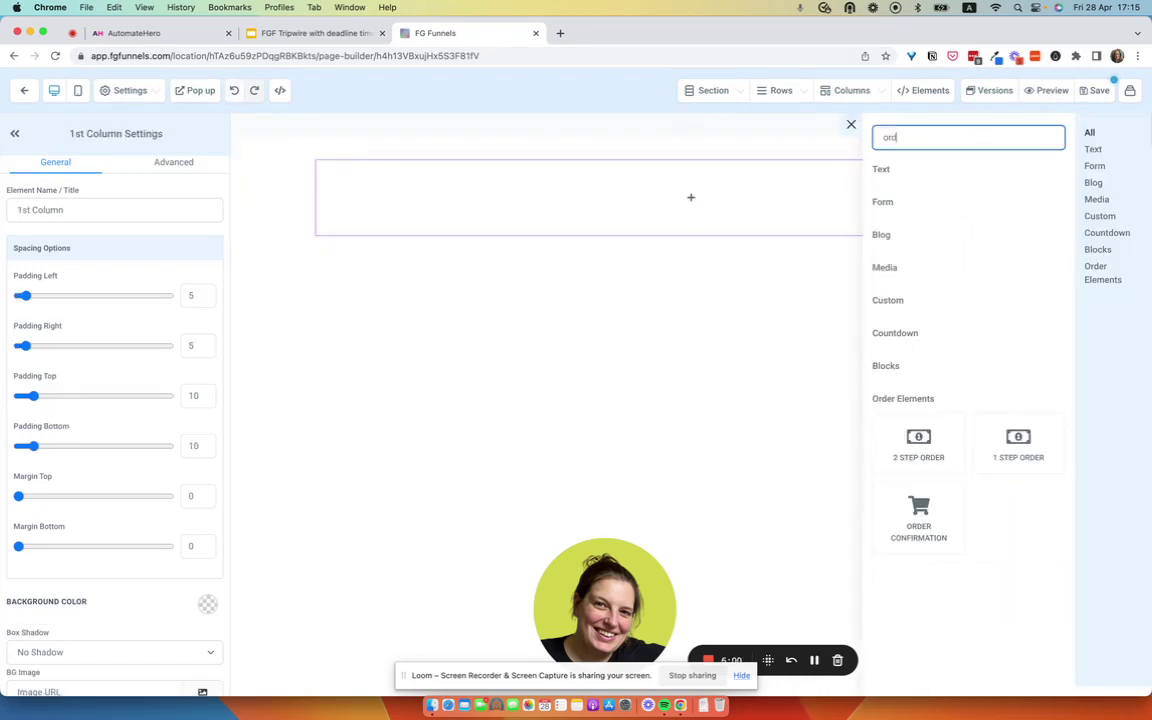
left_click(1012, 445)
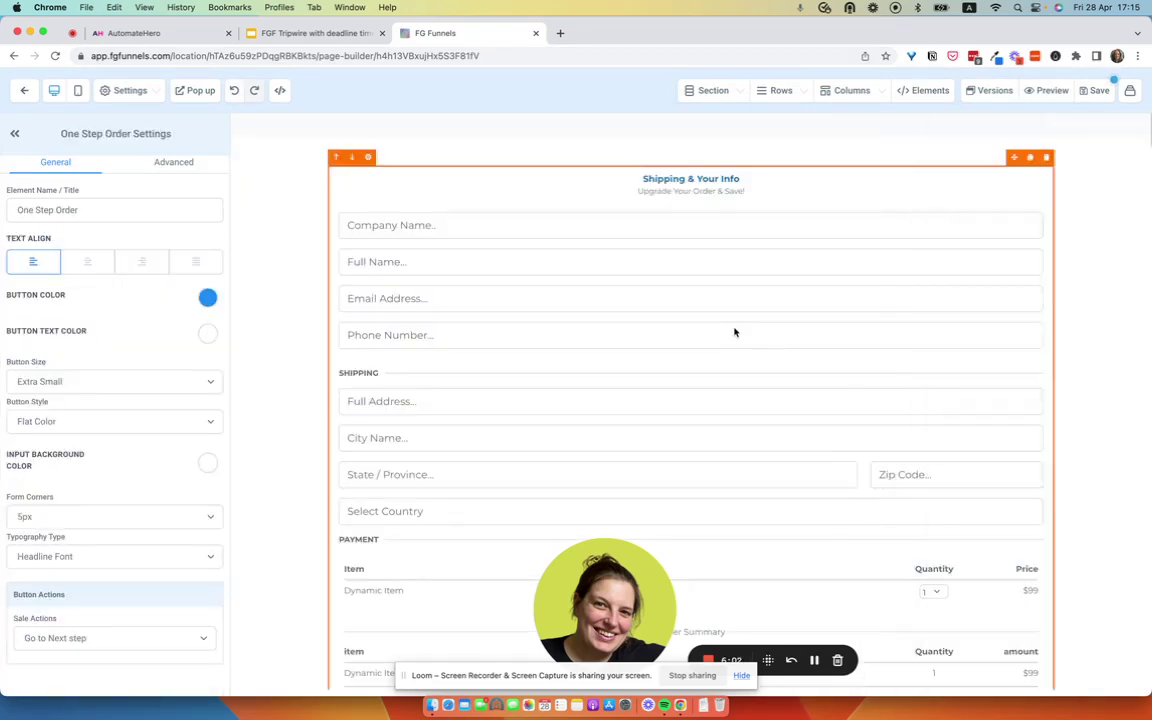
scroll(733, 329, "down", 3)
scroll(733, 329, "up", 3)
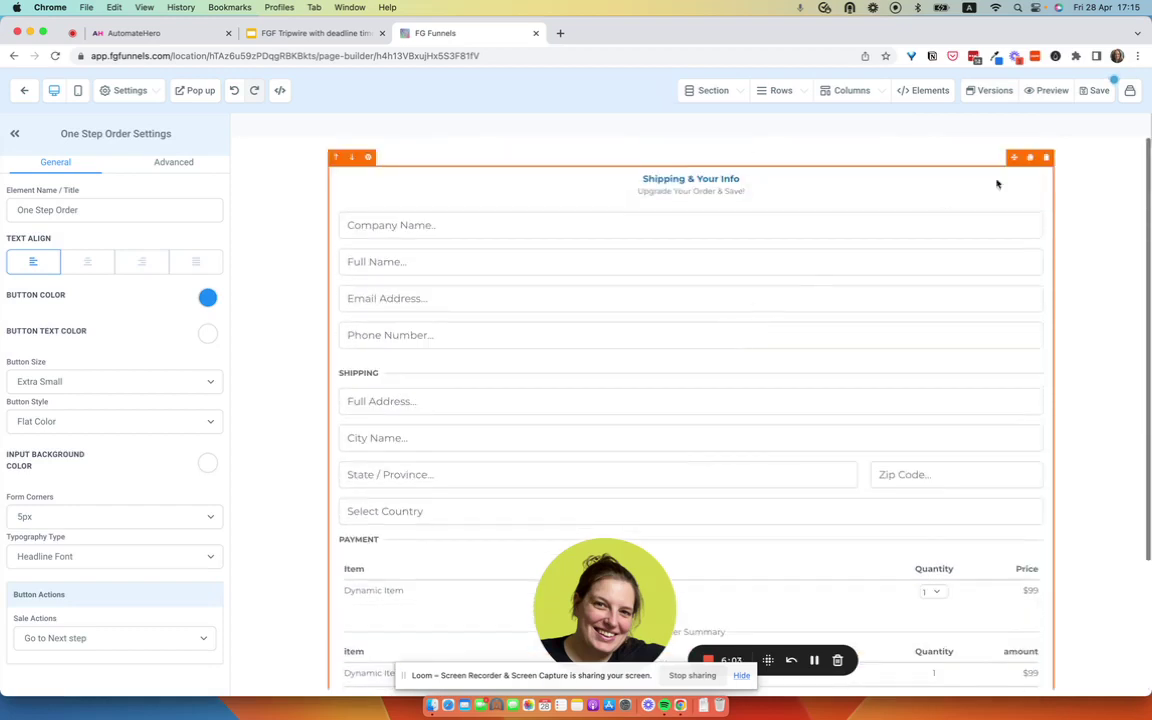
left_click(1099, 90)
left_click(942, 684)
left_click(25, 90)
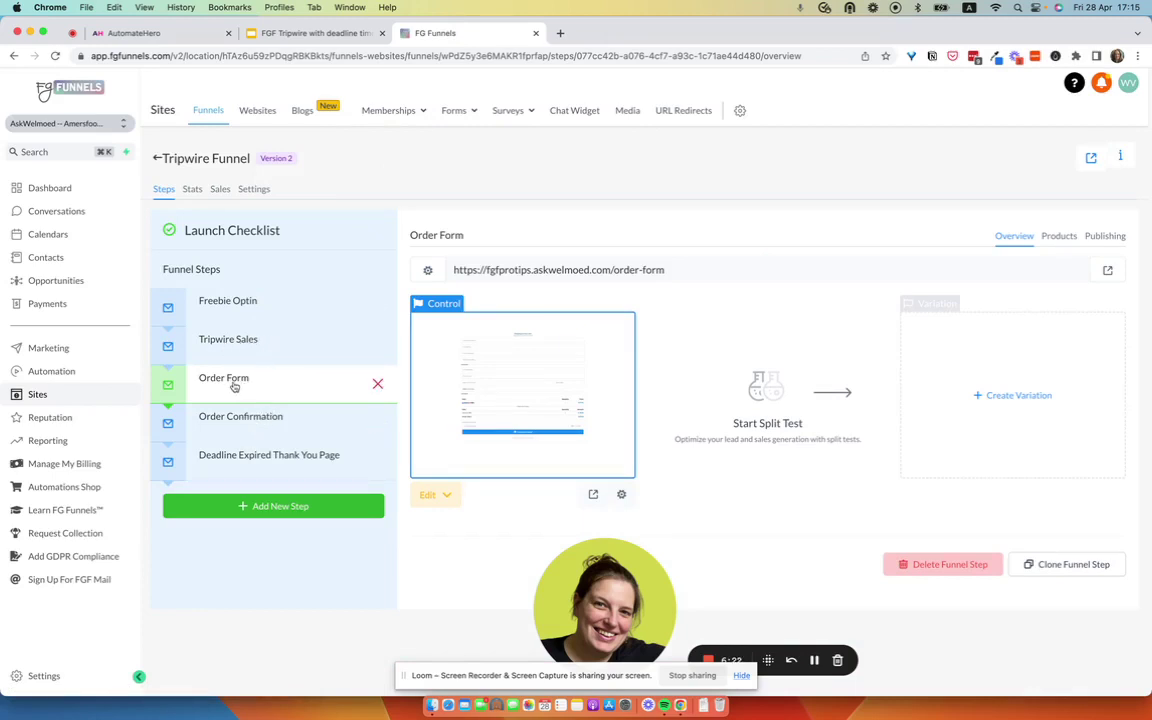
left_click(246, 303)
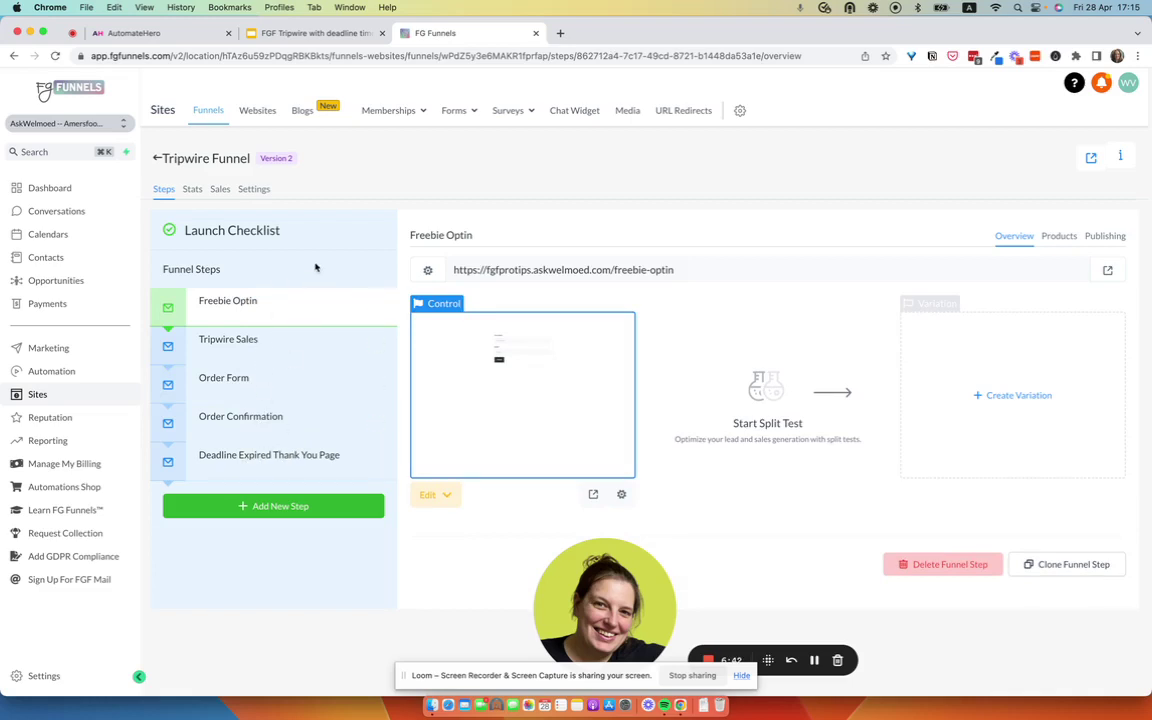
Switch to AutomateHero and connect "Other Platform" as the integration
left_click(168, 30)
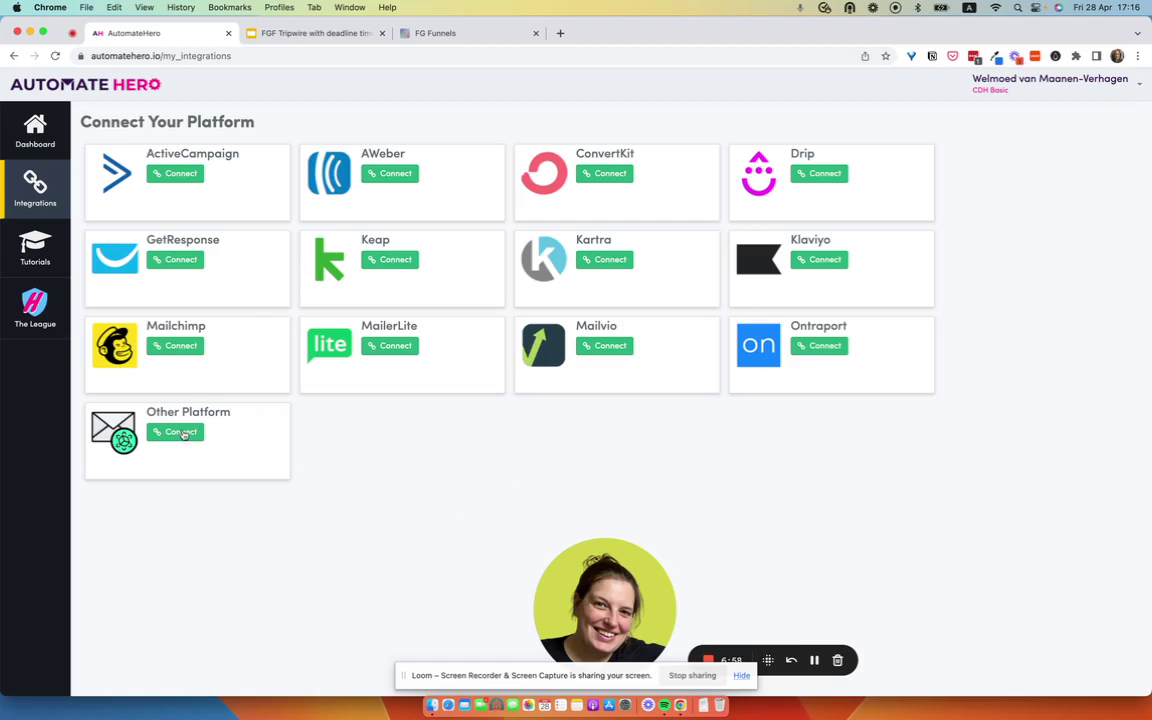
left_click(171, 438)
left_click(160, 395)
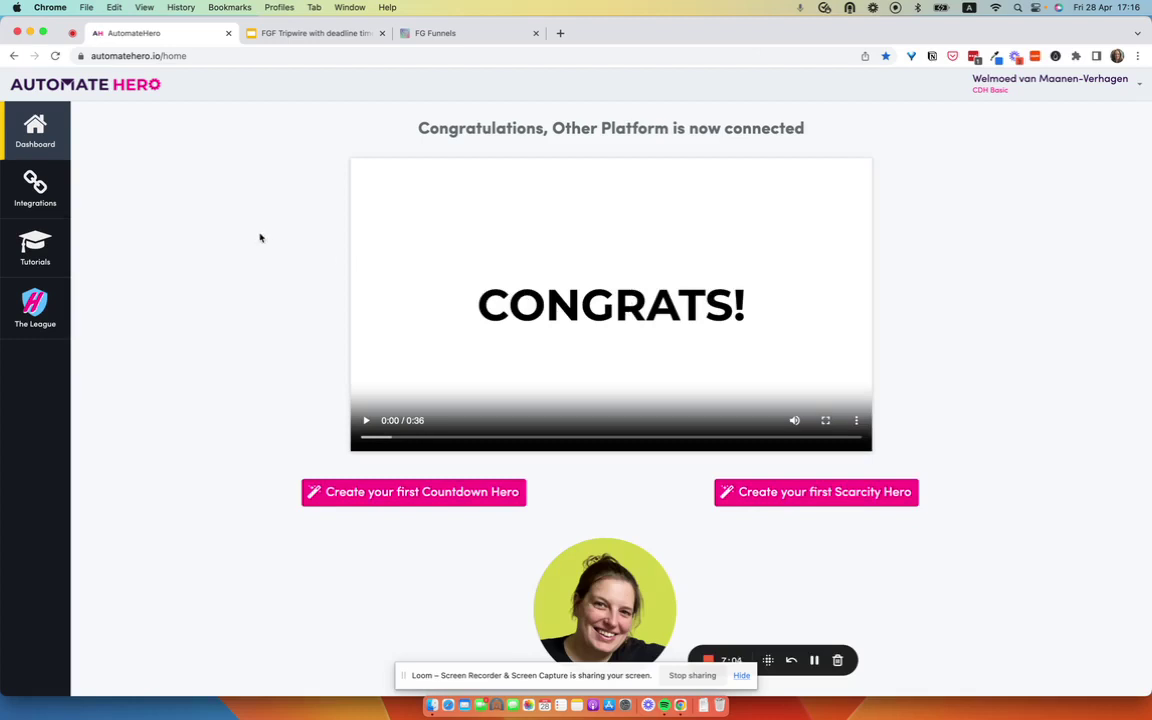
Create a Countdown Hero named "Tripwire Offer" that triggers in X hours and minutes, delayed by 0 hours and 15 minutes
left_click(376, 494)
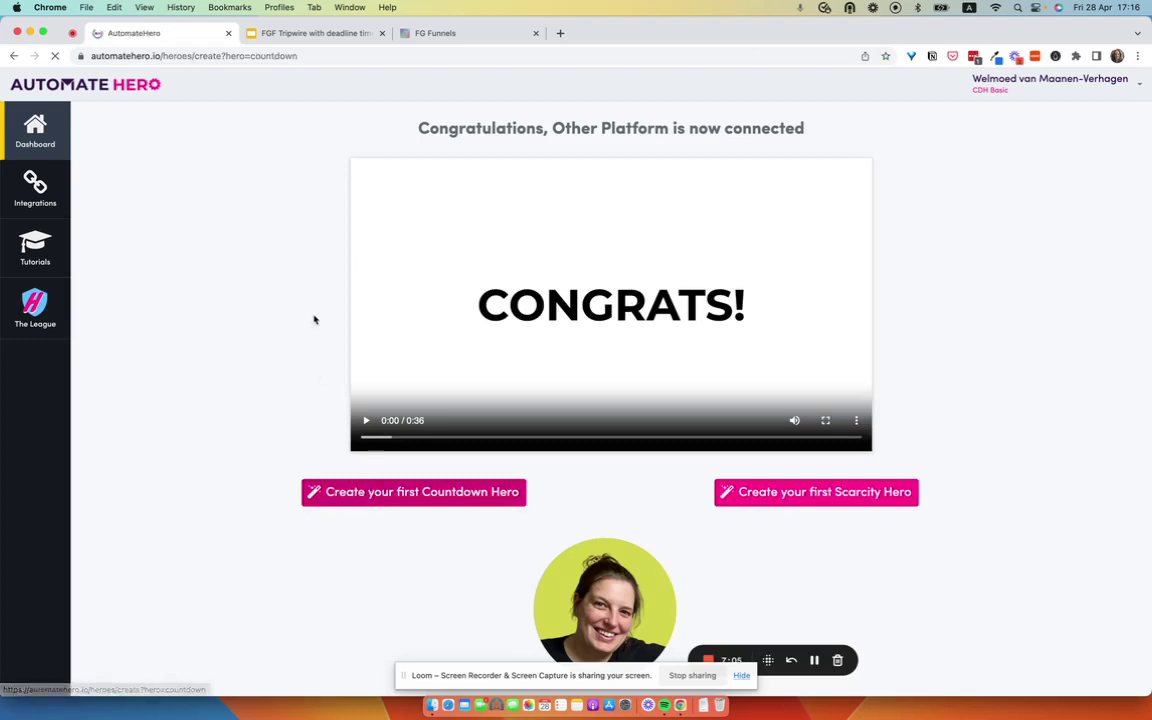
left_click(231, 208)
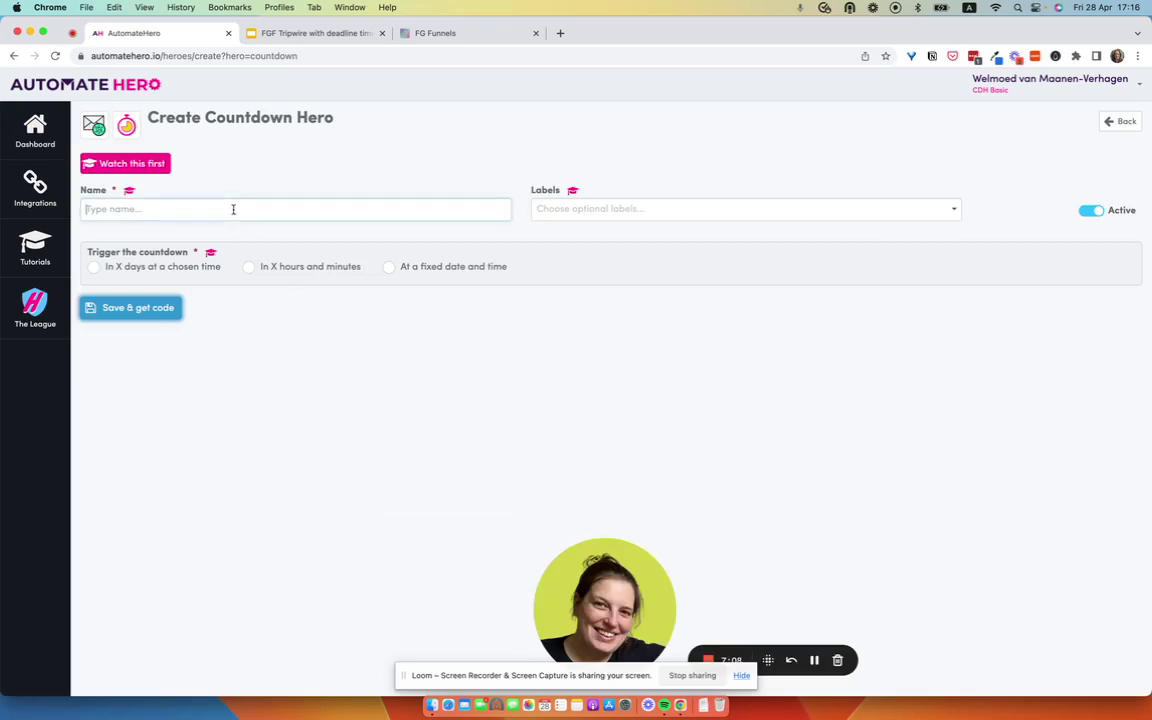
type("Tripwire Offer")
left_click(250, 268)
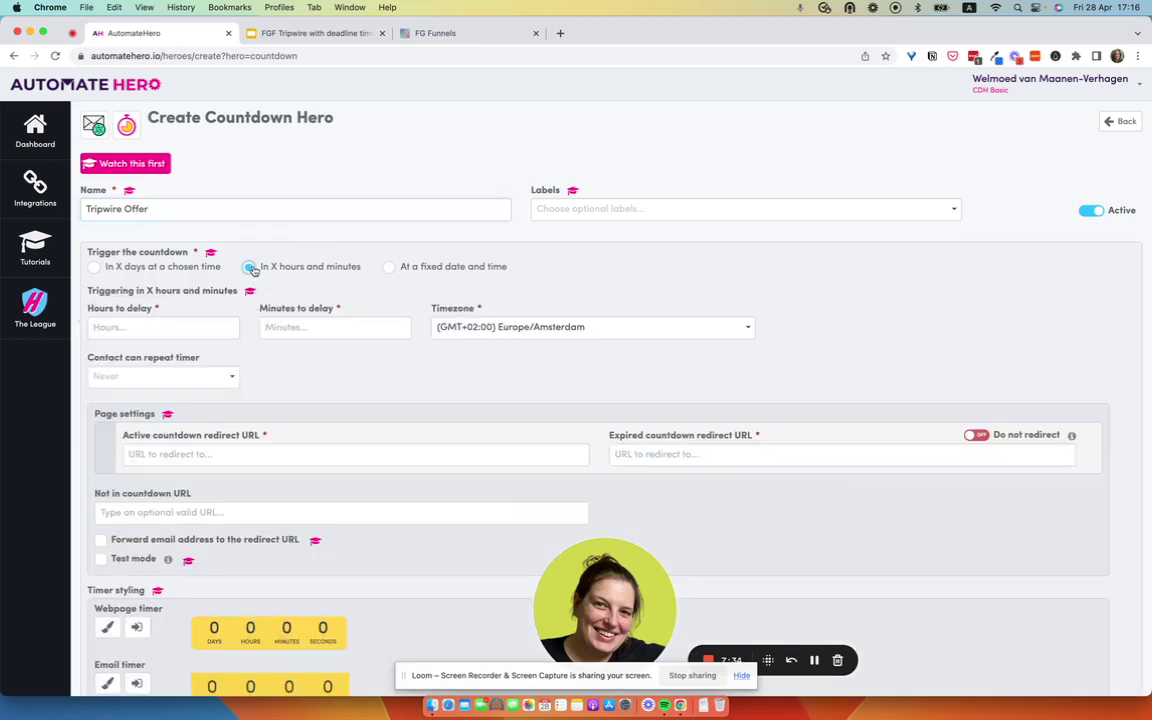
left_click(184, 326)
type("0")
key("Tab")
type("15")
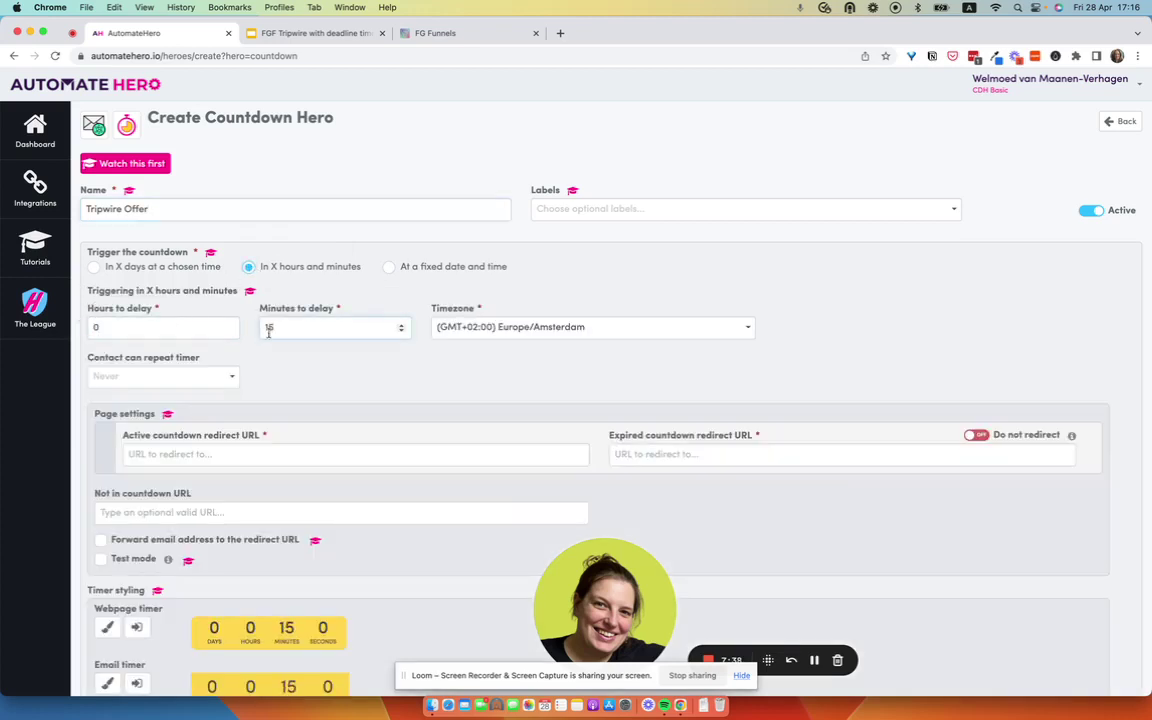
Set the active countdown redirect URL to the Tripwire Sales step's URL copied from FG Funnels
scroll(277, 358, "down", 2)
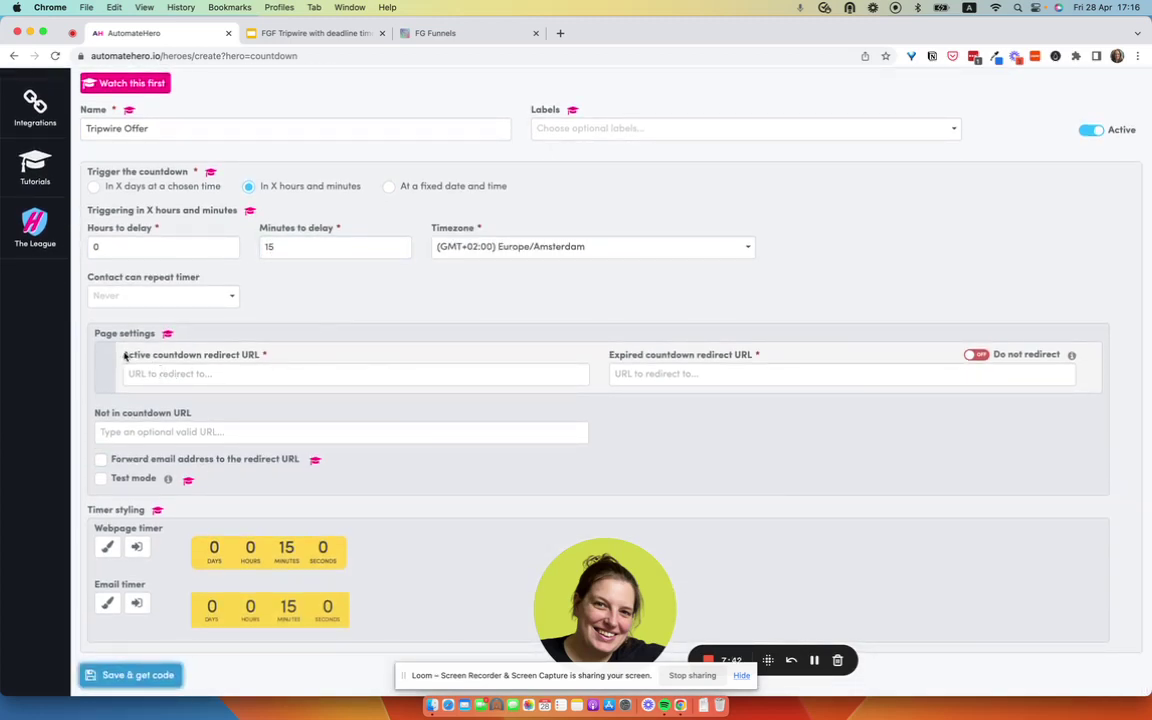
left_click_drag(124, 356, 264, 356)
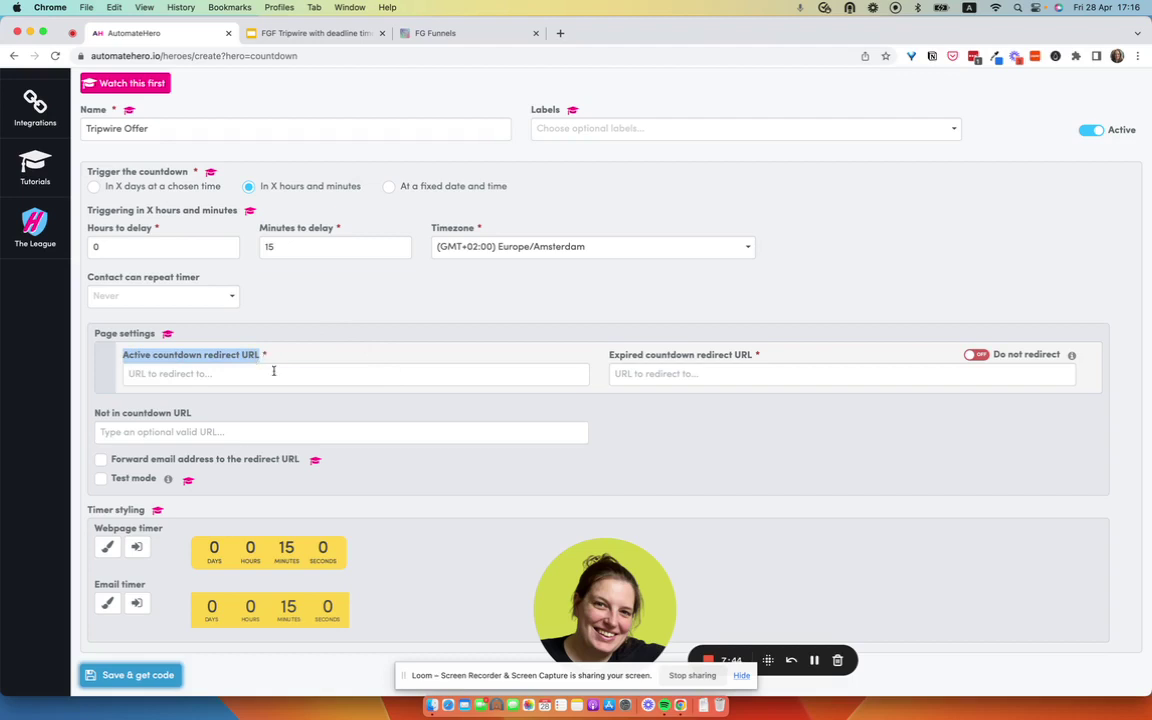
left_click(275, 372)
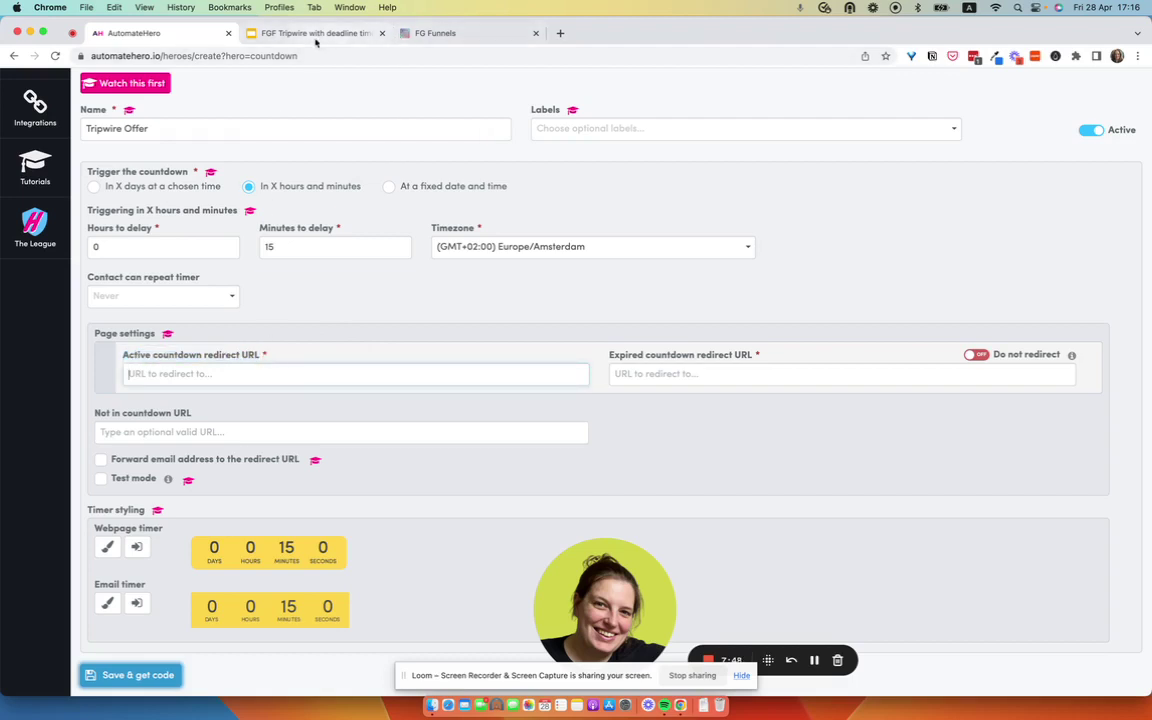
left_click(400, 33)
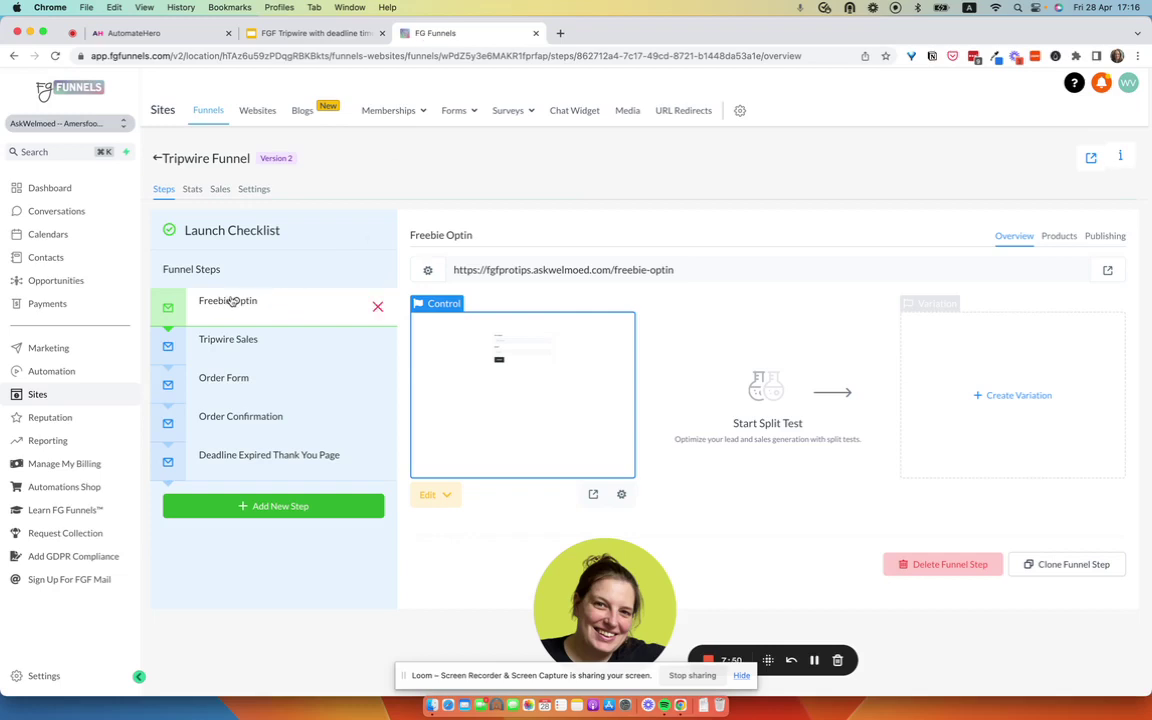
left_click(234, 340)
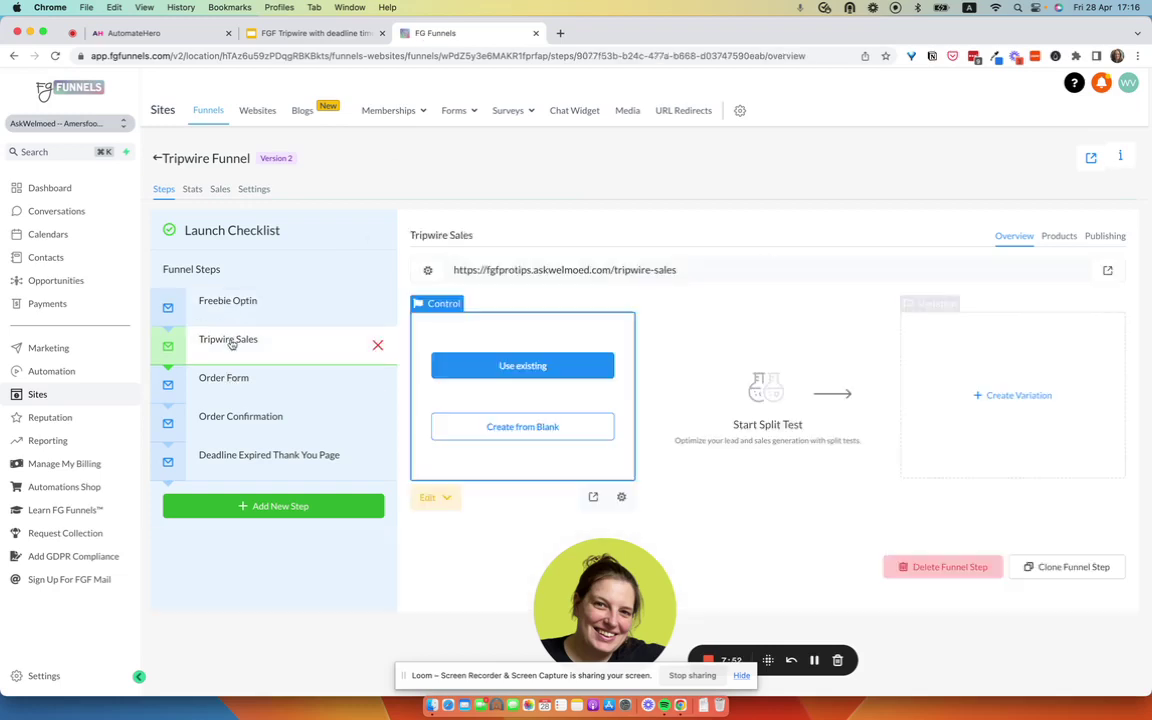
left_click(592, 268)
key("super+c")
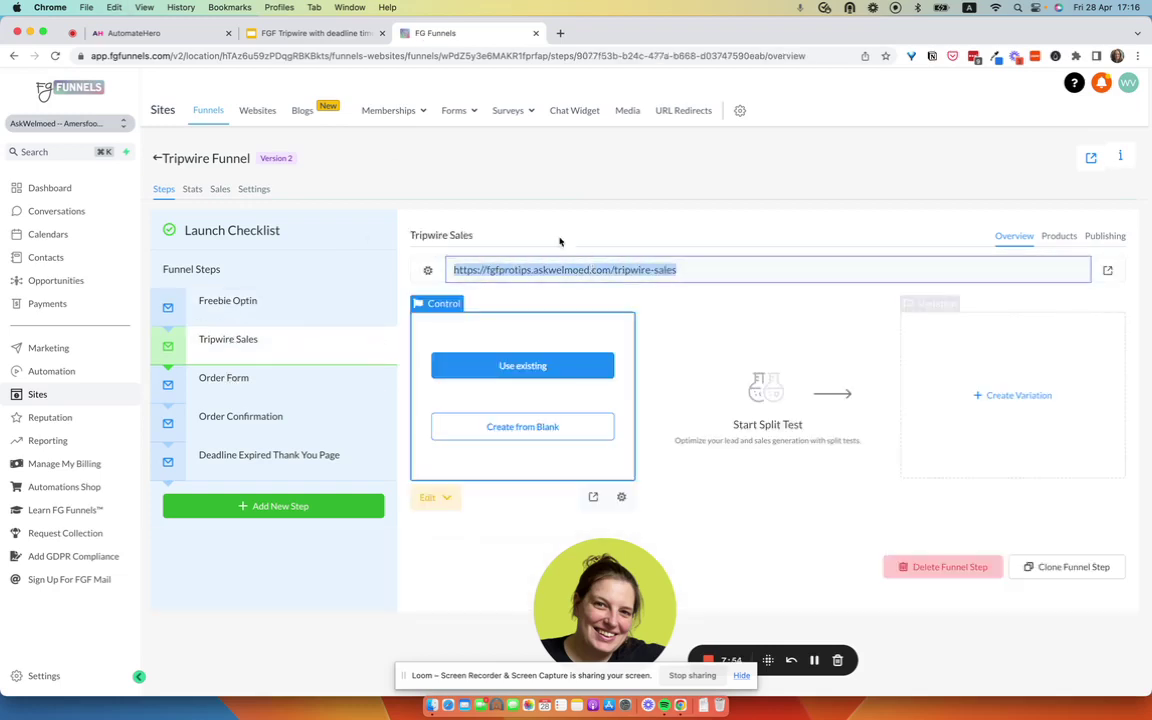
left_click(312, 34)
left_click(188, 33)
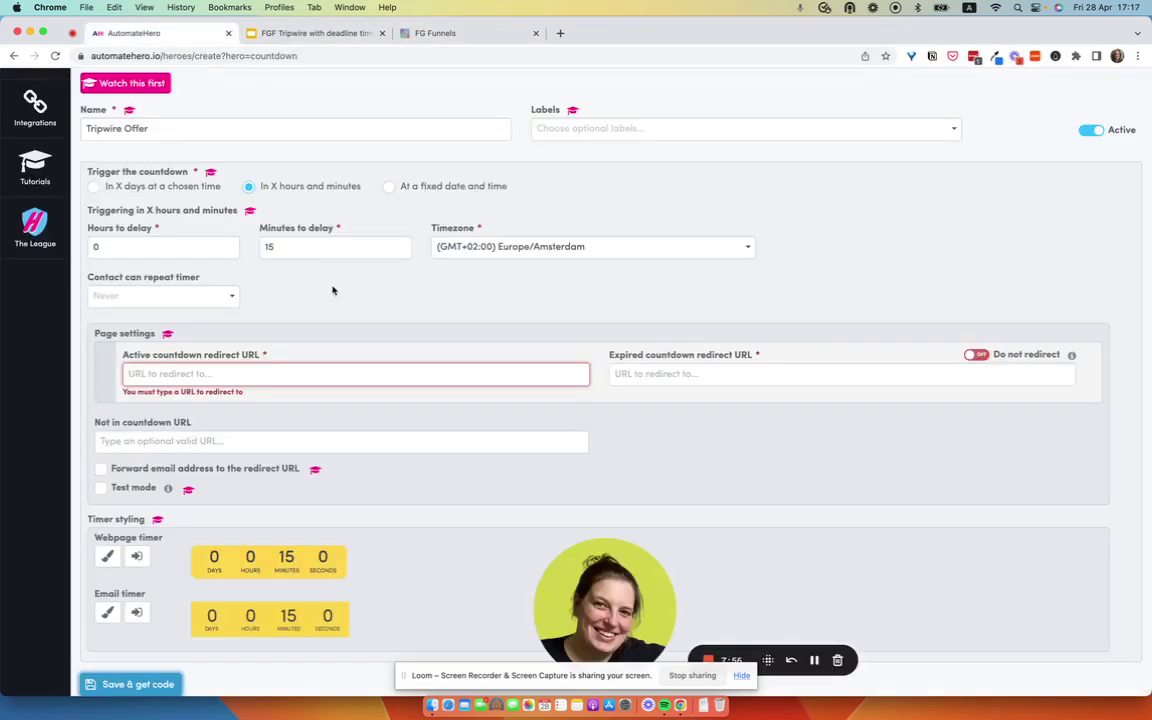
key("super+v")
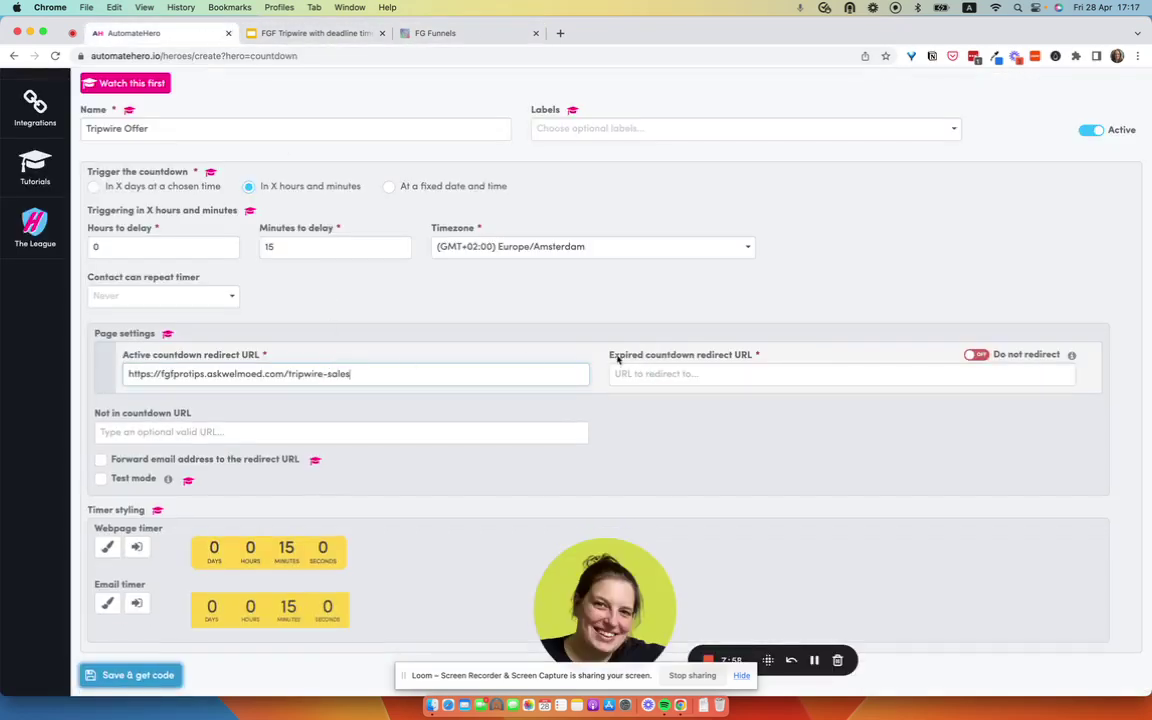
Set the expired countdown redirect URL to the Deadline Expired Thank You Page step's URL copied from FG Funnels
left_click(761, 373)
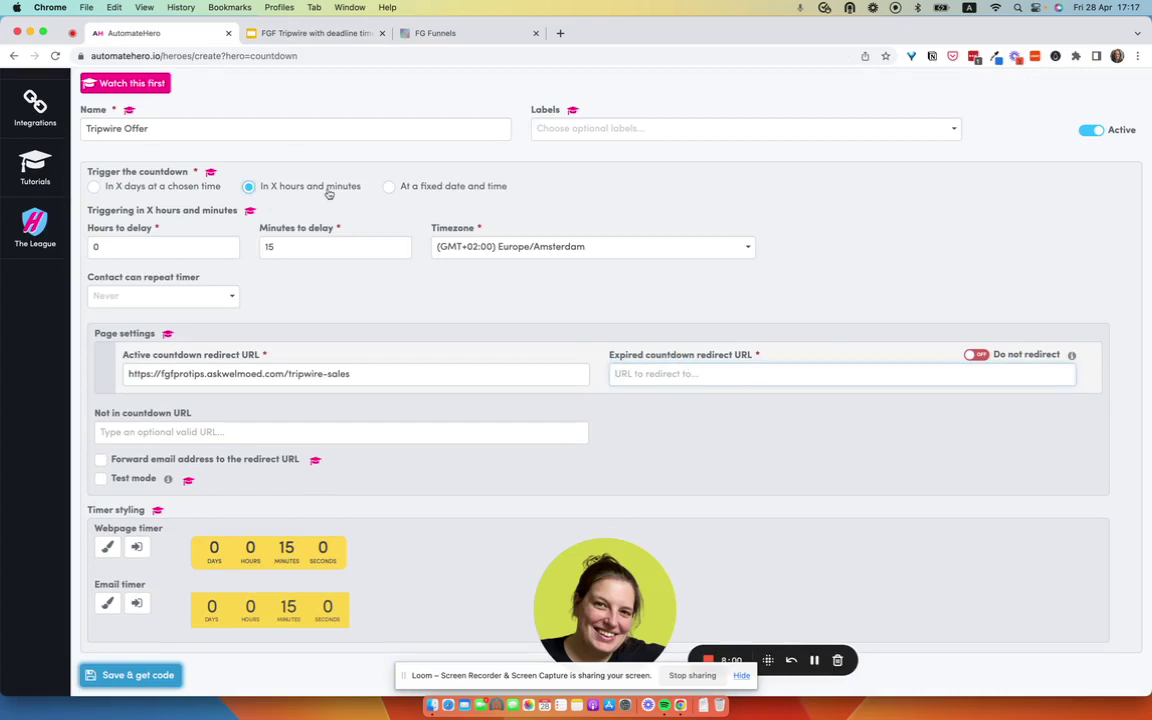
left_click(400, 36)
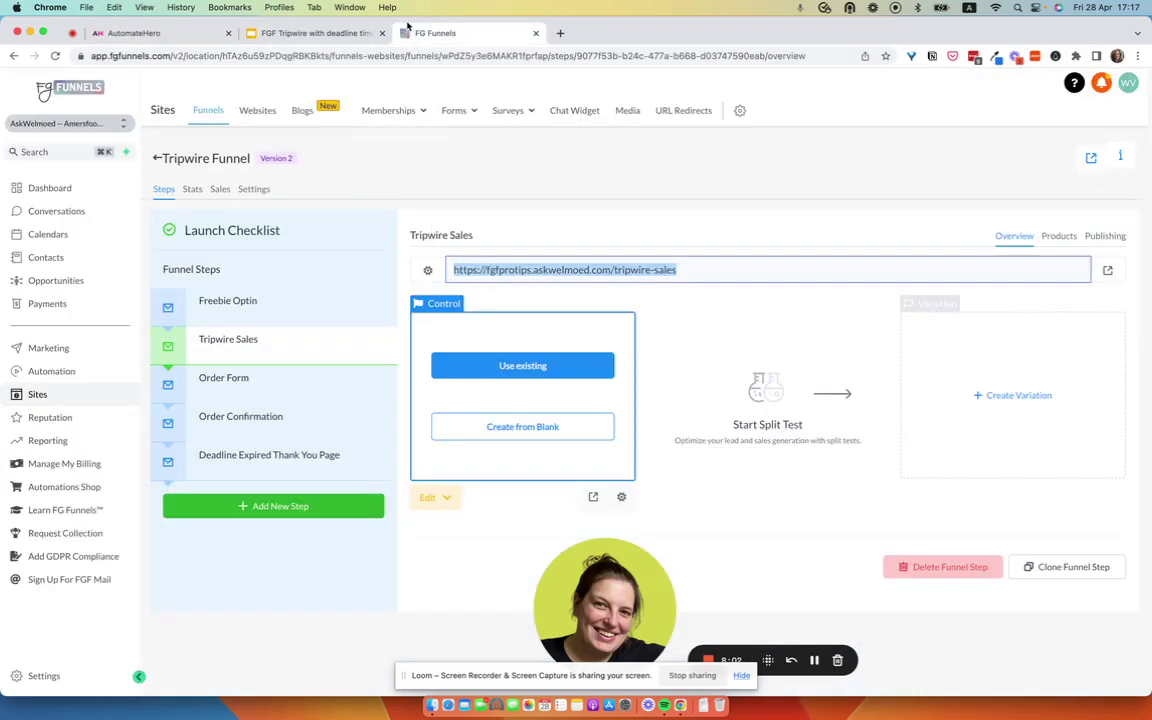
left_click(381, 33)
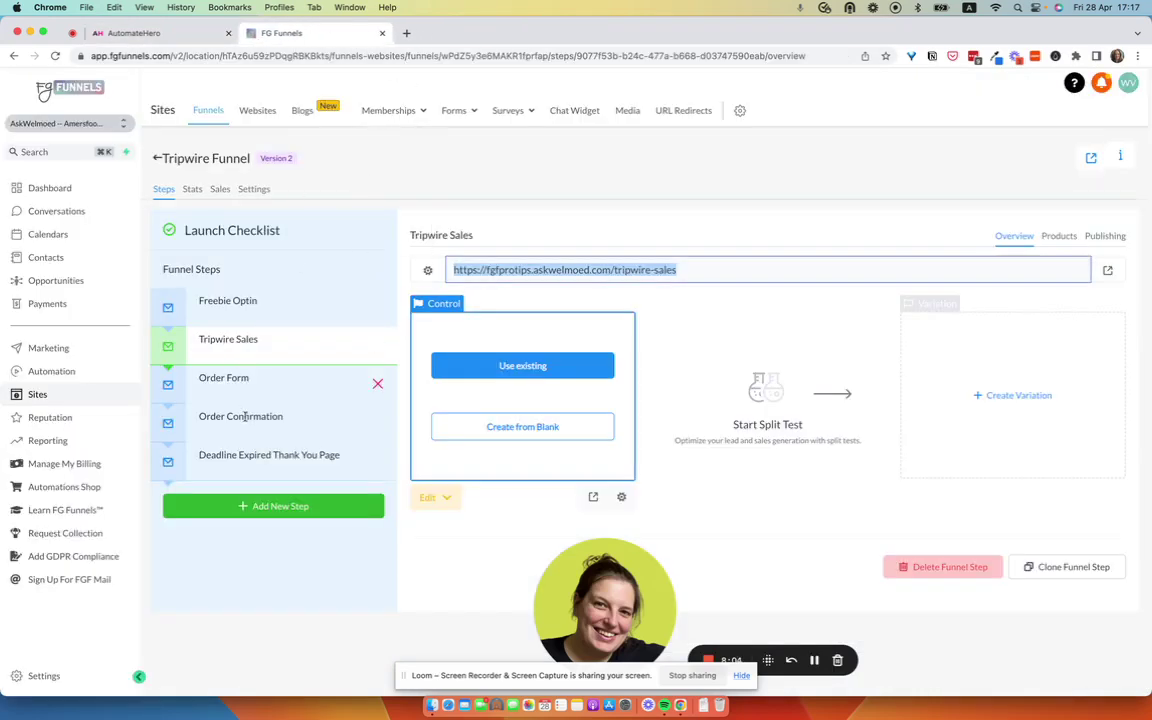
left_click(256, 465)
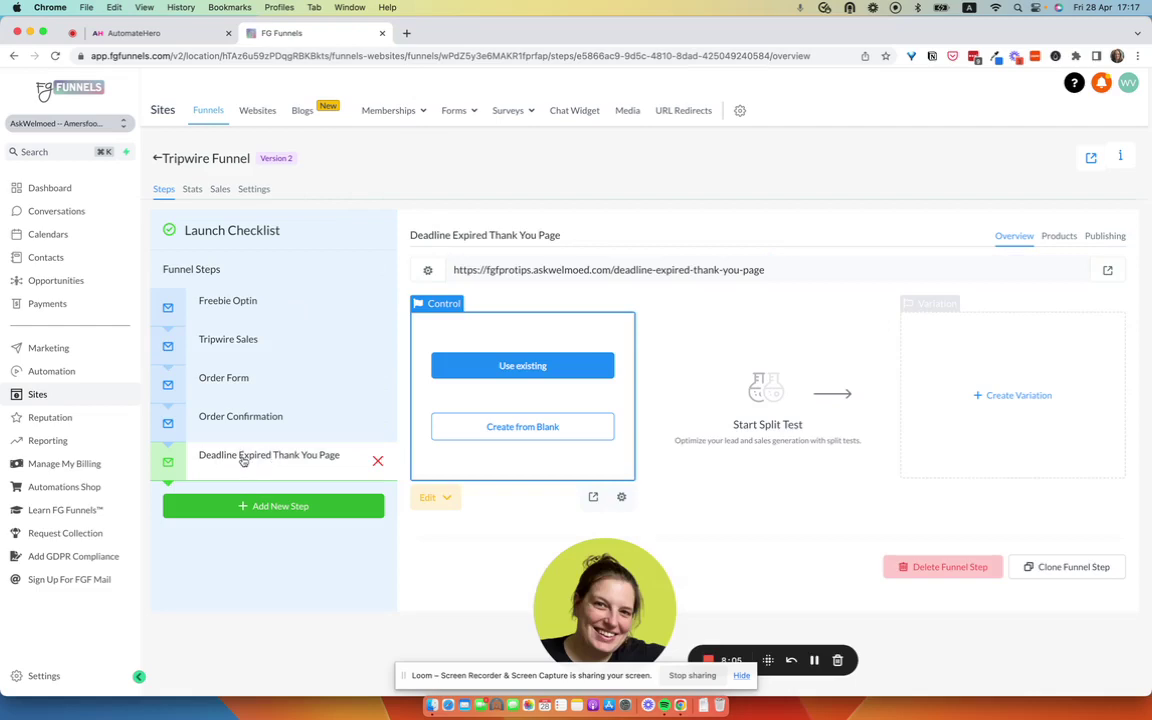
triple_click(636, 268)
key("super+c")
left_click(181, 36)
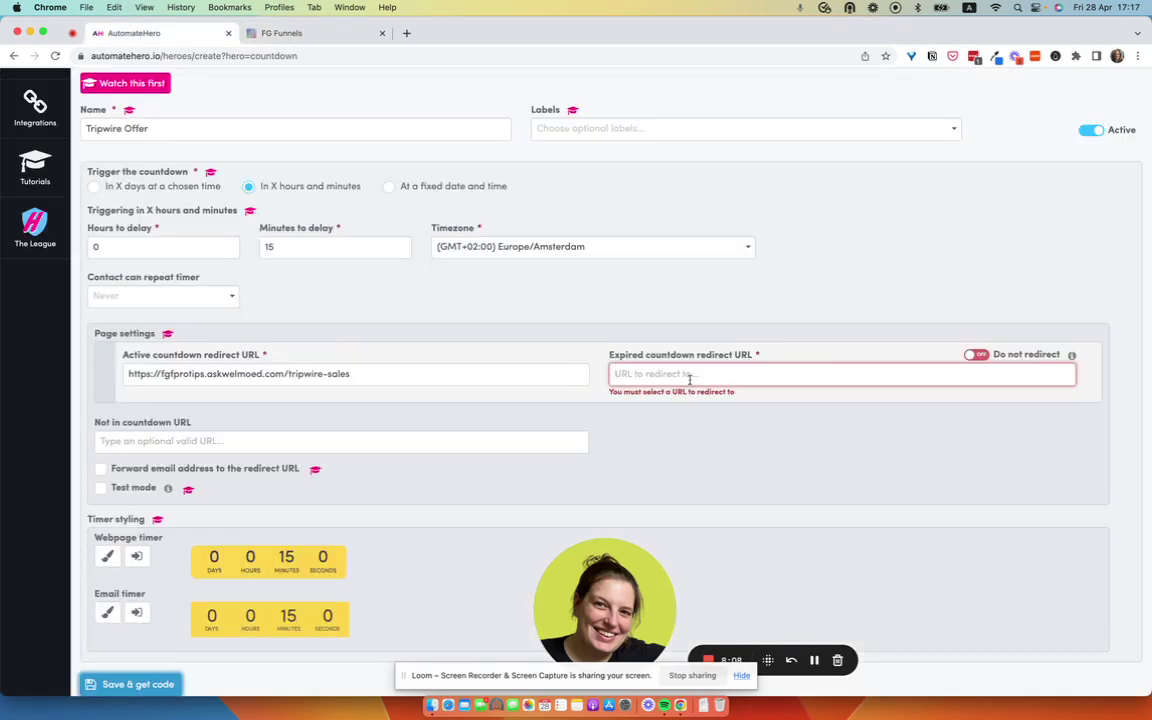
key("super+v")
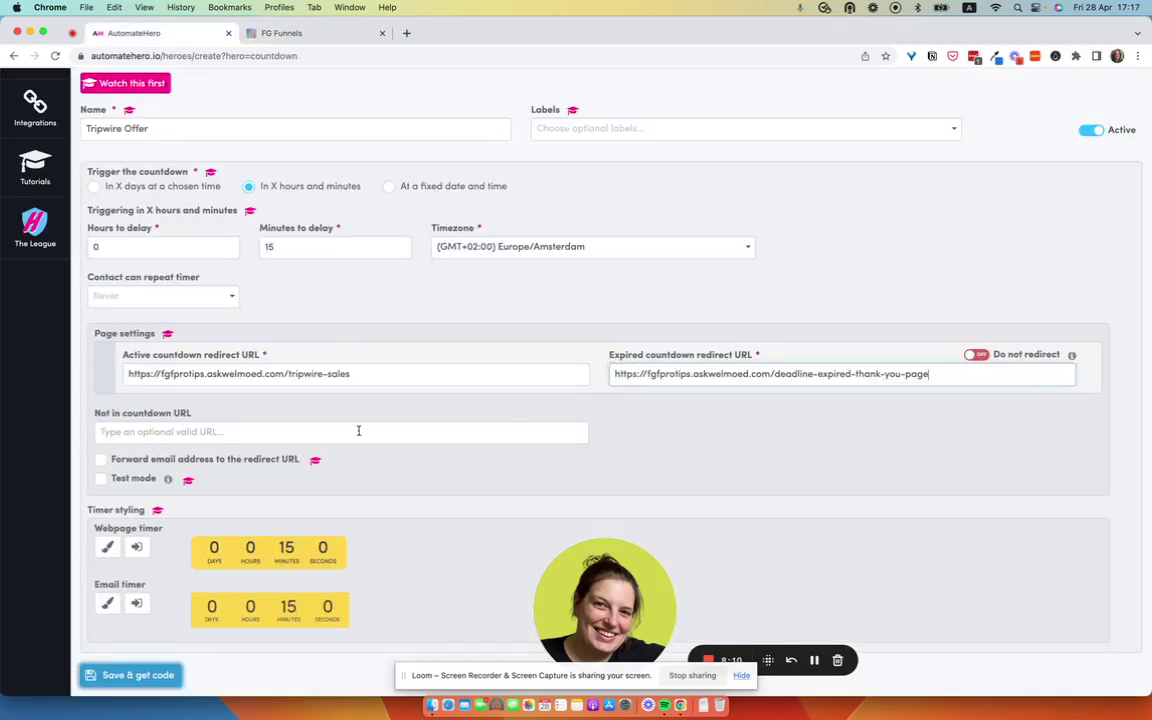
Copy the expired countdown redirect URL into the optional Not in countdown URL
left_click(181, 431)
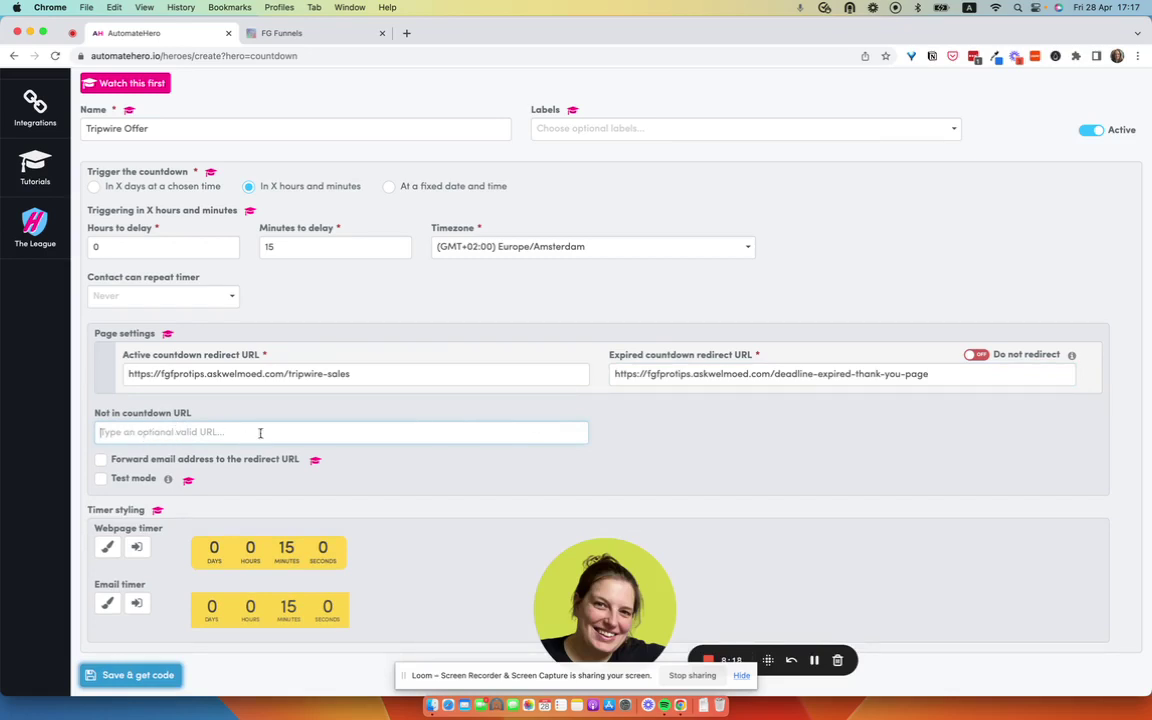
triple_click(674, 374)
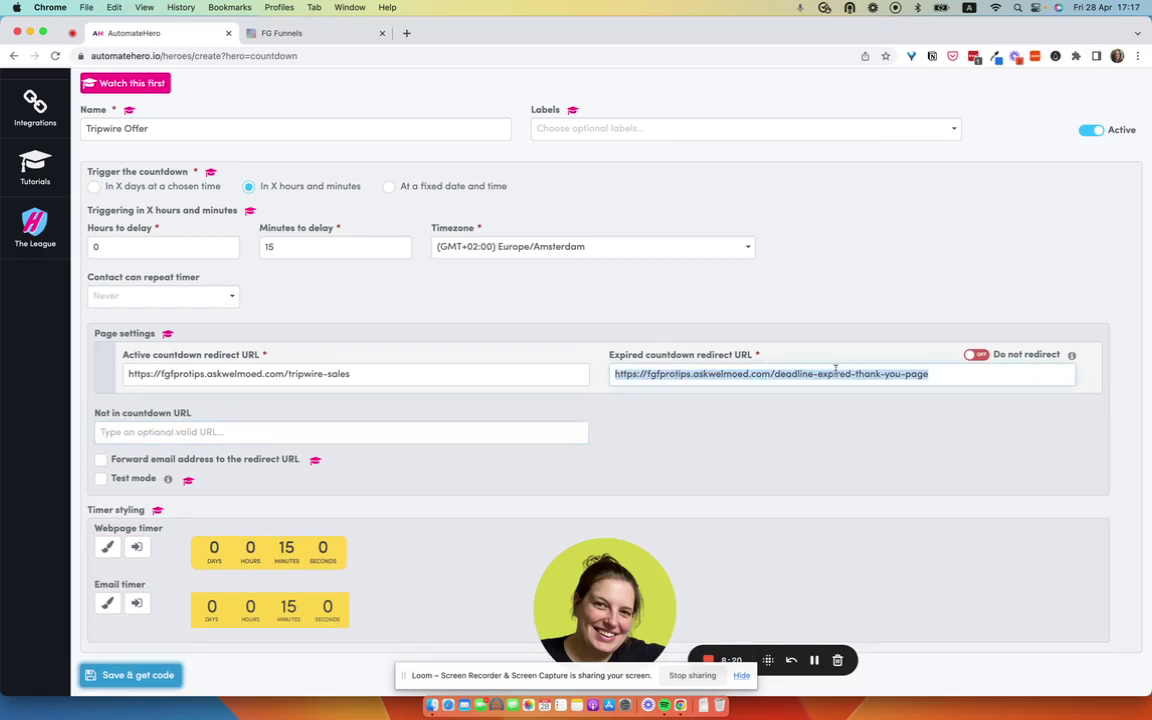
key("ctrl+c")
left_click(515, 421)
key("ctrl+v")
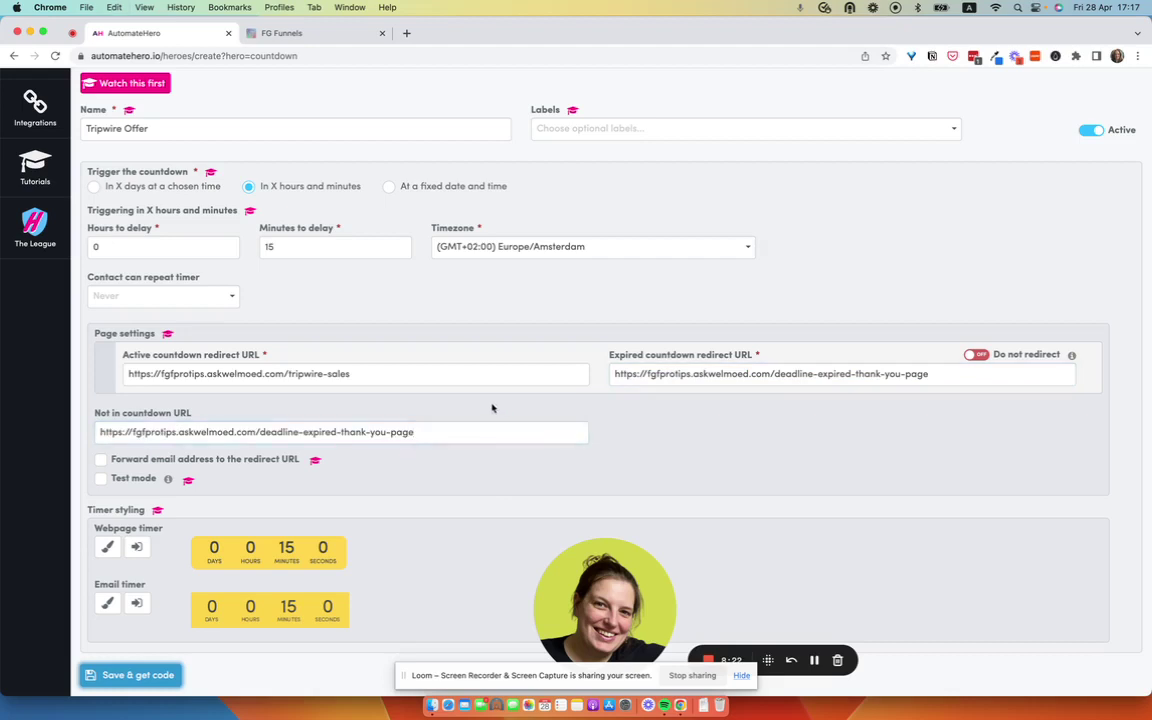
Enable test mode and forwarding of the email address to the redirect URL
scroll(454, 431, "down", 1)
left_click(100, 479)
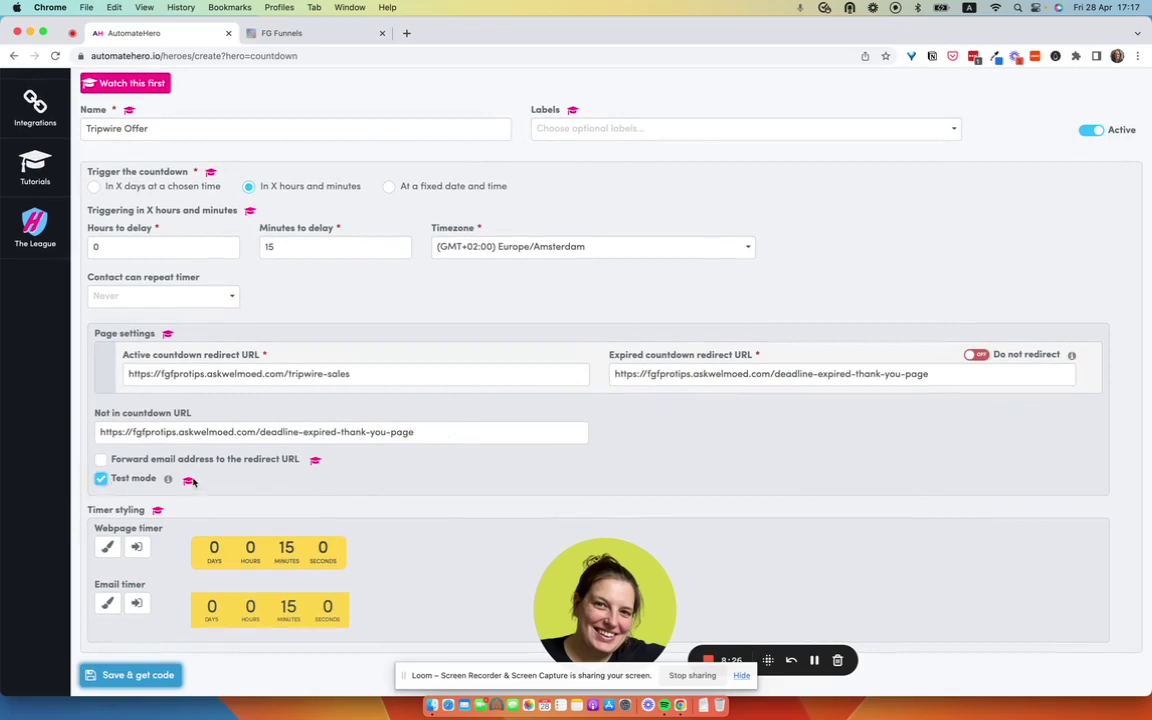
left_click(101, 460)
Open the webpage timer's styling and review the timer styles and page position options
left_click(107, 548)
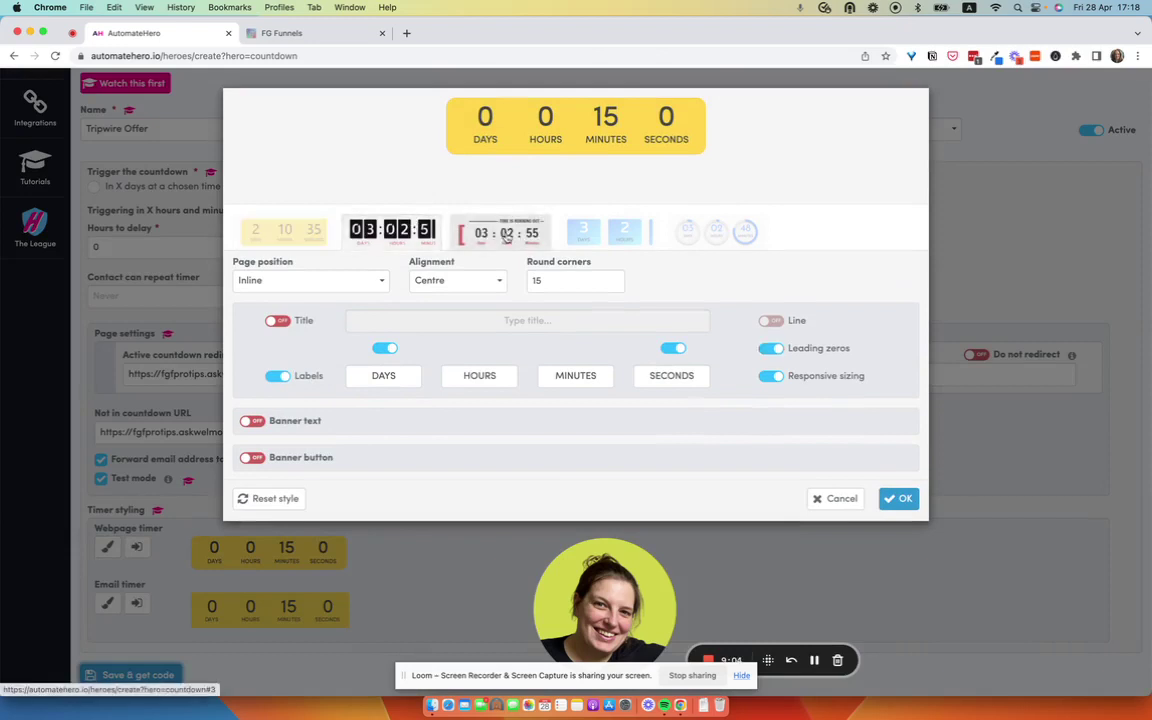
left_click(312, 281)
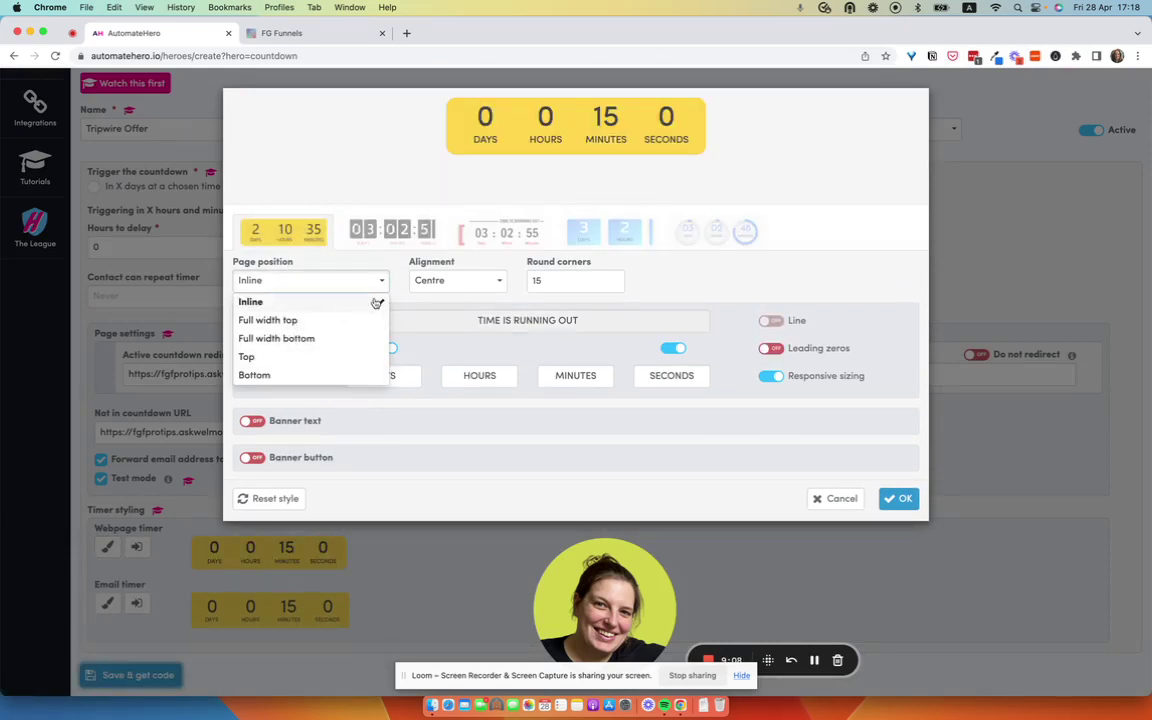
left_click(442, 311)
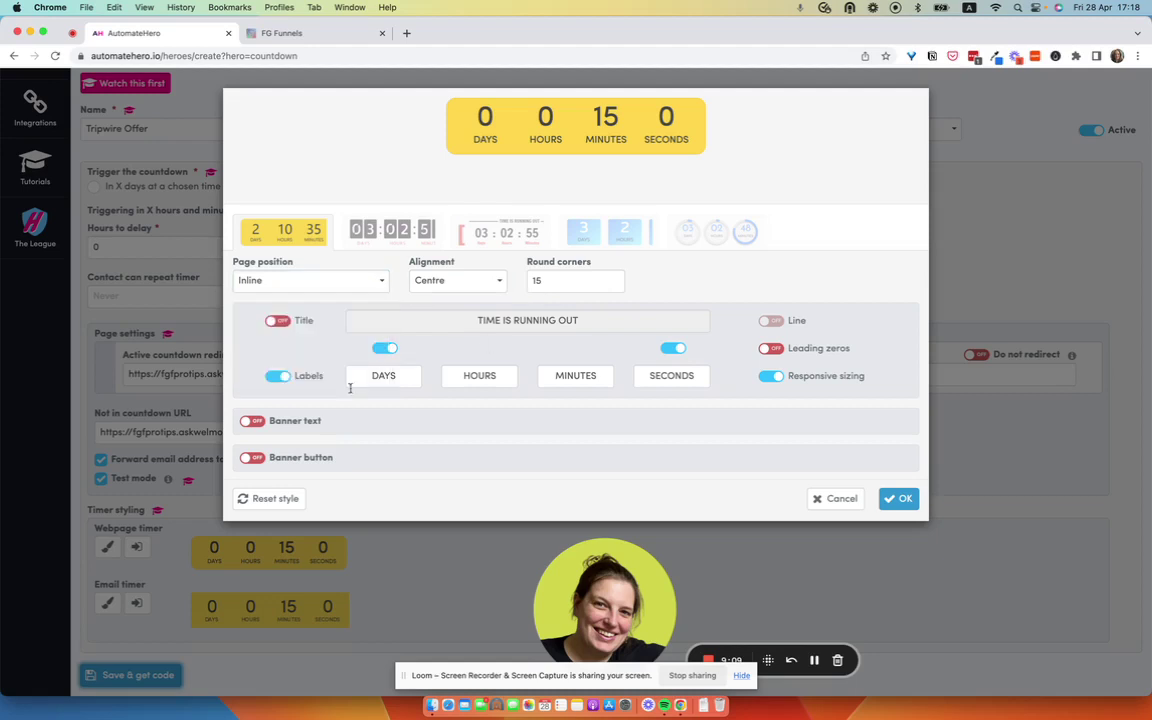
Try out a banner button with the text "BUY NOW" on the webpage timer, and turn it off again
left_click(252, 457)
left_click(316, 492)
type("BIU")
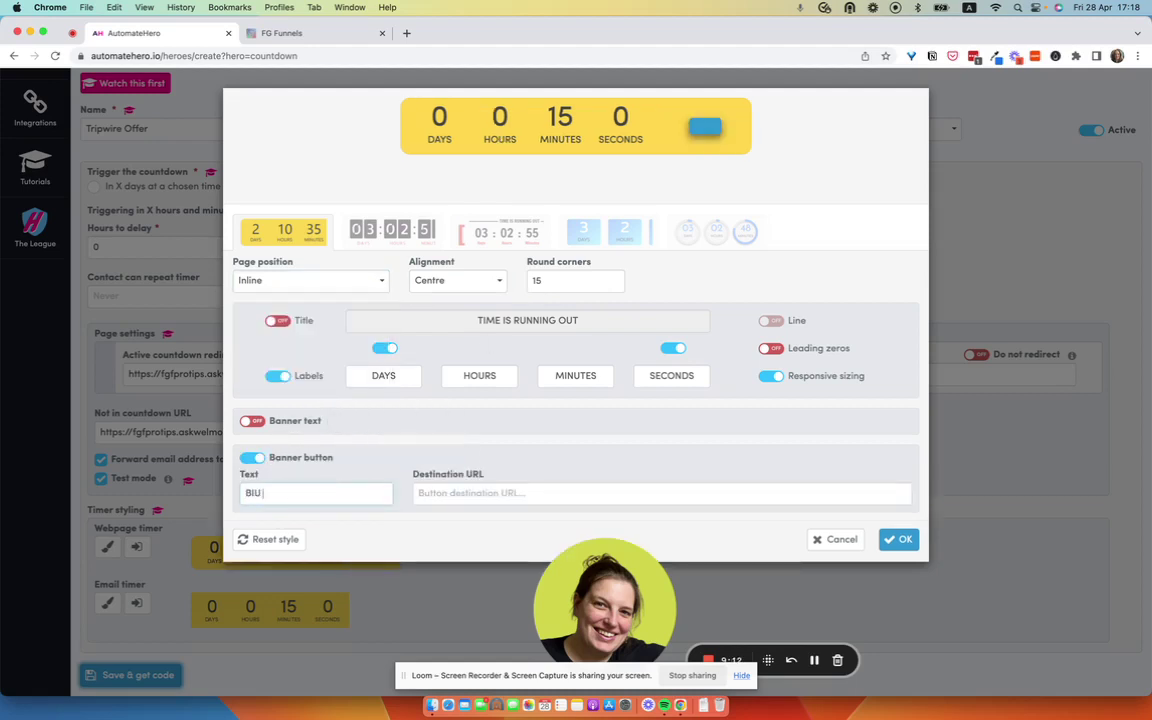
type("Y")
type("UY NO")
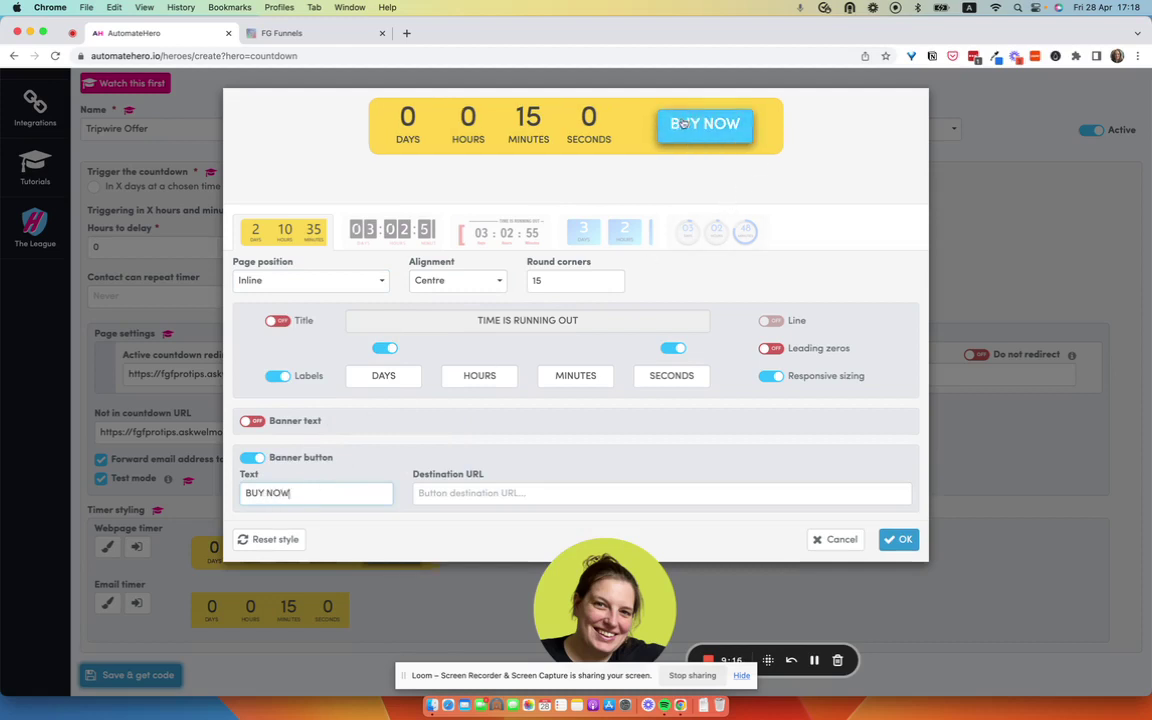
left_click(256, 458)
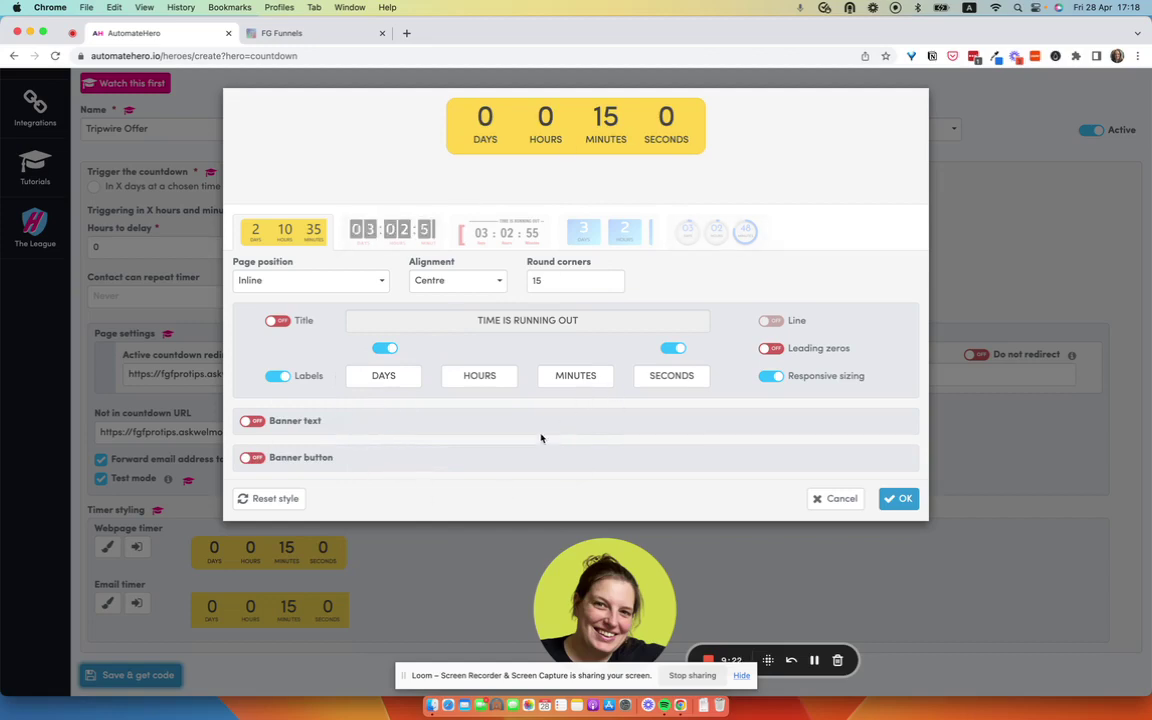
Accept the webpage timer styling, save the countdown hero, and copy the webpage timer's embed code
left_click(899, 498)
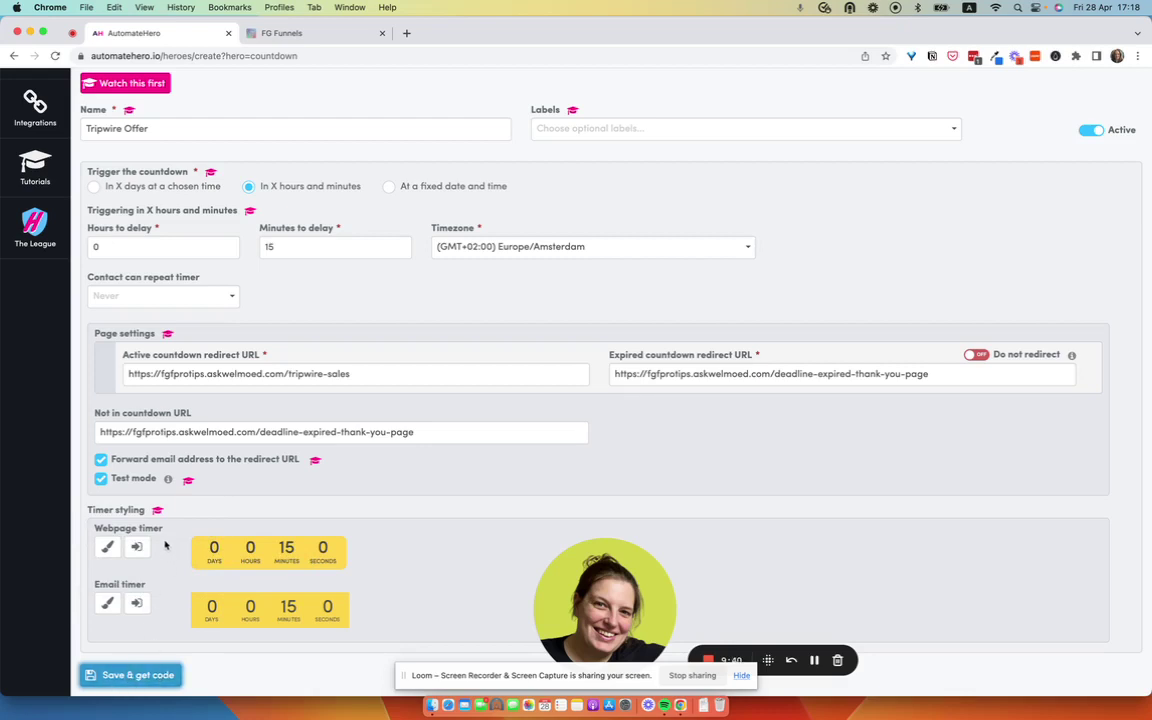
left_click(150, 673)
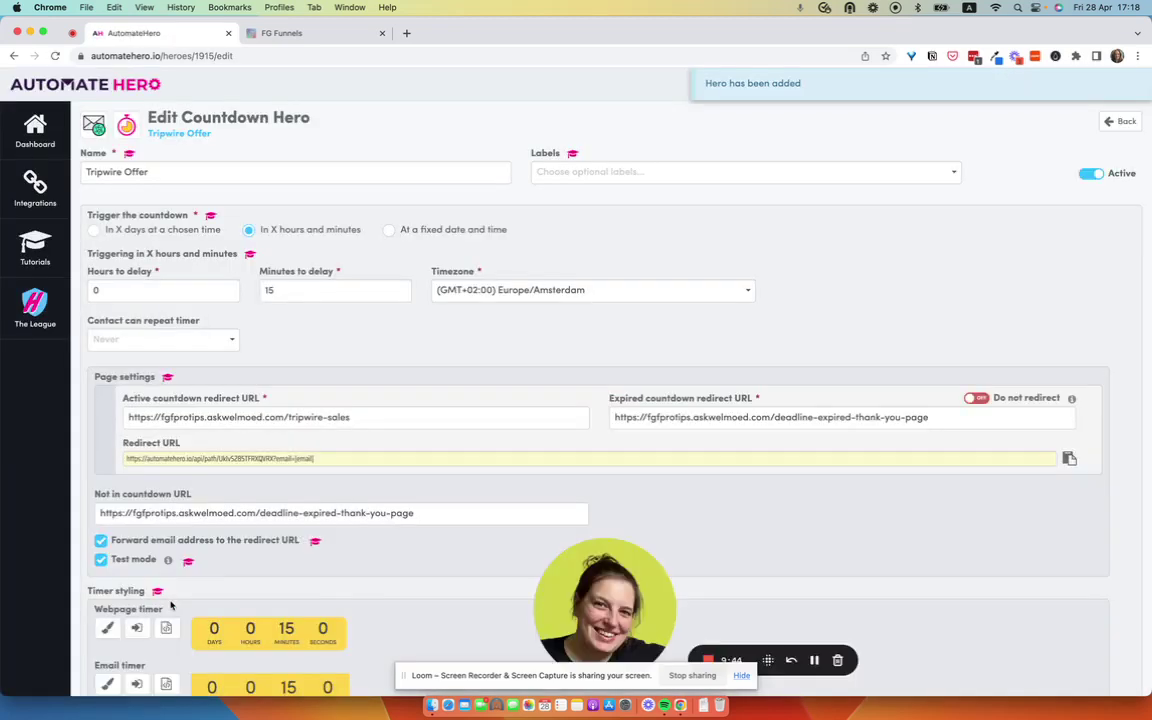
scroll(171, 605, "down", 2)
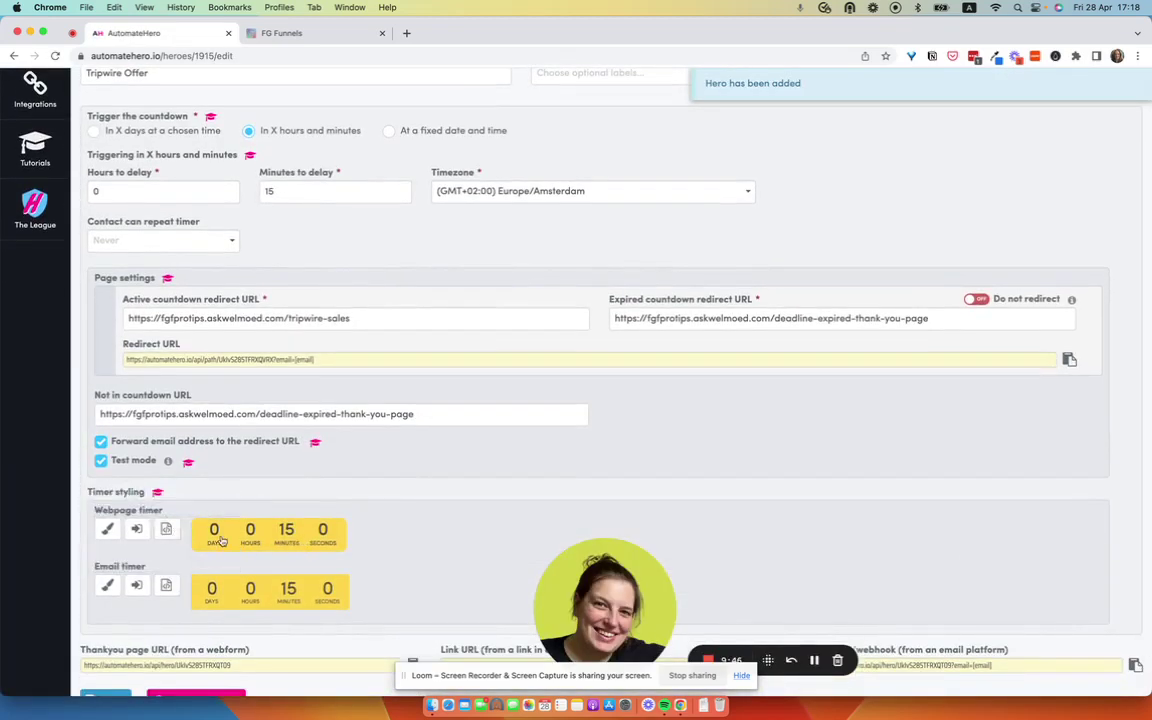
left_click(166, 528)
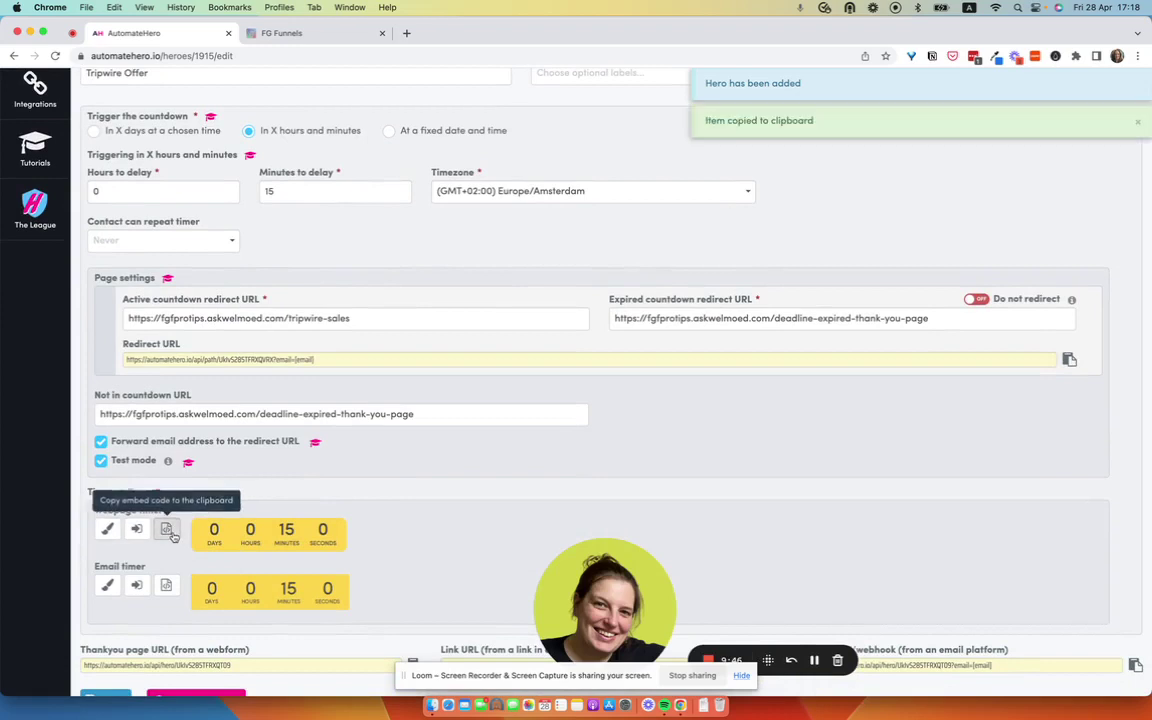
Switch to FG Funnels and open the Tripwire Sales step's page in the page builder
left_click(280, 34)
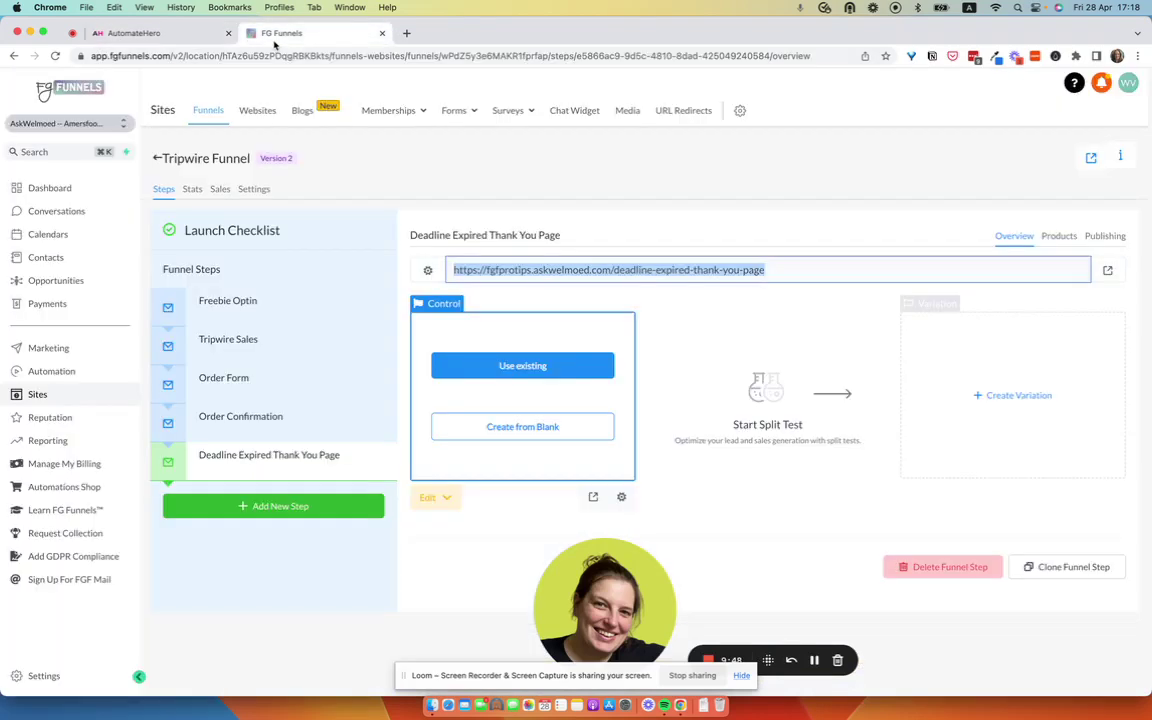
left_click(228, 341)
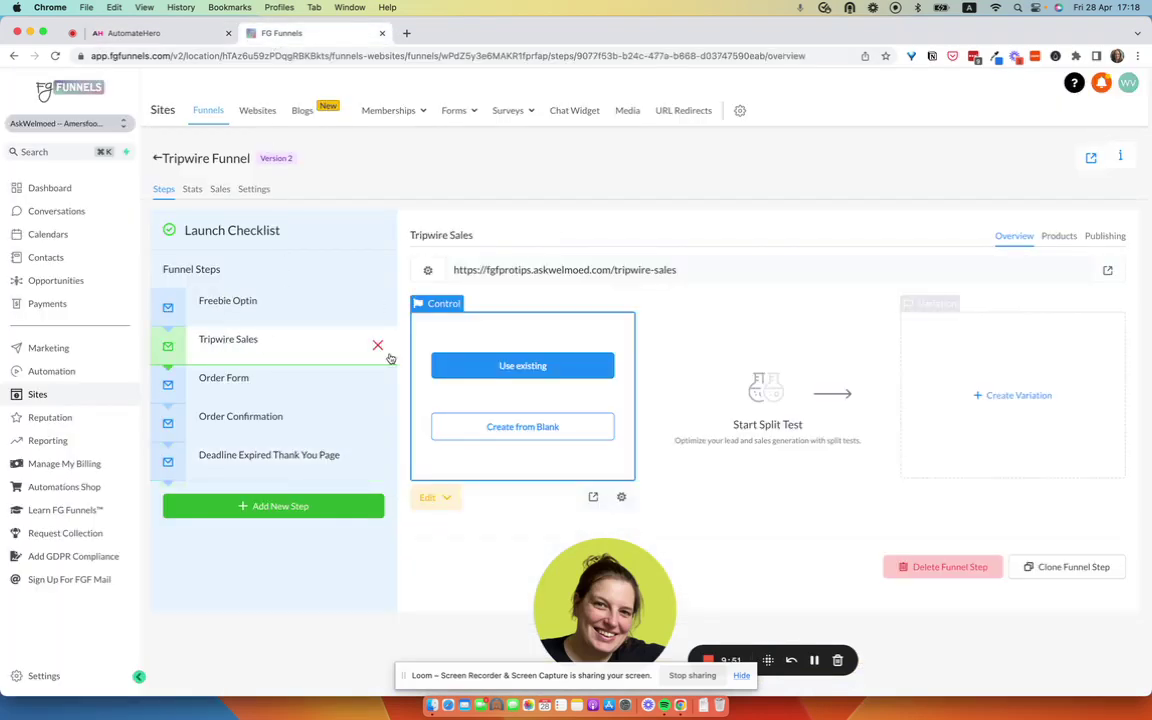
left_click(588, 370)
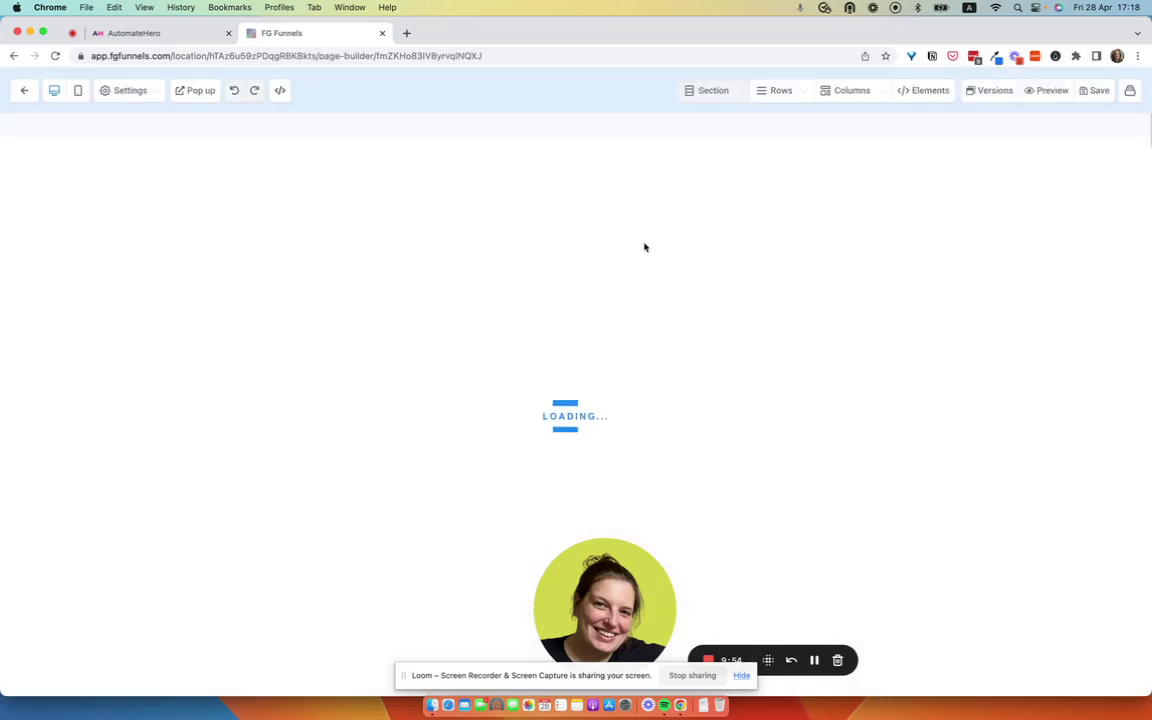
Add a full-width section with a one-column row and place a Custom JS/HTML element in its column
left_click(722, 93)
left_click(900, 152)
left_click(712, 183)
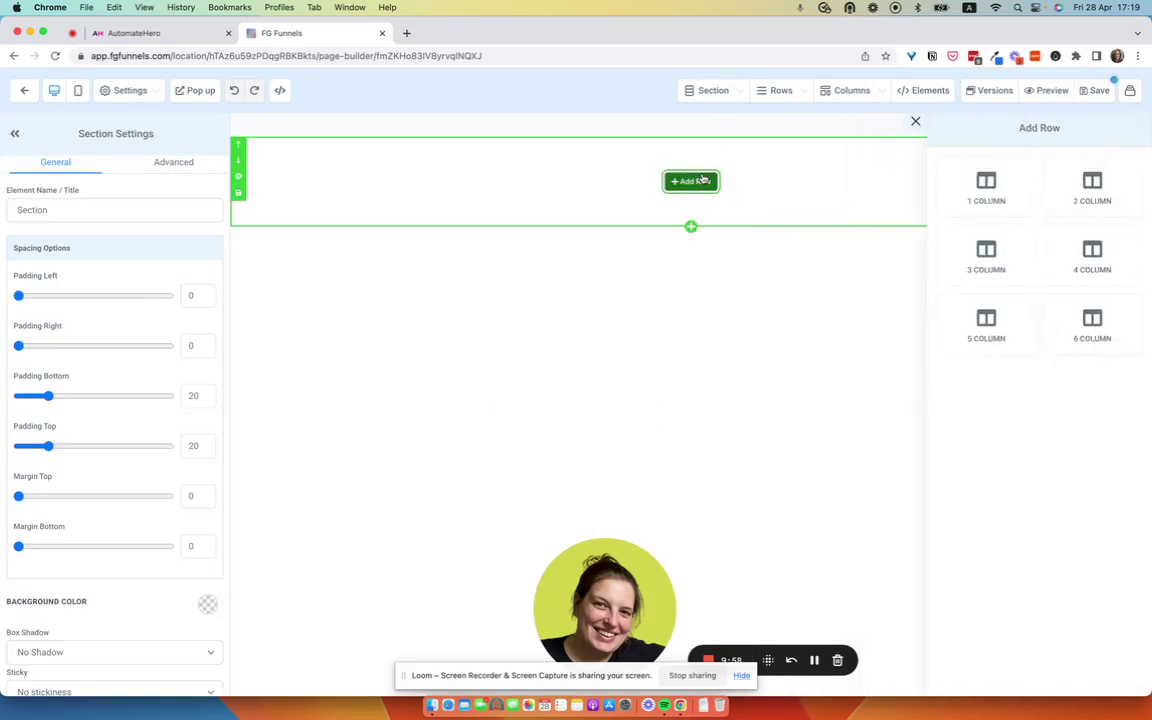
left_click(985, 183)
left_click(700, 199)
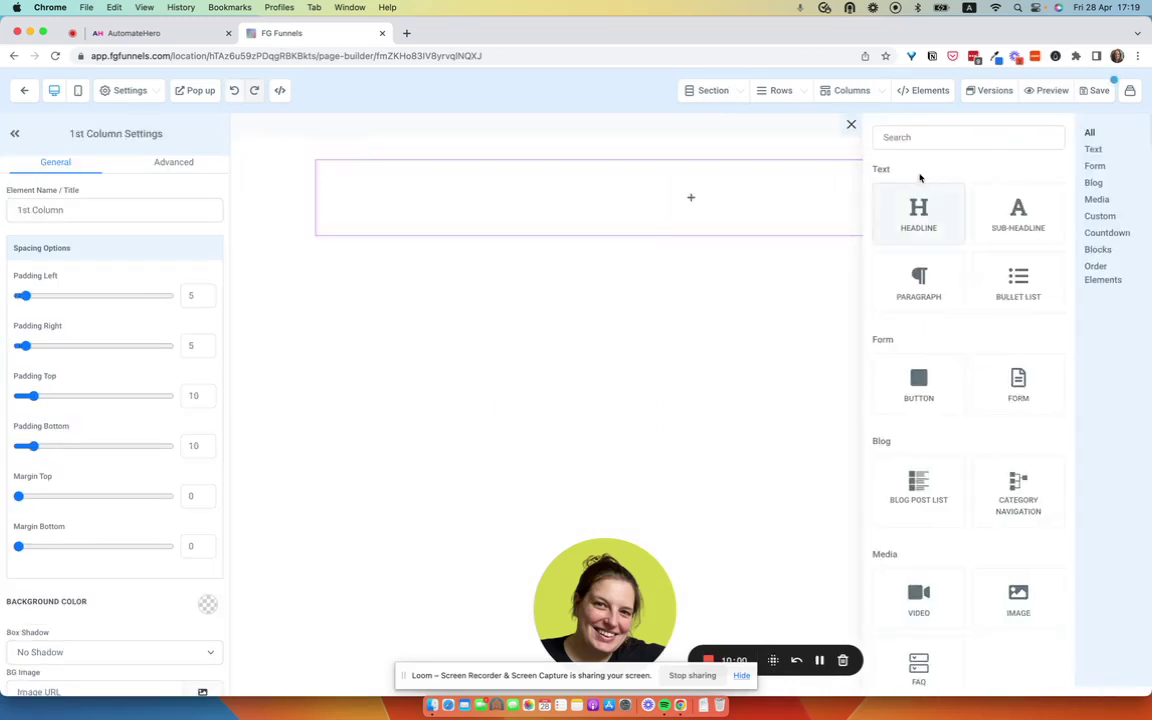
left_click(918, 140)
type("ht")
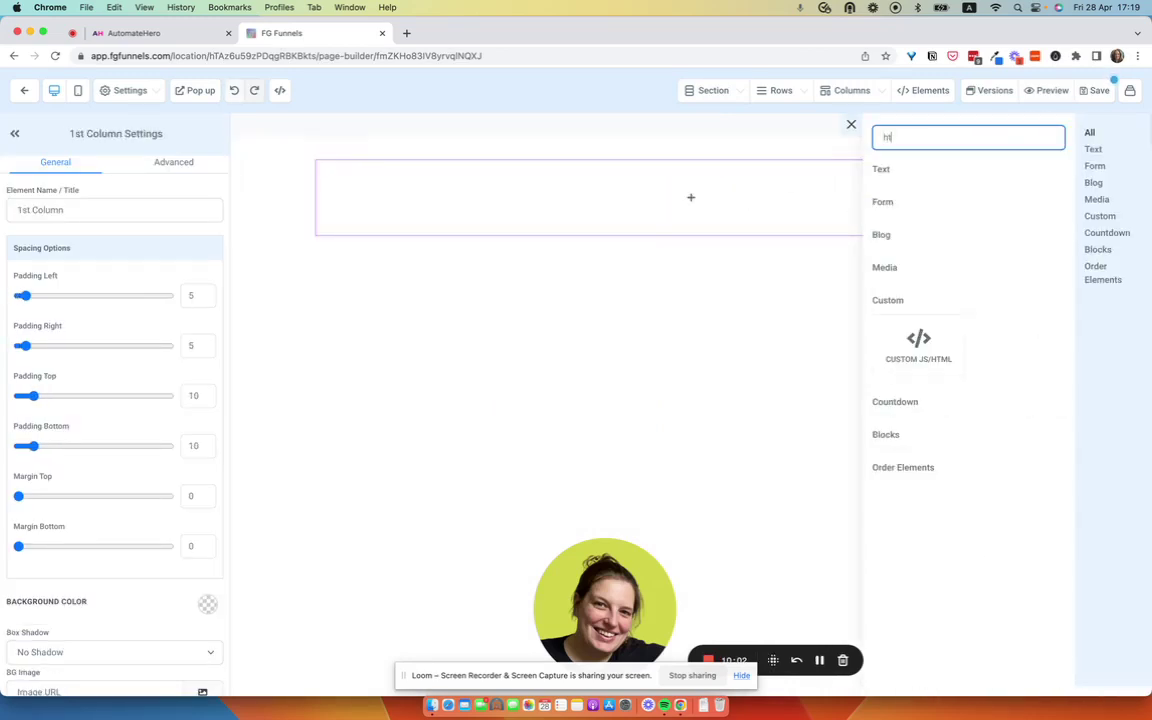
left_click(920, 338)
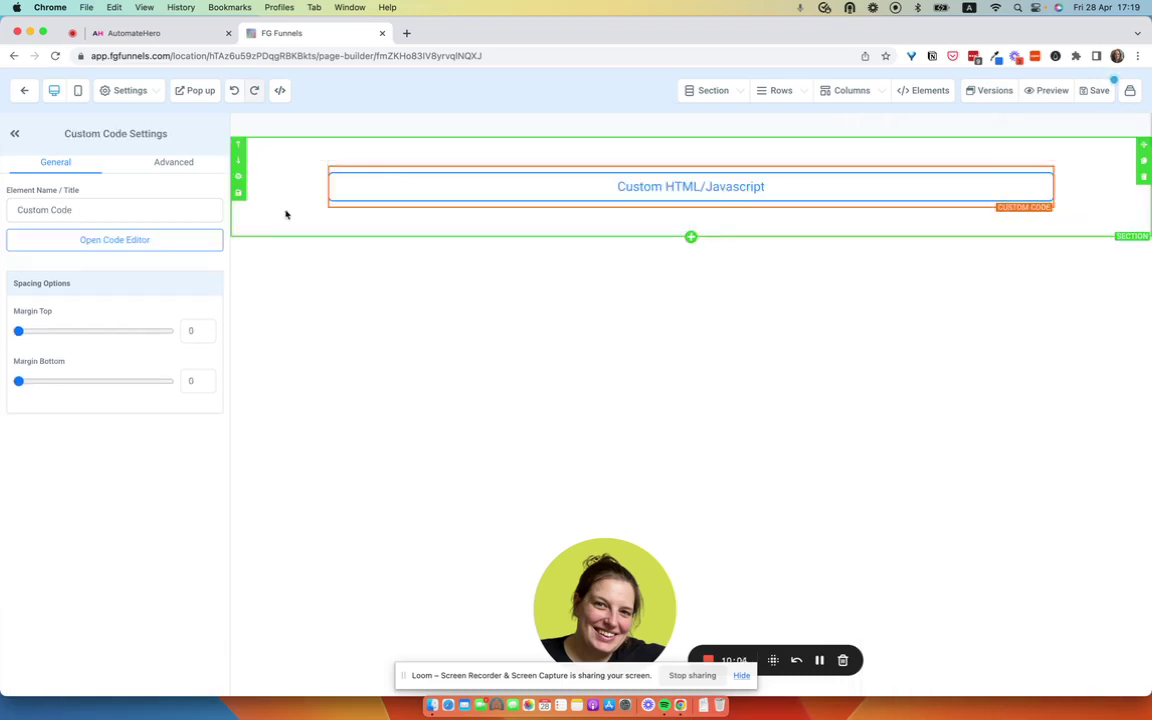
Paste the AutomateHero webpage timer's embed code into the custom code element and save the page
left_click(128, 241)
left_click(432, 301)
key("super+v")
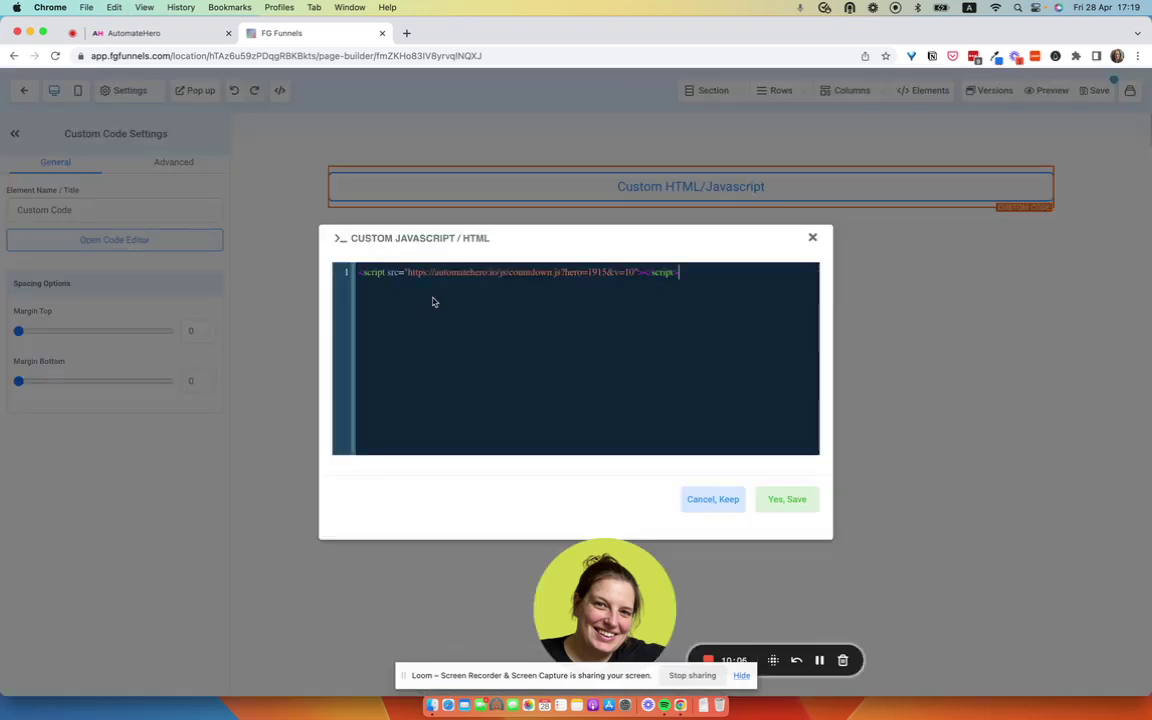
left_click(789, 500)
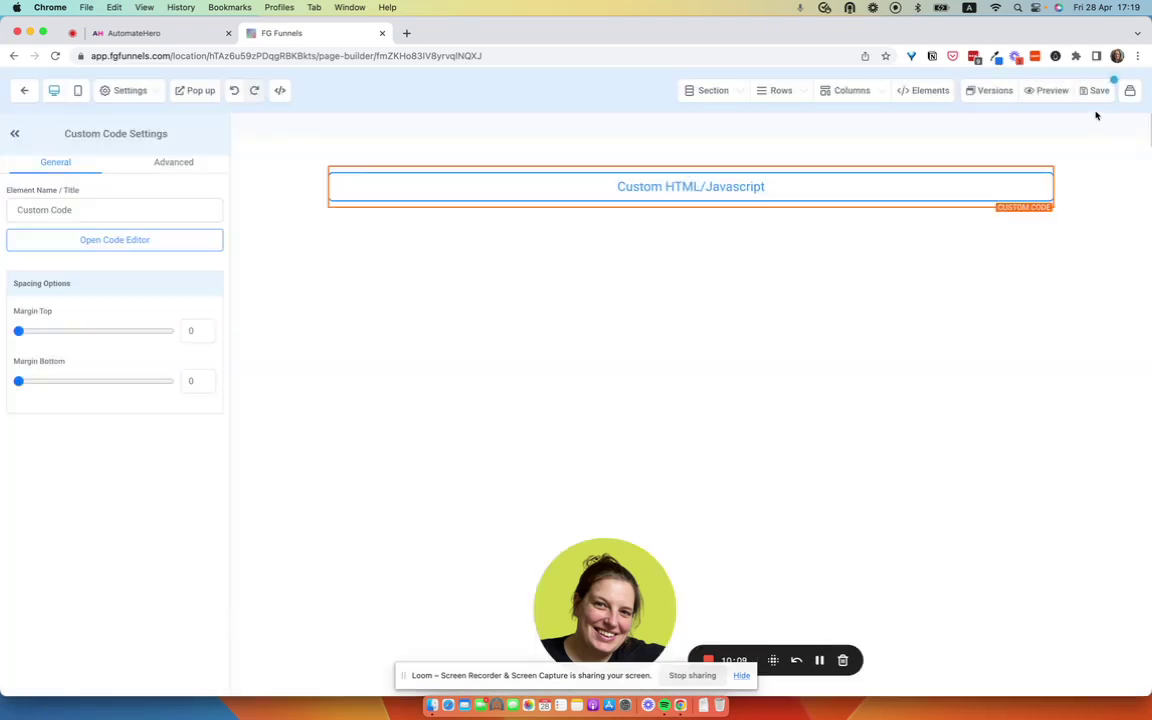
left_click(1097, 90)
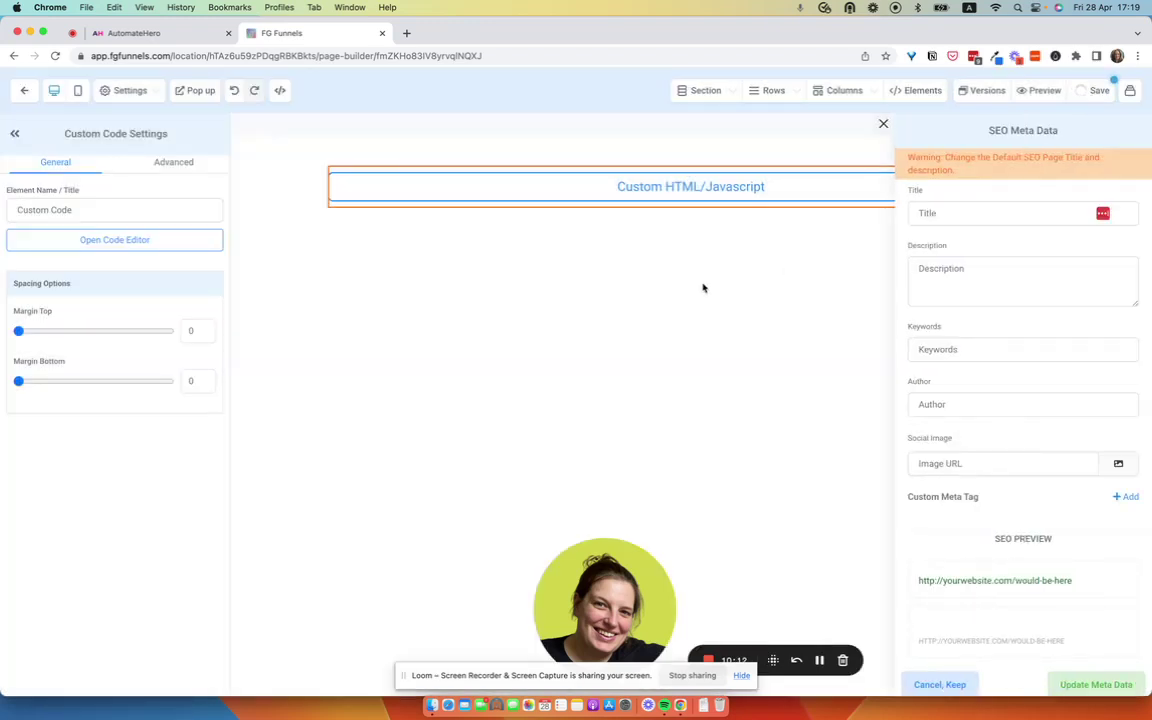
left_click(689, 228)
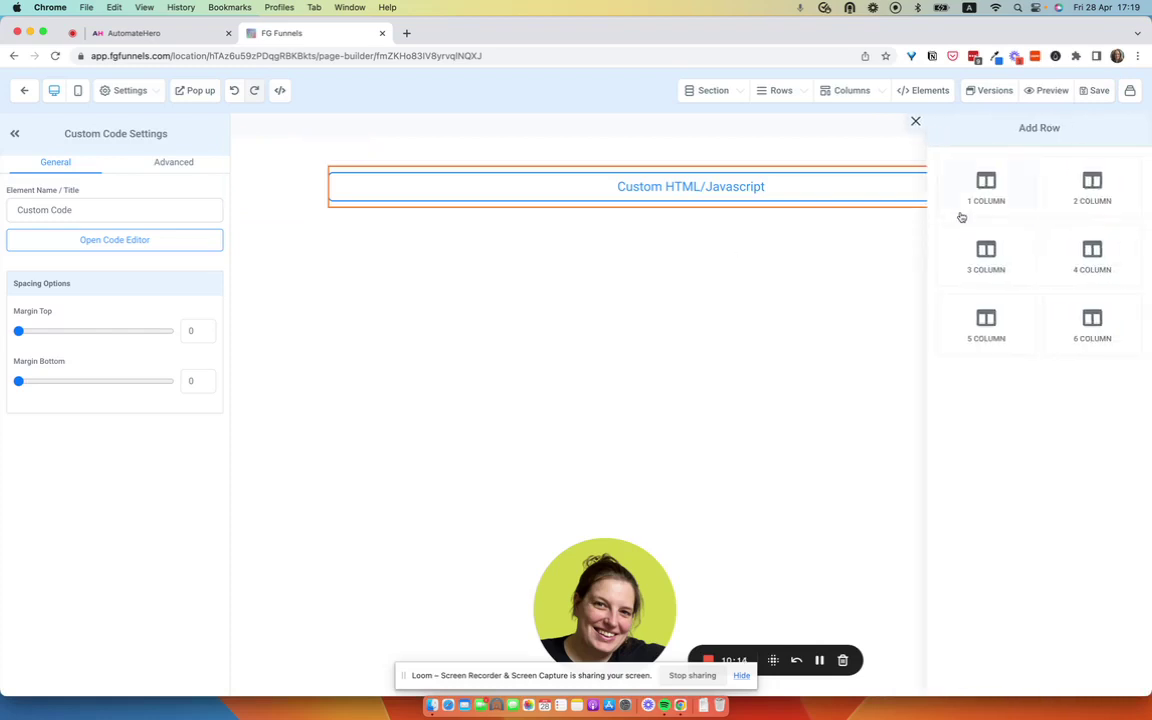
mouse_move(713, 92)
left_click(718, 121)
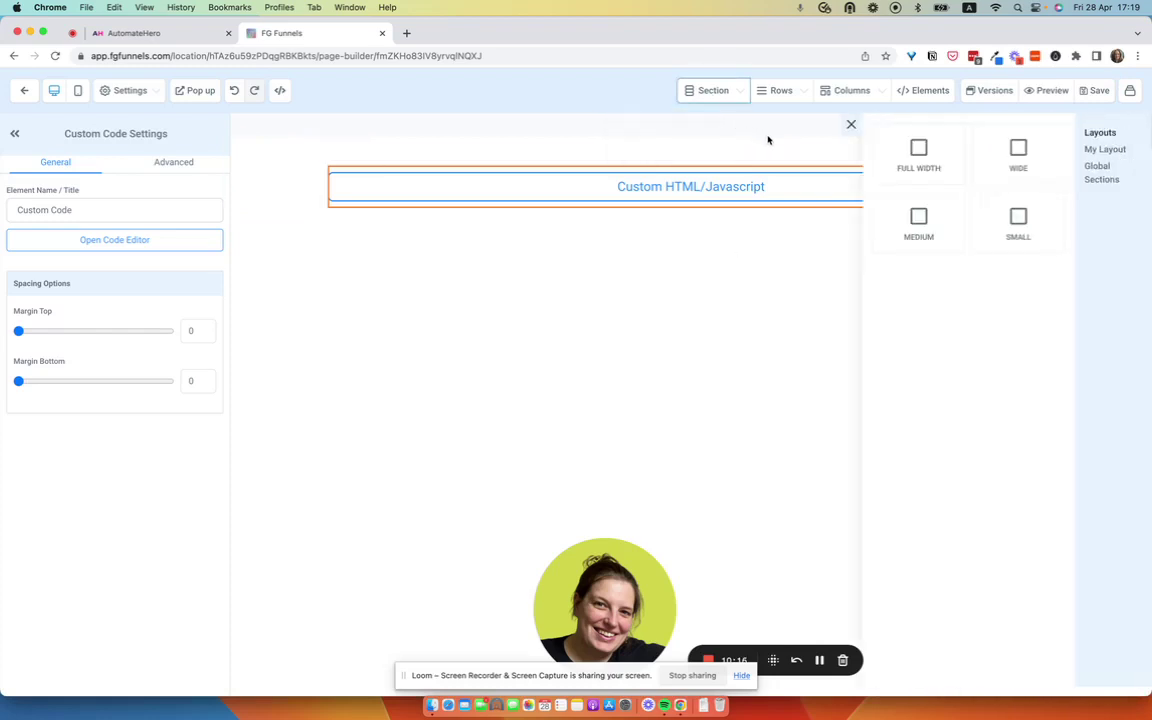
left_click(918, 152)
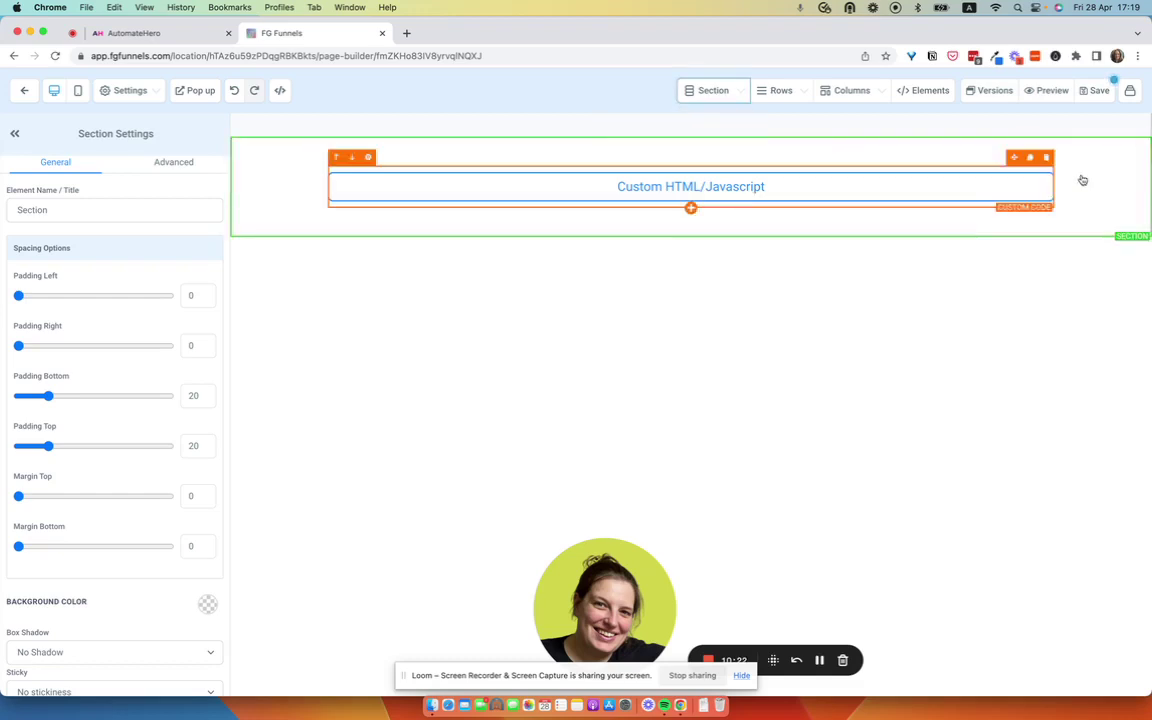
Duplicate the countdown section and replace the custom code element in the copy with a Button element
left_click(1142, 178)
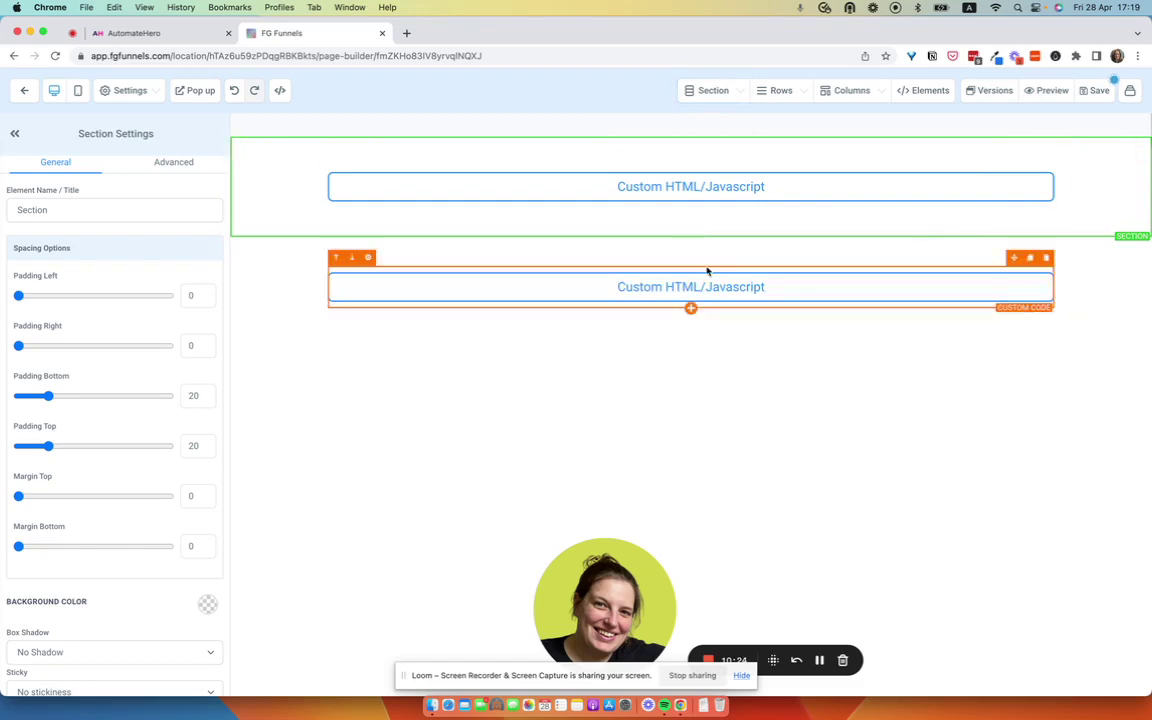
left_click(697, 289)
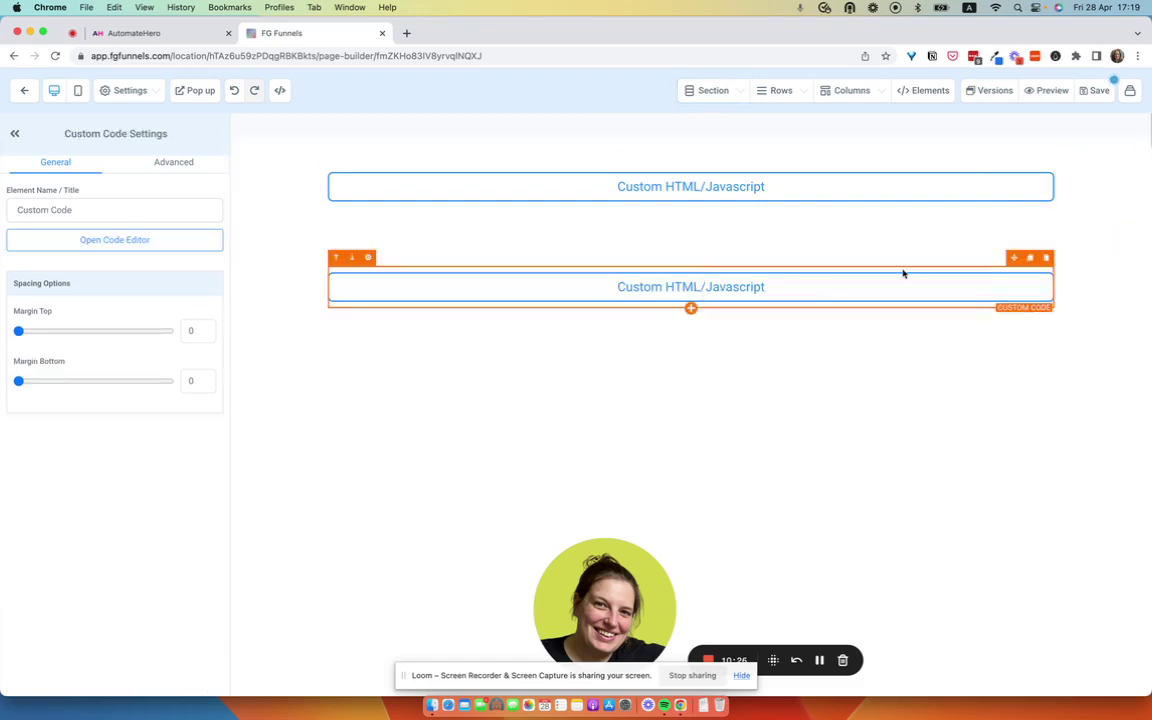
left_click(1046, 257)
left_click(689, 296)
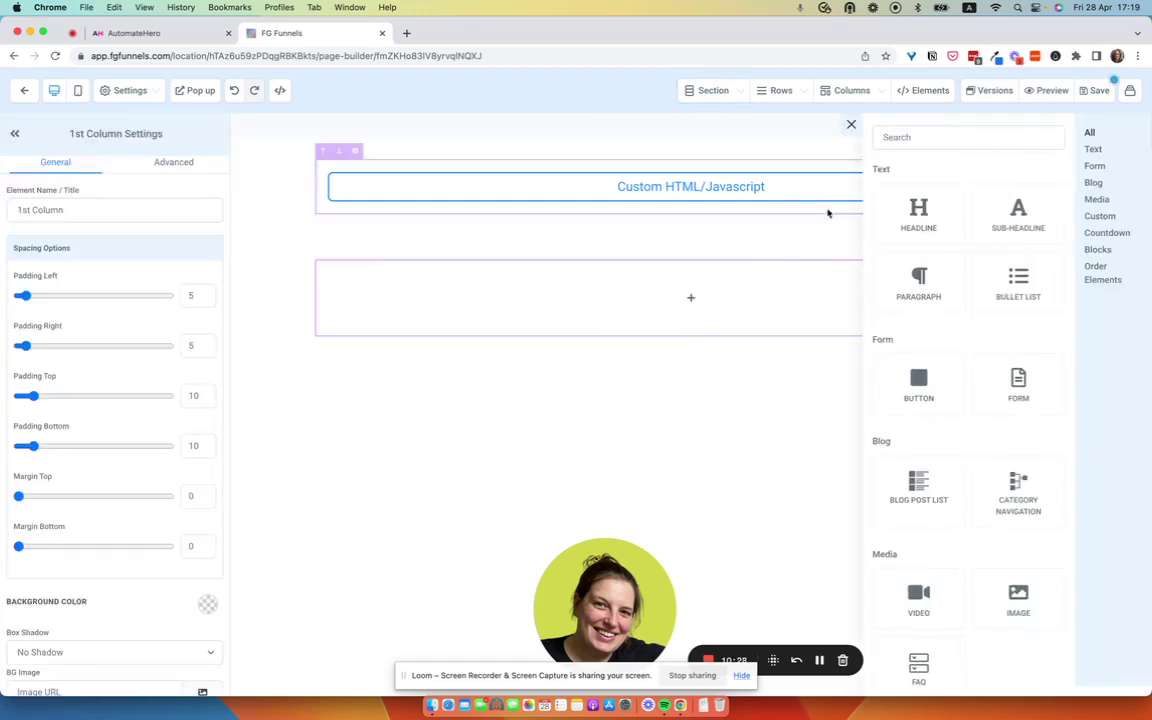
left_click(900, 137)
type("bu")
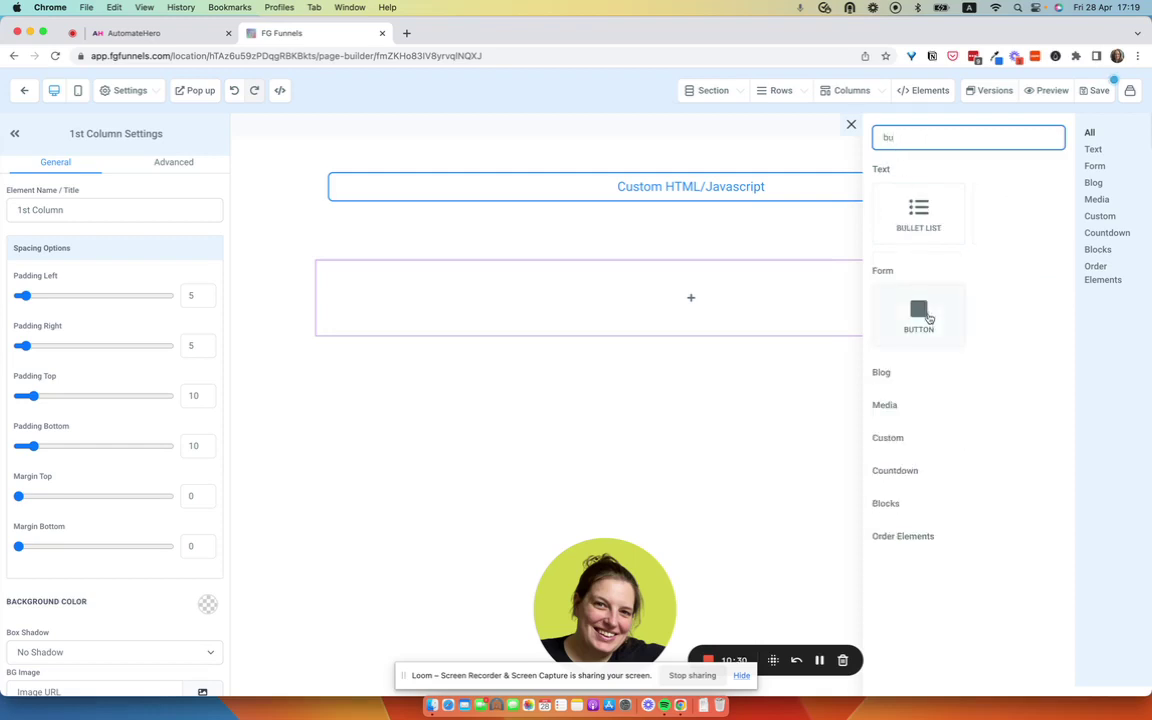
left_click(928, 318)
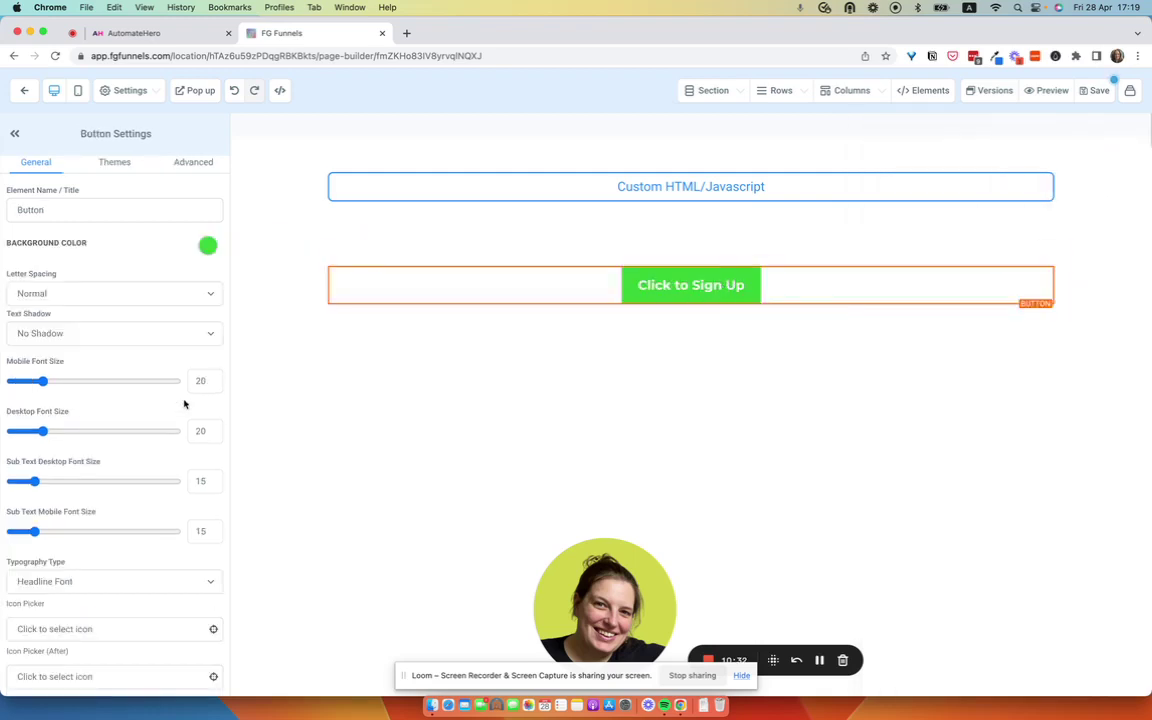
Set the button's text to "BUY NOW", link it to Next step and save the page
scroll(185, 401, "down", 10)
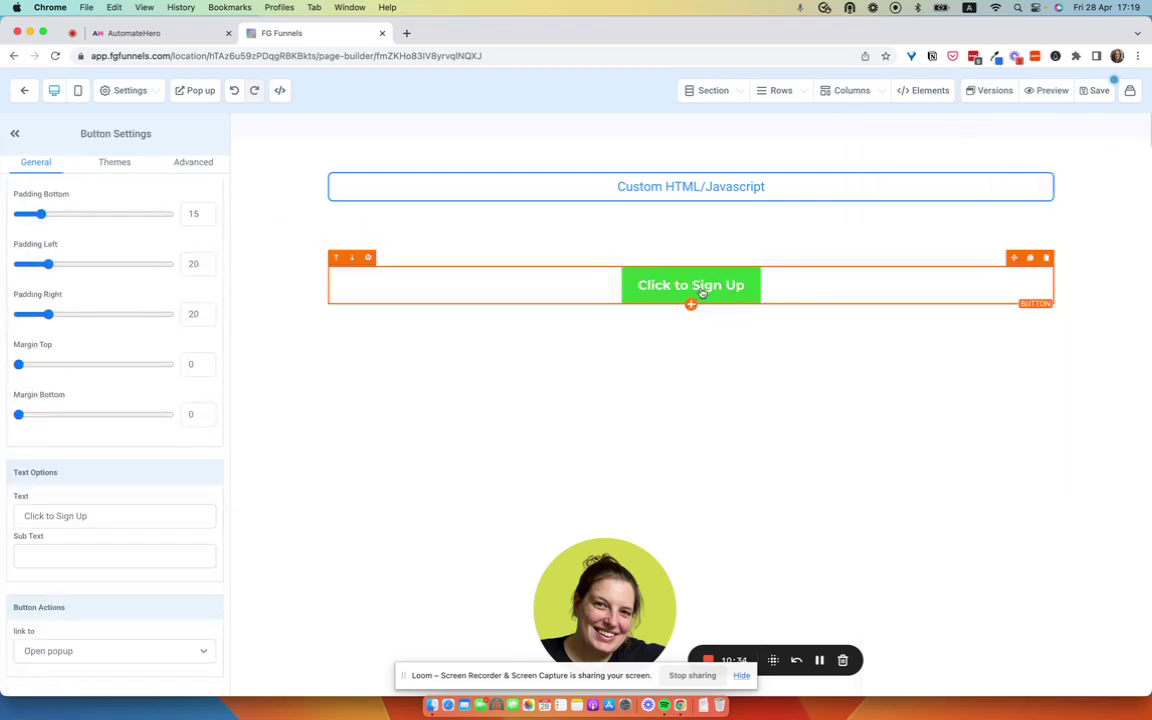
triple_click(130, 512)
type("B")
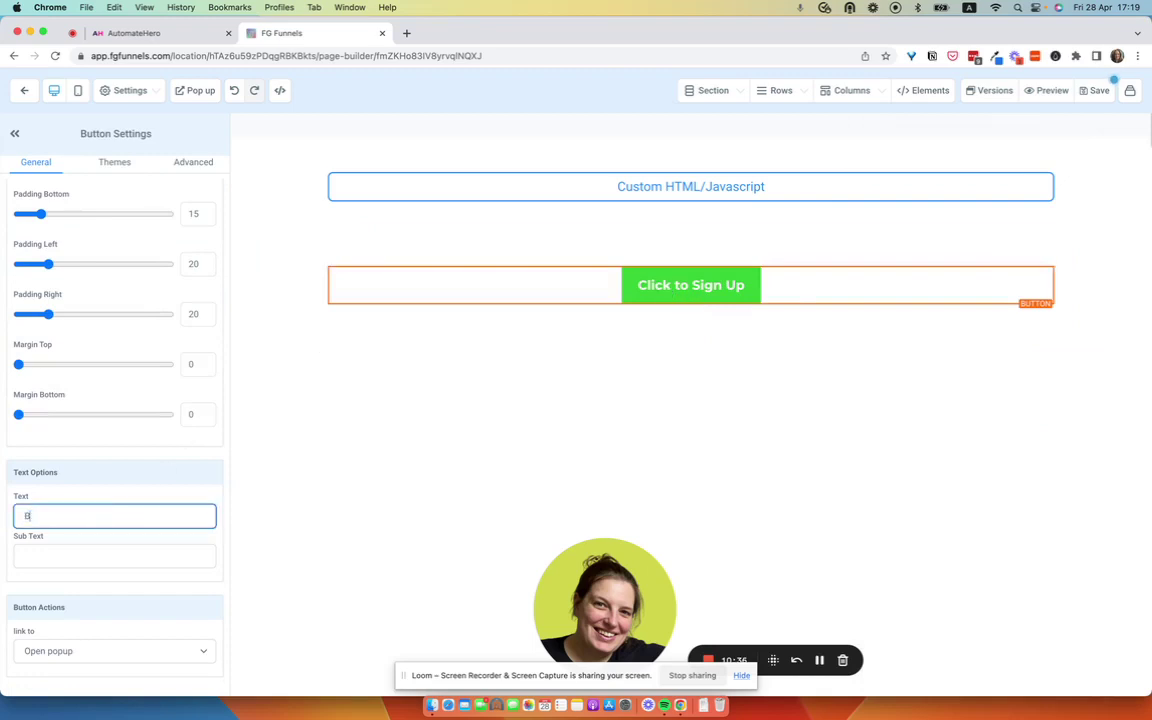
type("UY NOW")
left_click(57, 651)
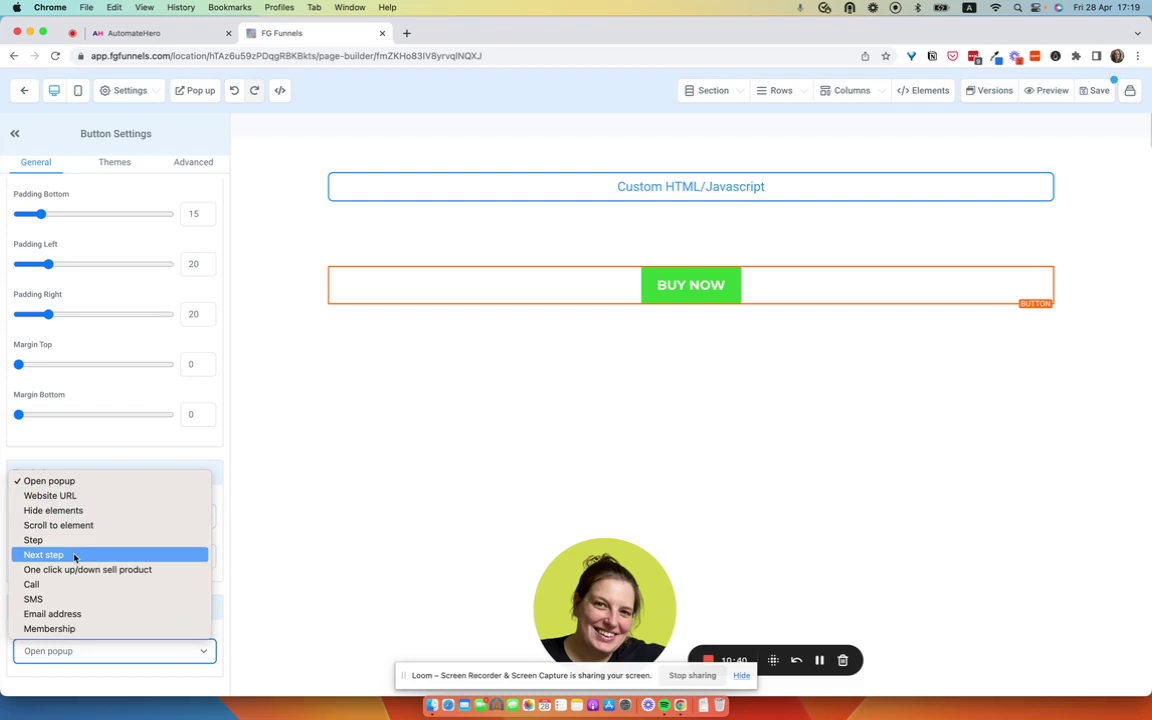
left_click(74, 556)
left_click(1097, 90)
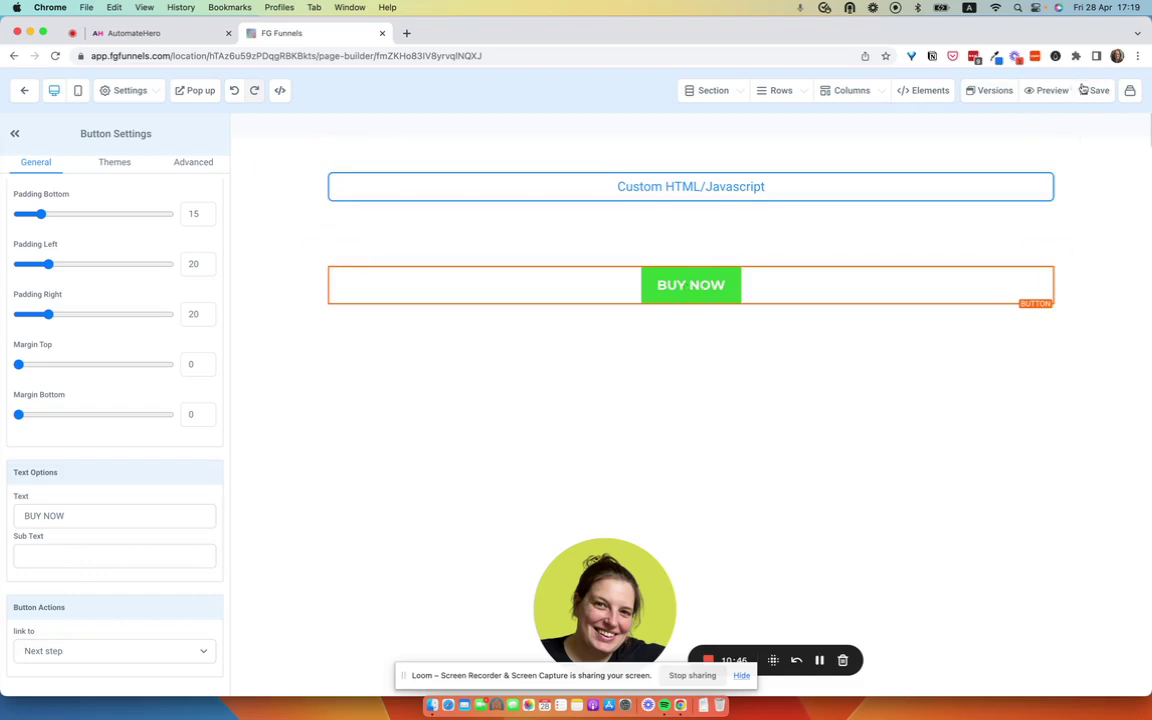
Preview the Tripwire Sales page to check the countdown timer and the buy button
left_click(1030, 91)
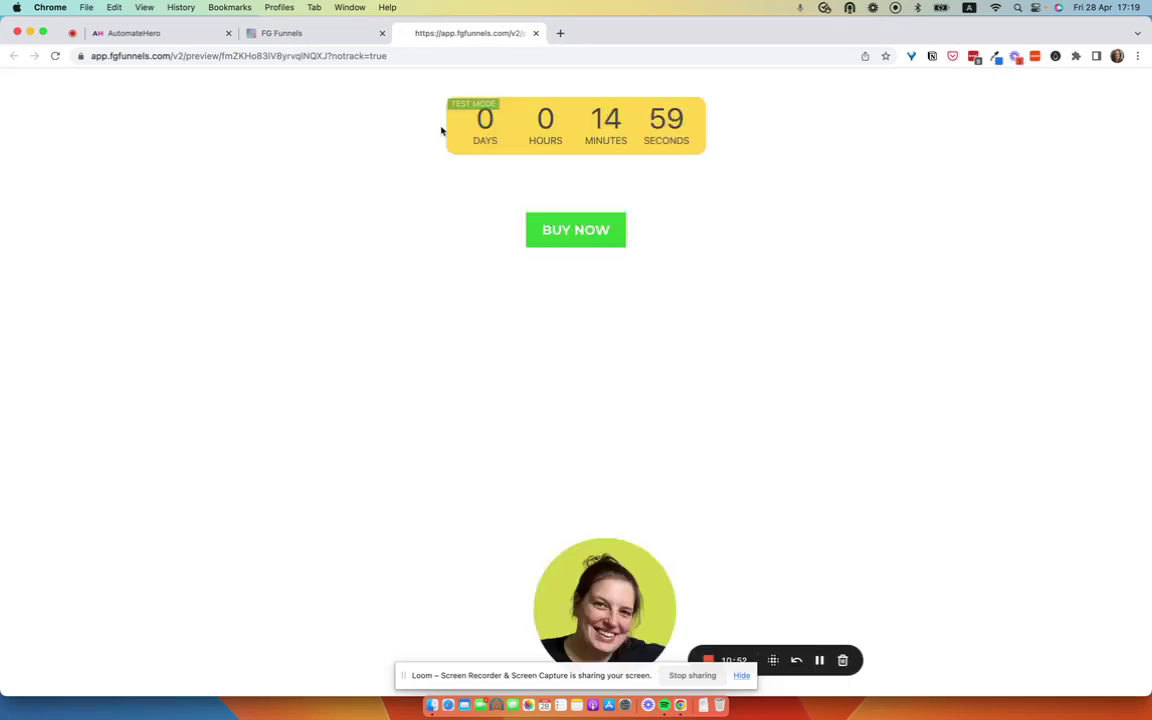
left_click(303, 36)
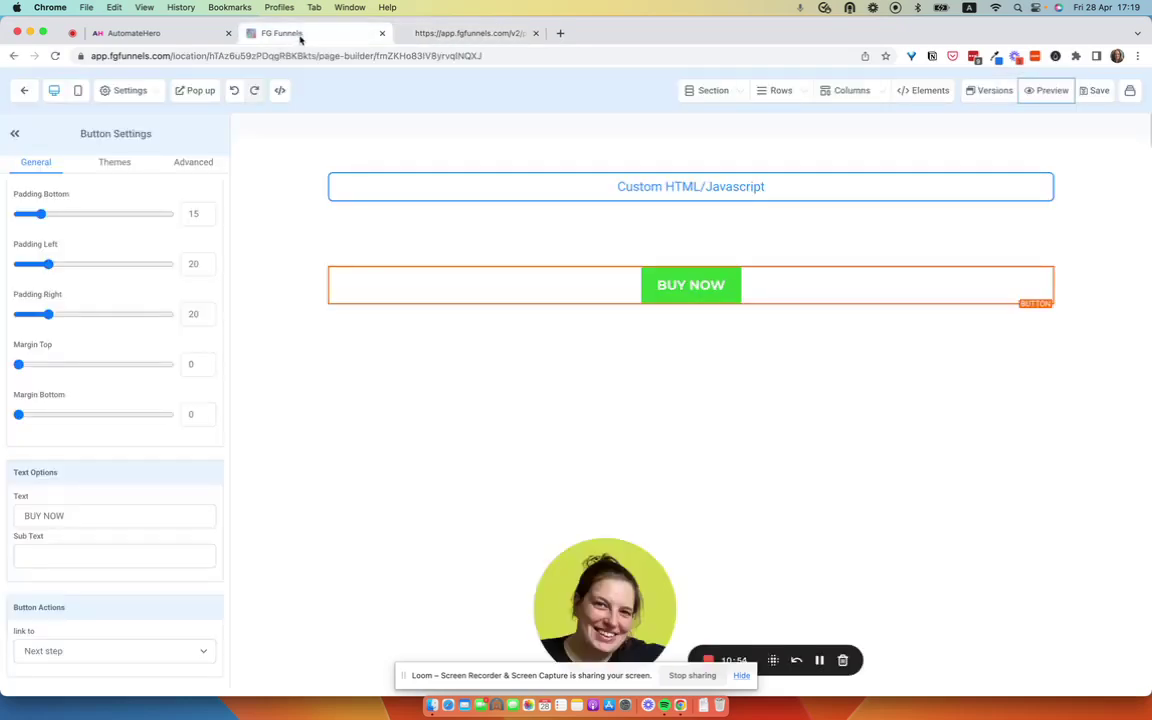
left_click(495, 35)
left_click(309, 33)
Return to the Tripwire Funnel's steps and review the Deadline Expired Thank You Page and Freebie Optin steps
left_click(24, 90)
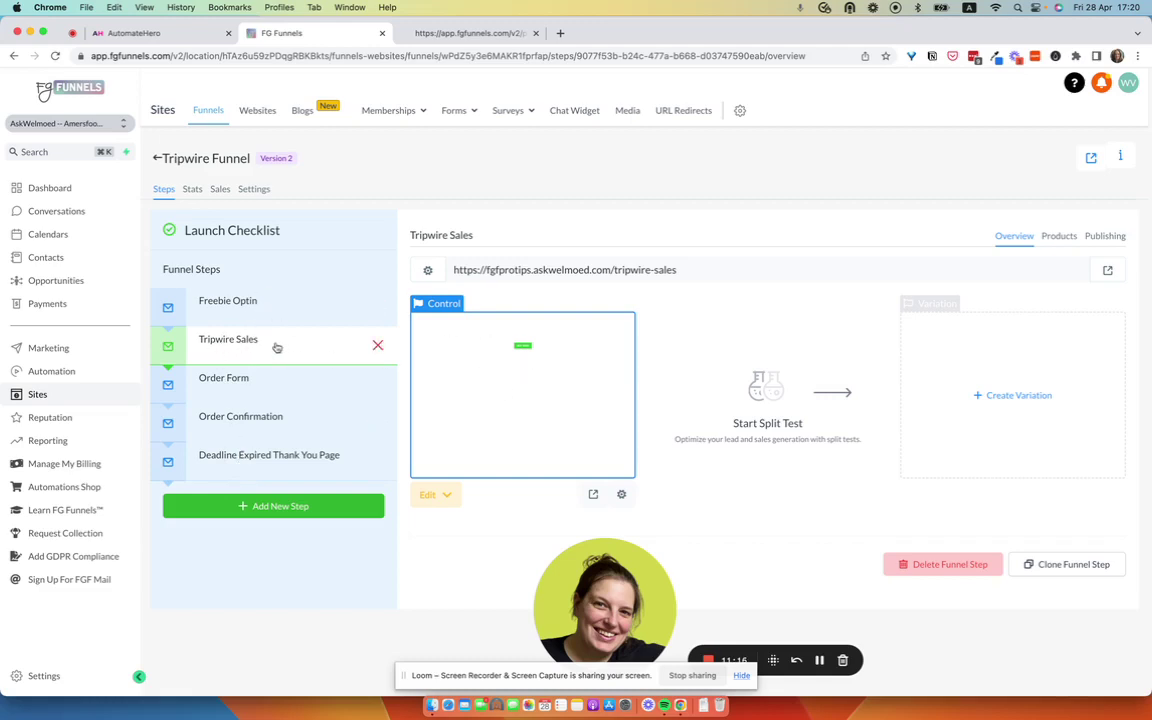
left_click(233, 462)
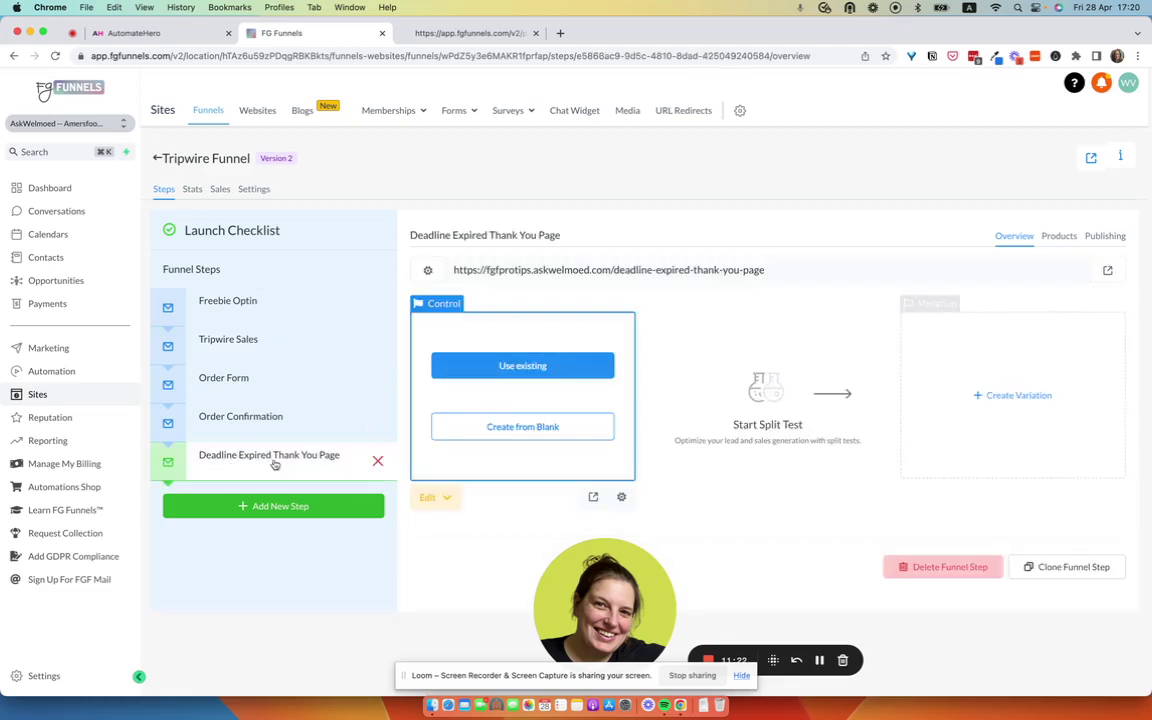
left_click(235, 304)
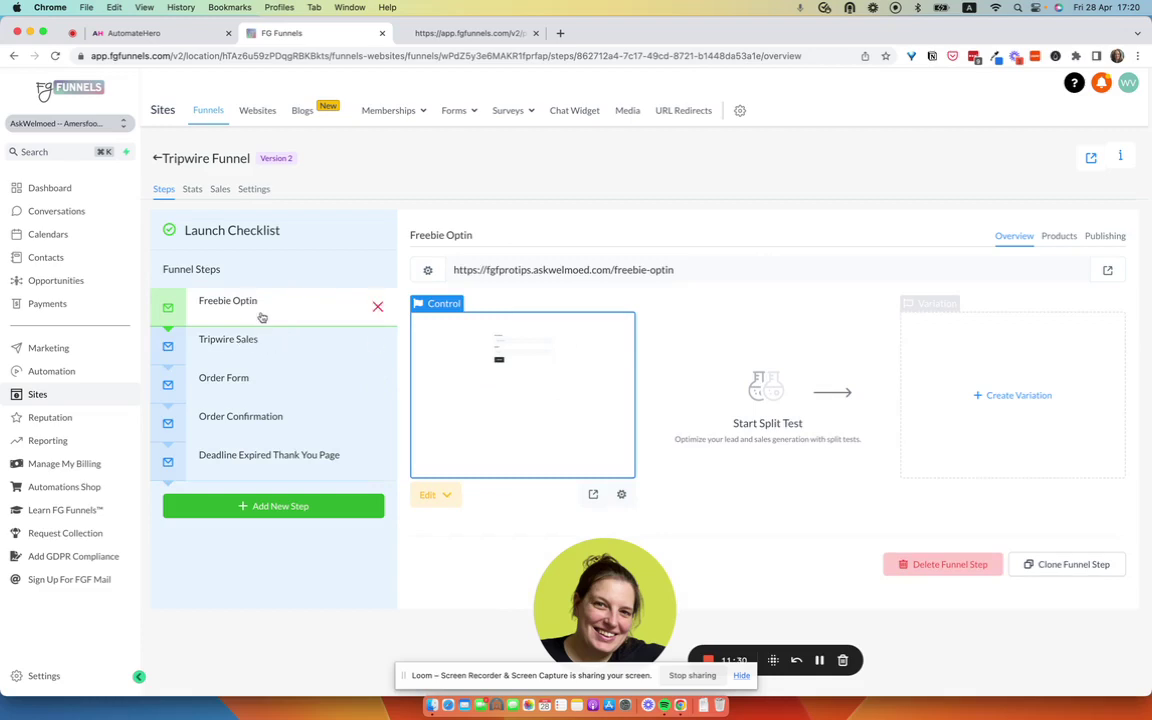
Look at the page preview again and examine the countdown hero's redirect URL in AutomateHero
left_click(425, 33)
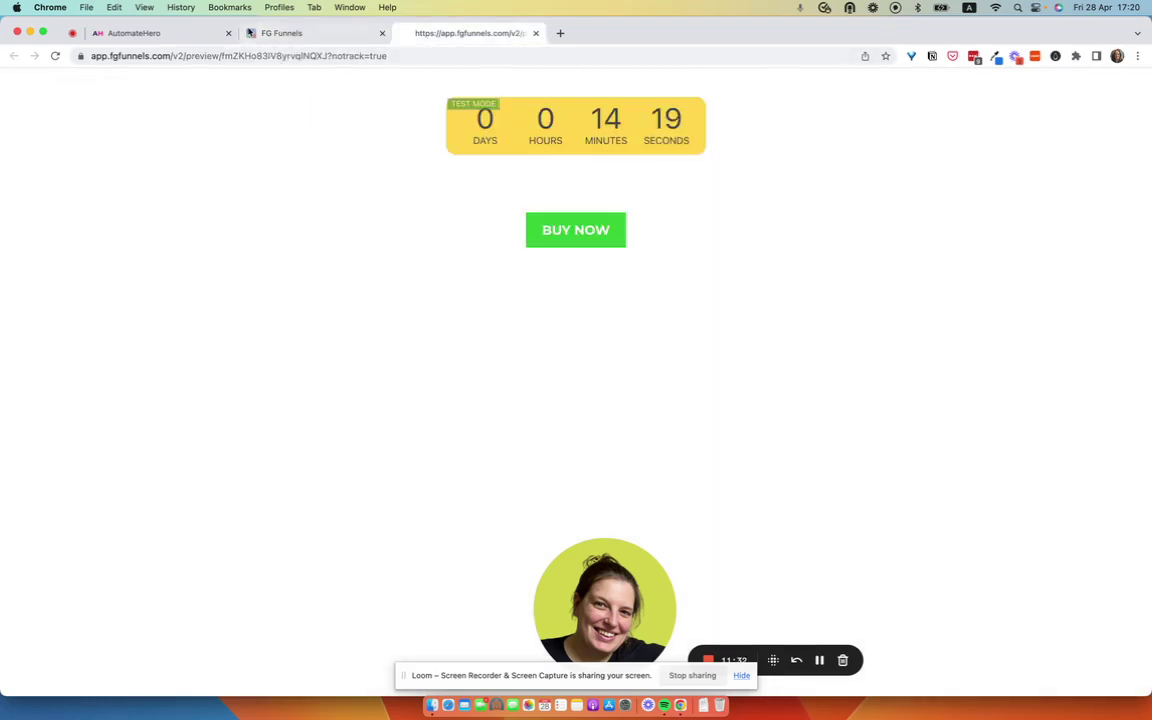
left_click(152, 34)
scroll(305, 411, "down", 1)
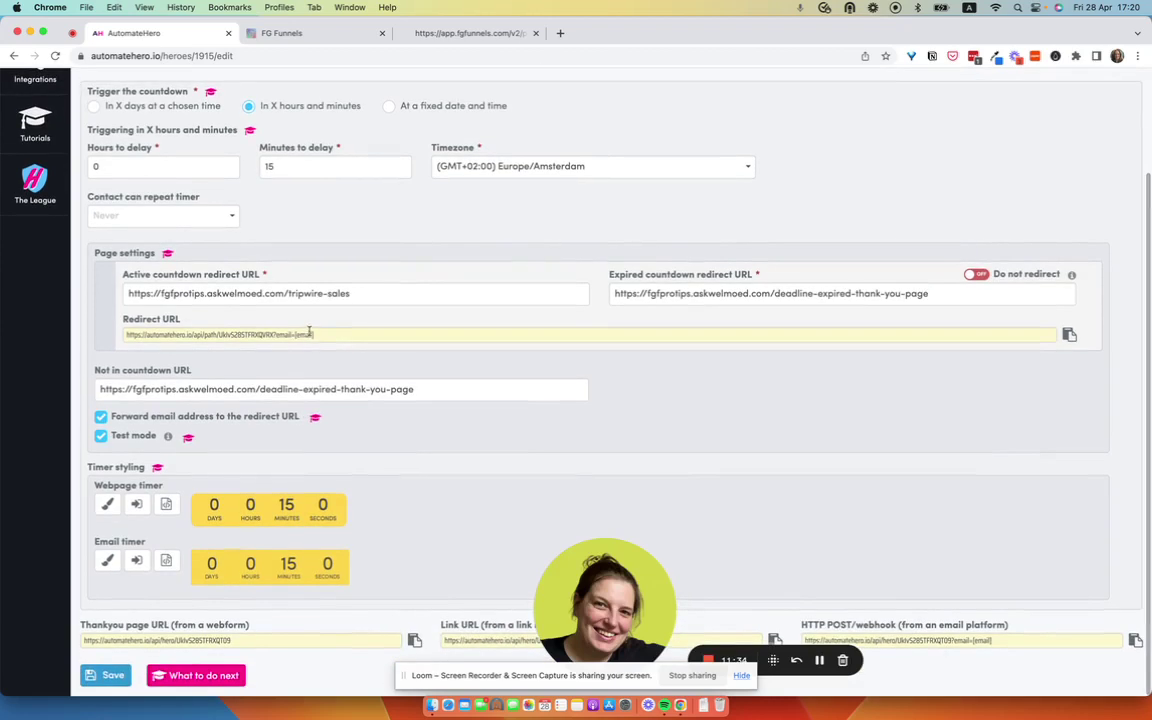
left_click_drag(322, 334, 122, 337)
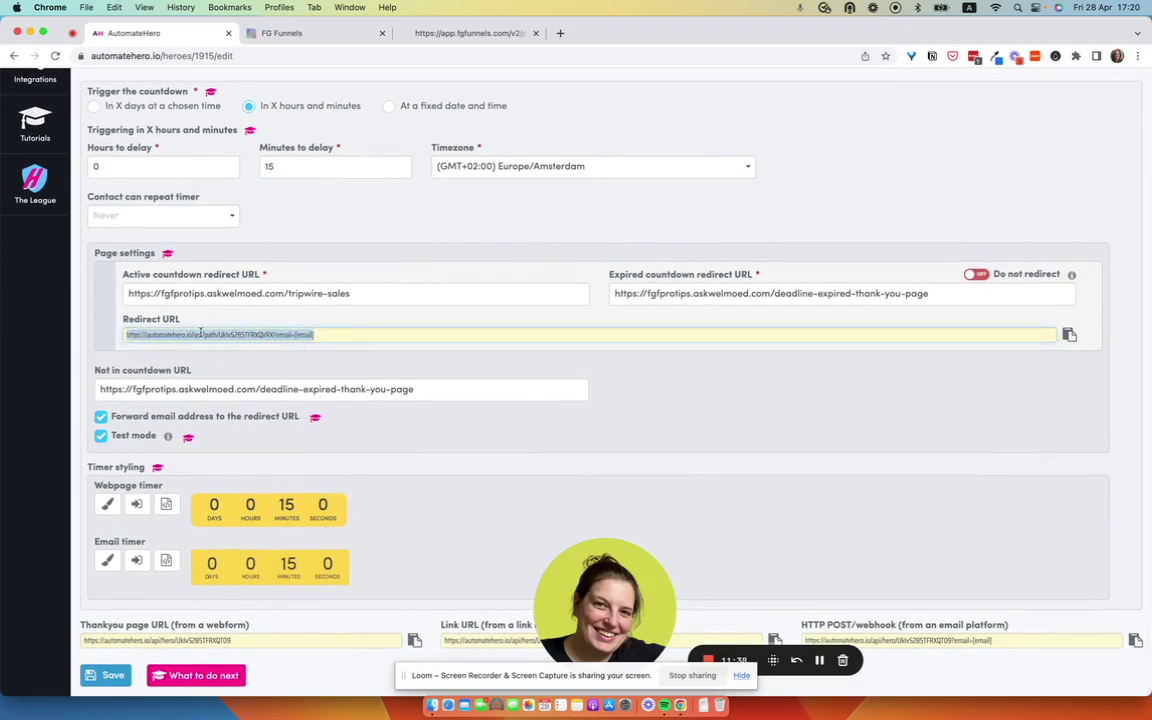
Switch to FG Funnels and create a new automation workflow from scratch
left_click(302, 35)
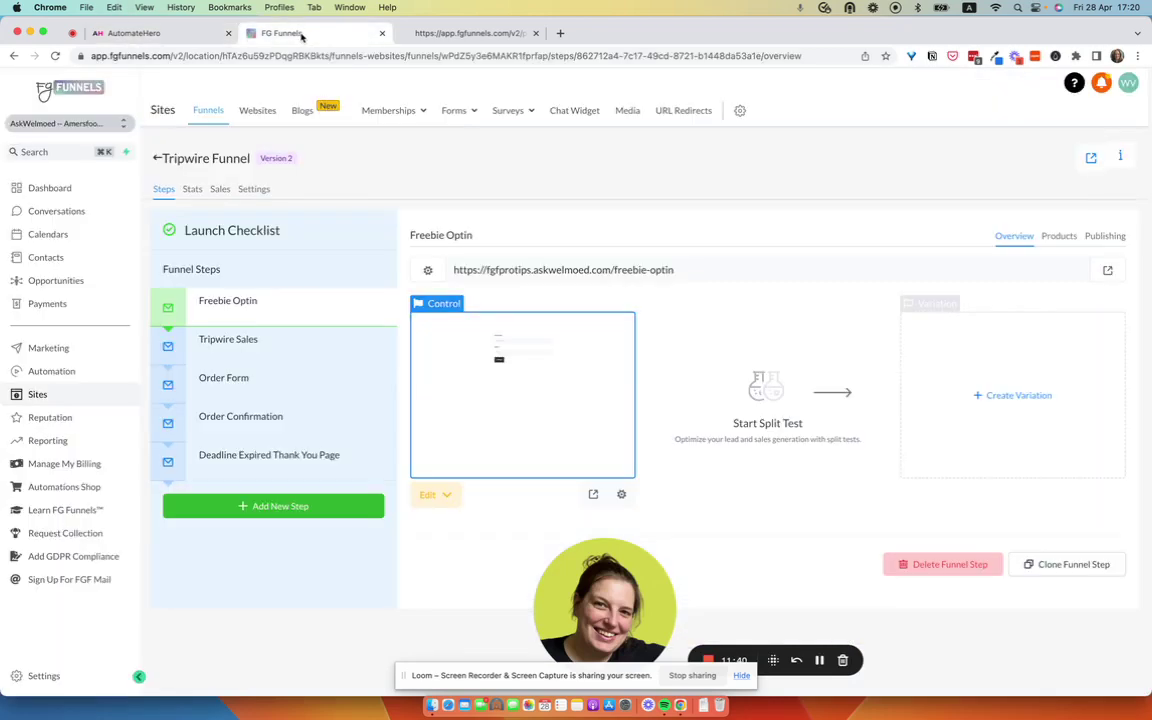
left_click(279, 307)
left_click(80, 372)
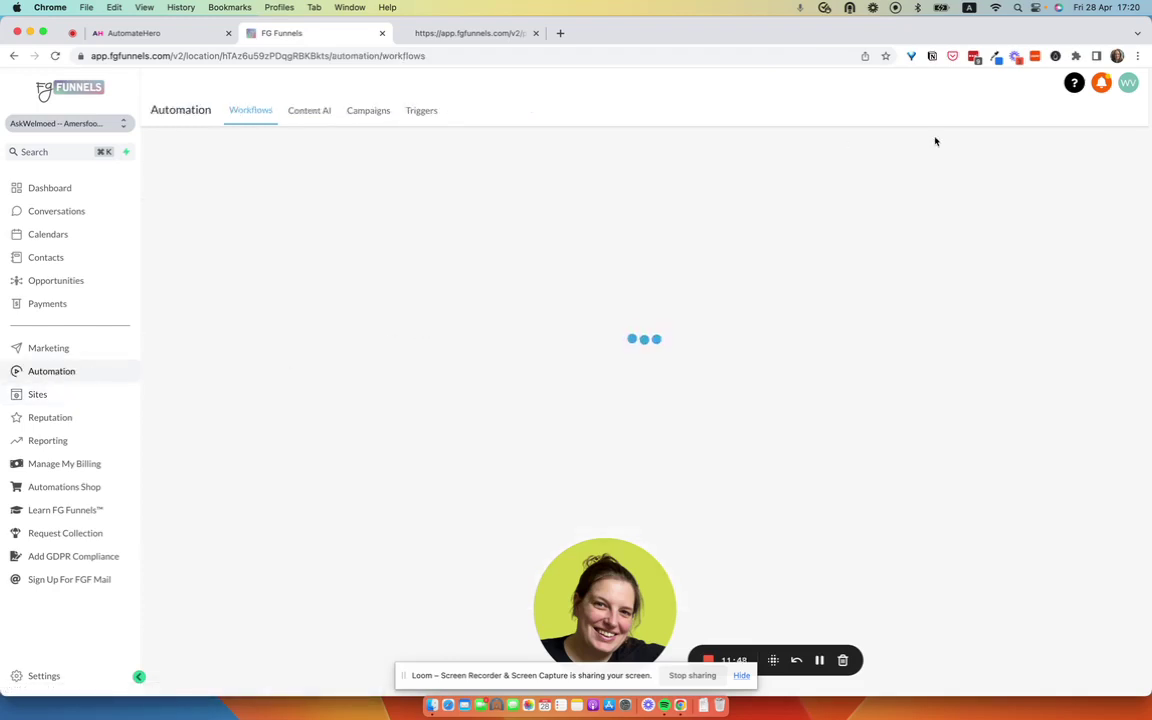
left_click(1078, 161)
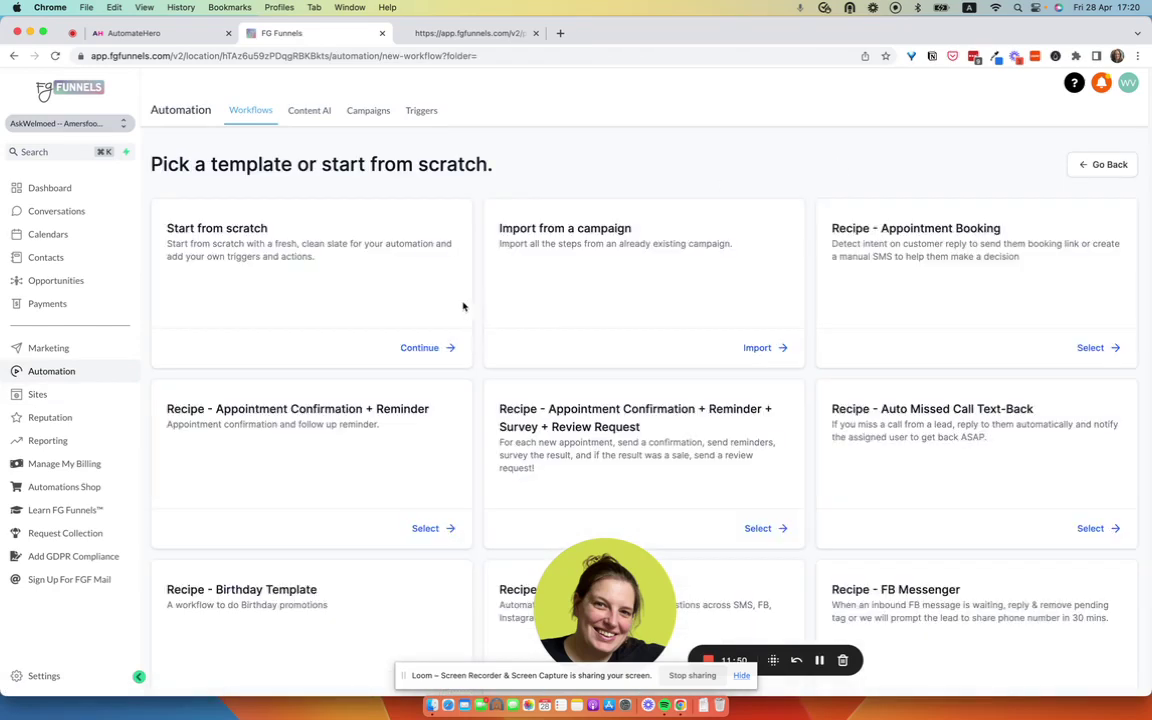
left_click(425, 349)
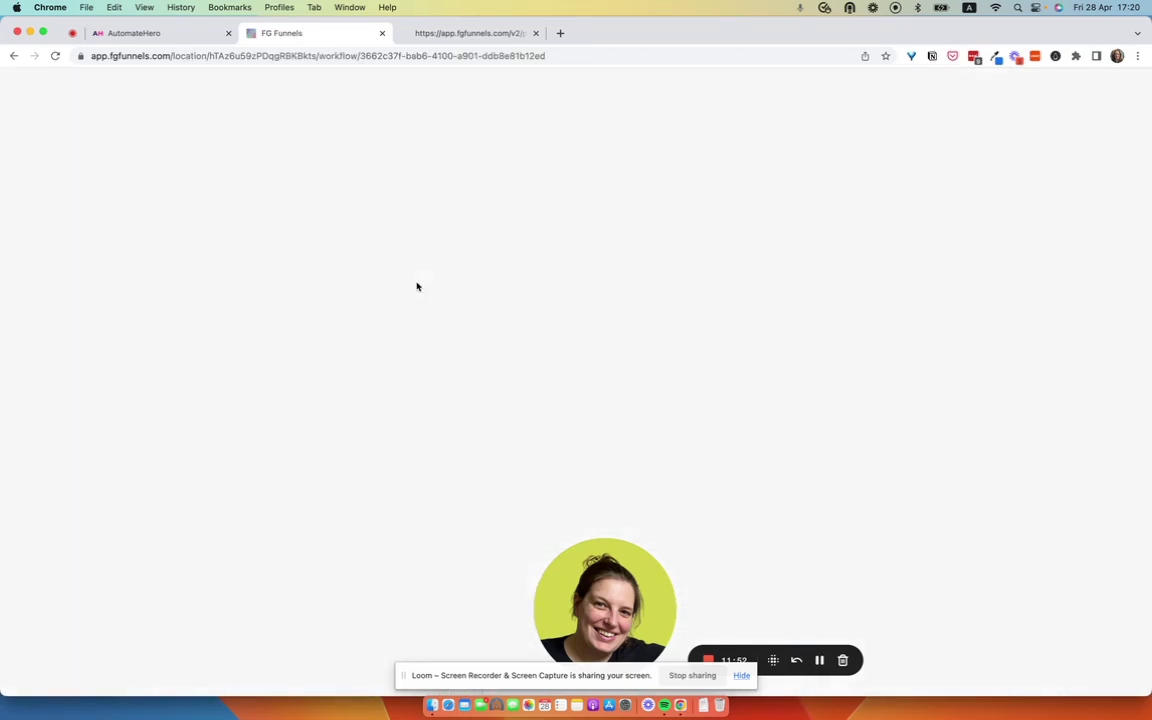
Rename the new workflow as "Freebie Delivery + Tripwire Timer"
left_click(557, 90)
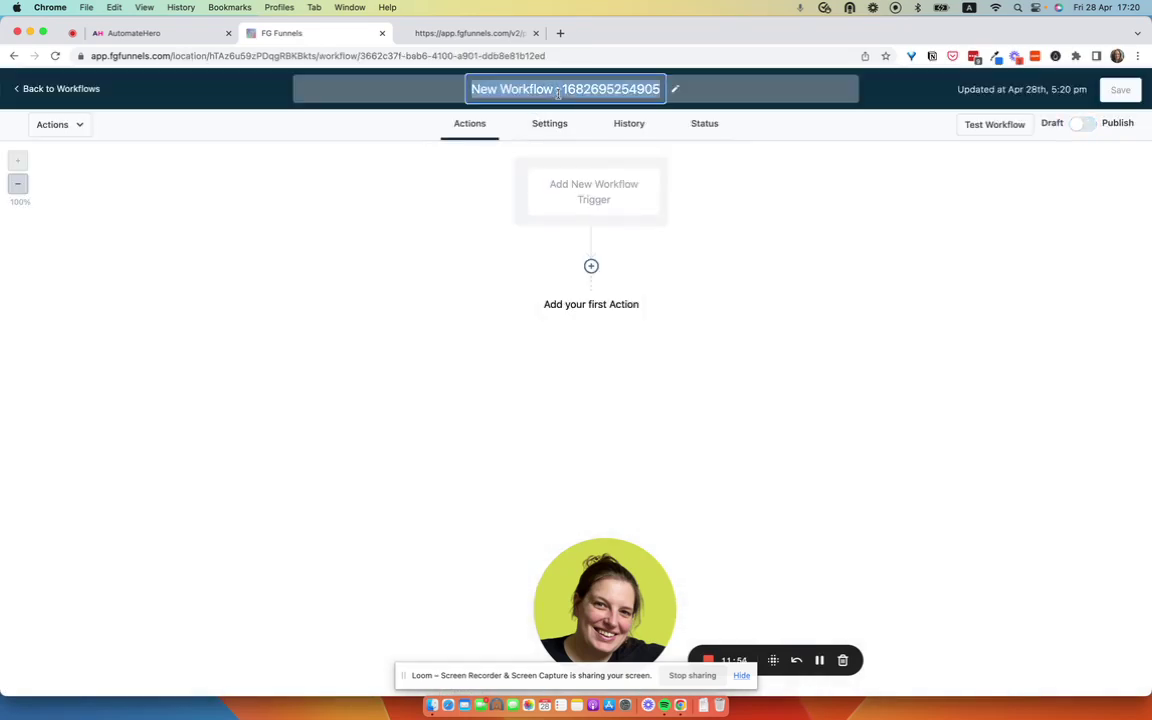
type("Freebie Top")
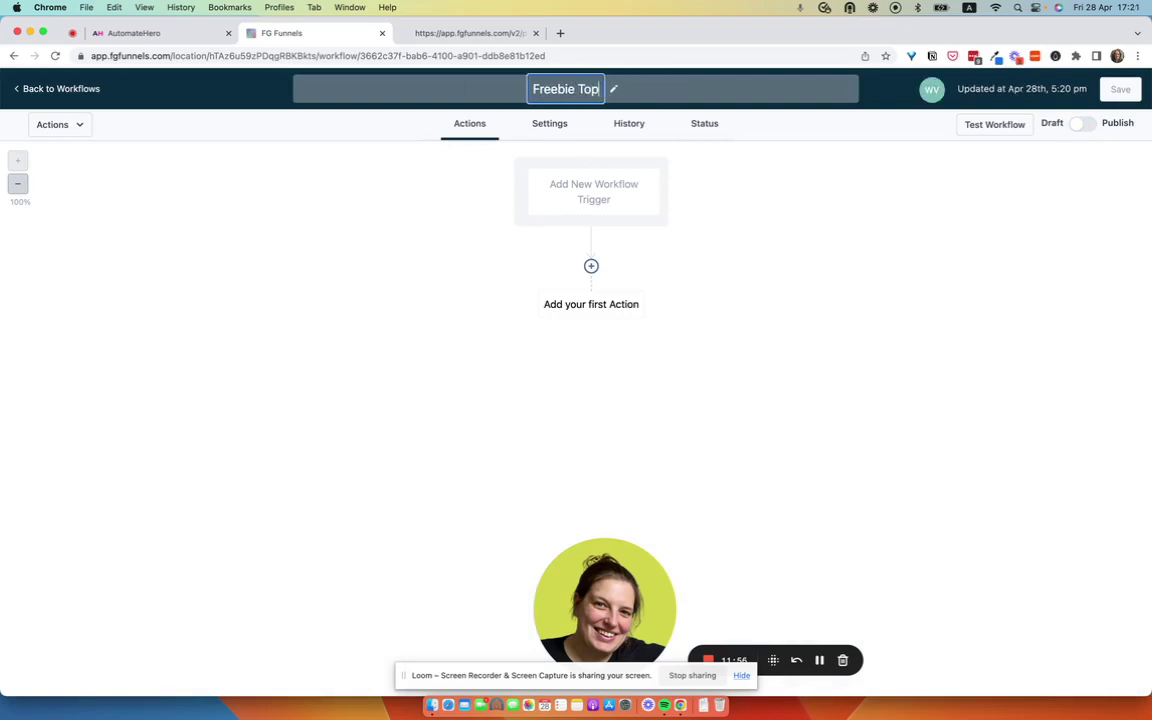
key("BackSpace")
key("BackSpace")
key("BackSpace")
type("Optin")
key("BackSpace")
key("BackSpace")
key("BackSpace")
key("BackSpace")
key("BackSpace")
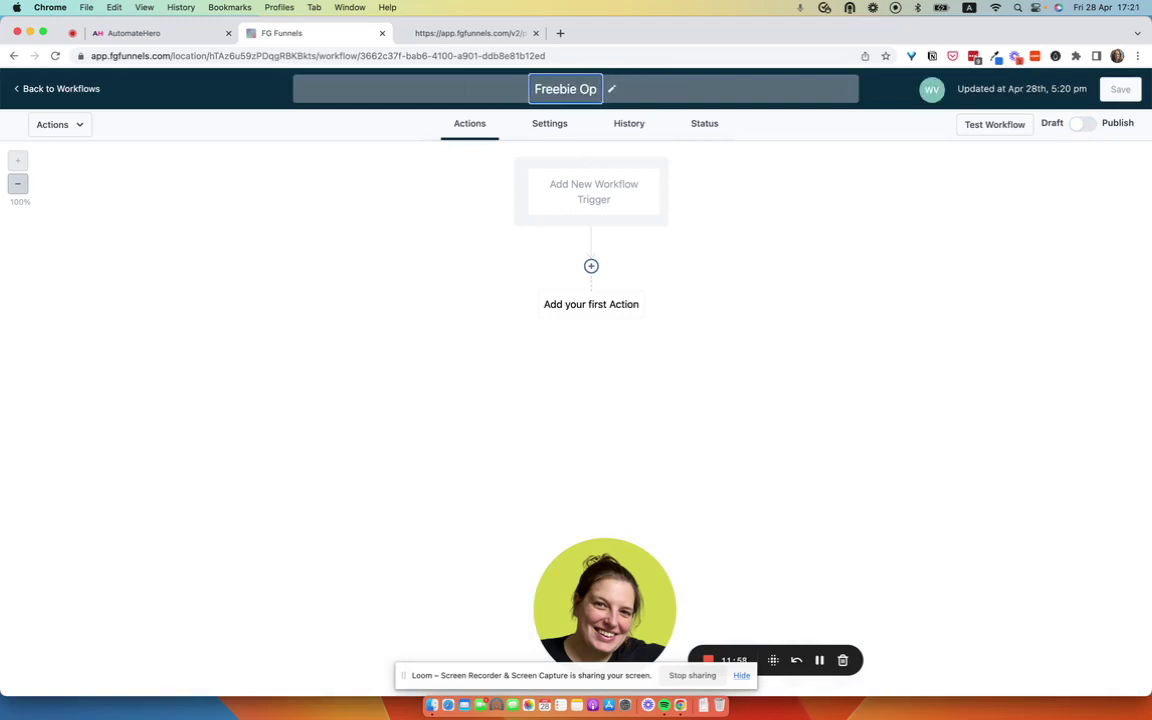
type("Delivery +")
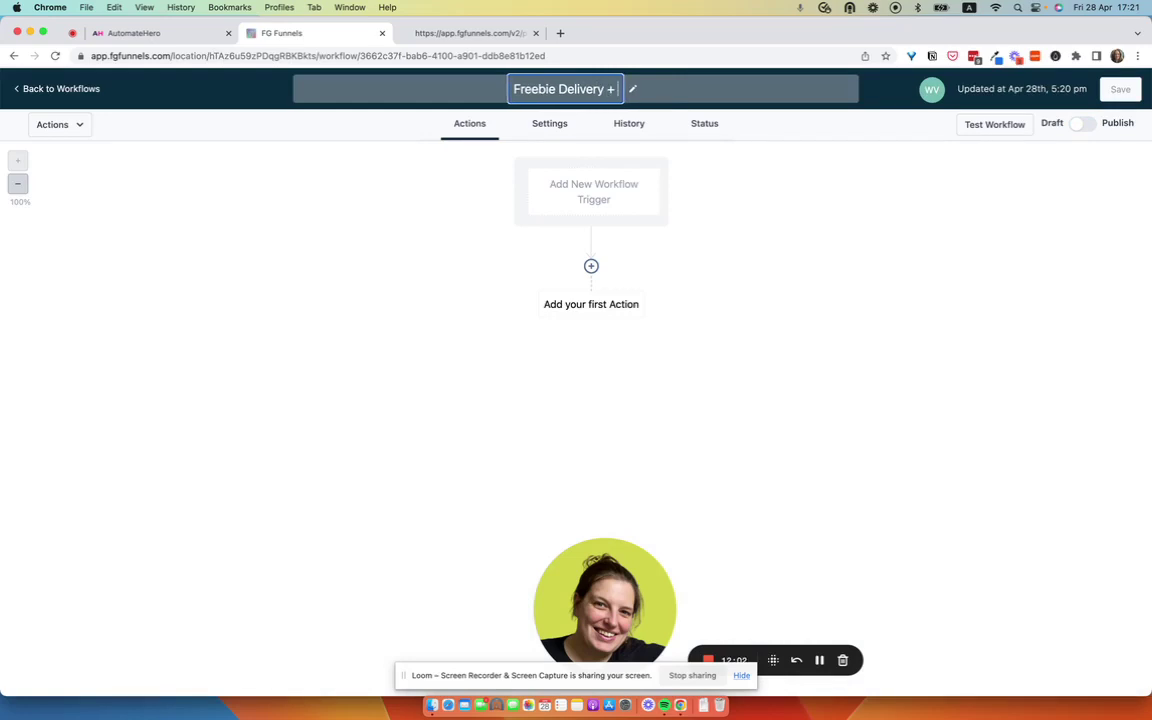
type(" Tripwire Timer")
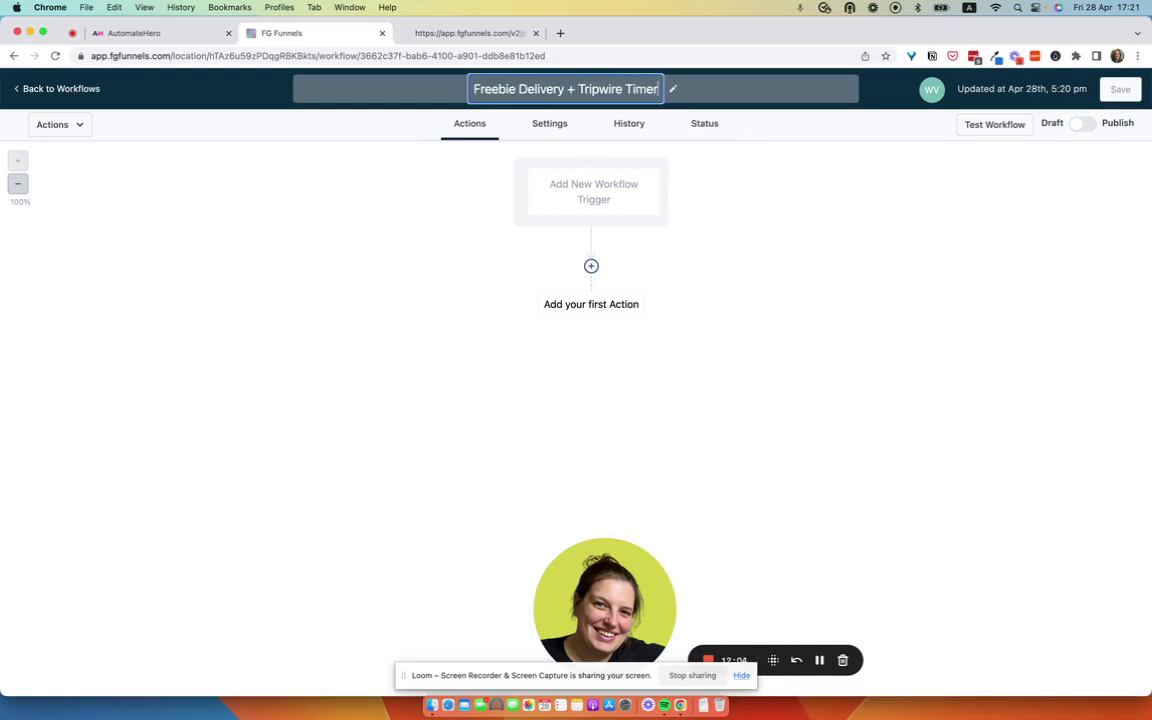
Add a Form Submitted trigger to the workflow, keeping "Form Submitted" as its name
left_click(558, 216)
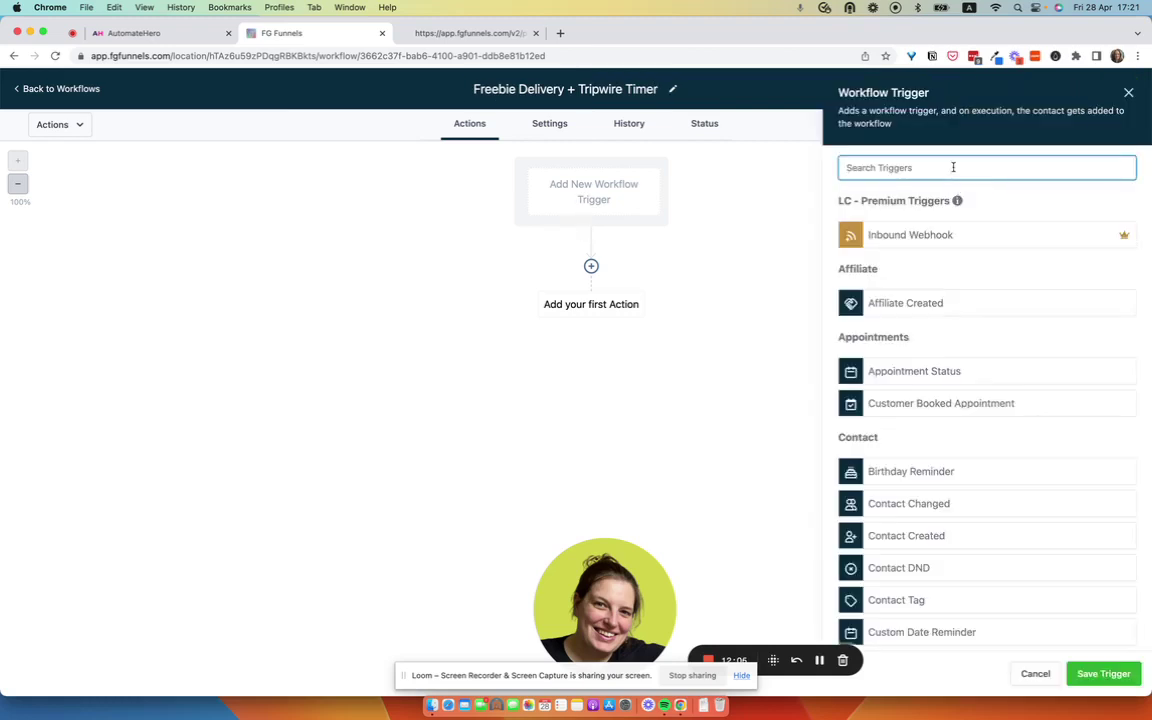
type("form")
left_click(958, 235)
left_click(848, 247)
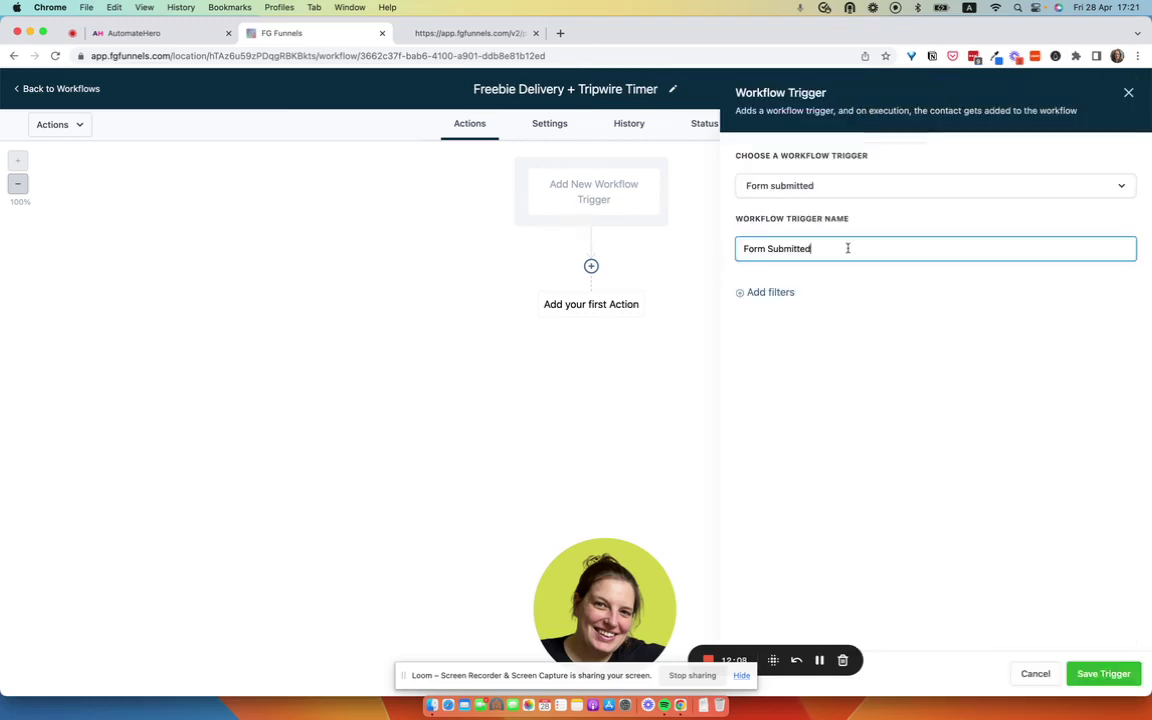
Filter the trigger to the form "Freebie Optin Form forTripwire", then save the trigger and the workflow
left_click(768, 294)
left_click(776, 312)
left_click(789, 396)
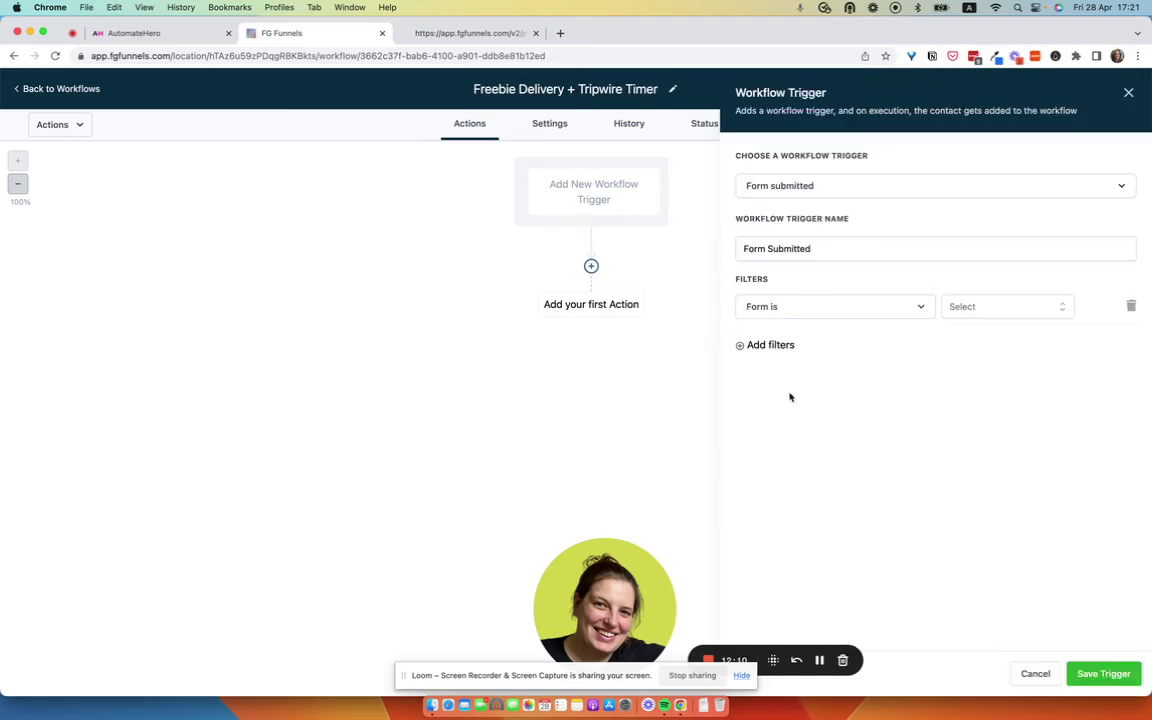
left_click(966, 304)
type("free")
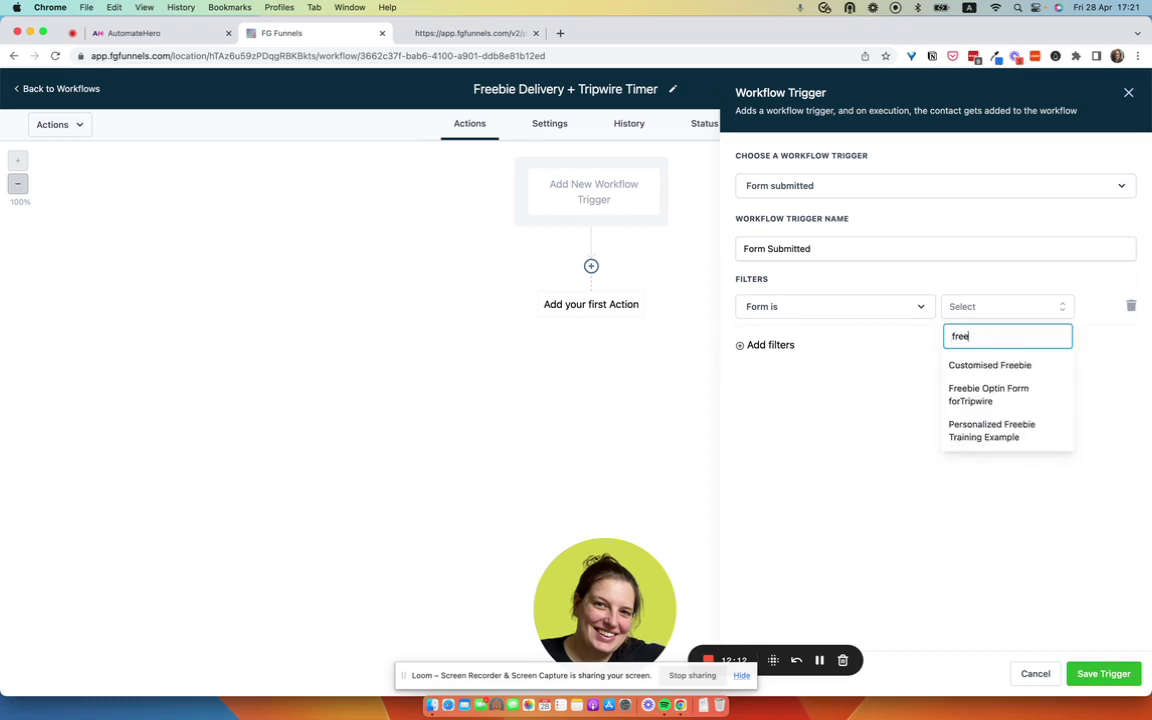
left_click(982, 392)
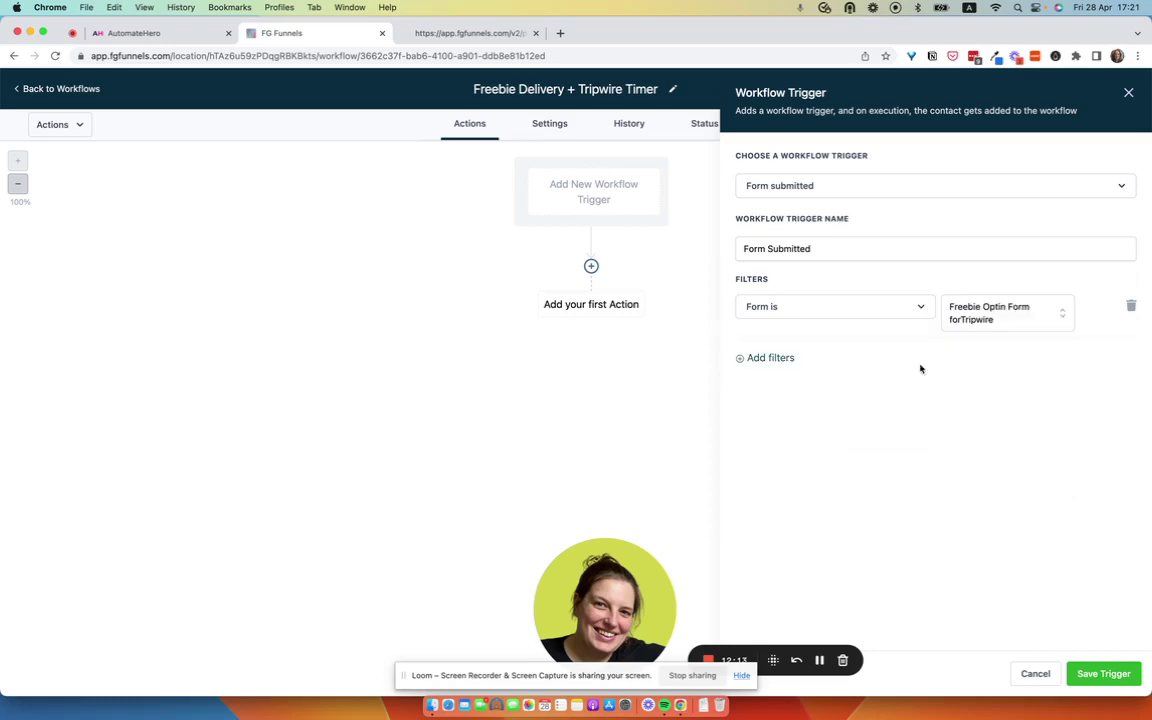
left_click(1103, 673)
left_click(1120, 90)
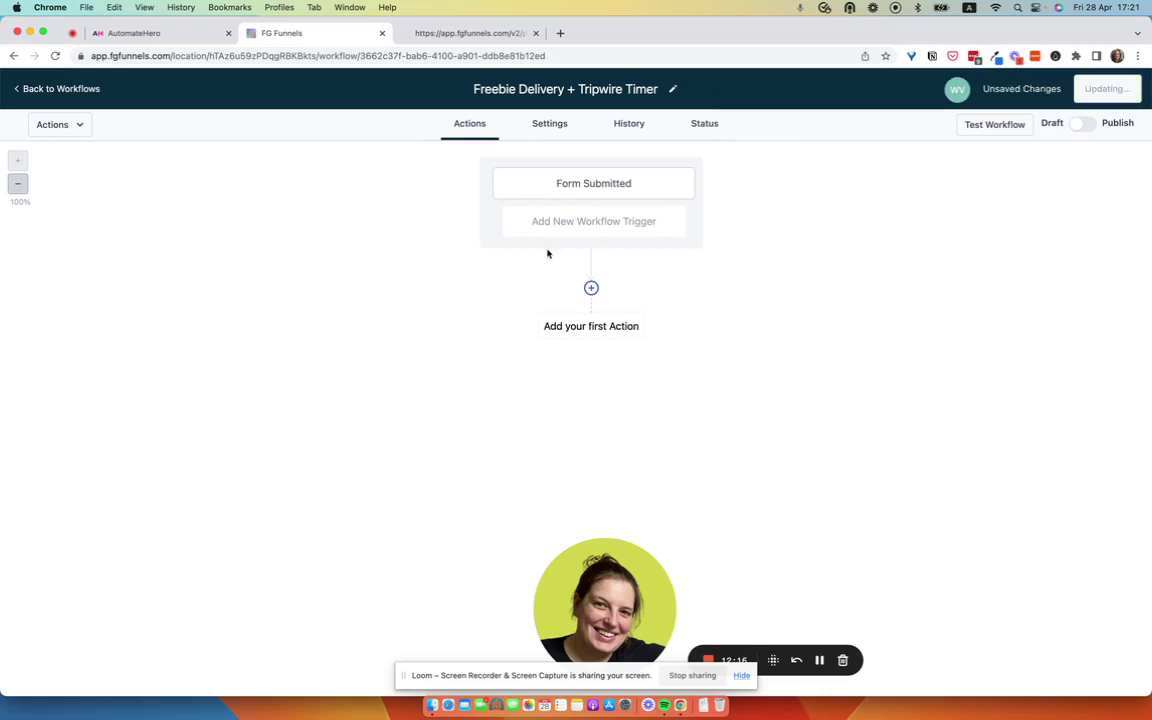
Add an Assign To User action below the trigger, select the second listed user and save the action
left_click(591, 288)
type("ass")
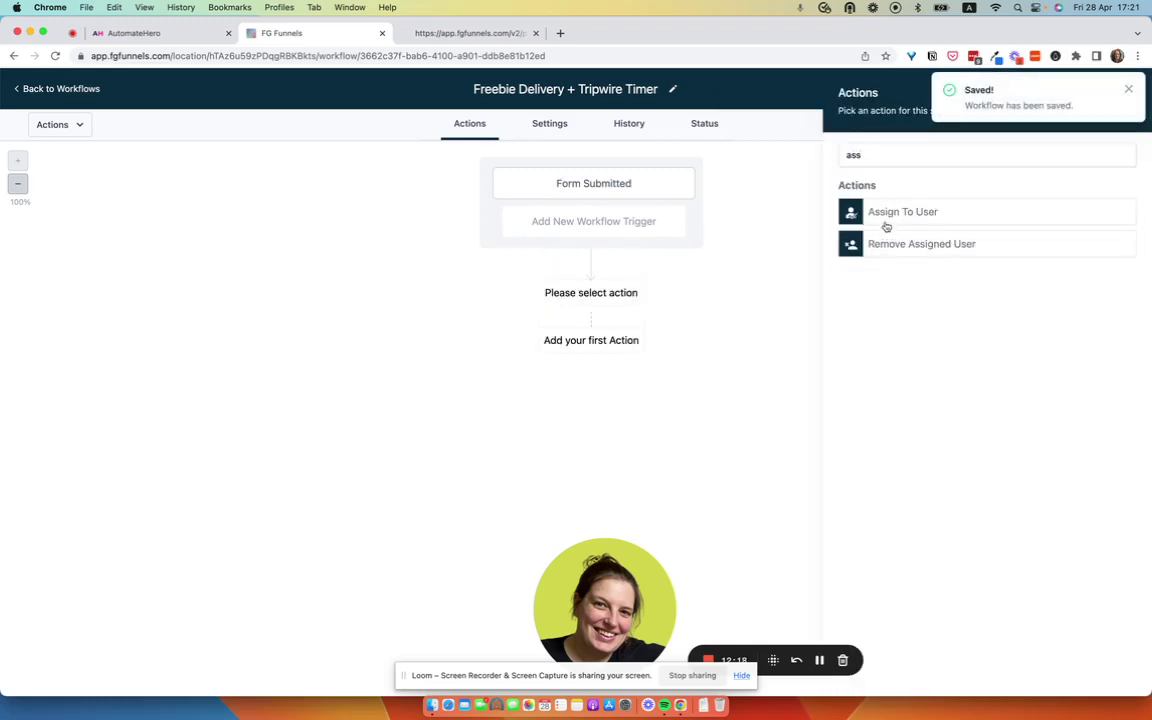
left_click(885, 214)
left_click(870, 254)
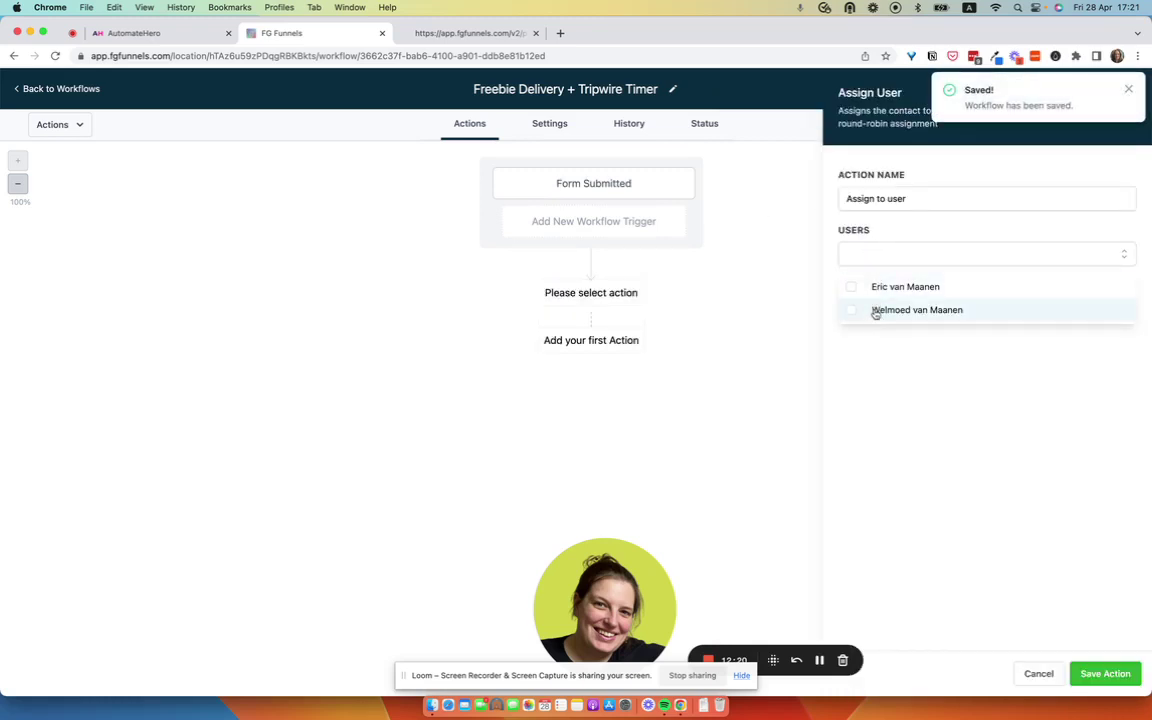
left_click(874, 310)
left_click(1102, 672)
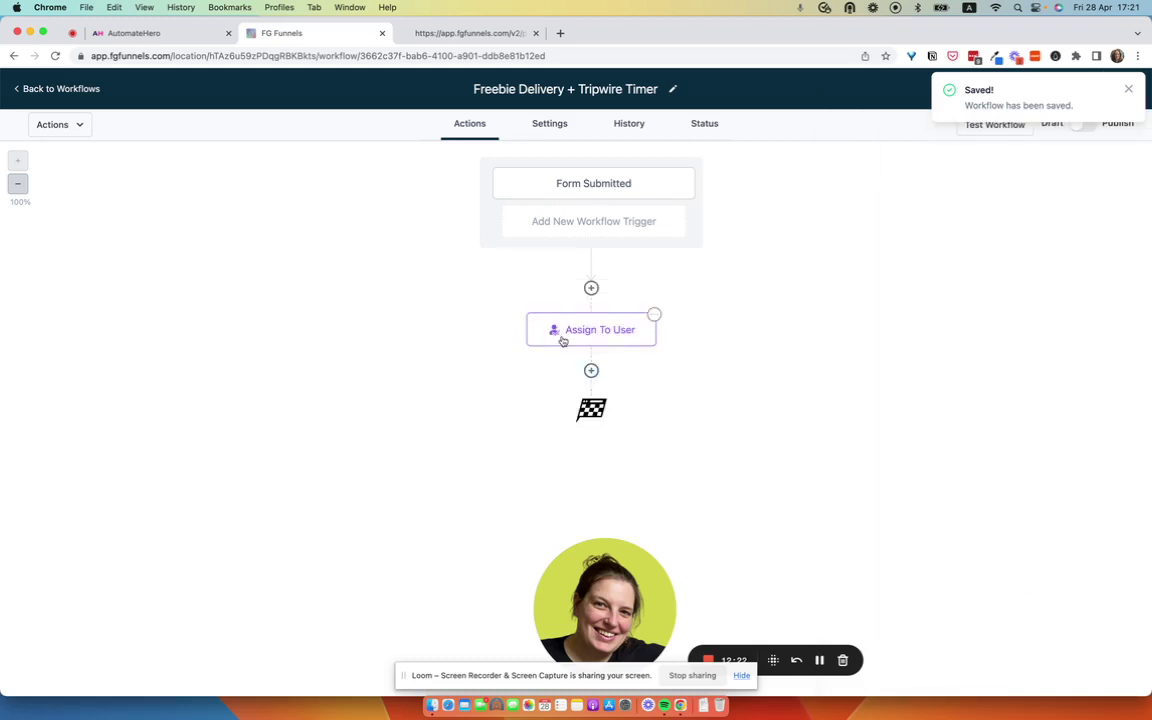
Add a Send Email action after the user assignment and set its from name to {{user.name}}
left_click(591, 371)
type("email")
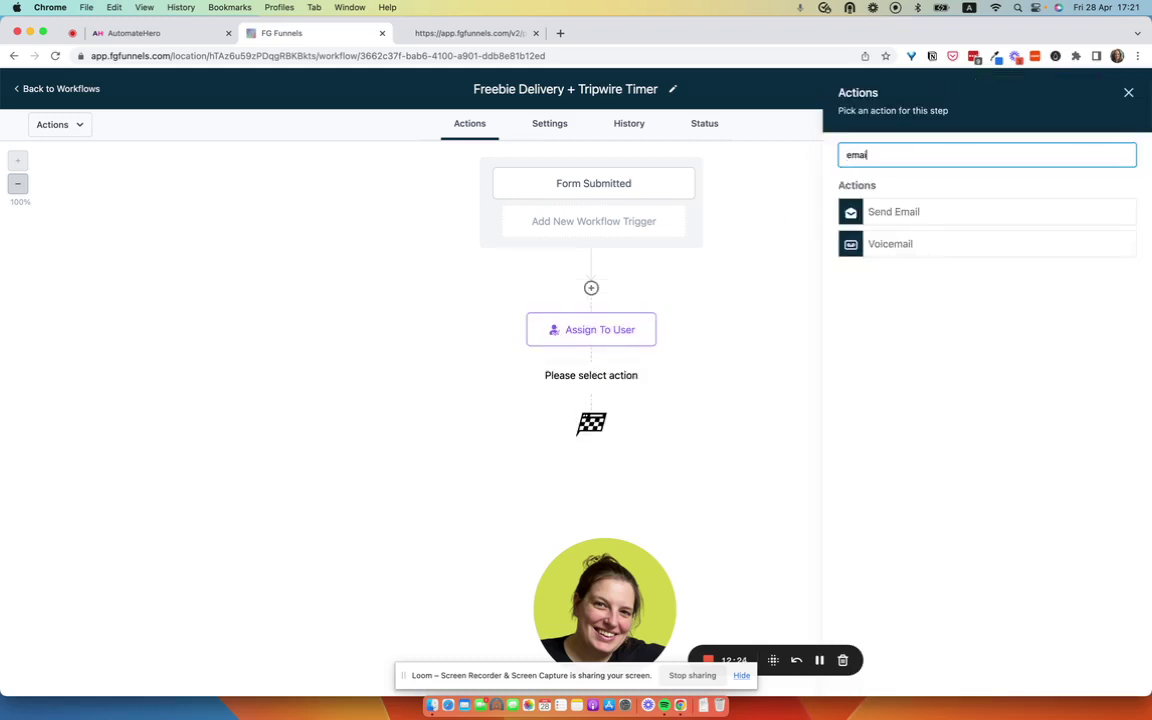
left_click(887, 213)
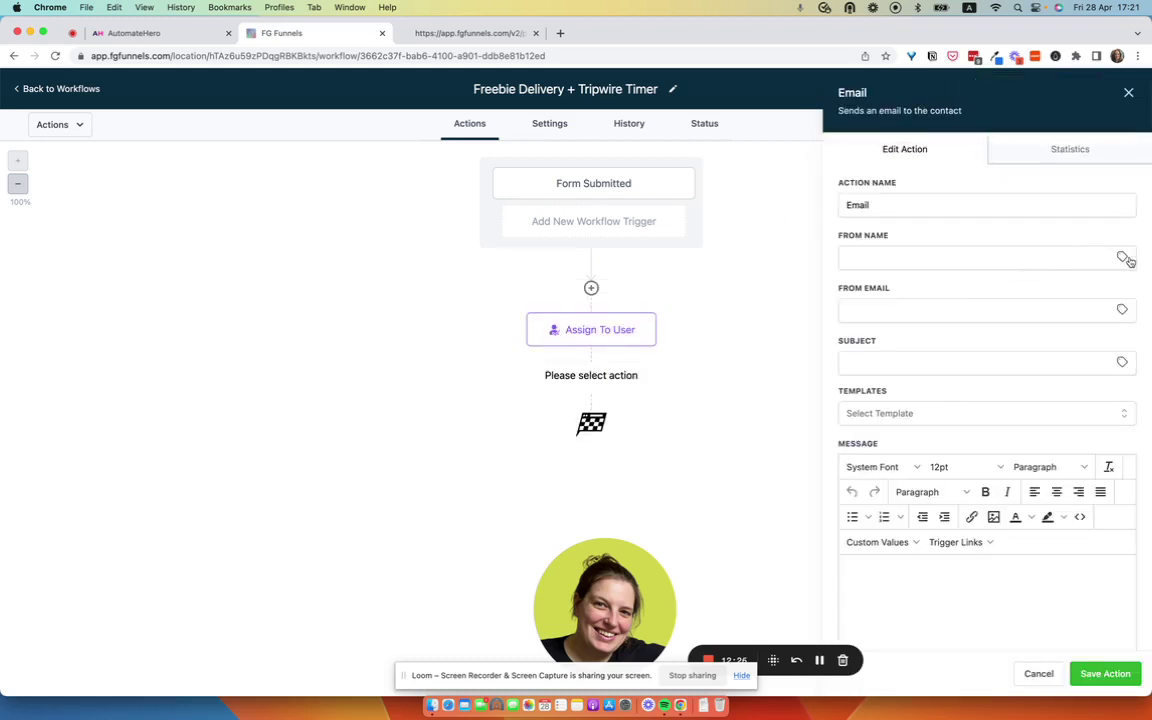
left_click(1122, 258)
left_click(1121, 296)
left_click(1103, 275)
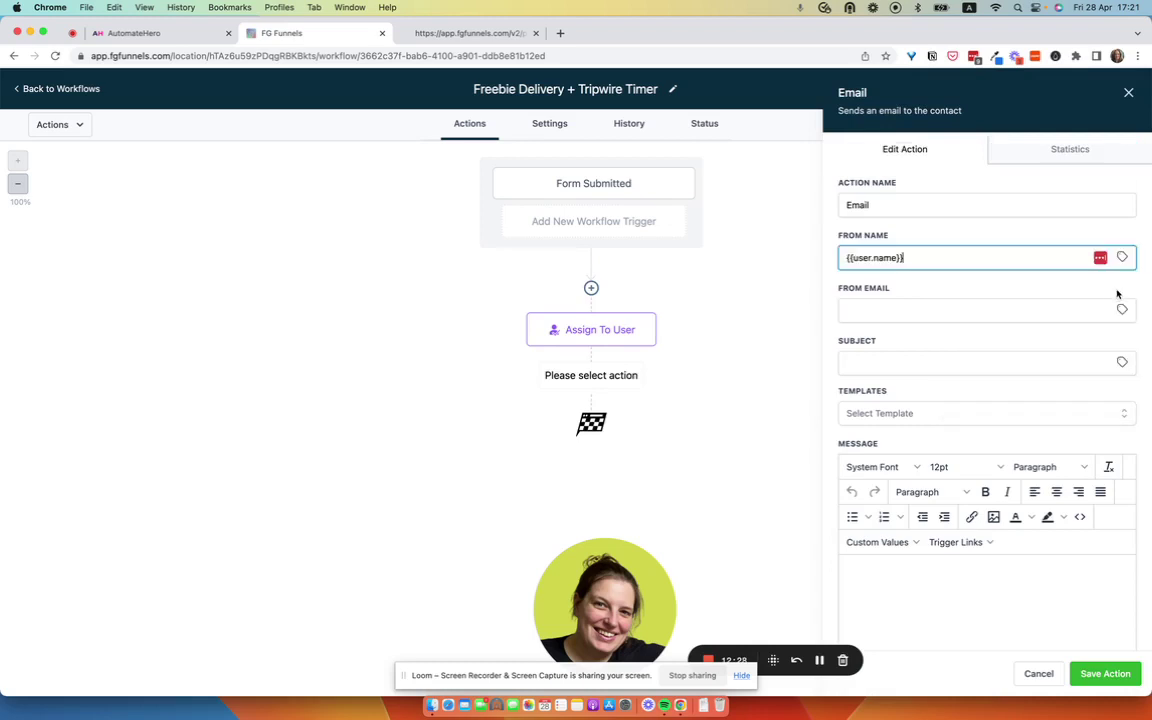
Set the email's from address to {{user.email}} and its subject to "Here's your freebie + special offer"
left_click(1122, 309)
left_click(1120, 349)
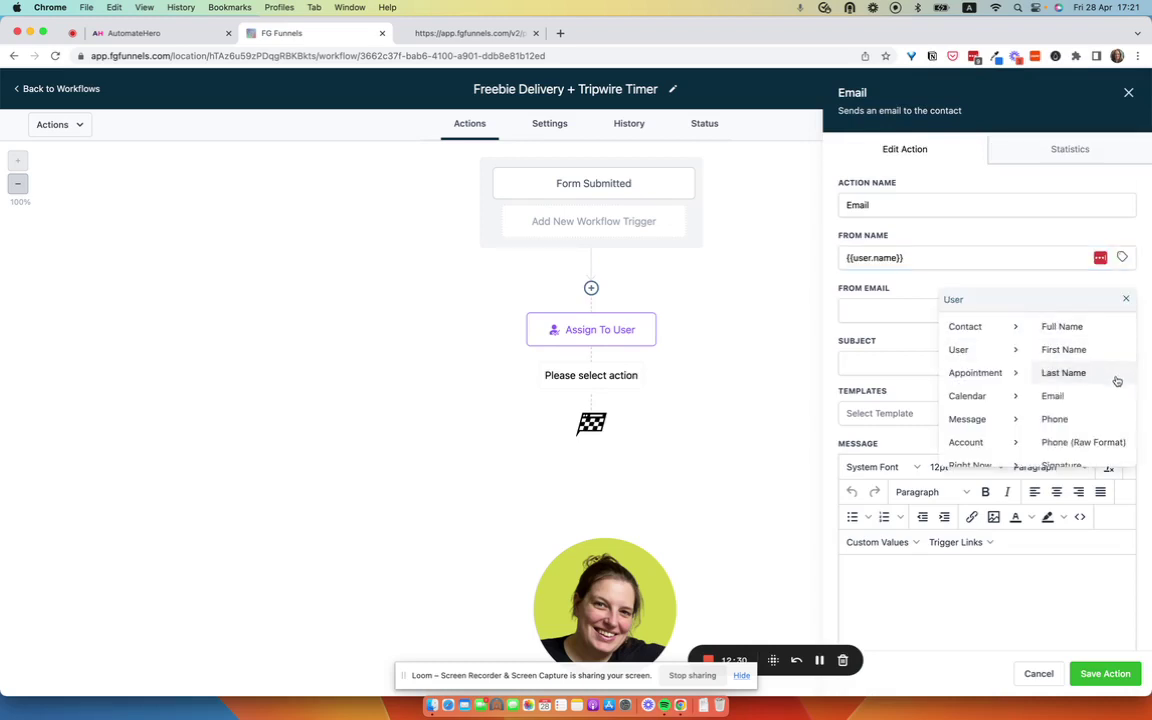
left_click(1114, 396)
left_click(1029, 364)
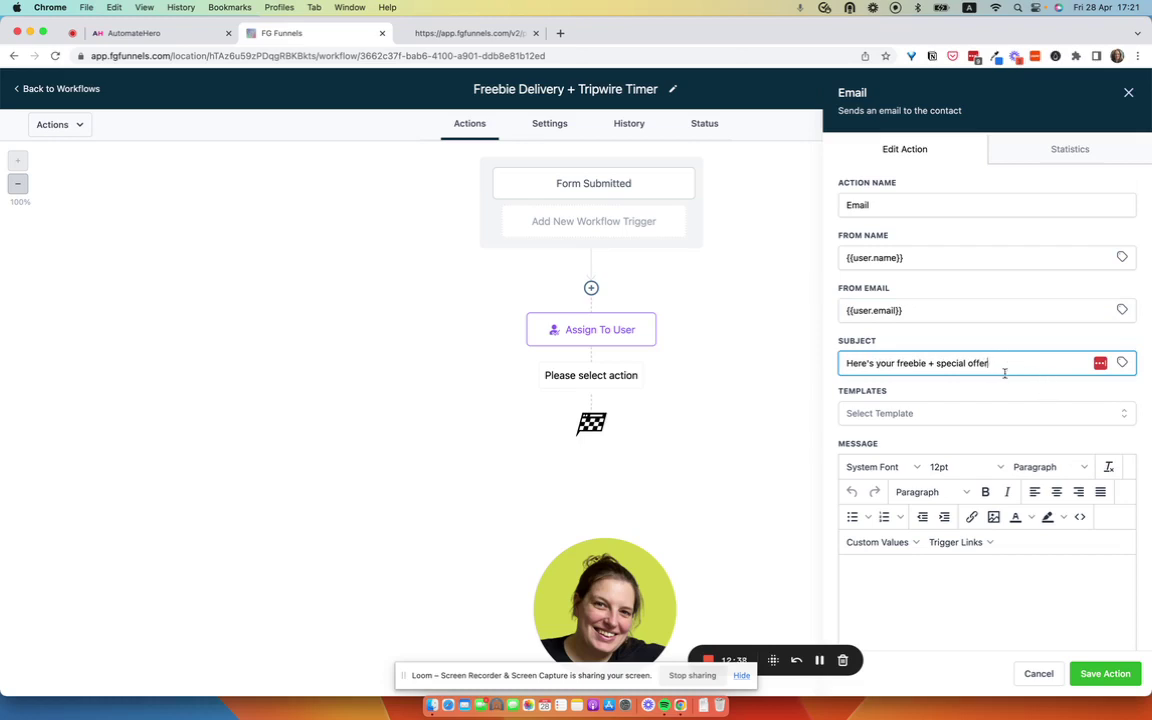
Copy the countdown hero's redirect URL from AutomateHero into the email message in FG Funnels as a link, followed by blank lines
scroll(992, 397, "down", 2)
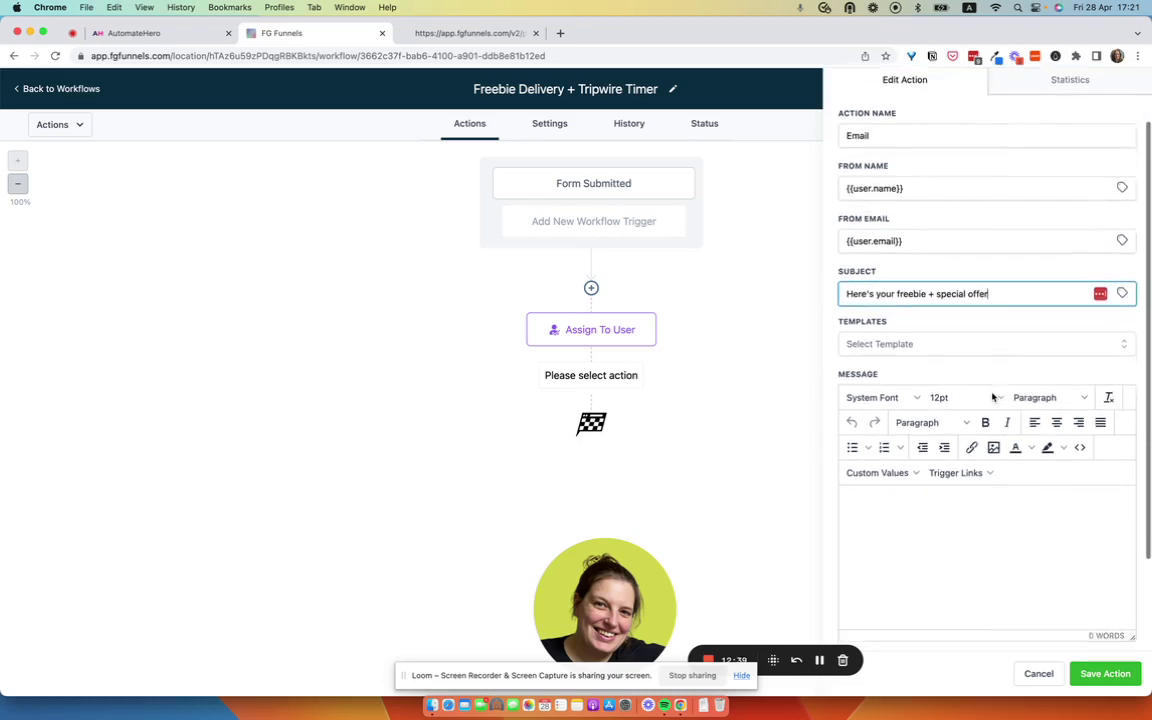
left_click(925, 493)
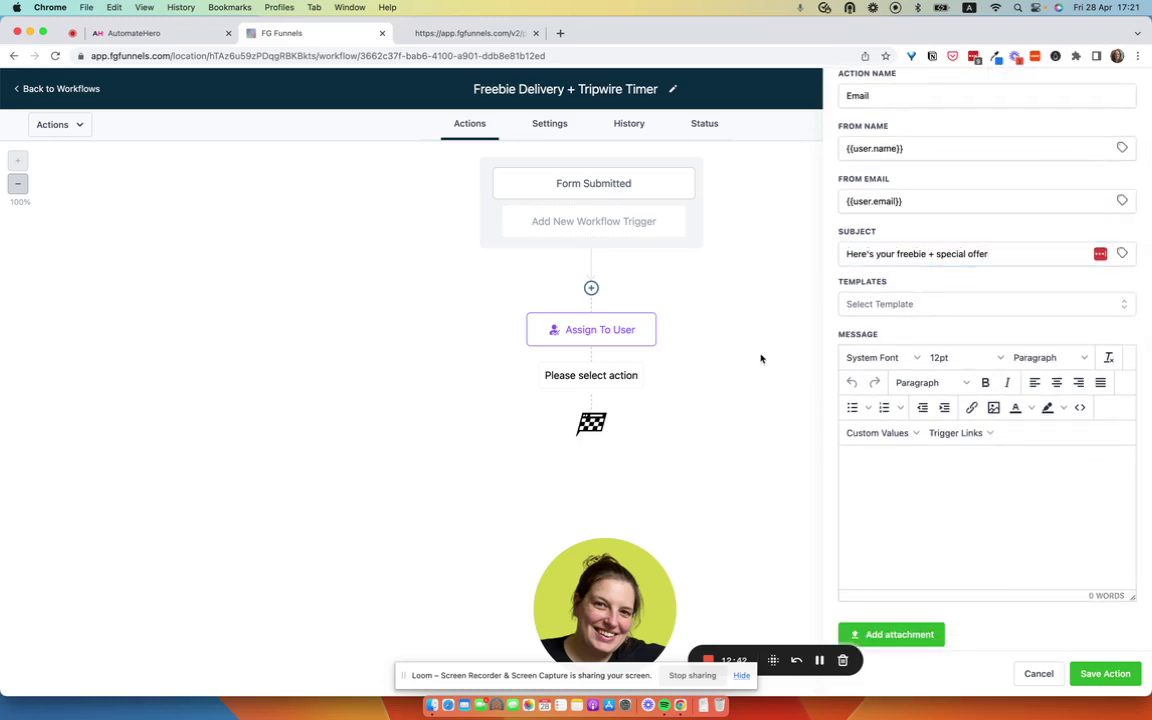
left_click(181, 36)
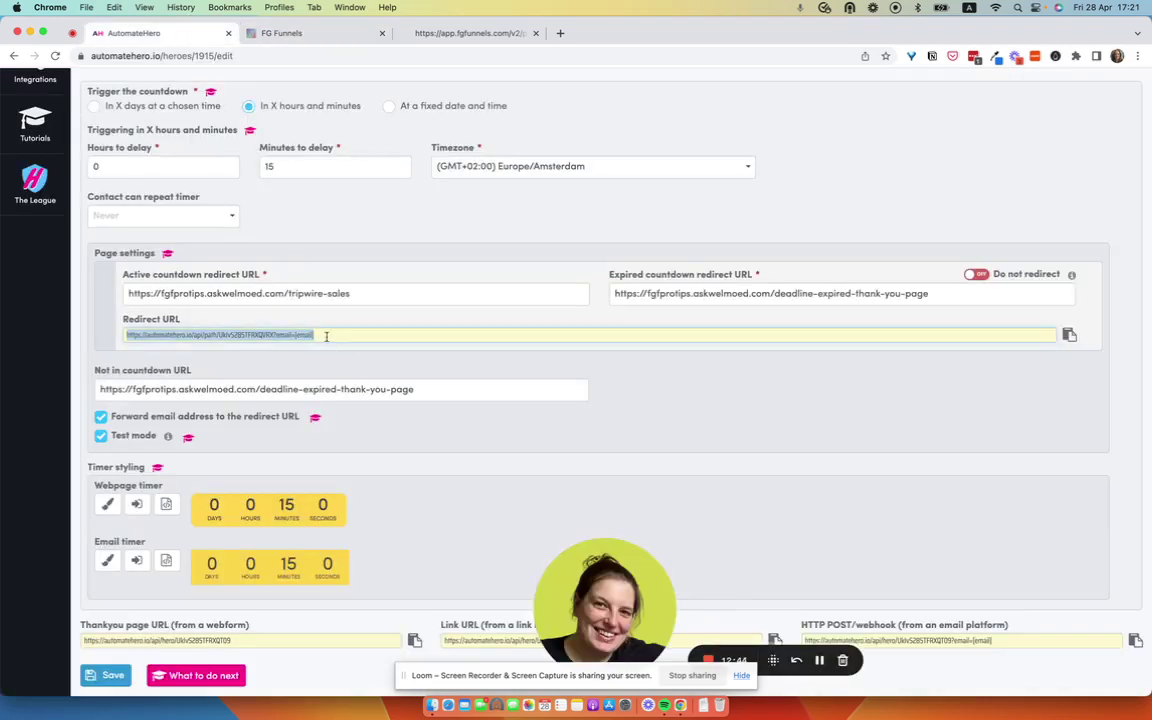
left_click(318, 33)
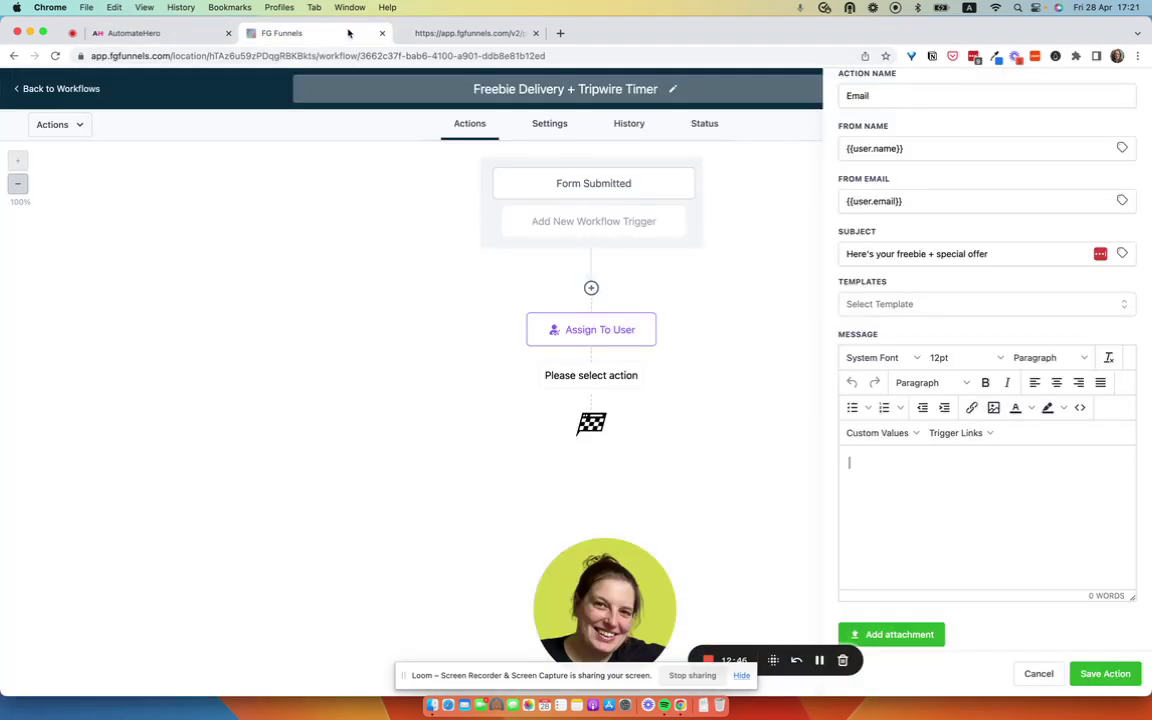
type("https://automatehero.io/api/path/UklvS285TFRXQVRX?email=[email]")
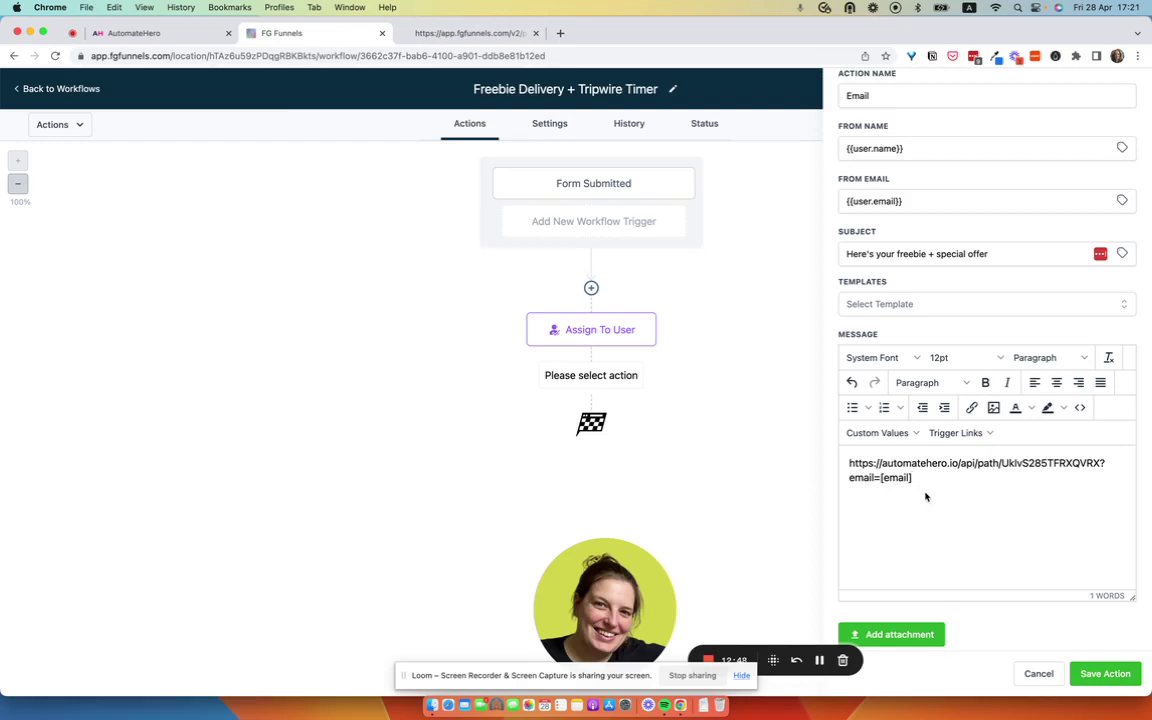
key("Return")
key("Return")
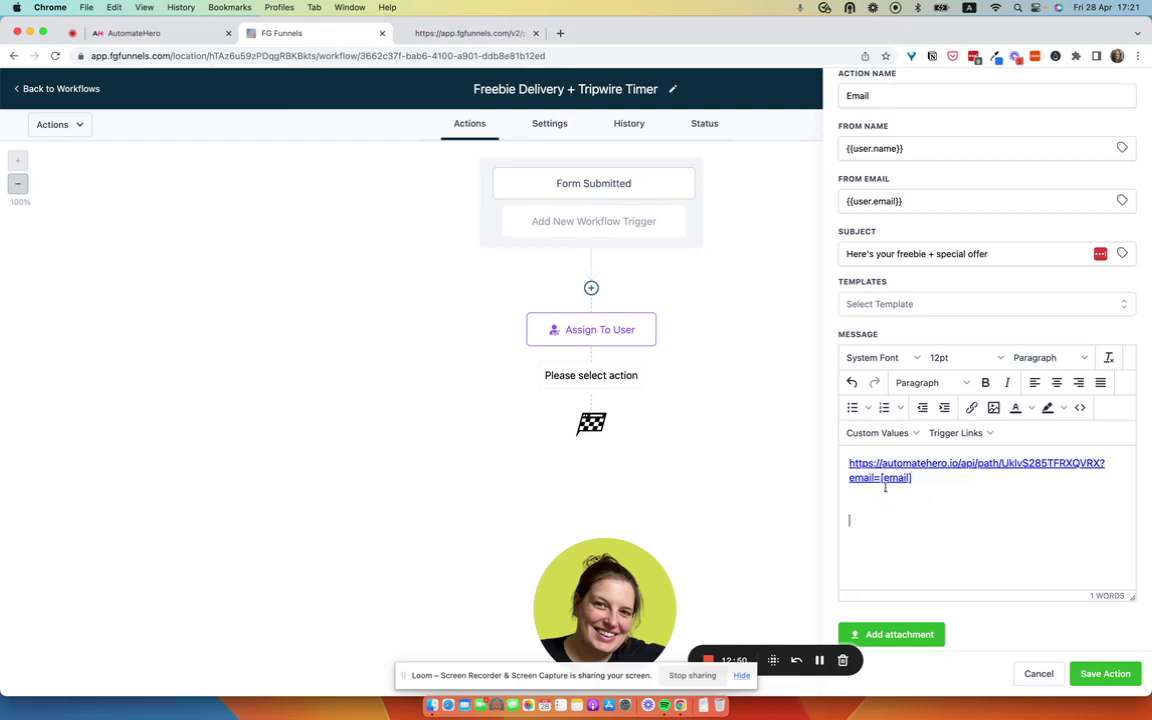
Insert the contact's Email custom value, {{contact.email}}, below the redirect URL in the message
left_click(890, 434)
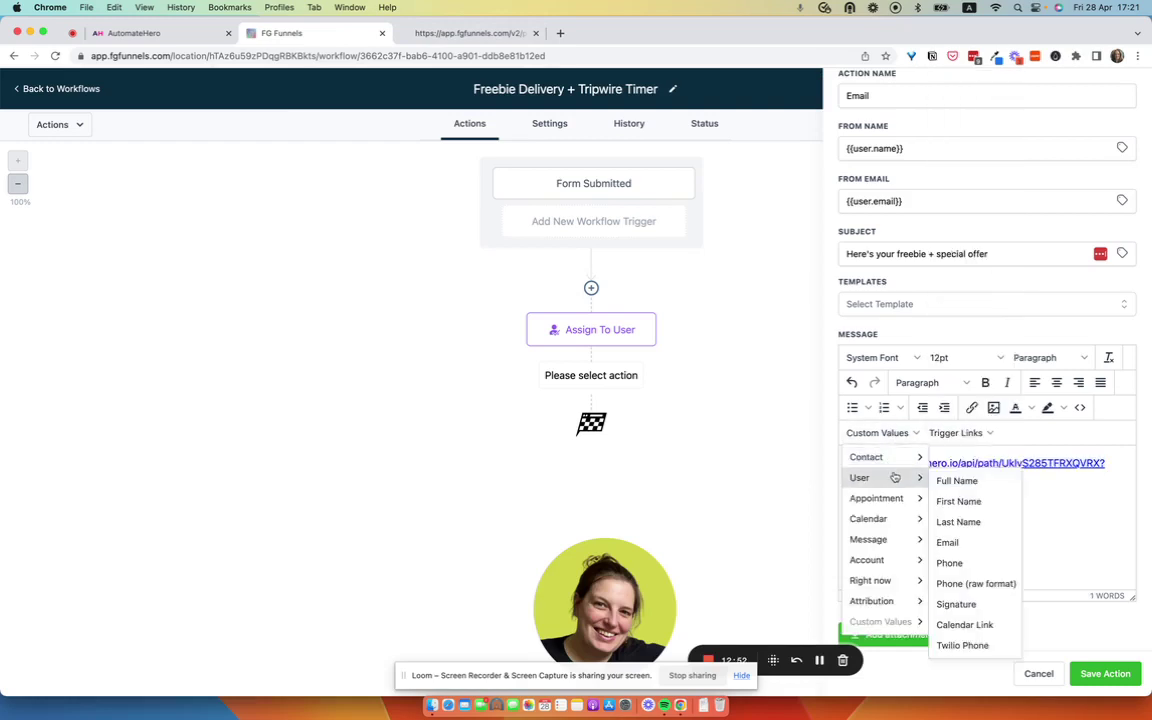
mouse_move(900, 459)
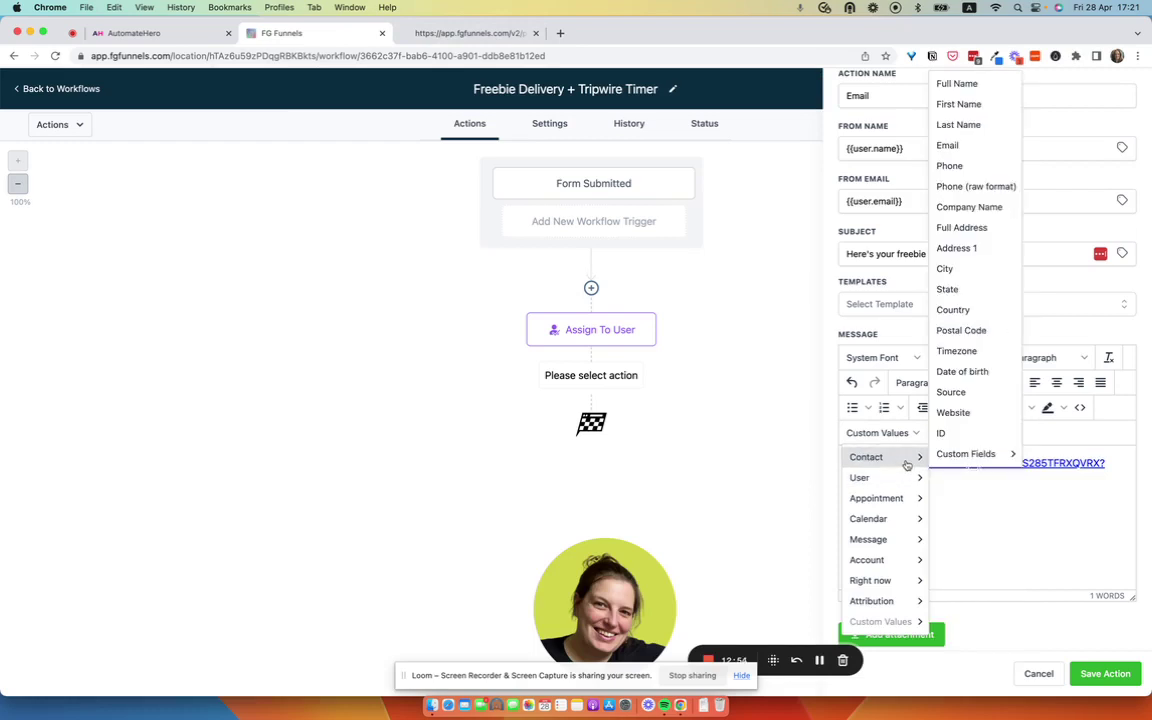
left_click(957, 145)
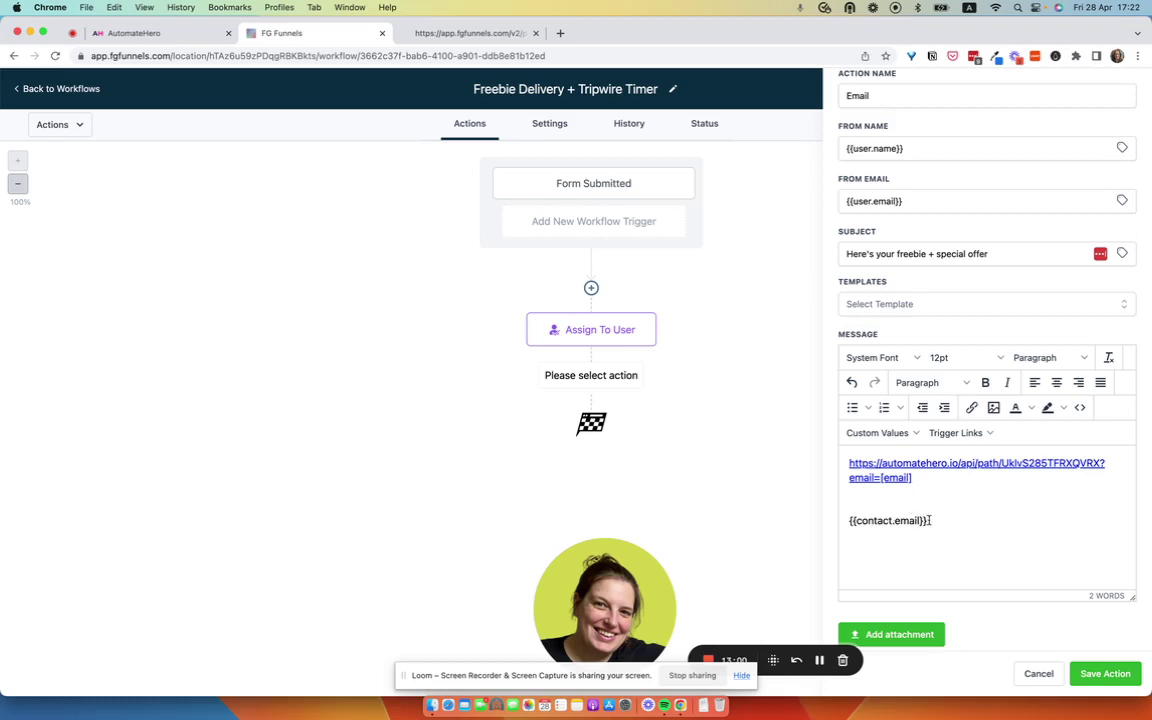
Replace the [email] placeholder in the message's linked redirect URL with the {{contact.email}} value from below
left_click_drag(924, 508, 812, 430)
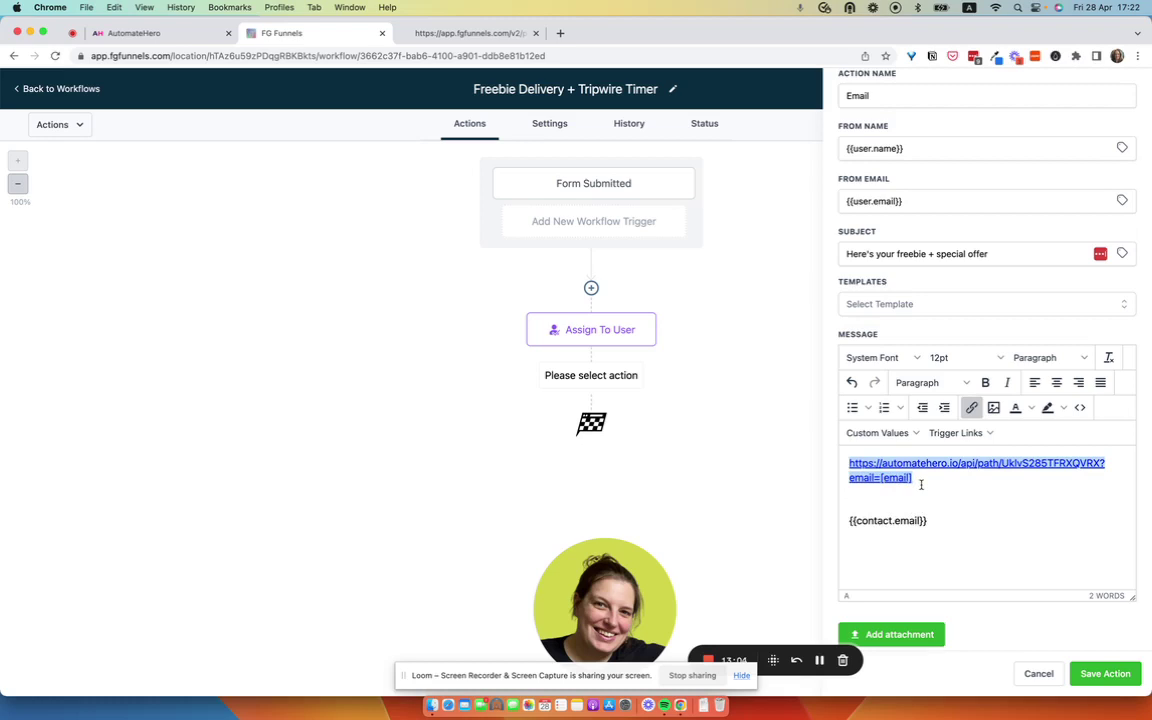
key("Delete")
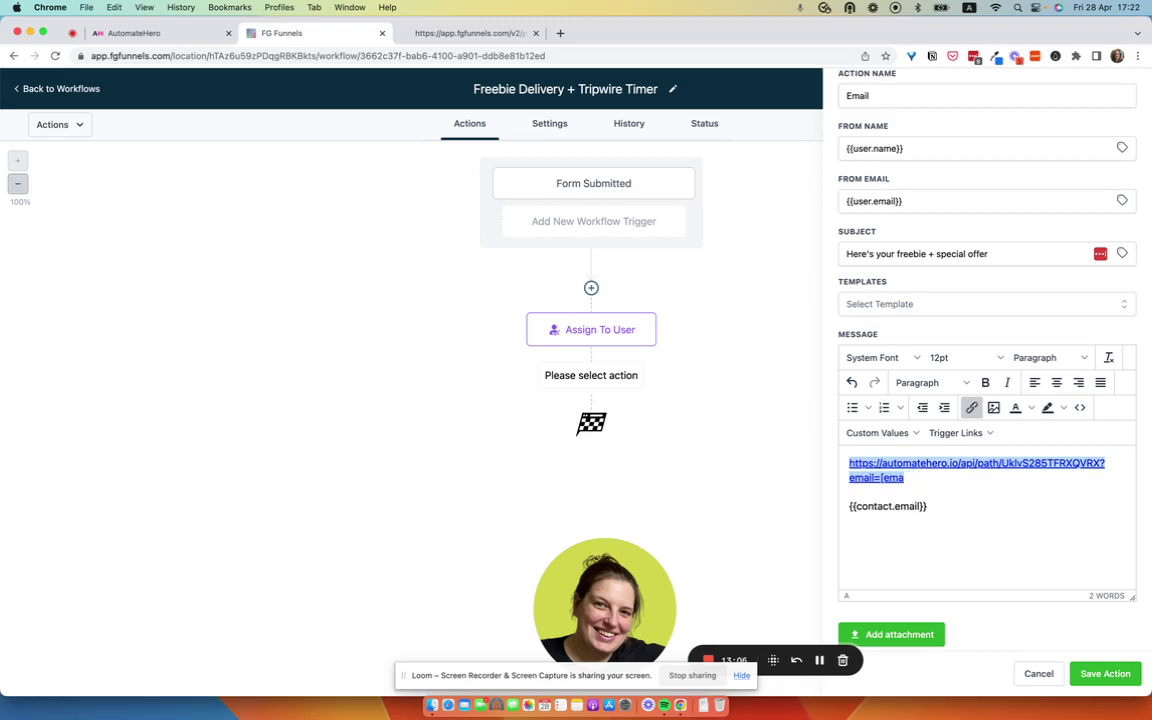
key("BackSpace")
key("BackSpace")
key("BackSpace")
key("Right")
key("Delete")
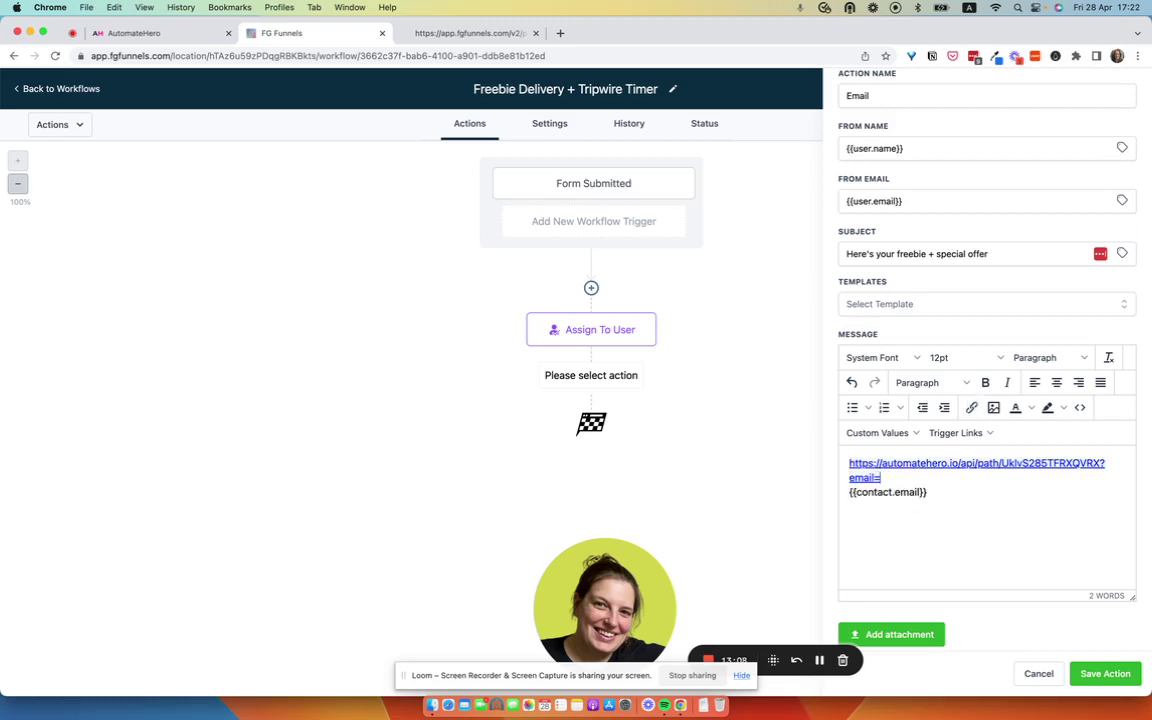
key("Delete")
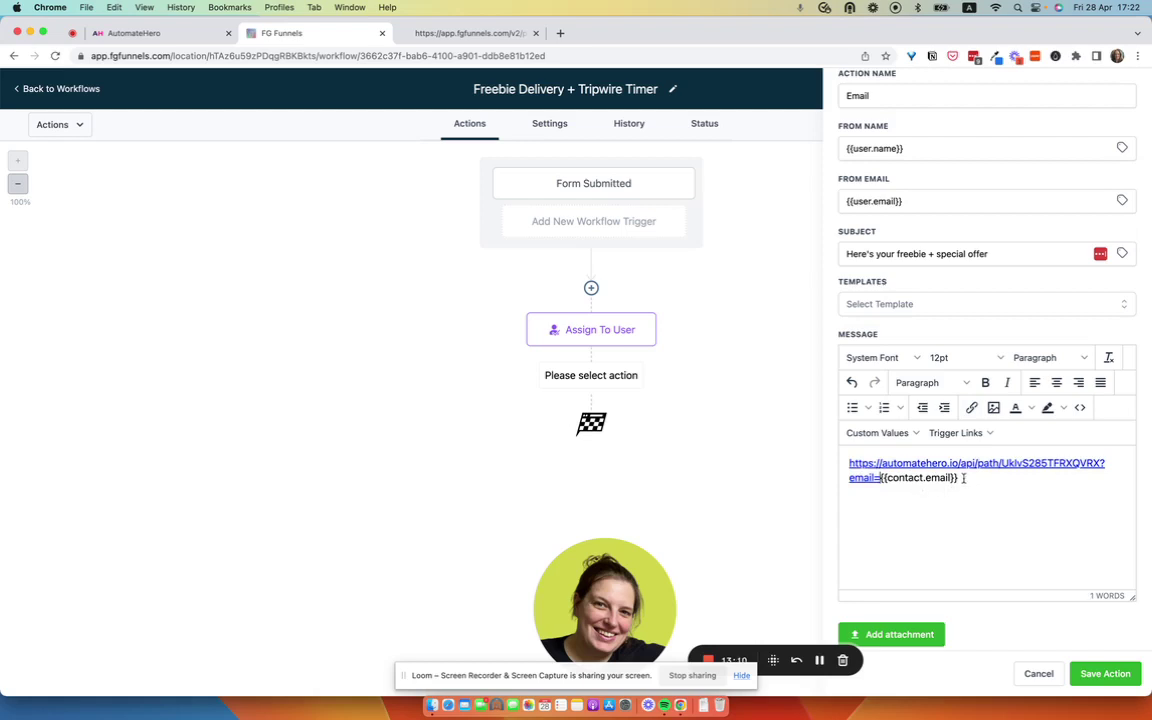
Cut the combined redirect link from the message and paste it back, followed by a new line
left_click_drag(963, 478, 851, 456)
key("ctrl+c")
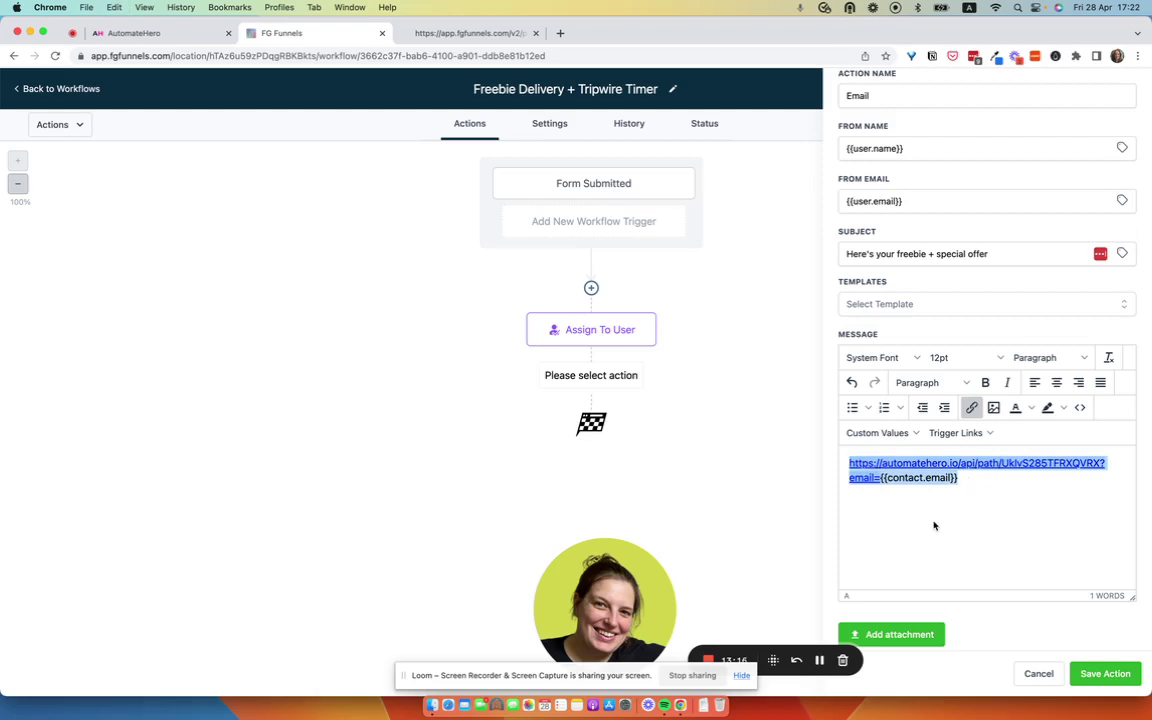
key("BackSpace")
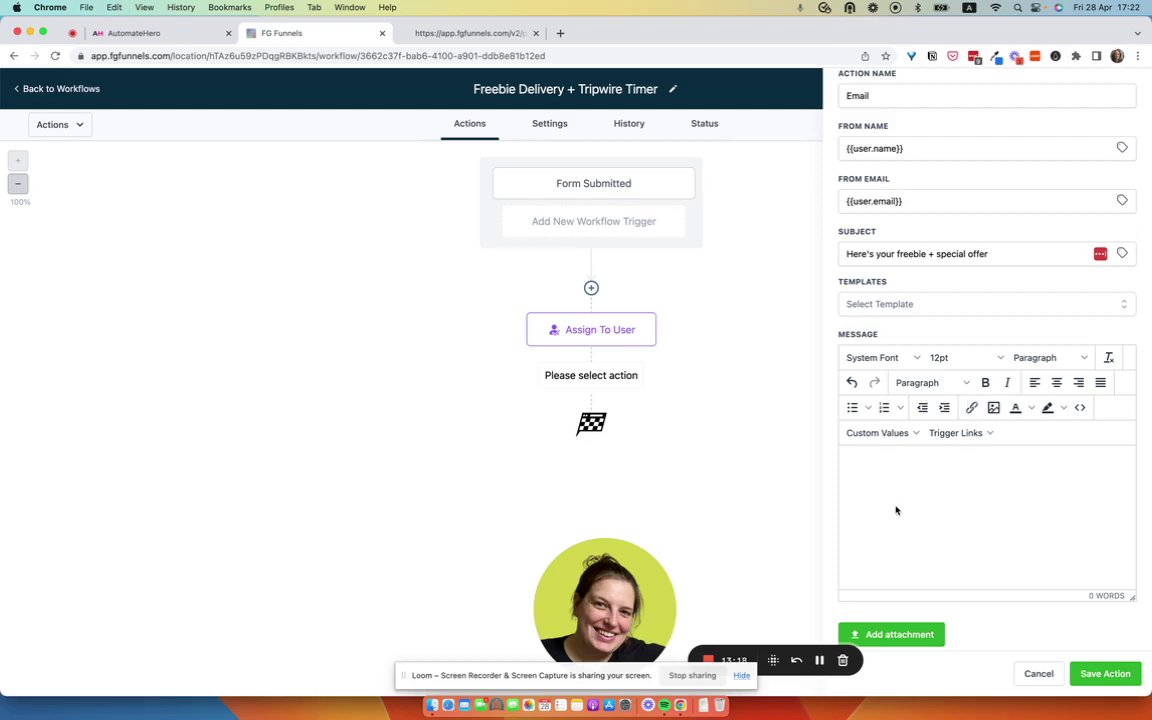
key("ctrl+v")
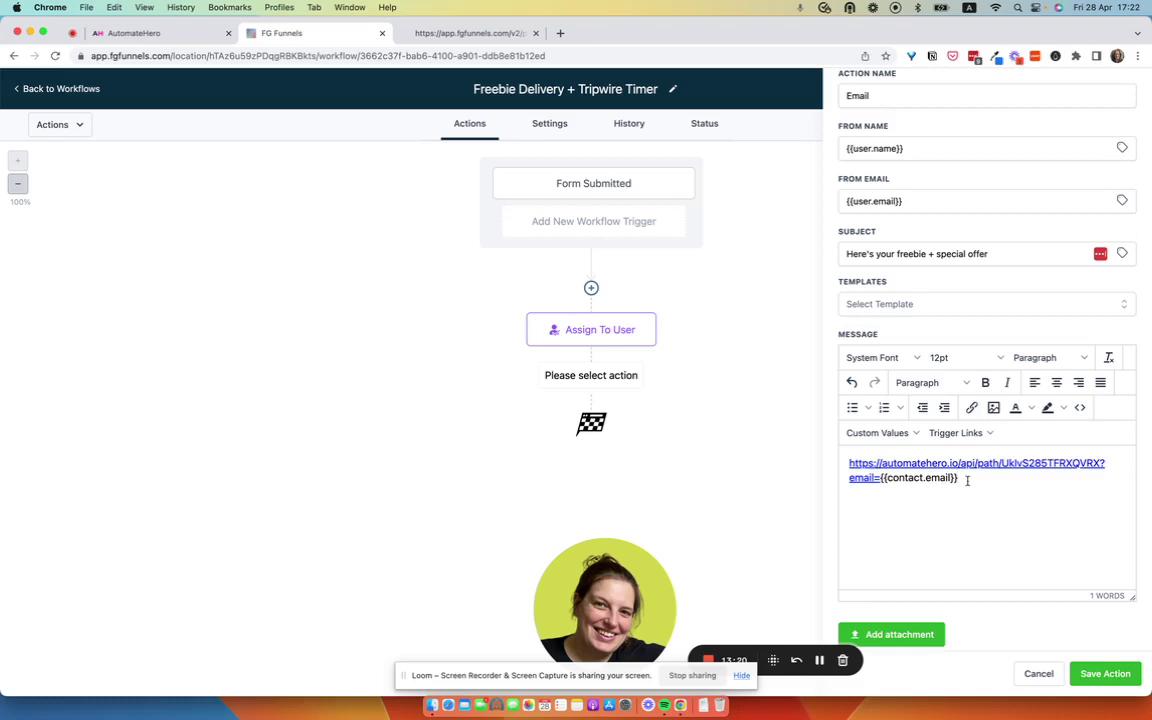
key("Return")
key("ctrl+v")
key("cmd+z")
Copy the redirect URL from AutomateHero and paste it as plain text below the linked version in the FG Funnels message
left_click(430, 33)
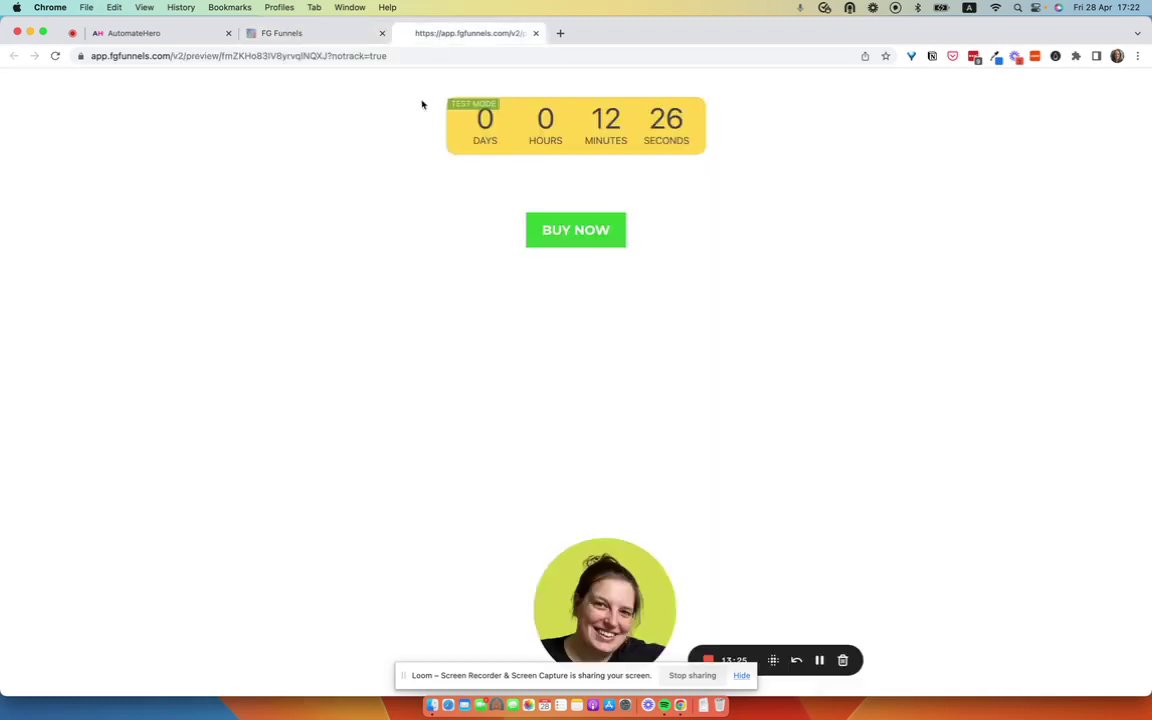
left_click(200, 33)
left_click(259, 33)
left_click(205, 34)
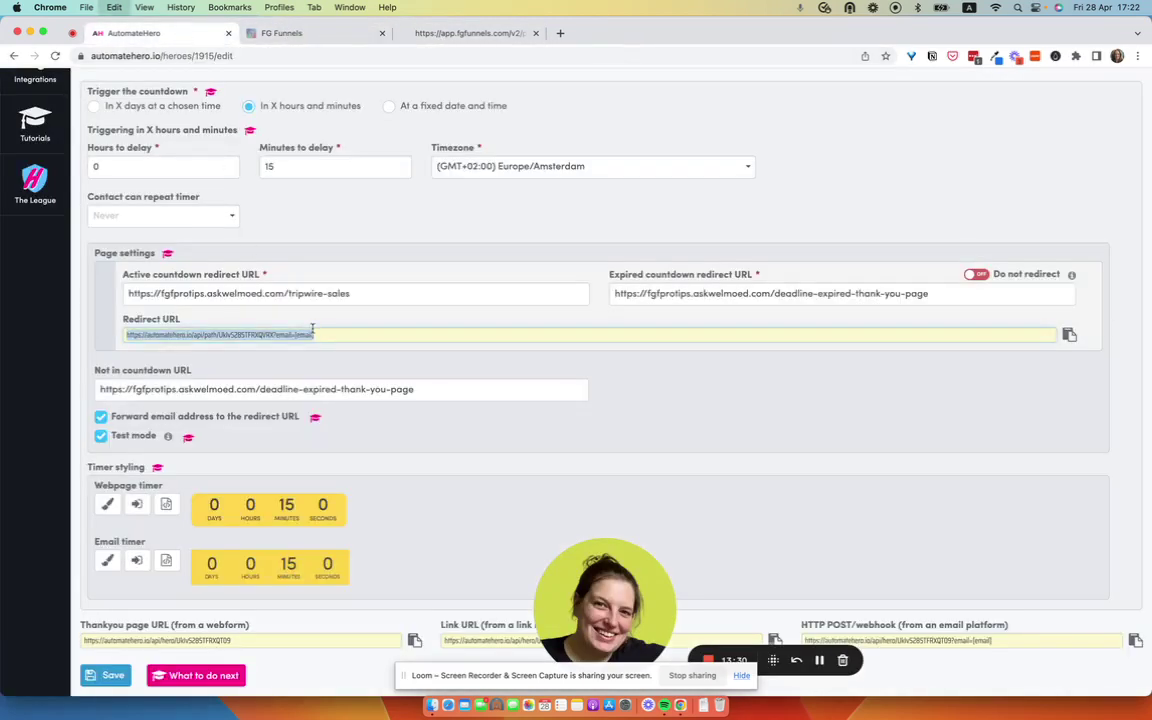
left_click(465, 33)
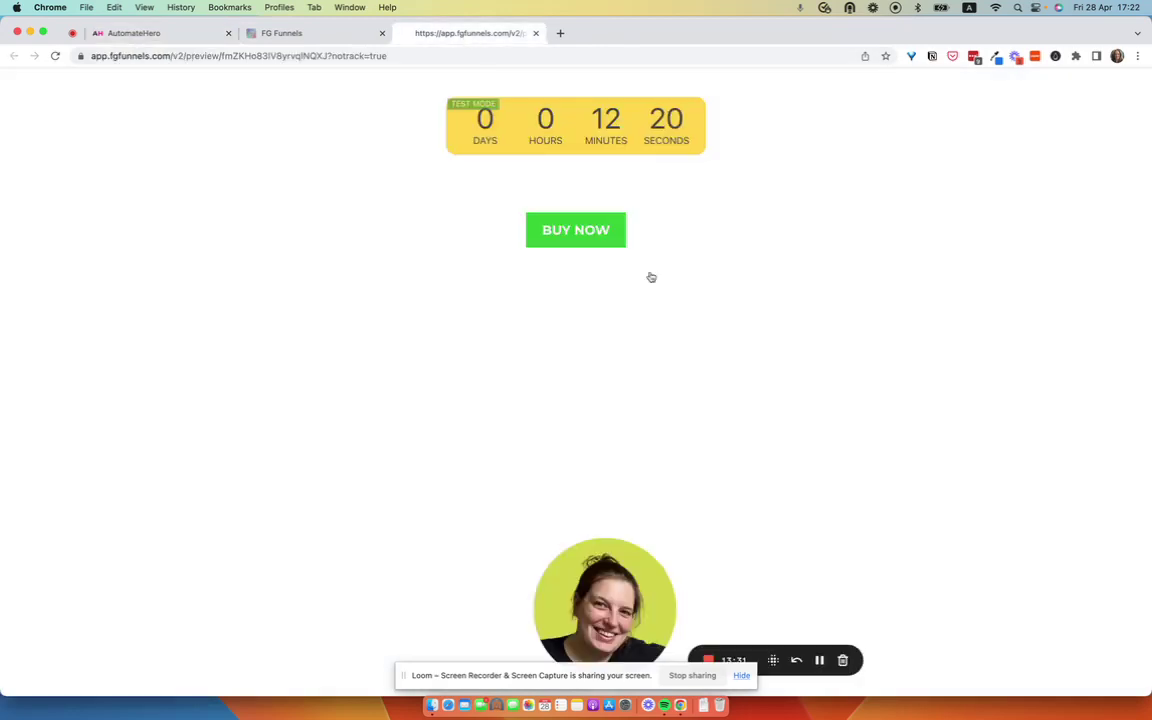
left_click(262, 34)
type("https://automatehero.io/api/path/UklvS285TFRXQVRX?email=[email]")
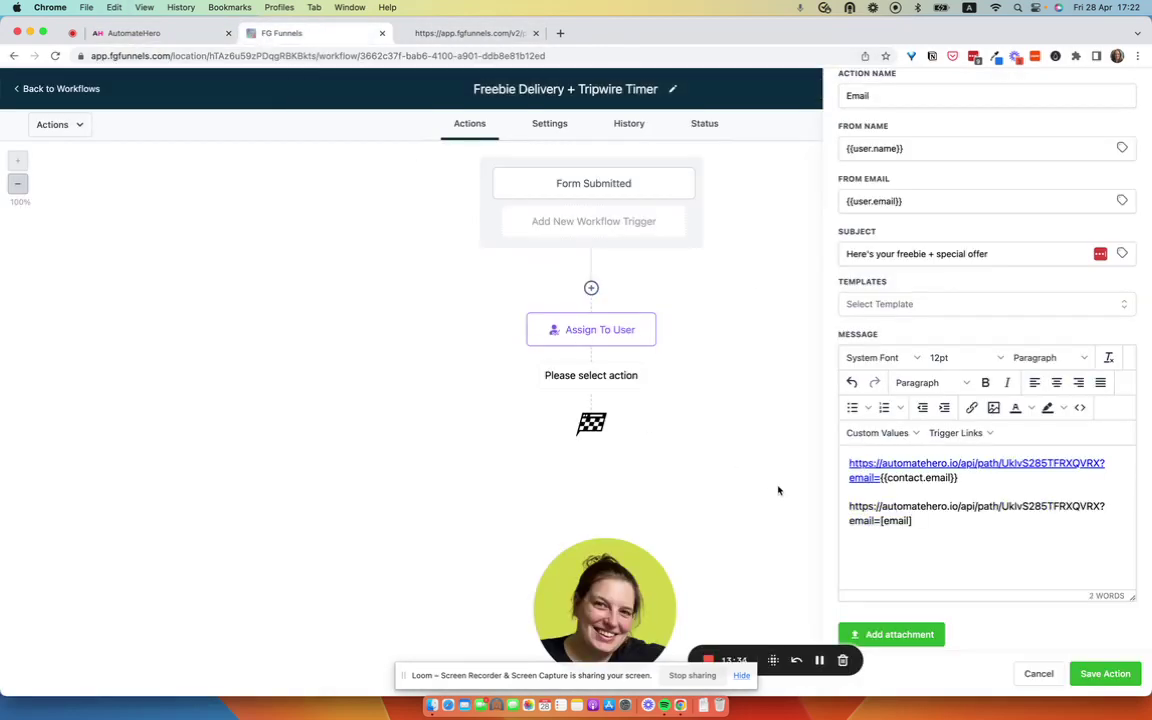
Replace [email] in the plain-text redirect URL with {{contact.email}} and delete the linked version above it
left_click_drag(880, 478, 957, 478)
key("super+c")
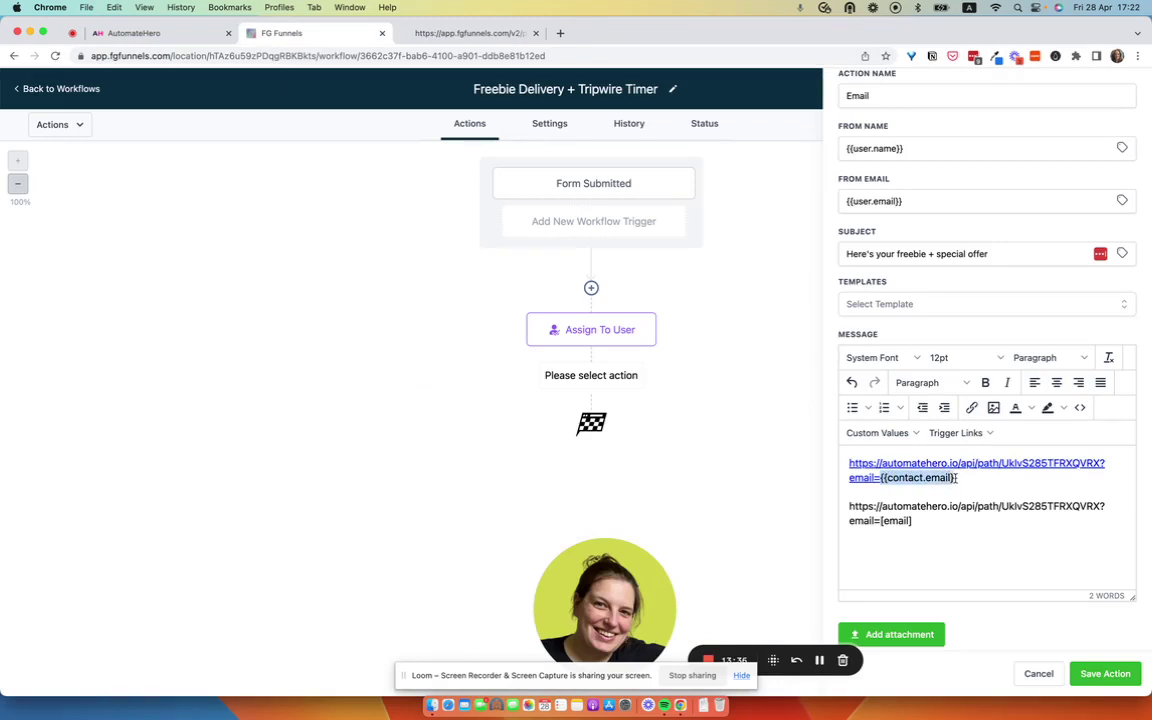
left_click_drag(880, 521, 914, 521)
key("super+v")
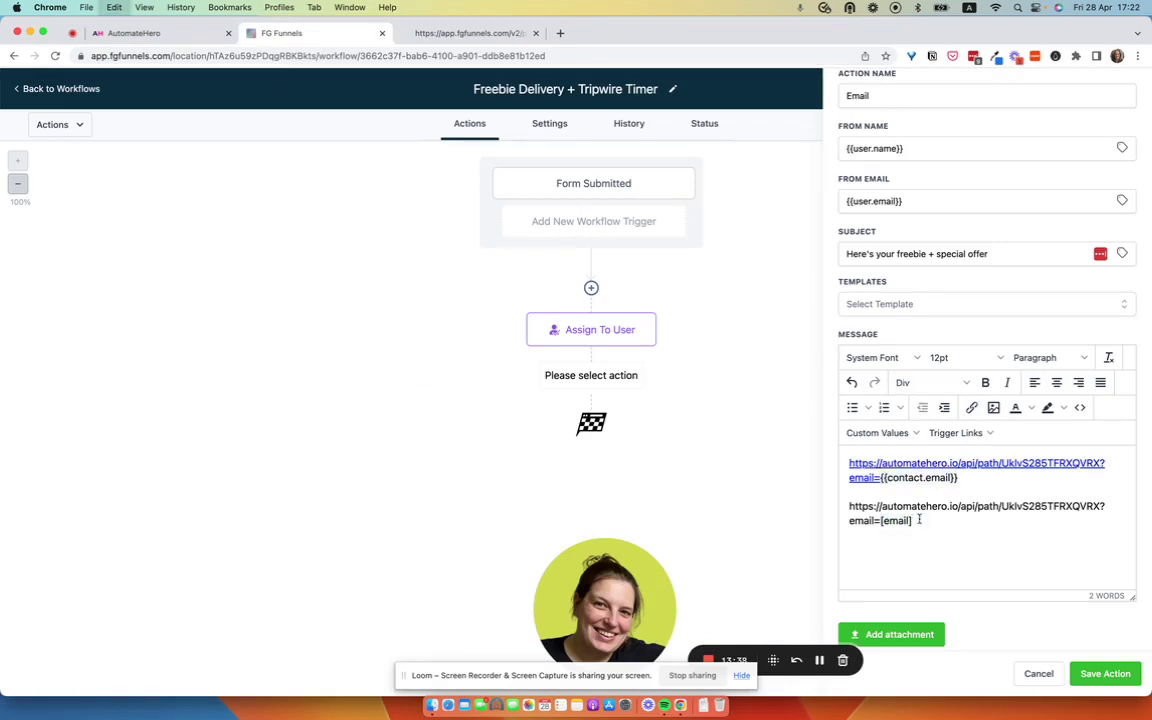
triple_click(956, 479)
key("BackSpace")
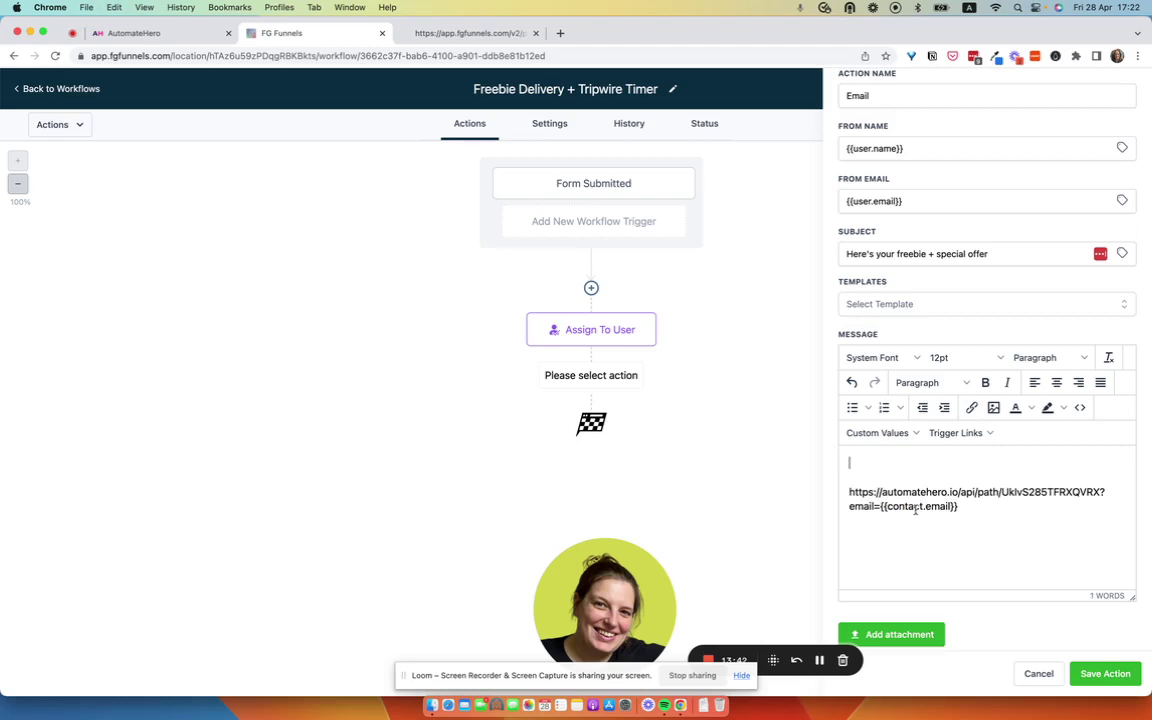
Copy the plain-text redirect URL from the message, then save the email action and the workflow
left_click_drag(964, 506, 848, 467)
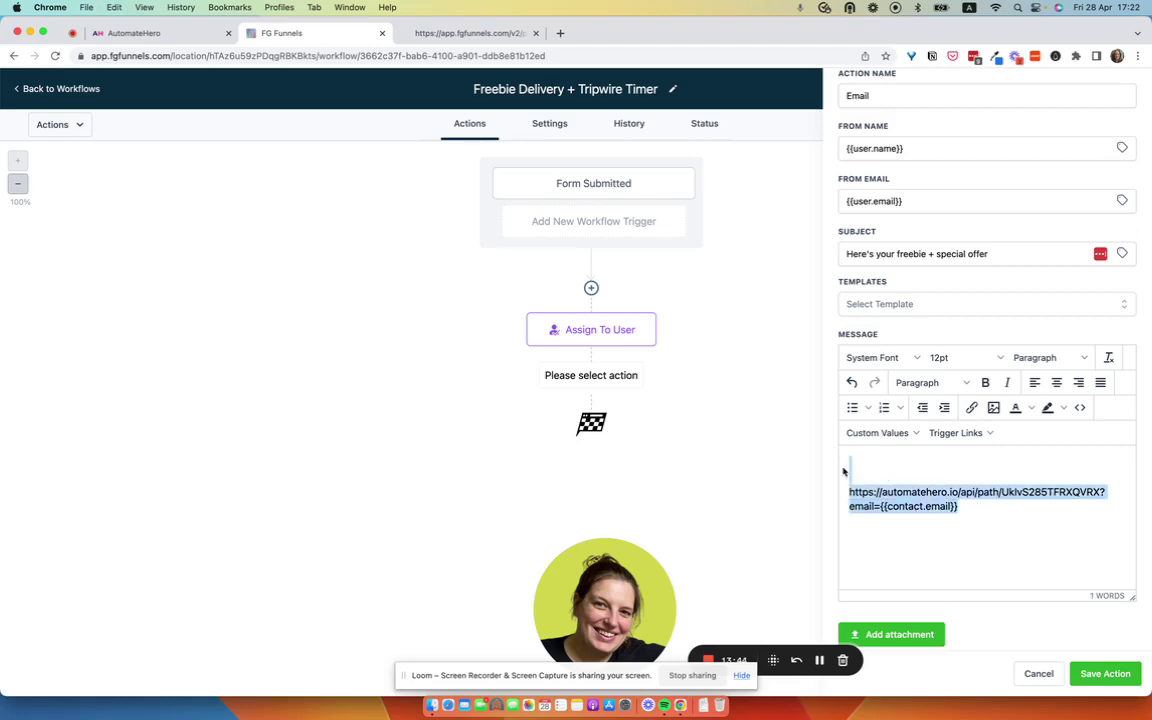
left_click(941, 507)
left_click_drag(941, 507, 822, 501)
left_click(1105, 673)
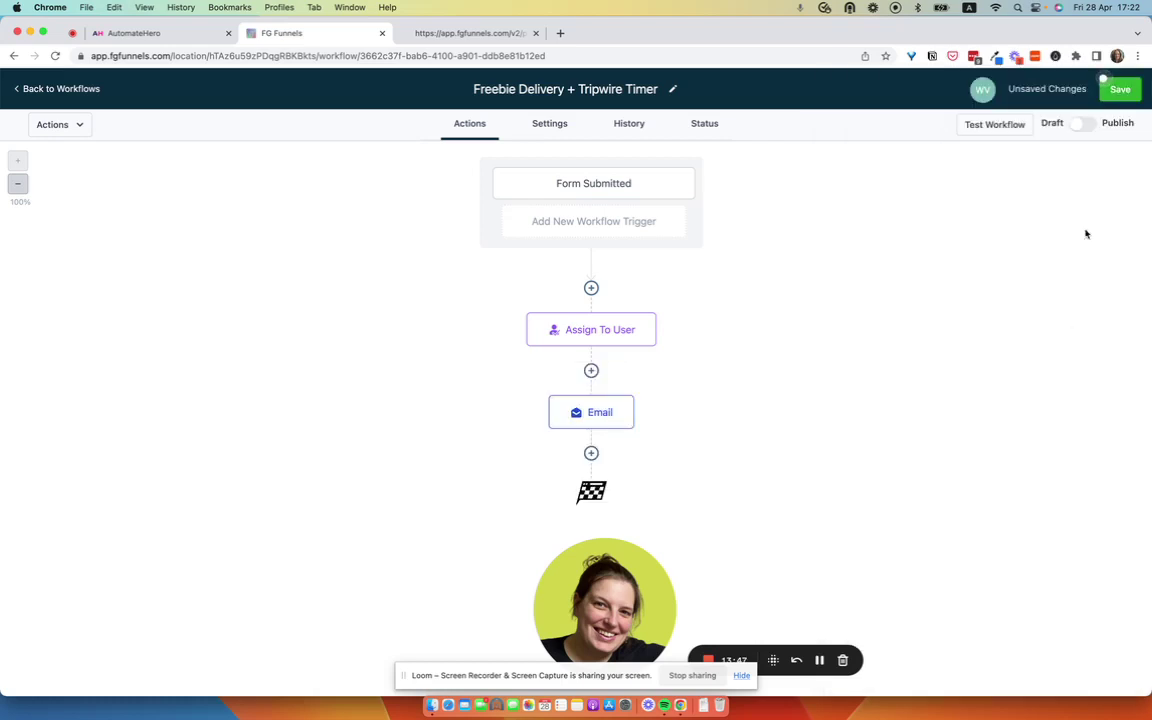
left_click(1106, 88)
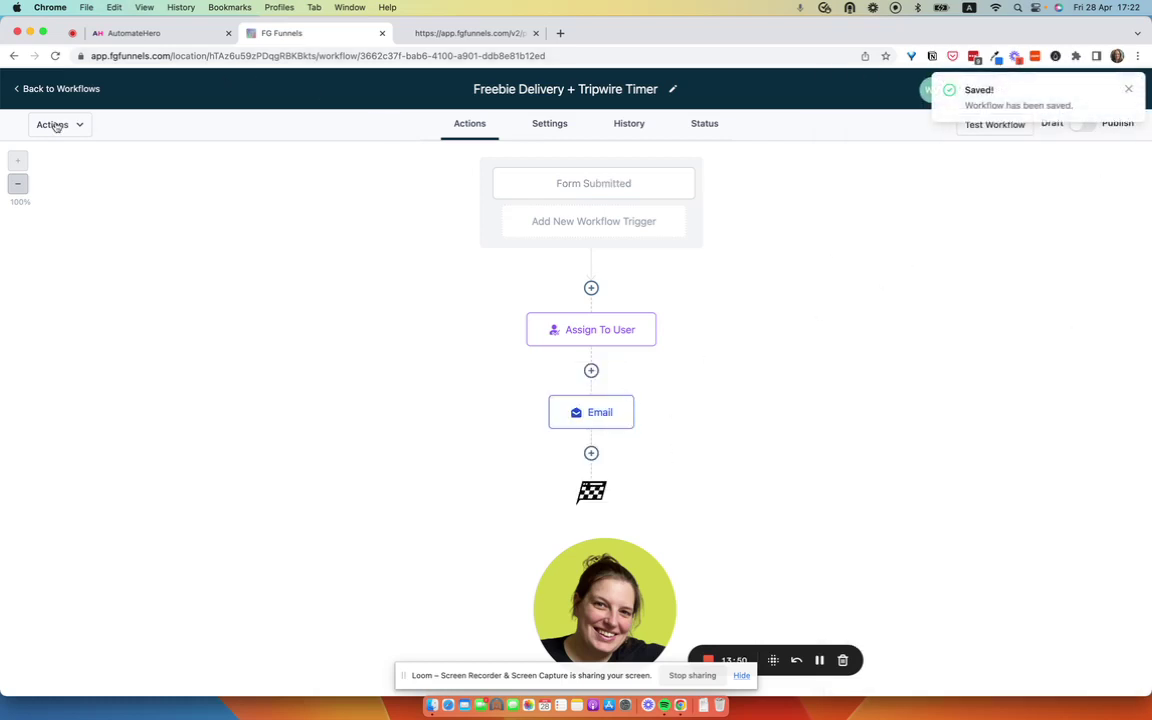
Open the Tripwire Funnel's Freebie Optin page in the page editor
left_click(55, 89)
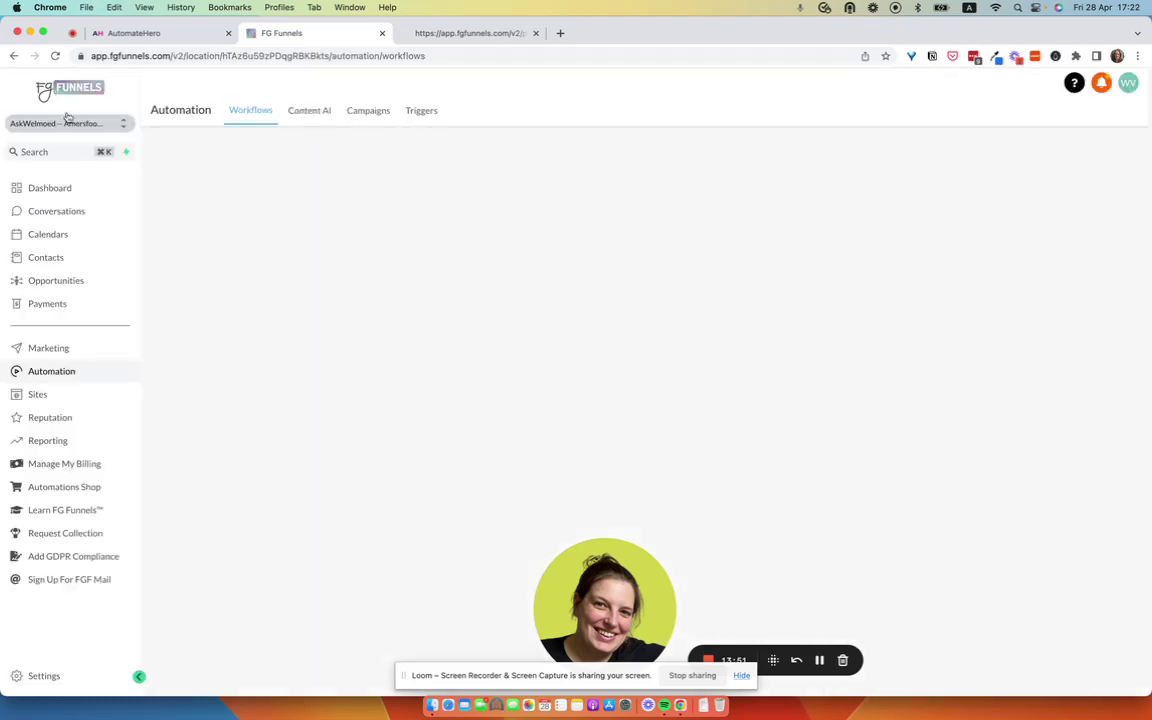
left_click(40, 394)
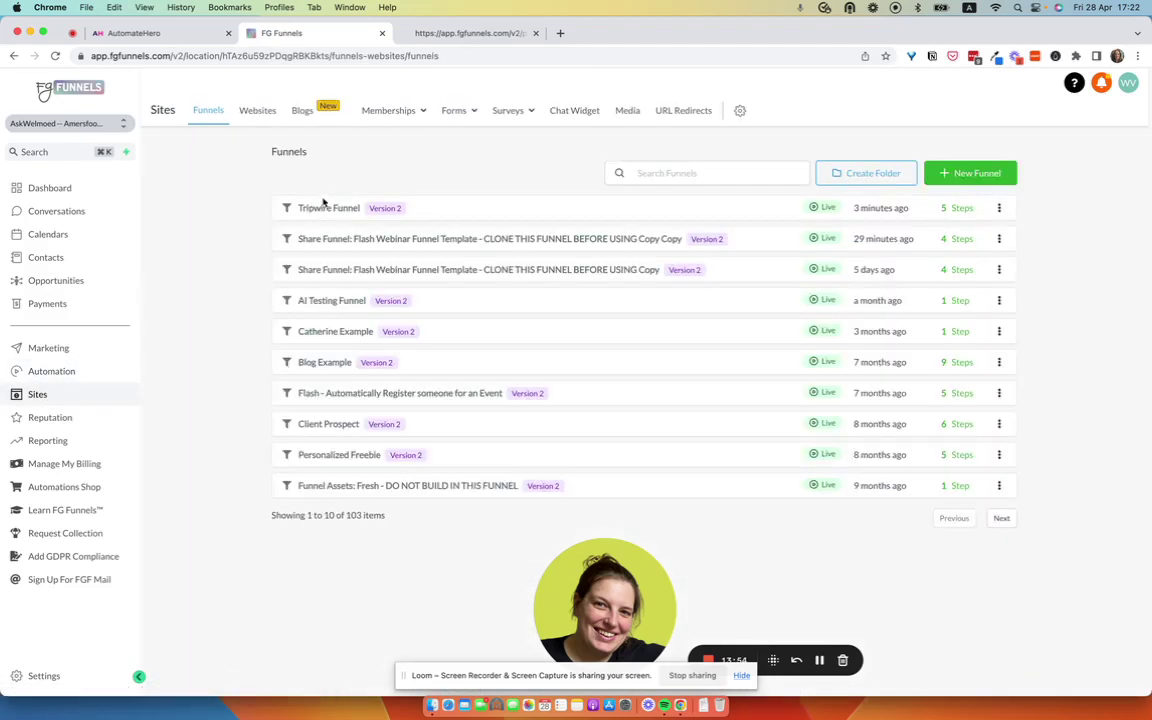
left_click(354, 199)
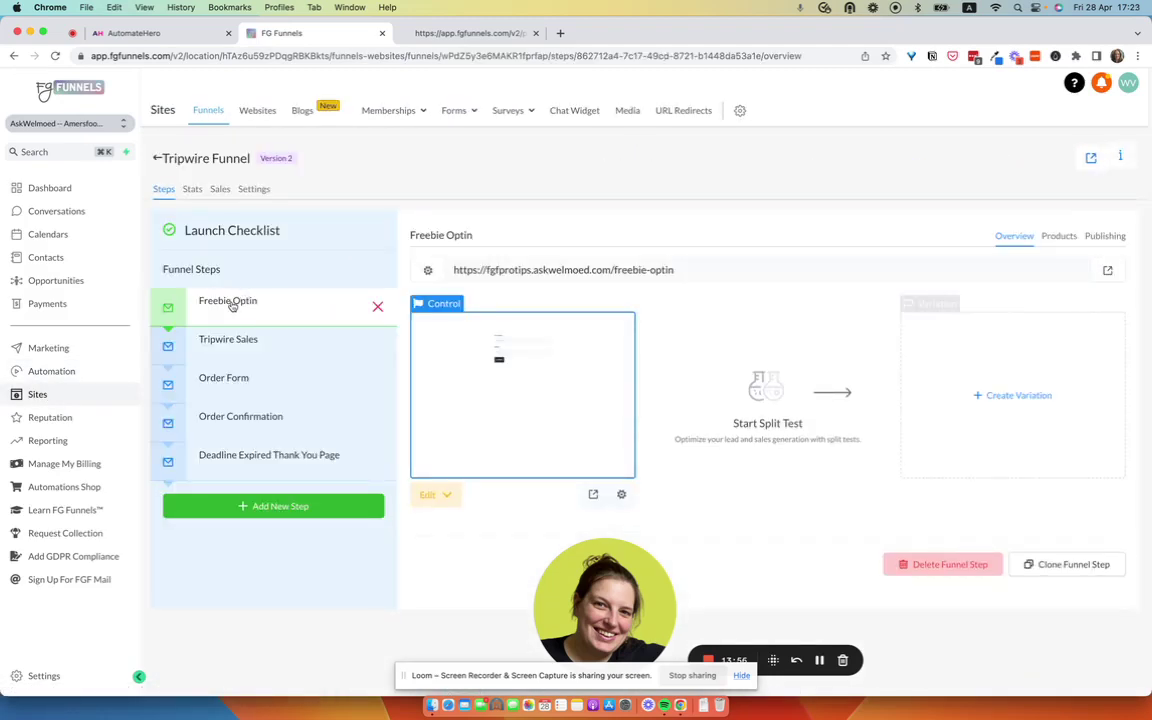
left_click(432, 494)
left_click(462, 525)
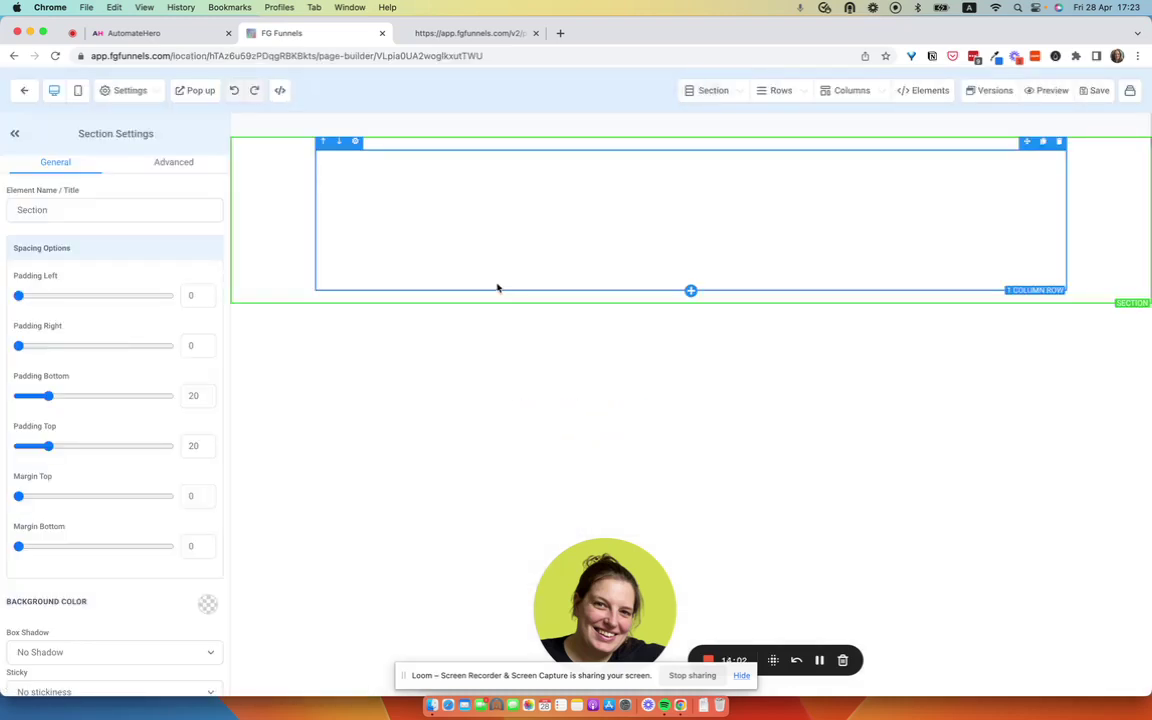
left_click(465, 34)
left_click(313, 34)
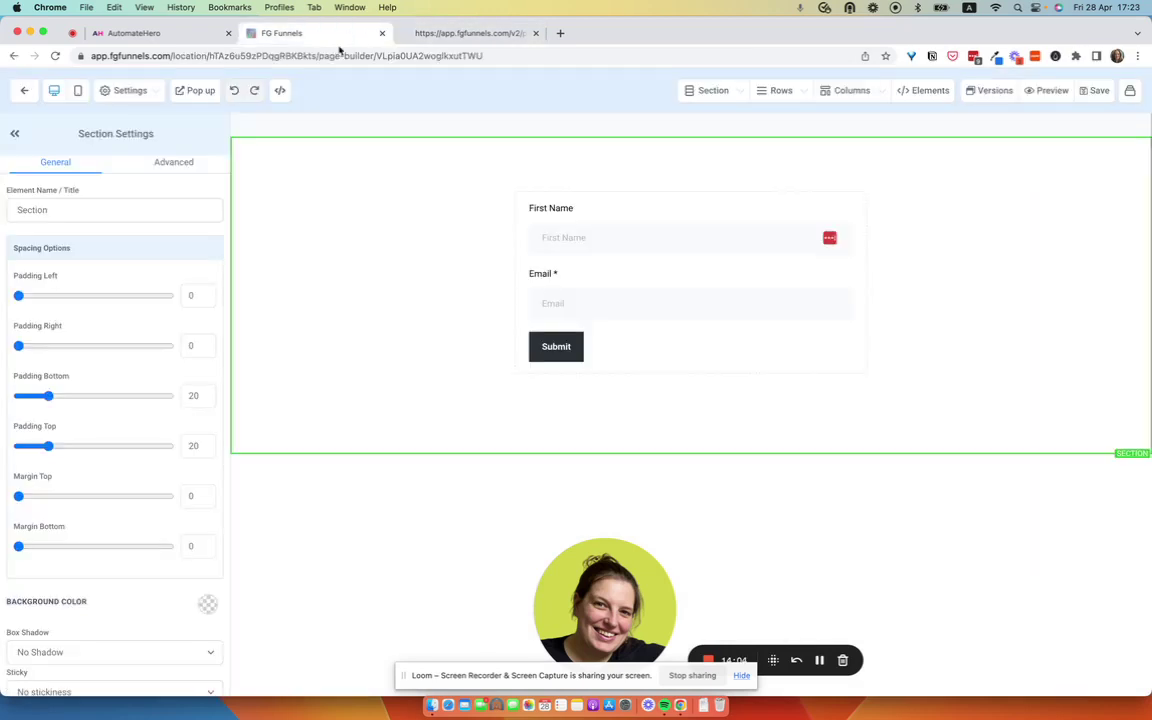
Set the opt-in form's redirect website to the copied AutomateHero URL ending in ?email={{contact.email}}, and save the page without changing its SEO metadata
scroll(165, 511, "down", 1)
scroll(165, 511, "down", 2)
left_click(630, 316)
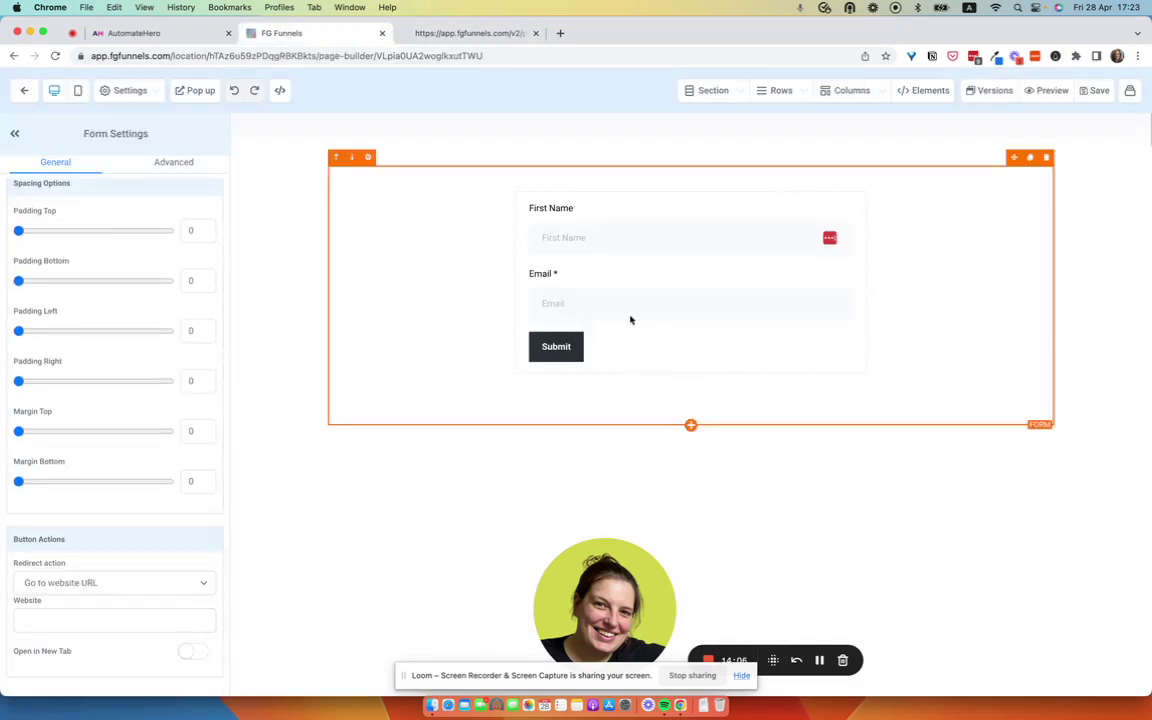
scroll(107, 530, "down", 1)
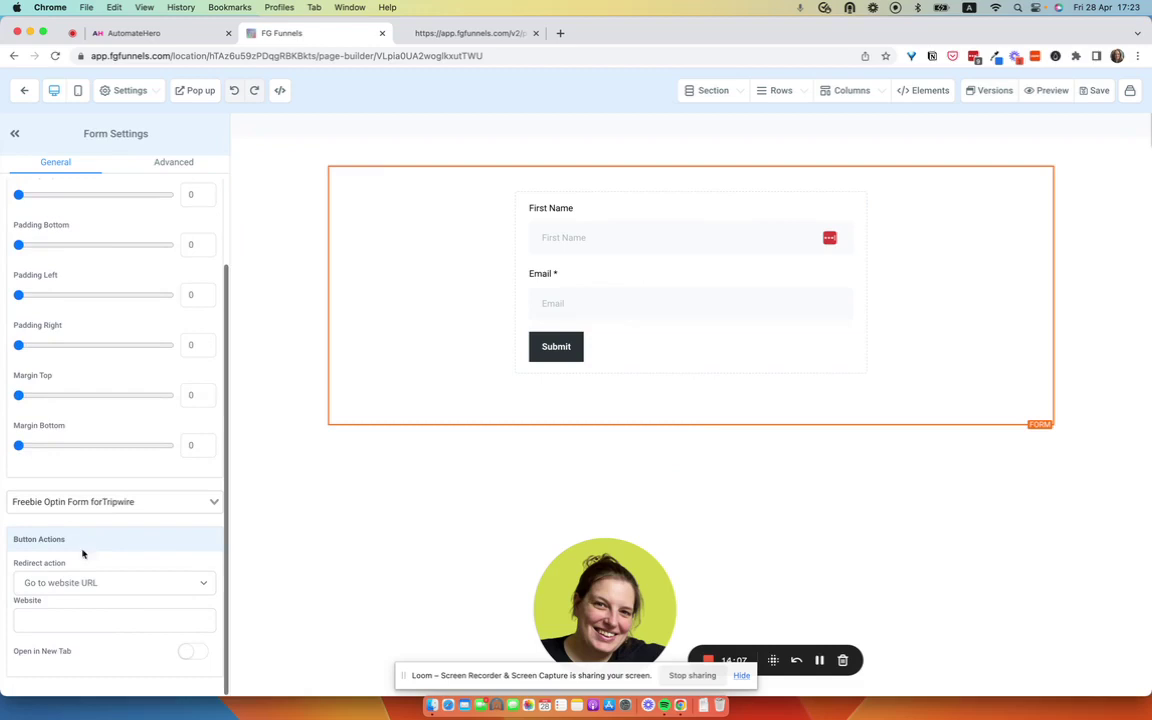
left_click(72, 620)
key("cmd+v")
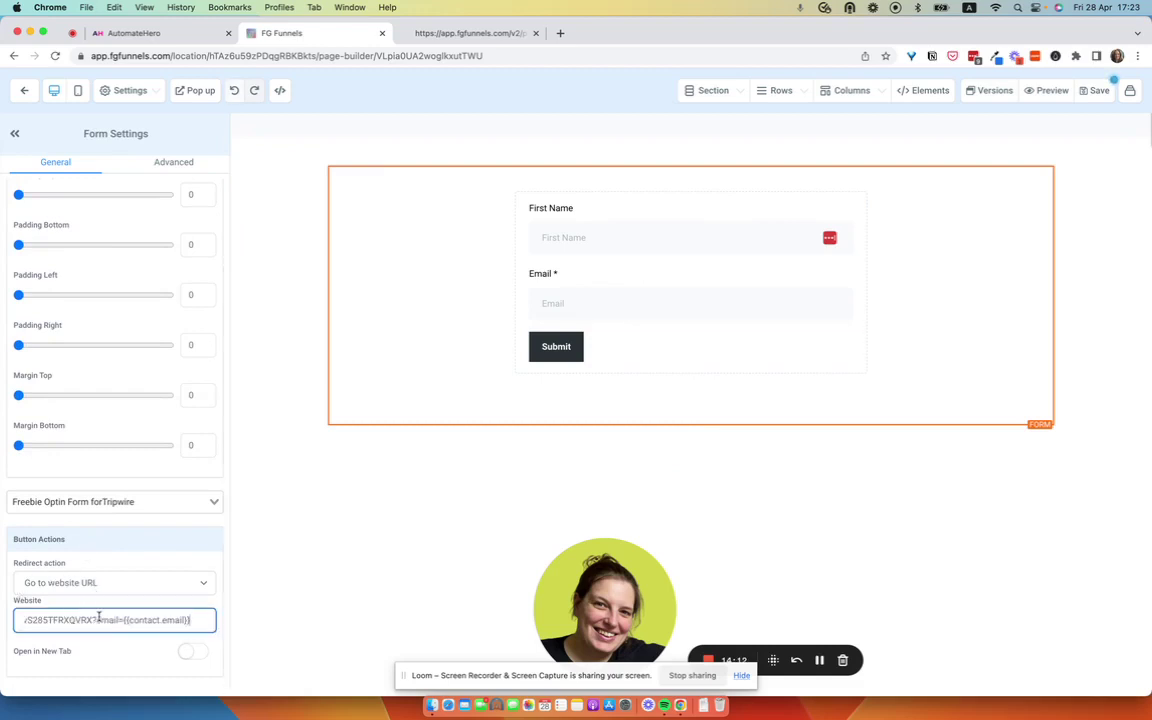
left_click(1097, 91)
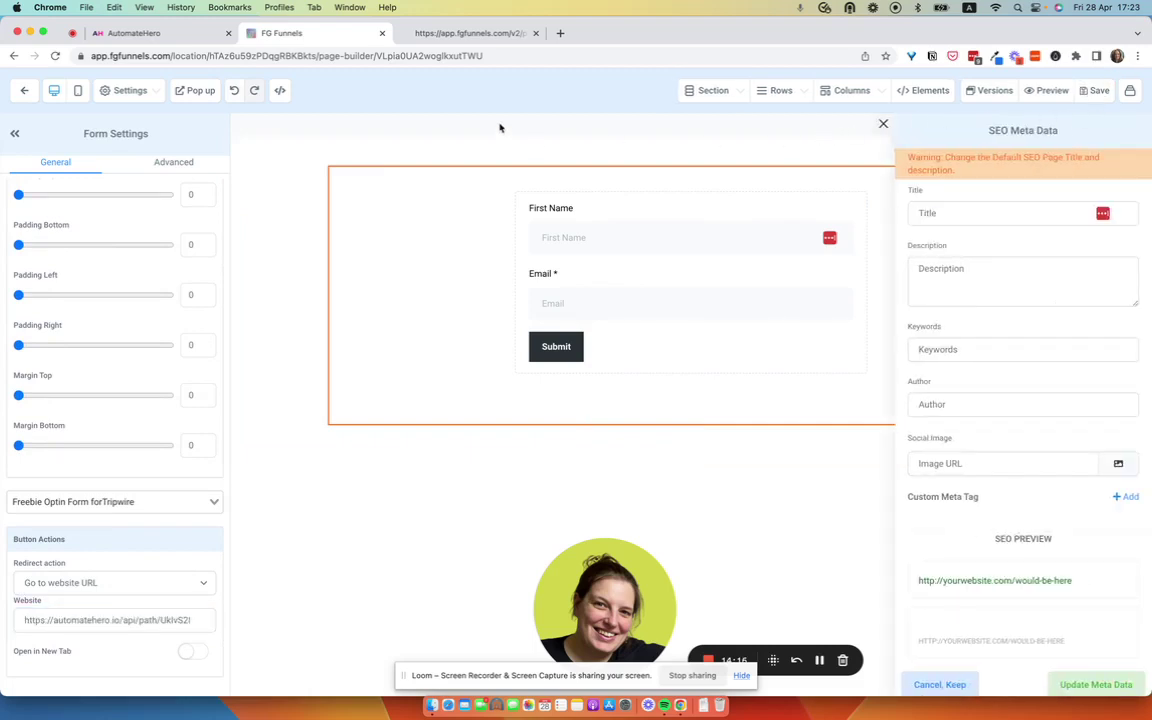
left_click(945, 684)
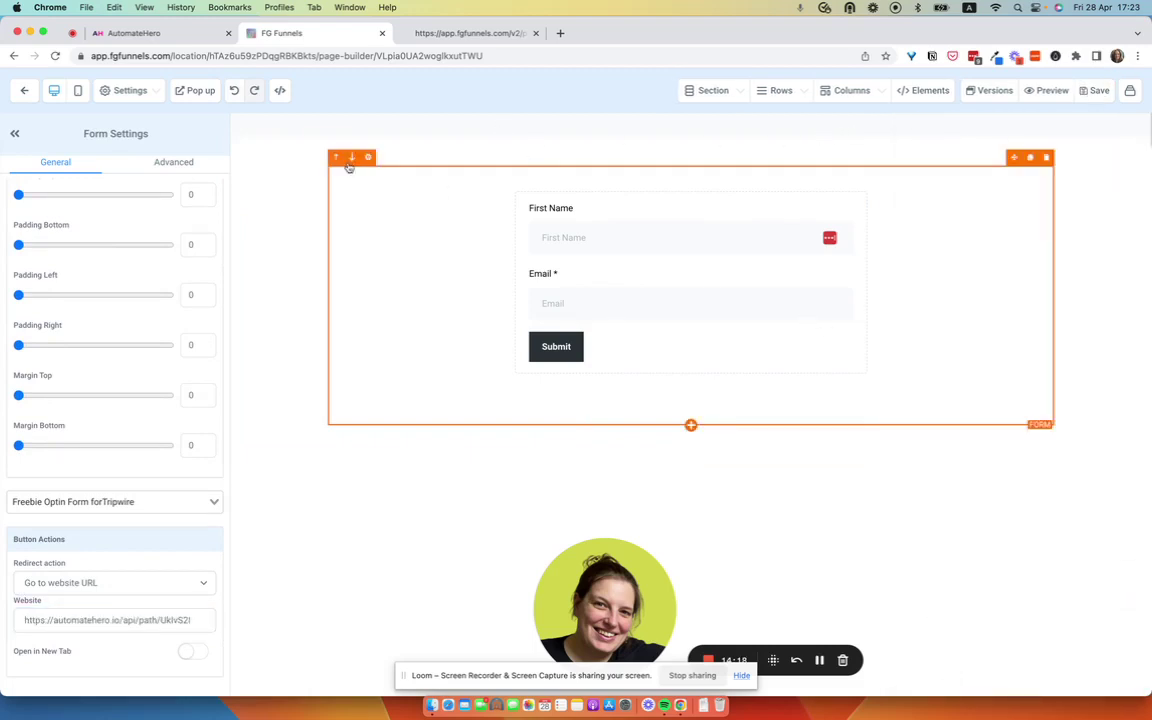
left_click(1093, 93)
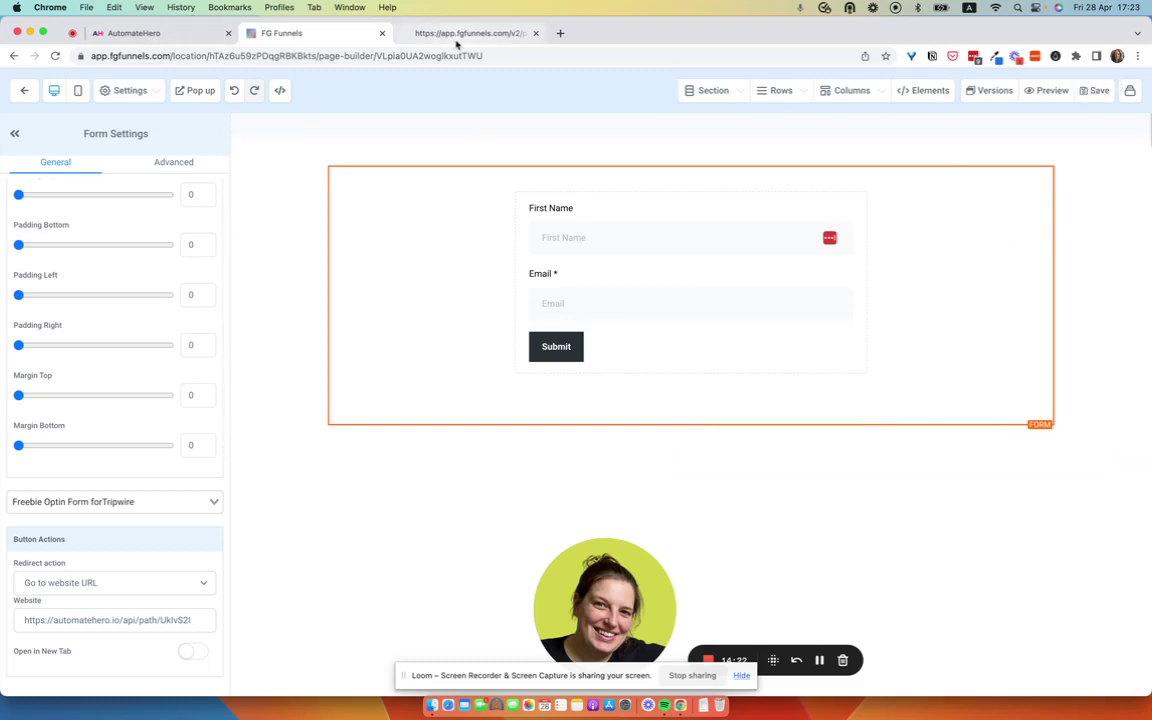
Copy the Email timer's embed code from the countdown hero in AutomateHero and return to FG Funnels
left_click(181, 40)
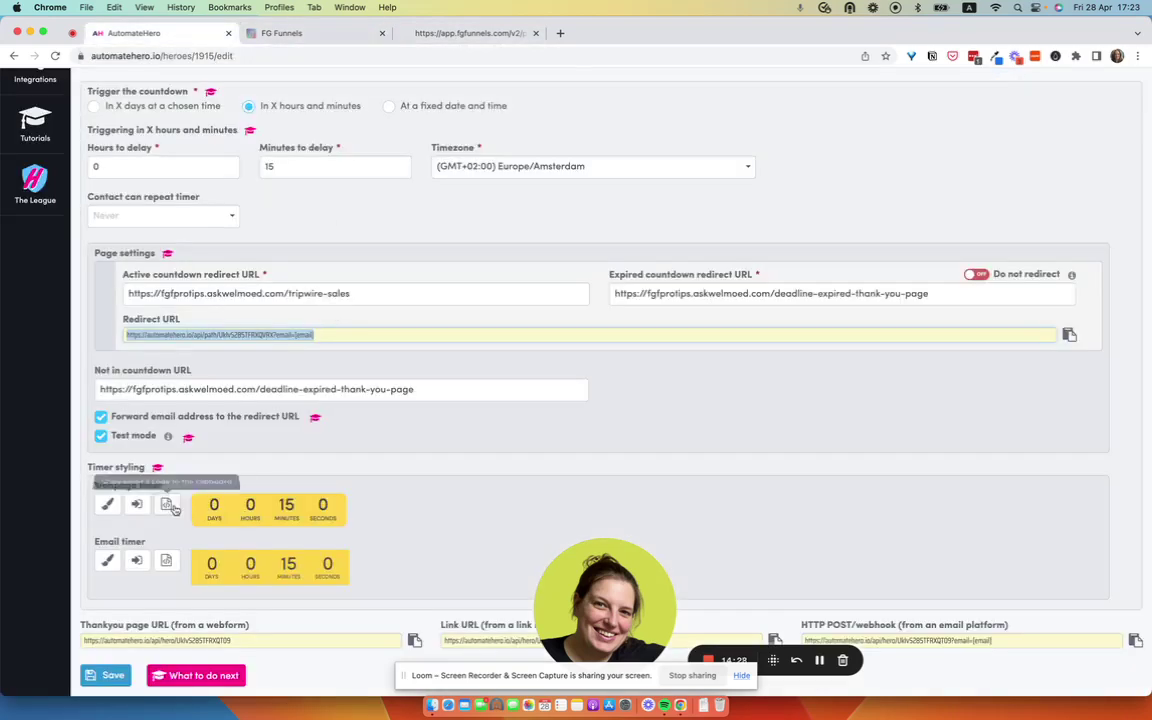
left_click(168, 562)
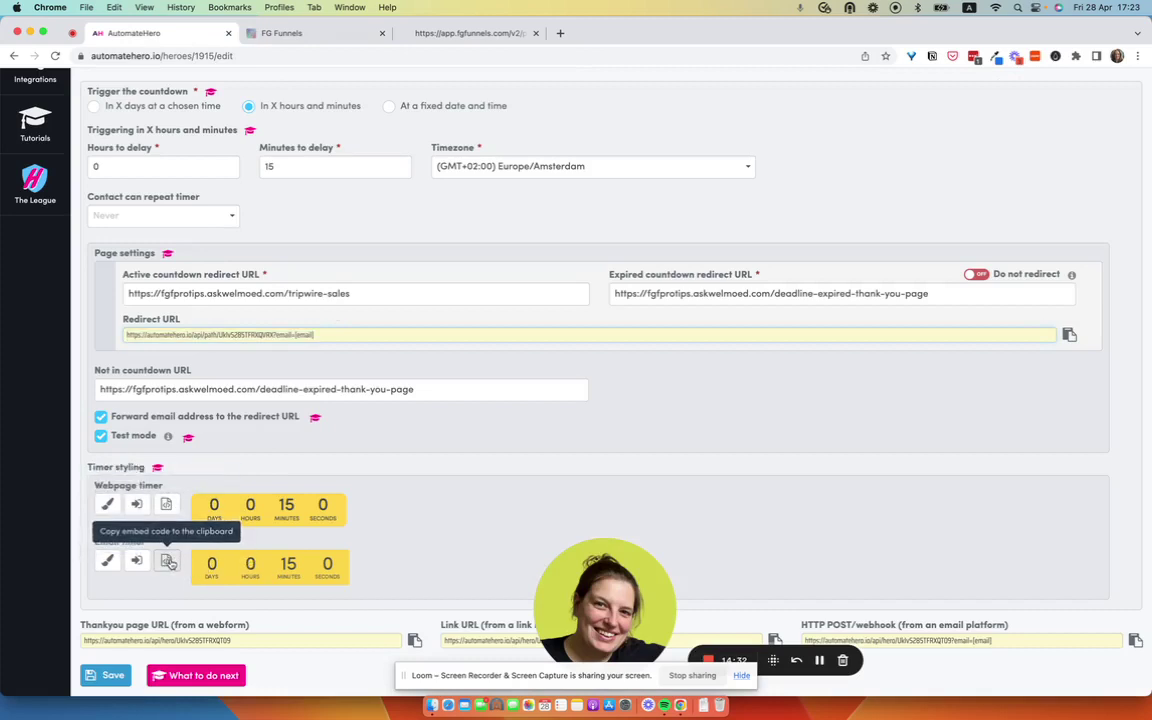
left_click(302, 35)
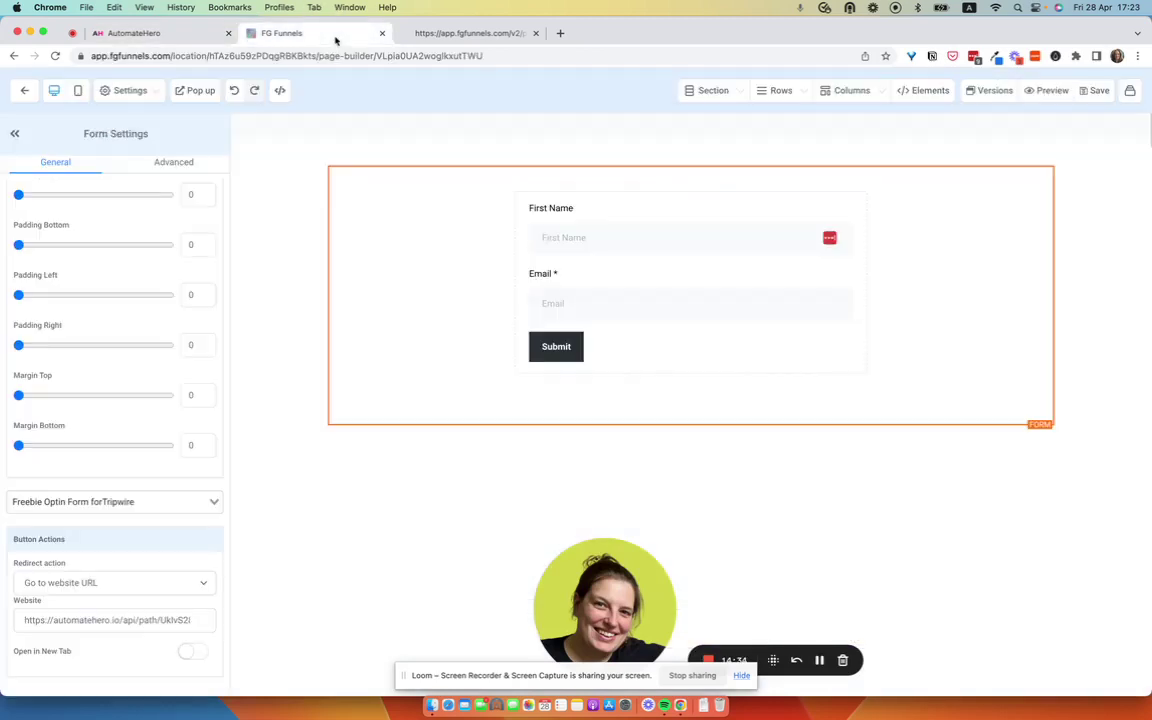
Leave the page editor, find the Freebie Delivery + Tripwire Timer workflow by searching "trip", and open its Email action for editing
left_click(28, 92)
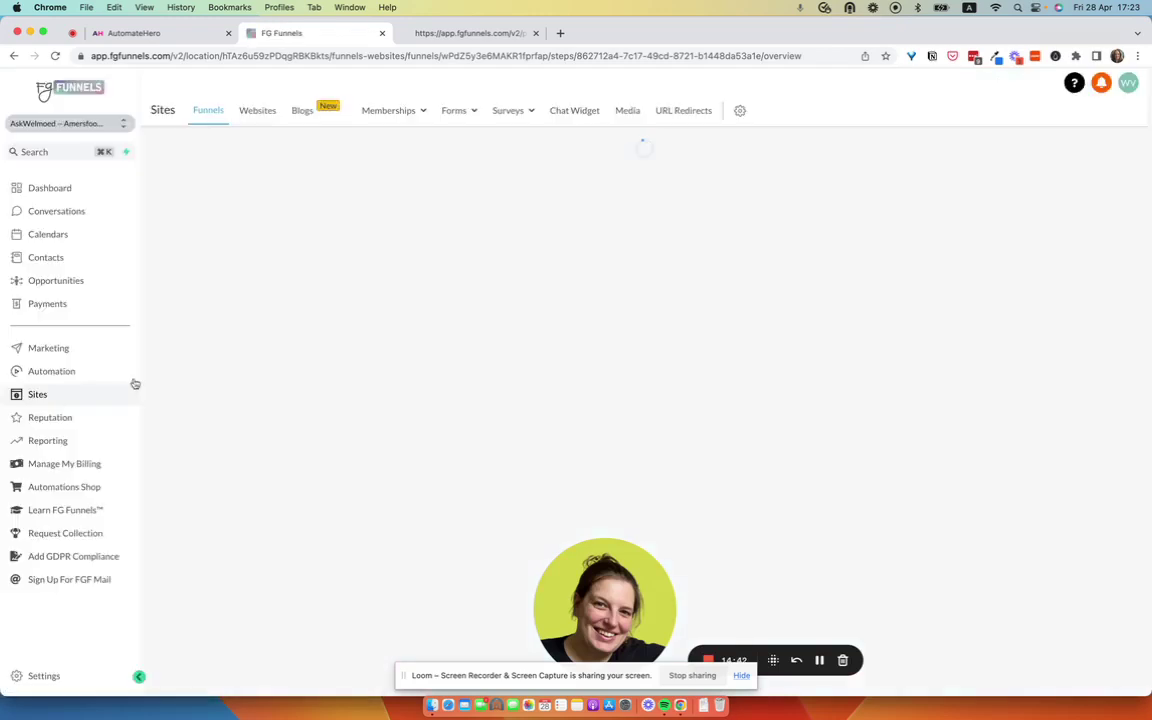
left_click(134, 379)
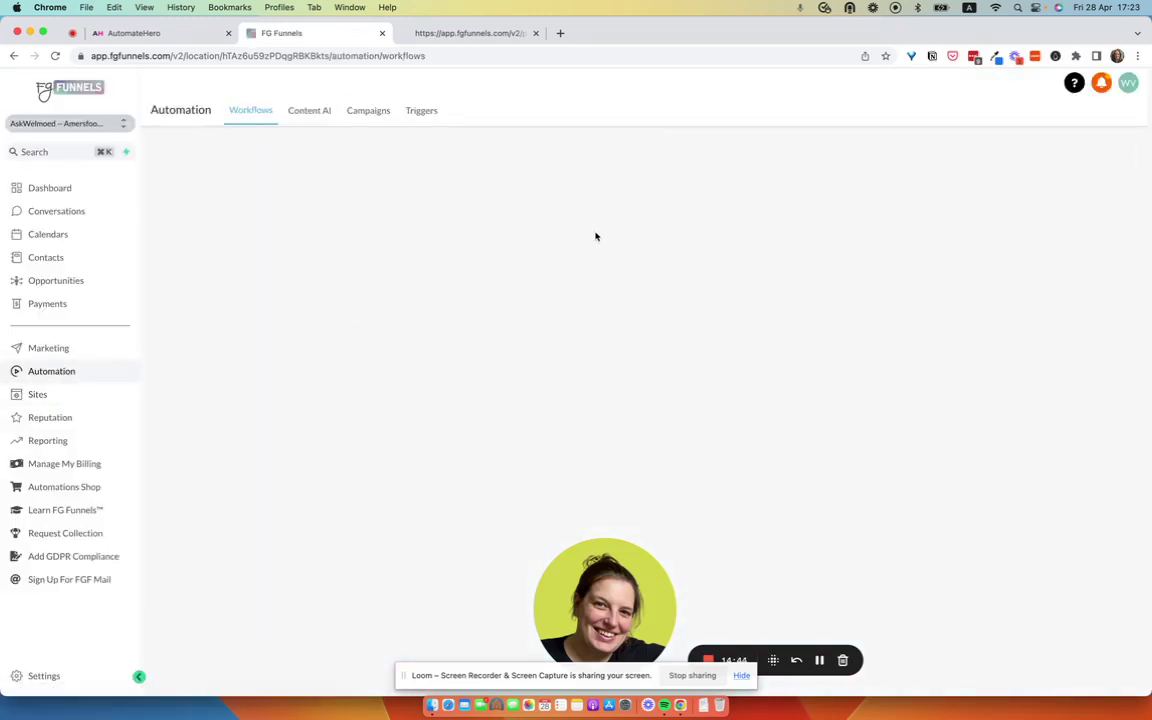
left_click(986, 213)
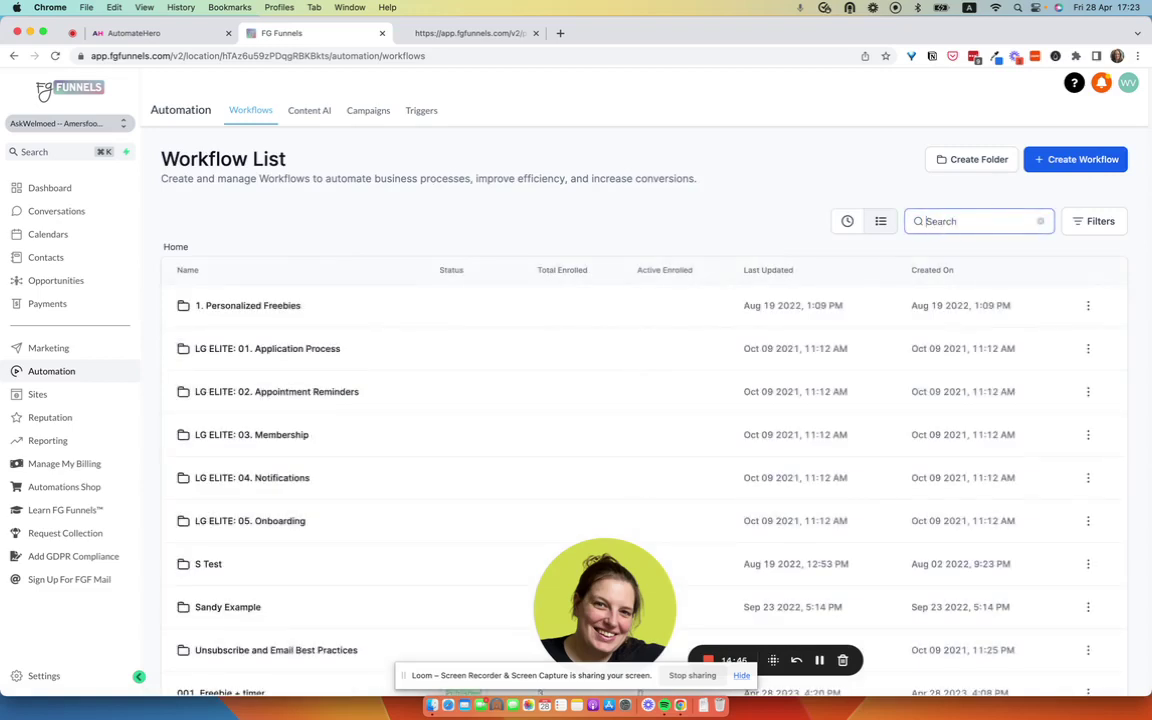
type("trip")
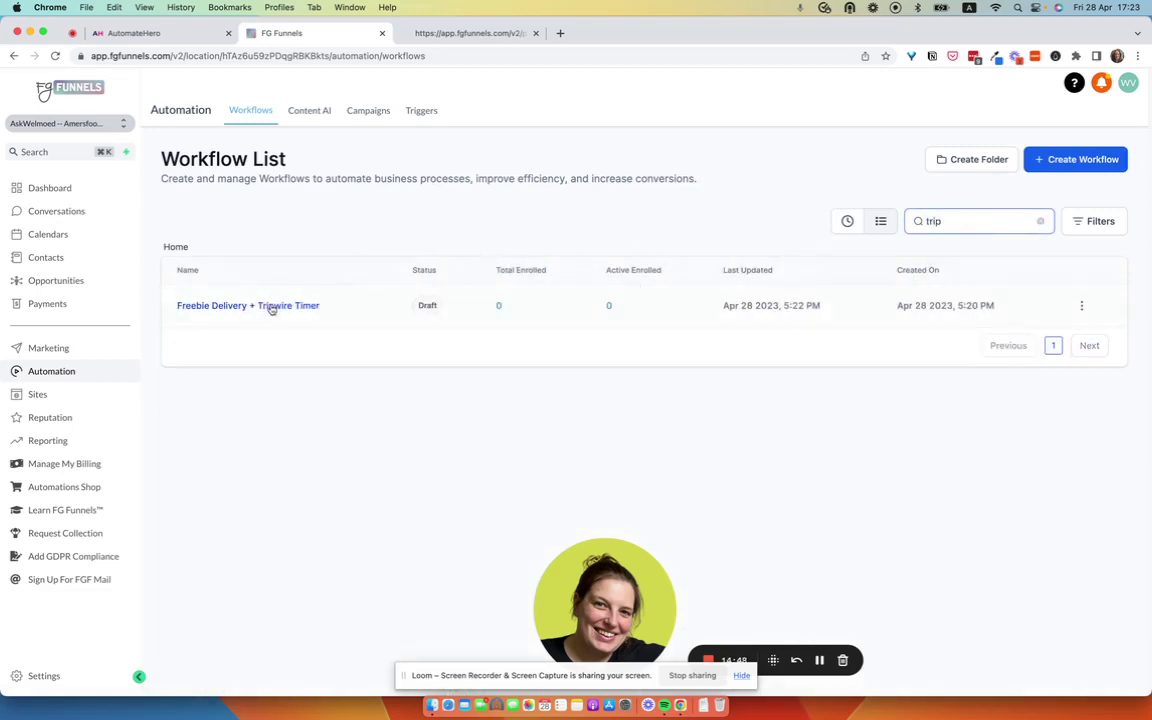
left_click(270, 306)
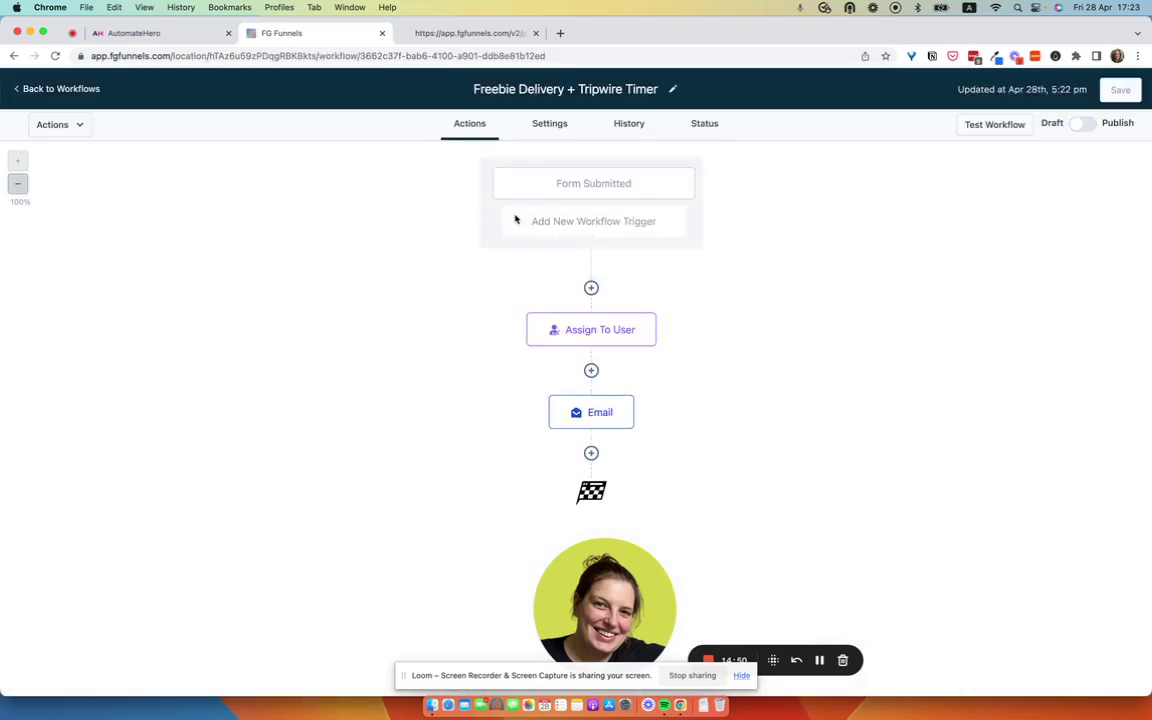
left_click(598, 416)
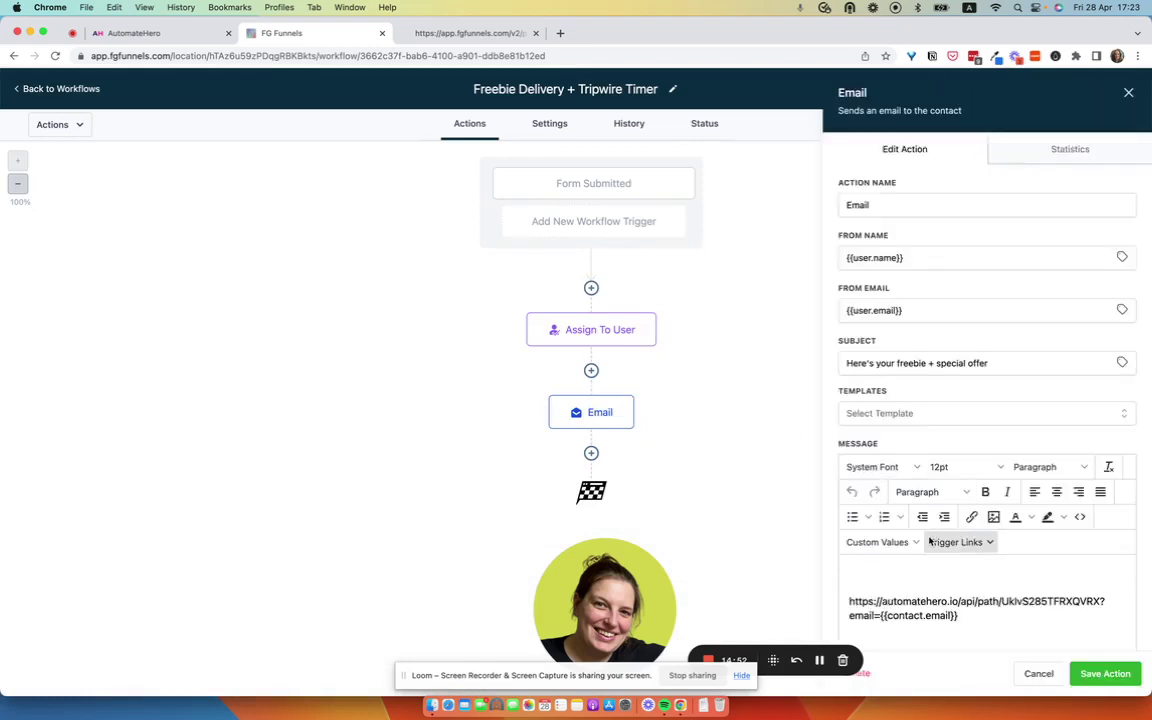
Replace the redirect URL in the email message with the copied email timer embed code
scroll(964, 548, "down", 1)
left_click_drag(960, 549, 882, 523)
key("BackSpace")
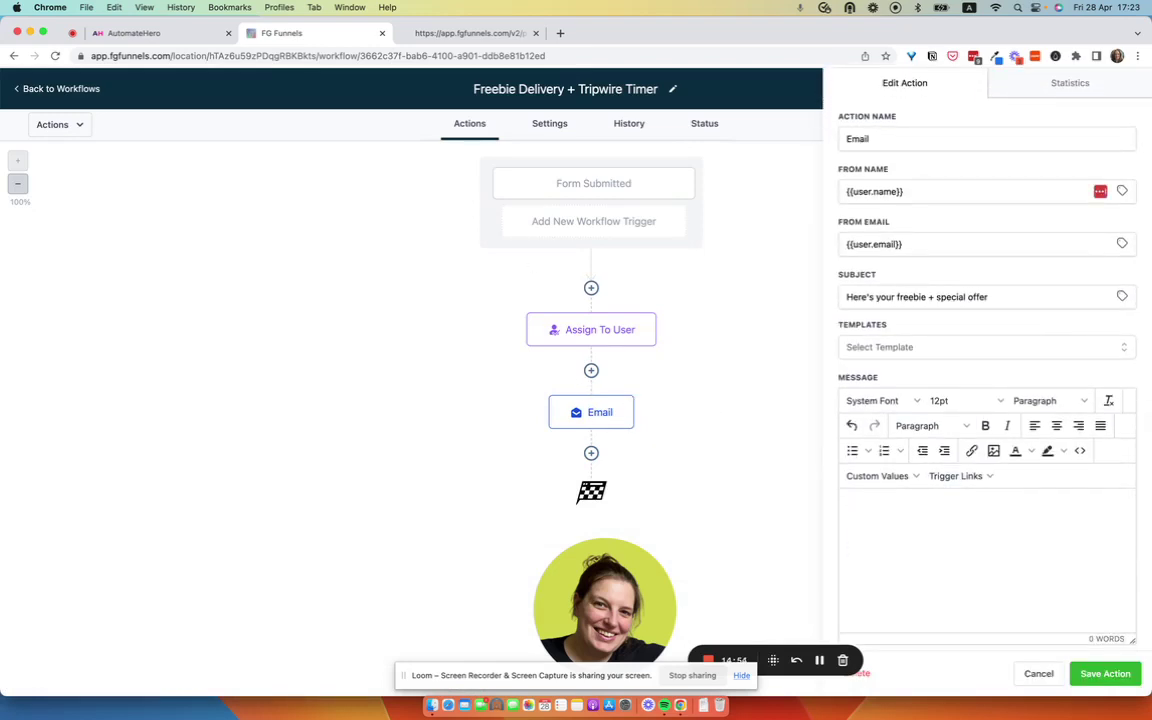
key("super+v")
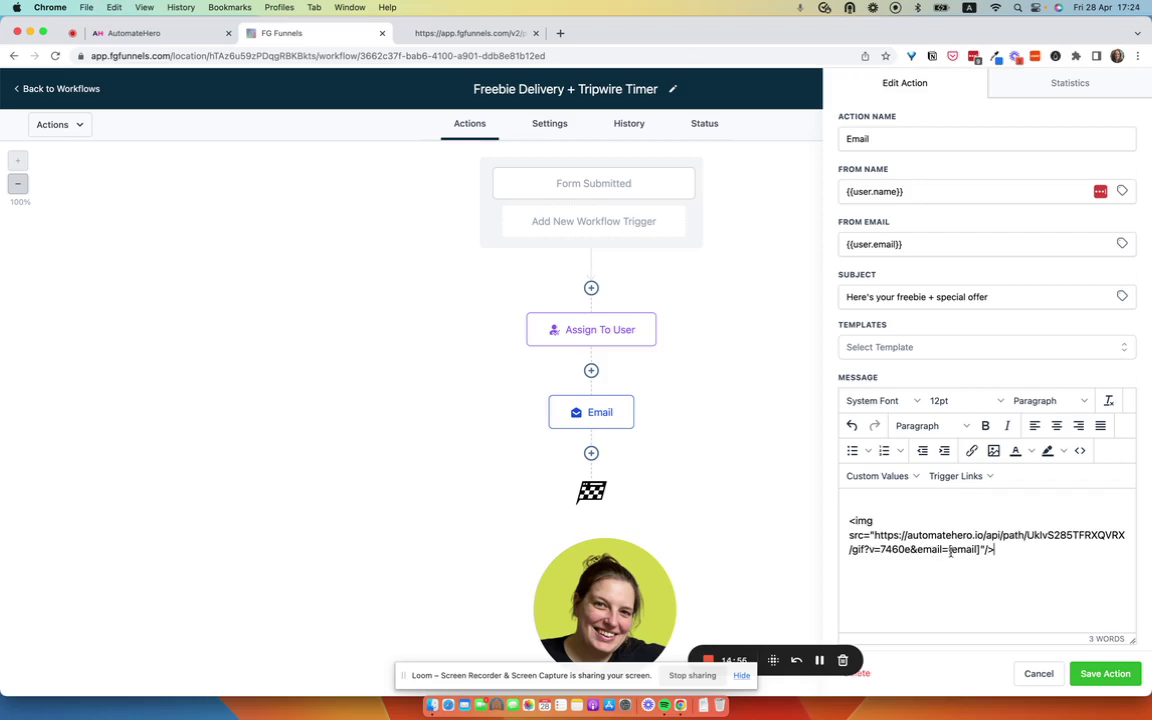
Replace the [email] placeholder in the timer's embed code with the contact Email custom value {{contact.email}}
left_click_drag(949, 549, 978, 549)
left_click(1005, 561)
left_click(877, 476)
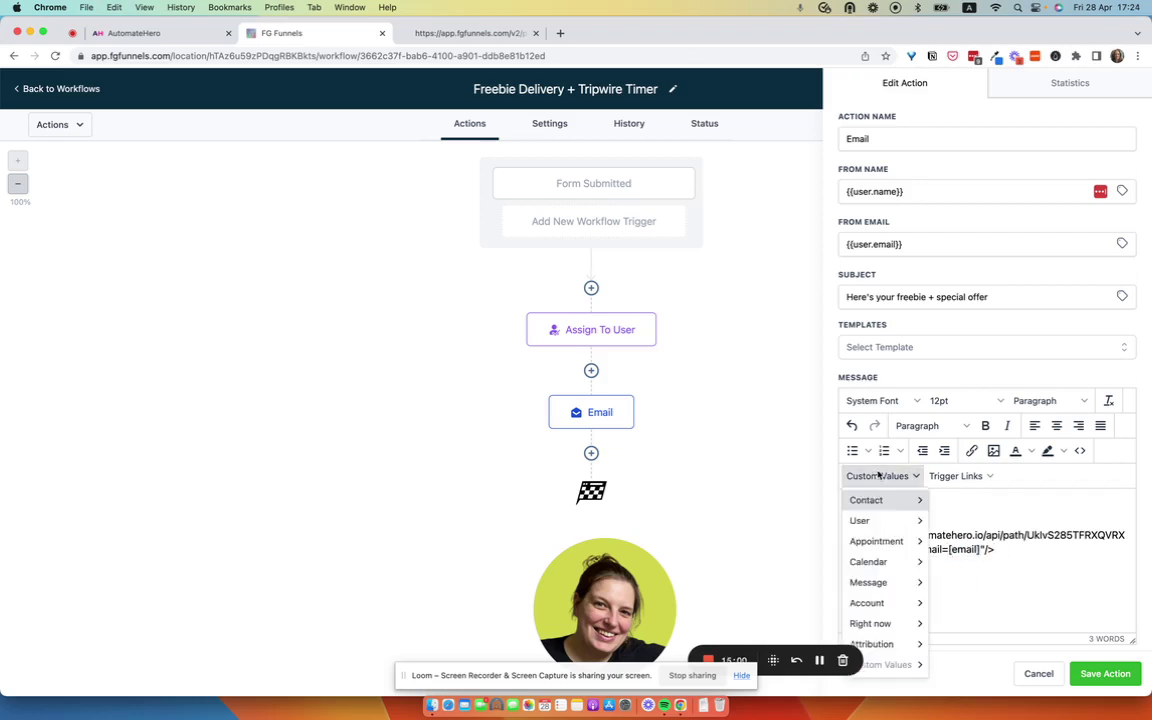
mouse_move(885, 510)
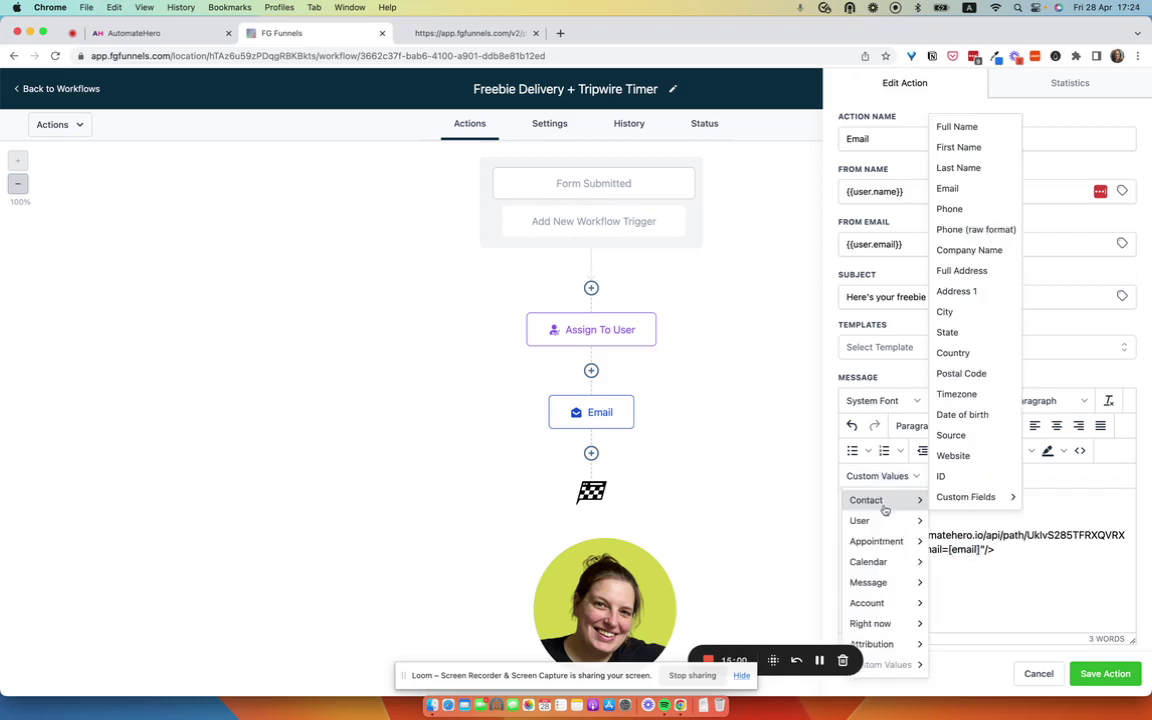
left_click(950, 190)
left_click_drag(930, 578, 848, 580)
key("super+c")
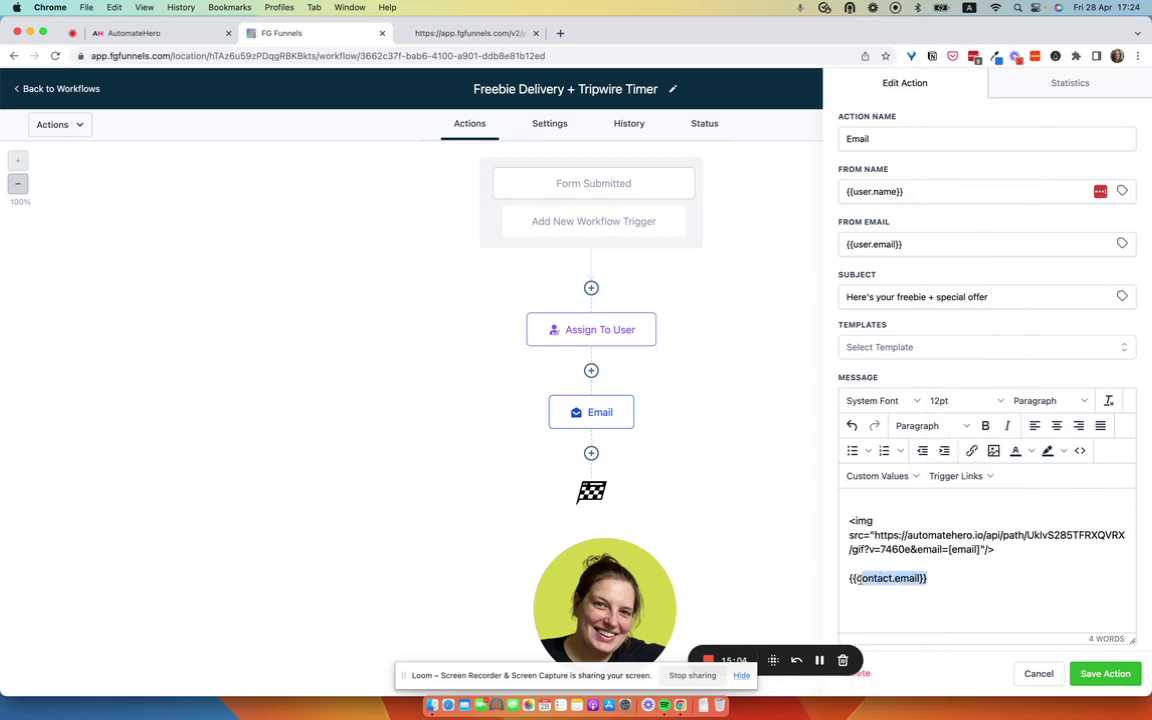
key("BackSpace")
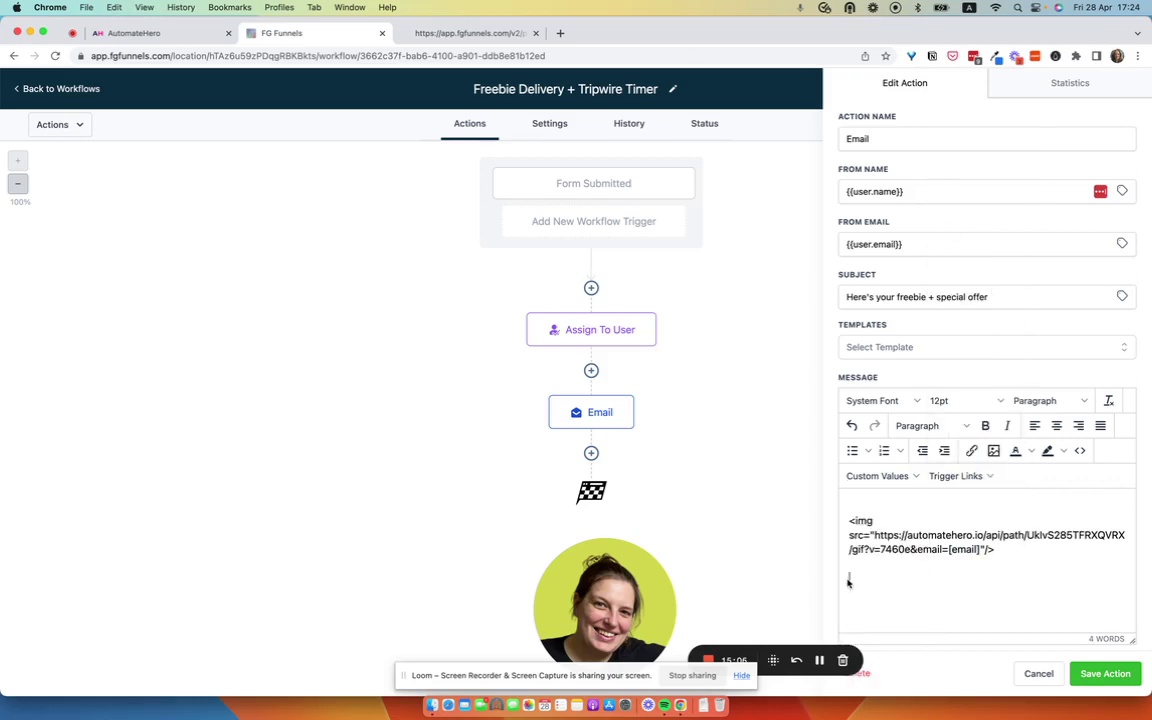
left_click_drag(947, 550, 967, 550)
key("super+v")
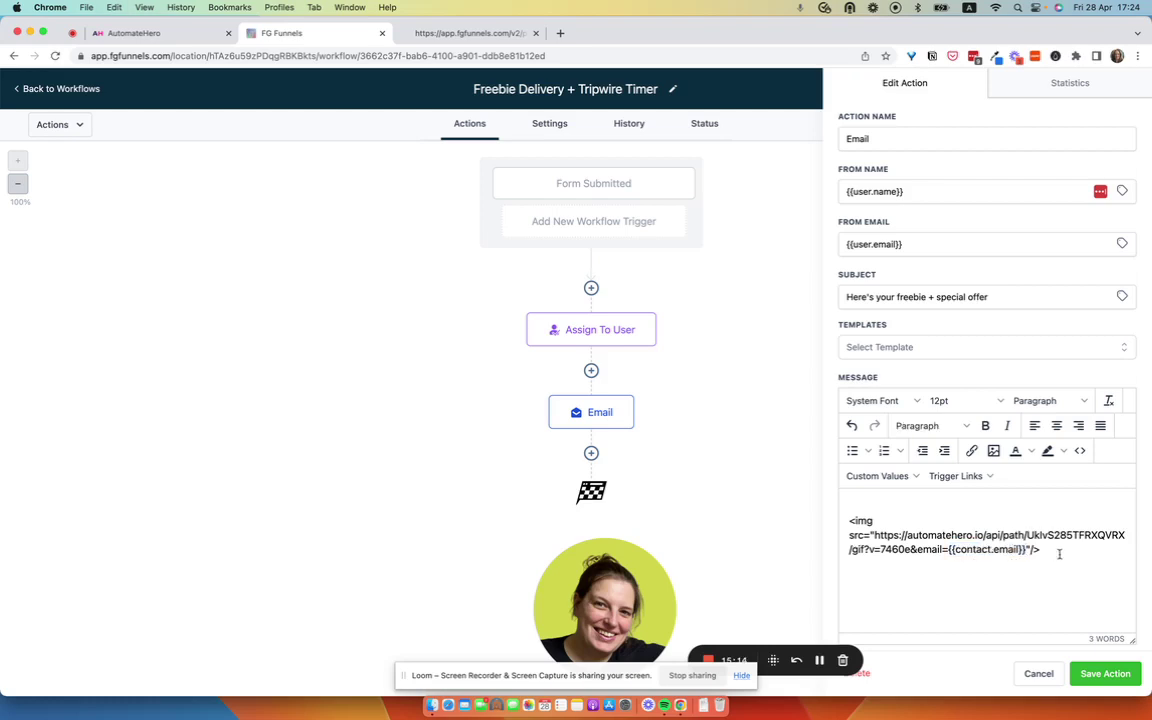
Cut the embed code from the message, paste it into the message's source code in place of the line-break tags, and save the source
left_click_drag(1050, 550, 848, 520)
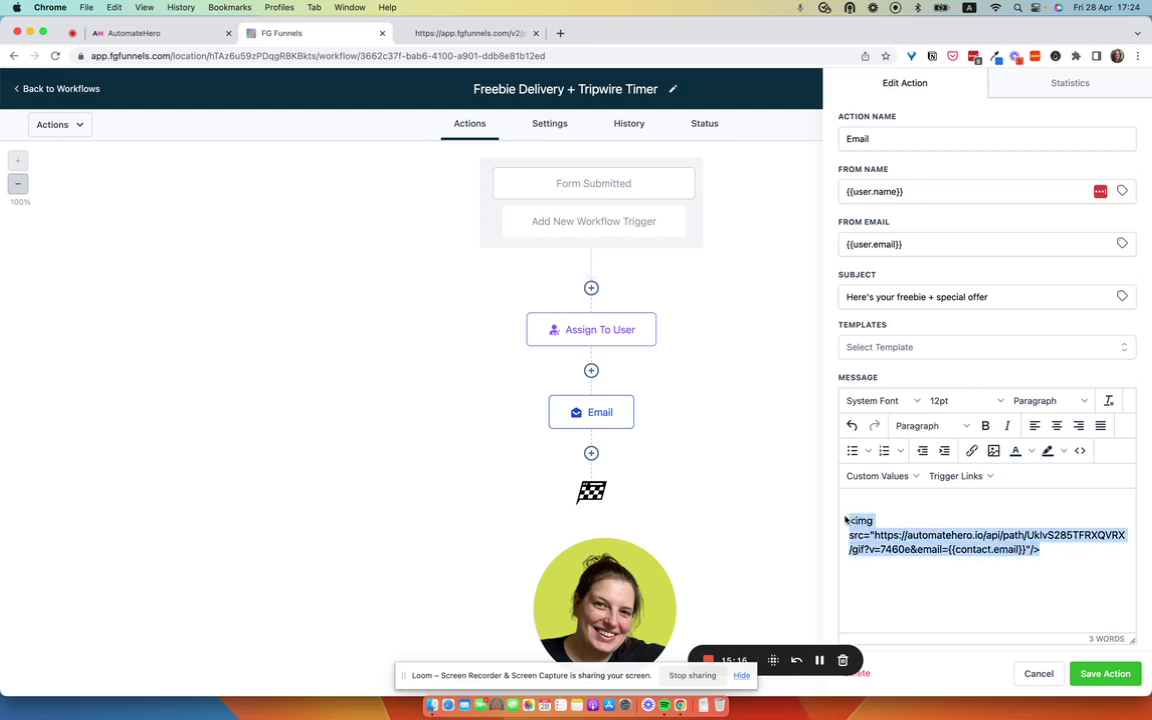
key("super+x")
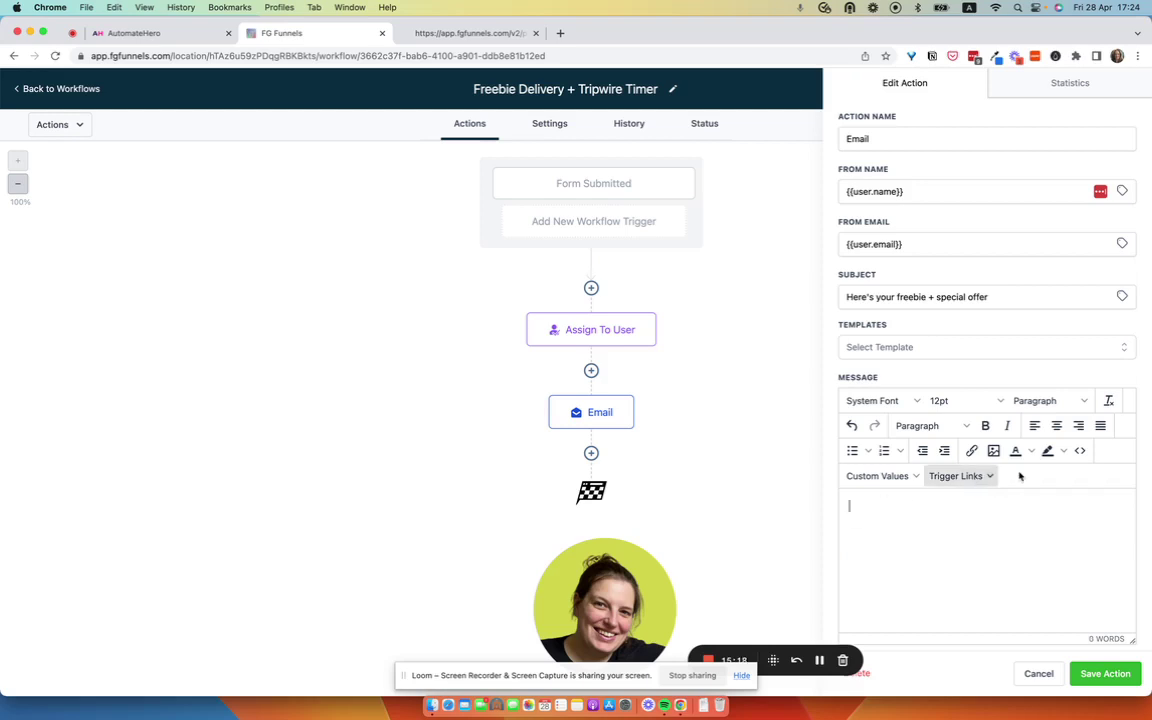
left_click(1079, 451)
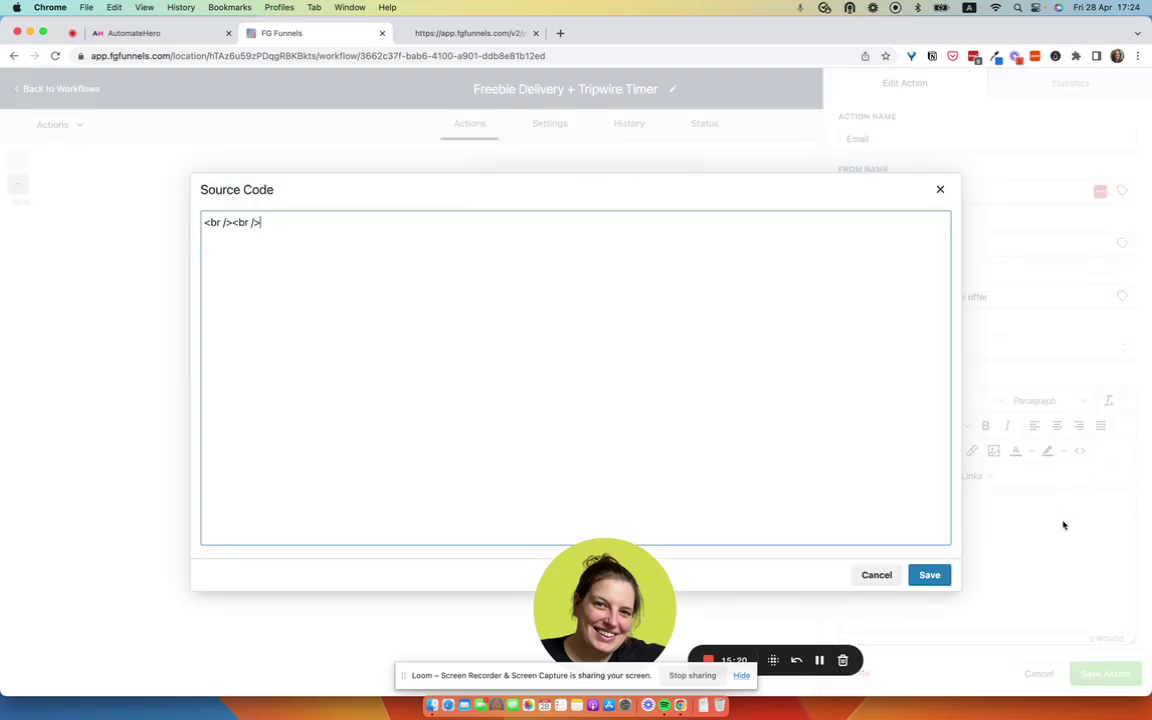
key("super+a")
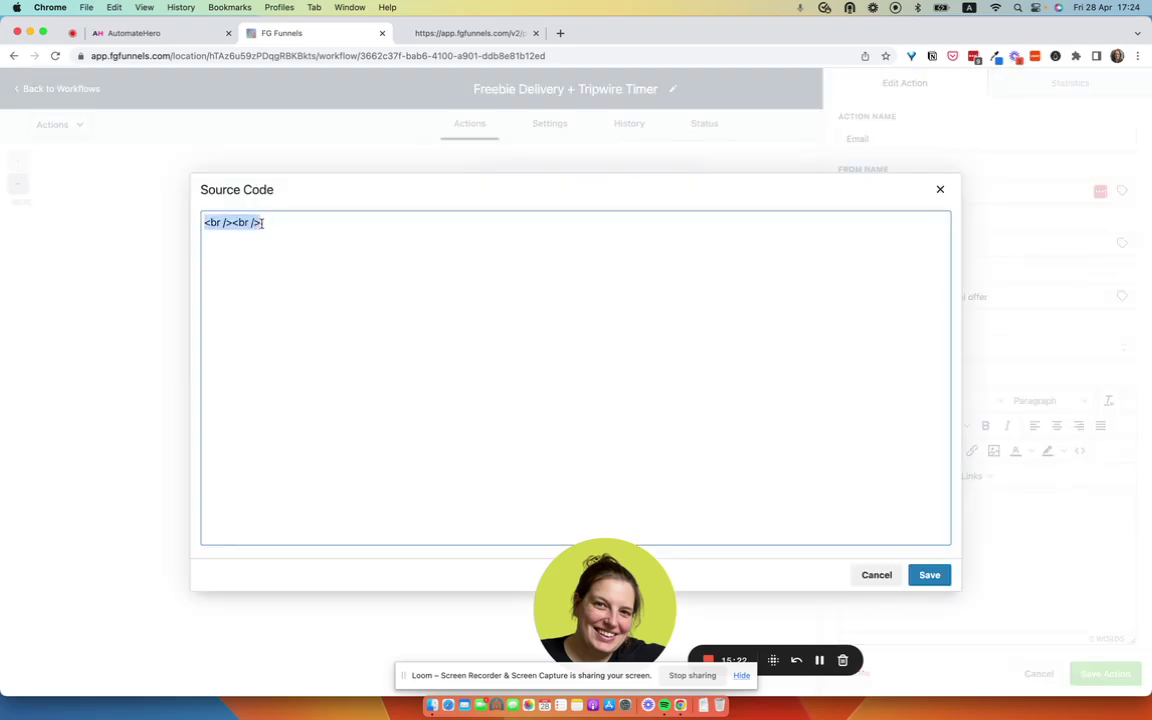
key("BackSpace")
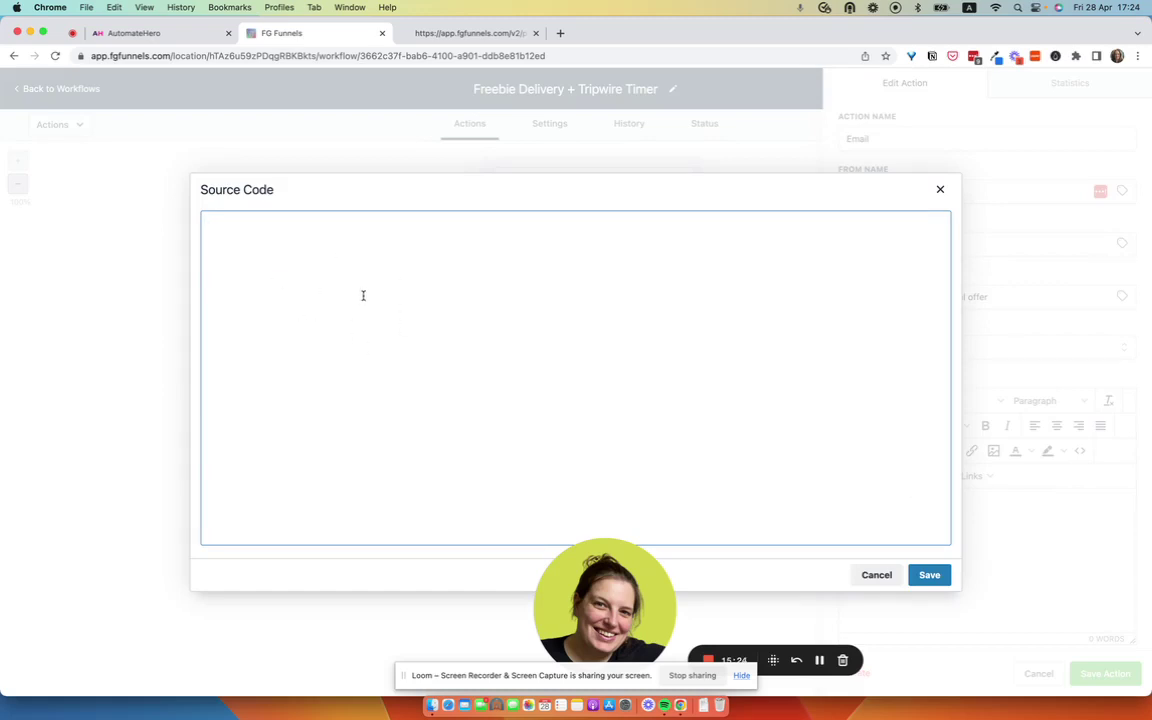
key("super+v")
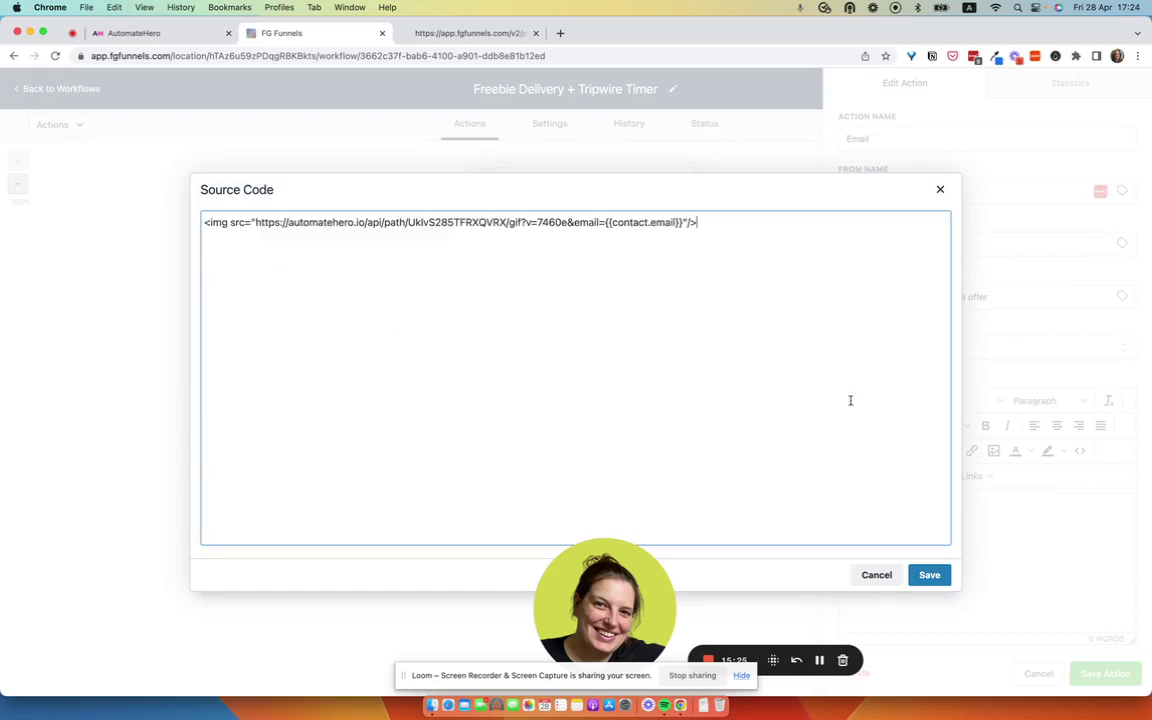
left_click(929, 574)
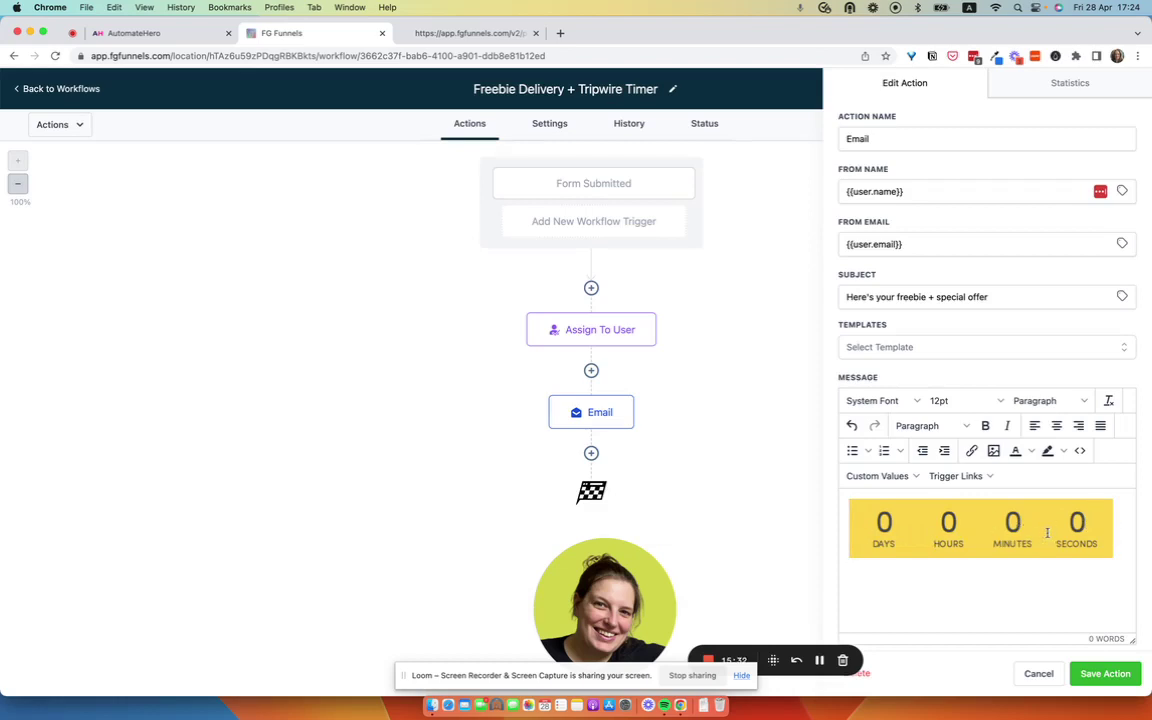
Below the timer, write the greeting "Hi {{contact.first_name}}," using the First Name custom value, followed by the line "HERE IS YOUR FREEBIE"
left_click(1083, 576)
key("Return")
type("Hi")
left_click(880, 476)
mouse_move(866, 500)
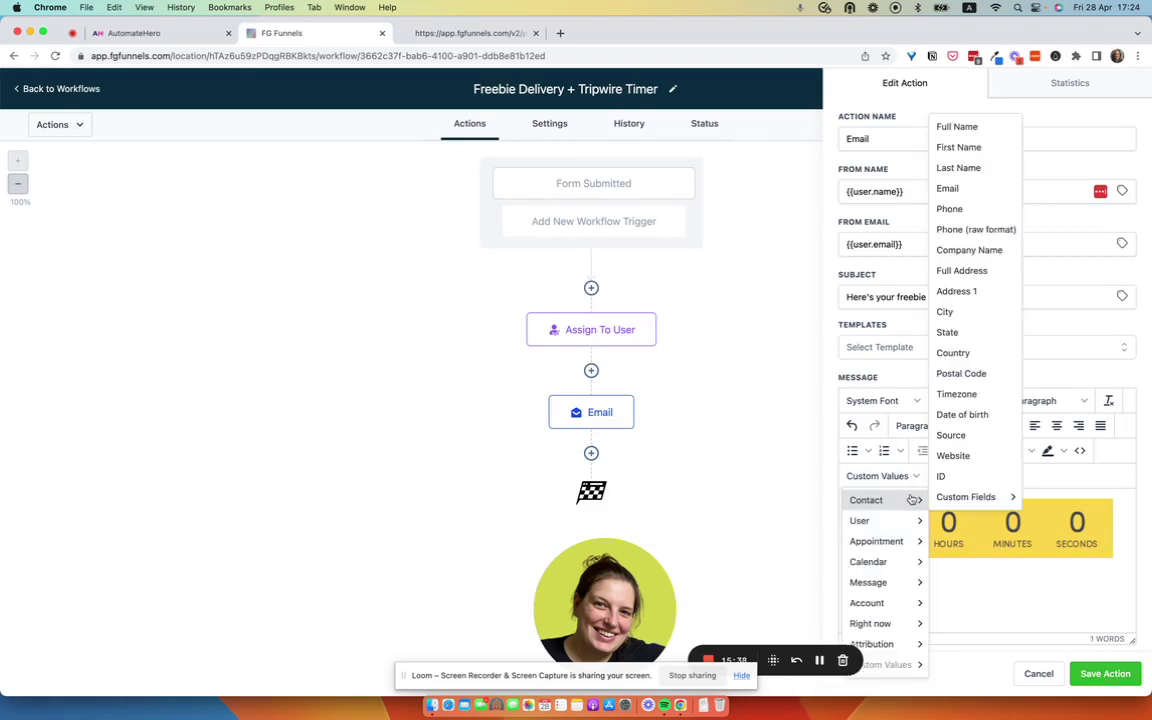
left_click(958, 147)
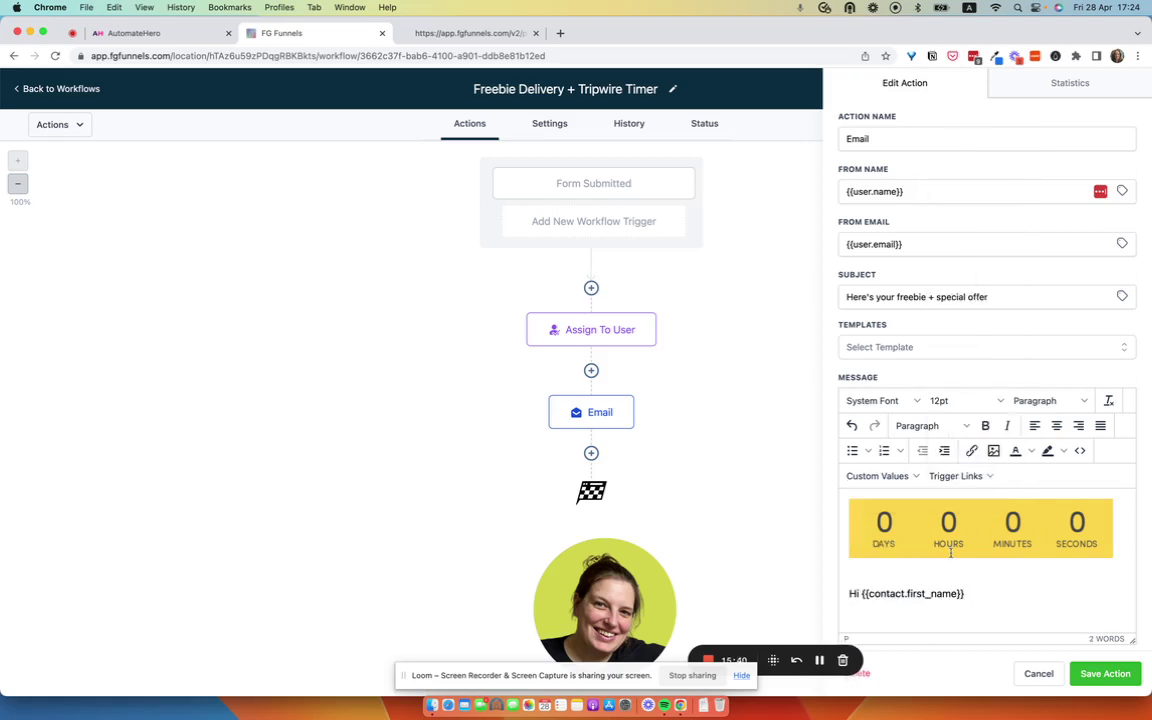
key("Return")
type("HERE IS Y(OUR C")
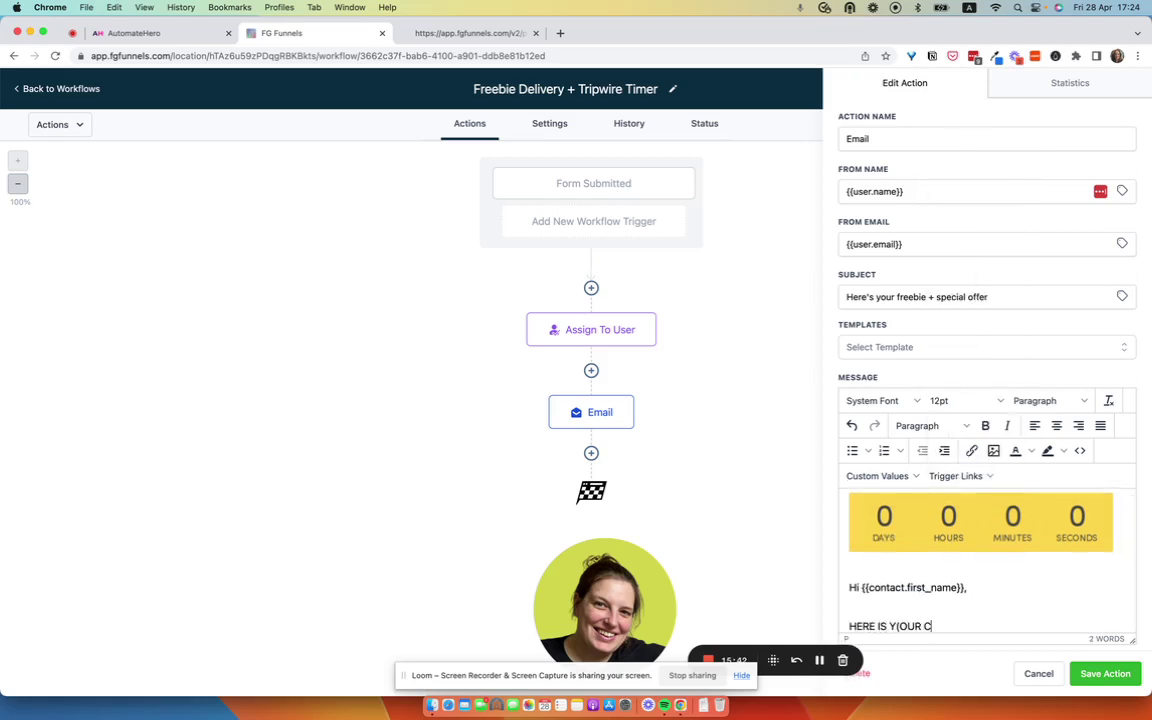
type("OUR FREEBIE")
key("Return")
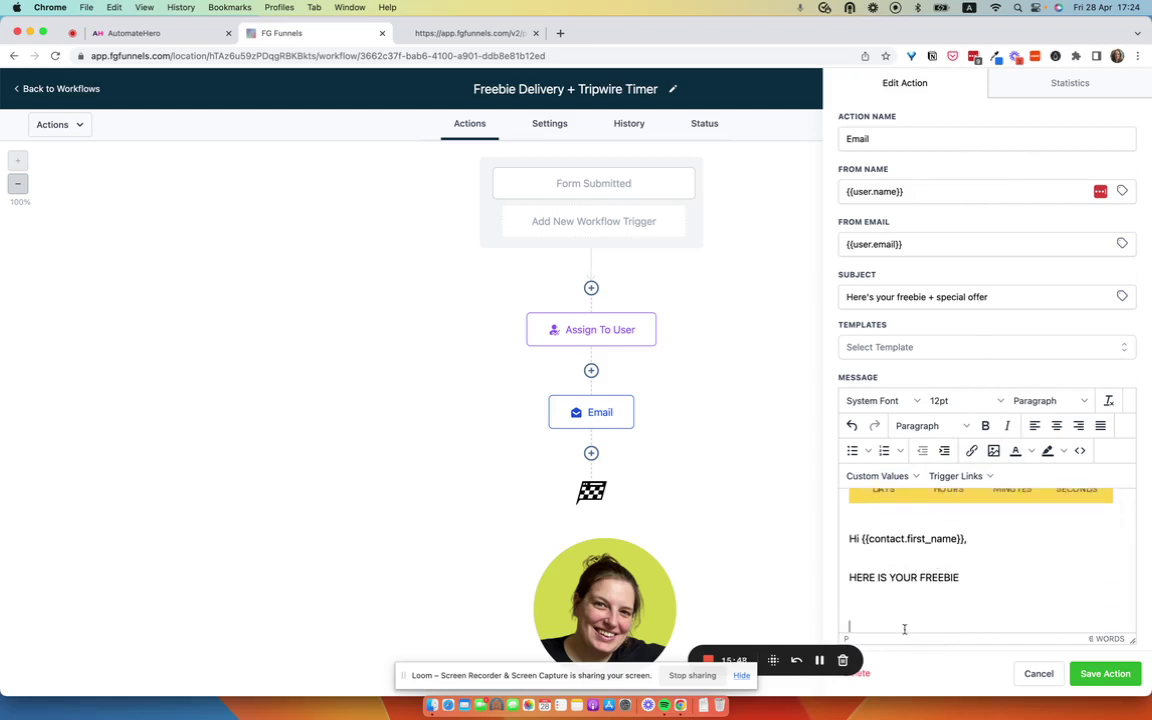
Copy the Redirect URL from the countdown hero's page settings in AutomateHero and return to the FG Funnels workflow
left_click(442, 34)
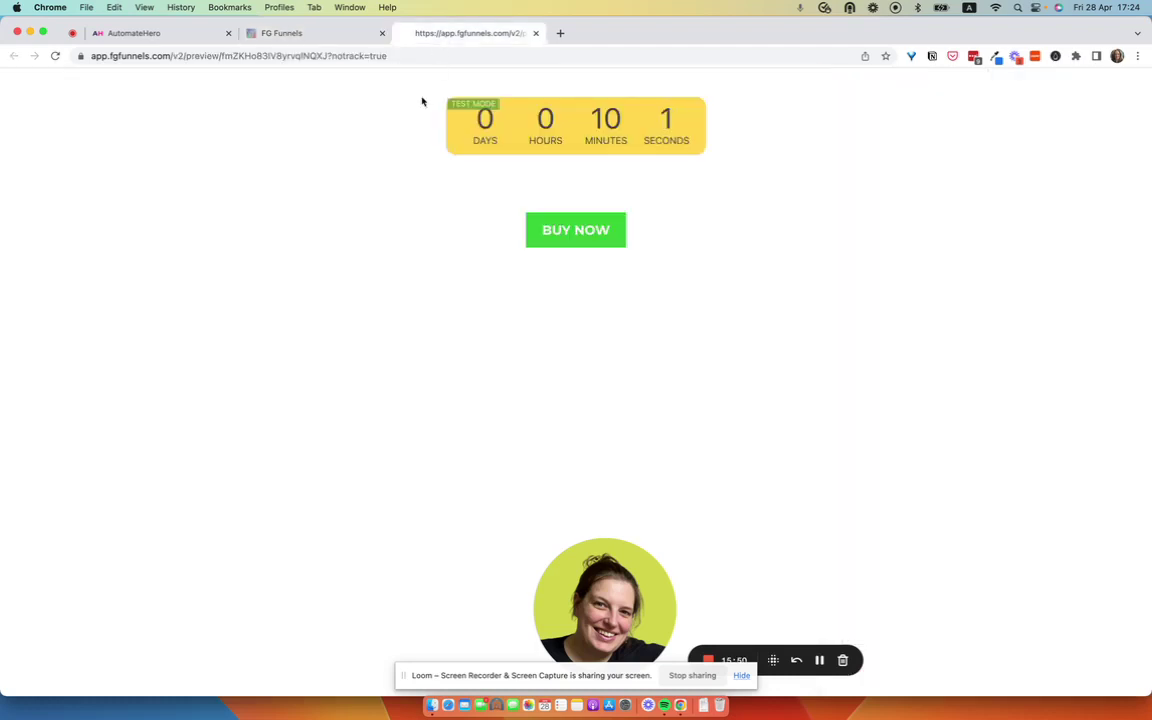
left_click(195, 34)
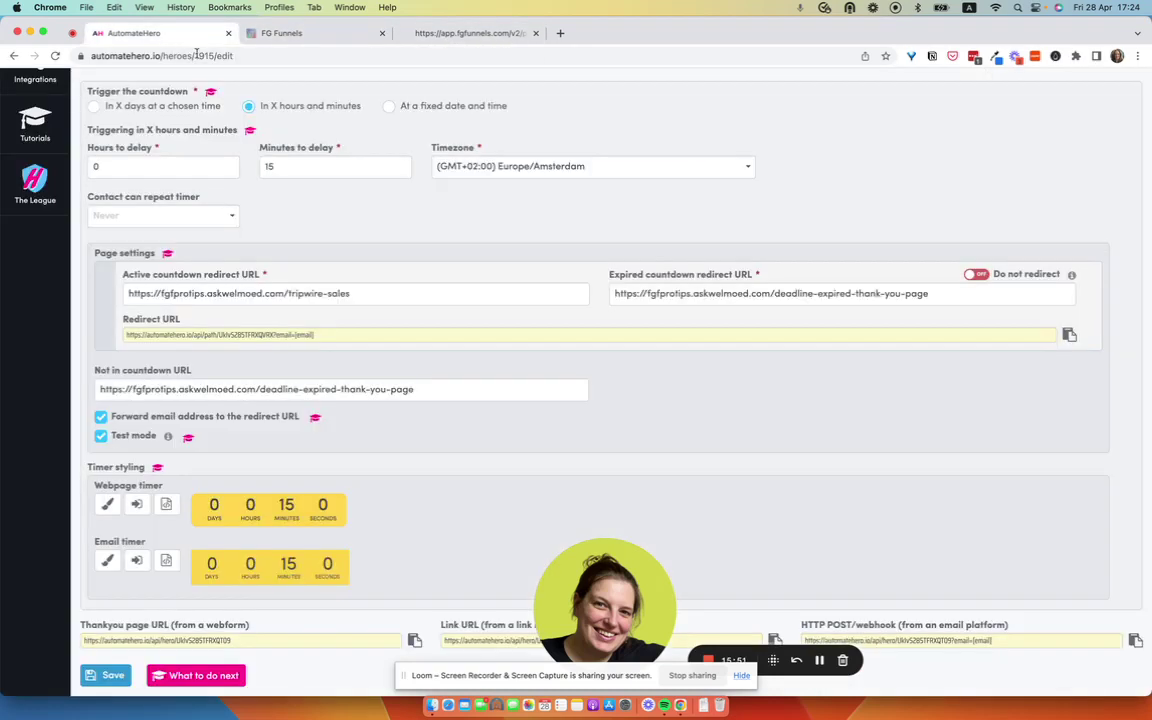
triple_click(320, 331)
left_click(432, 33)
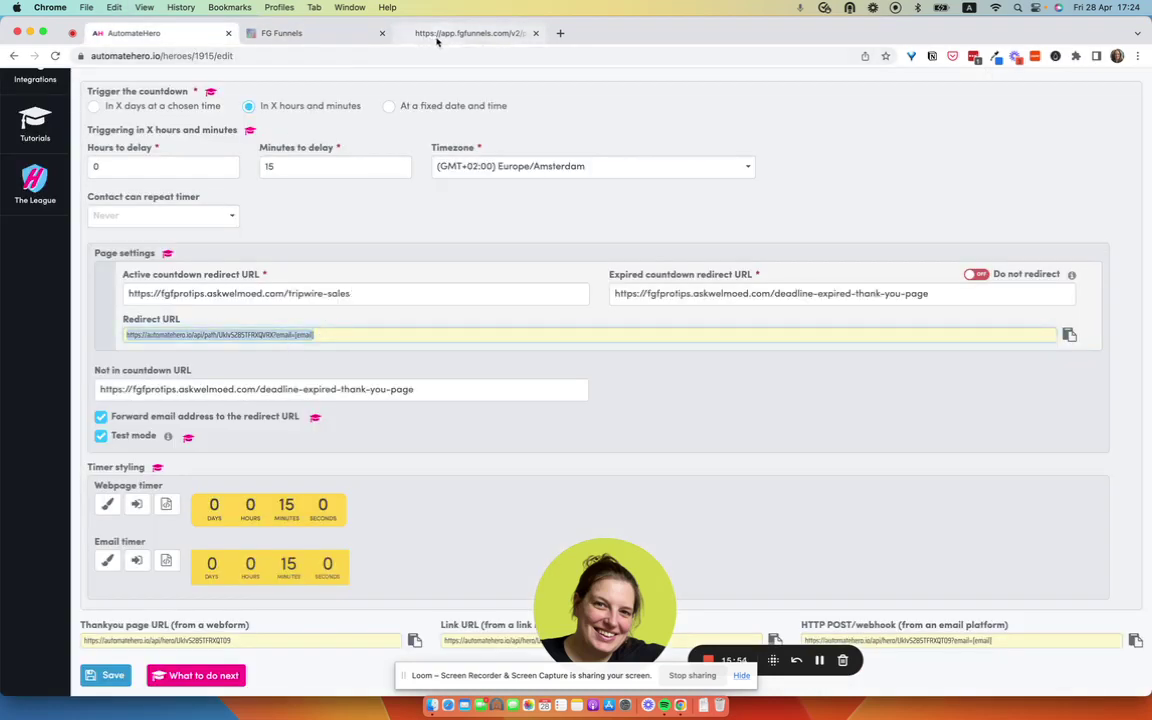
left_click(303, 34)
Add the line "CHECK OUT THE OFFER HERE" below the freebie line in the email message
type("CHECK. OU")
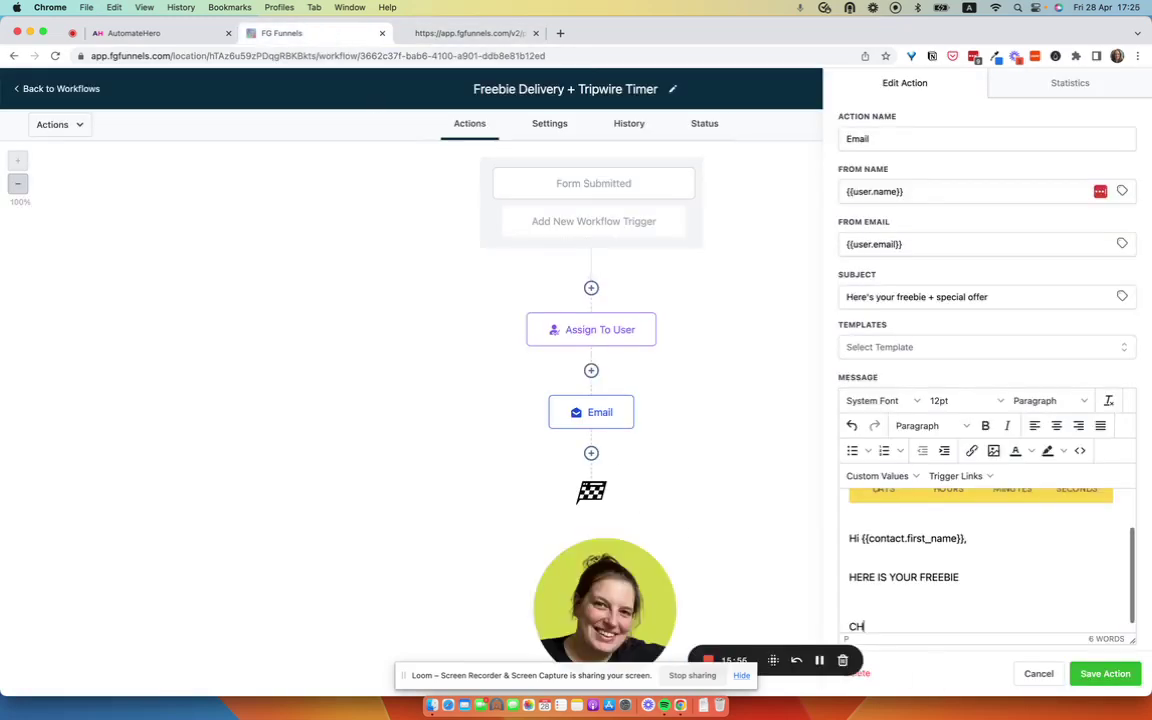
key("BackSpace")
type("OUT THE IF")
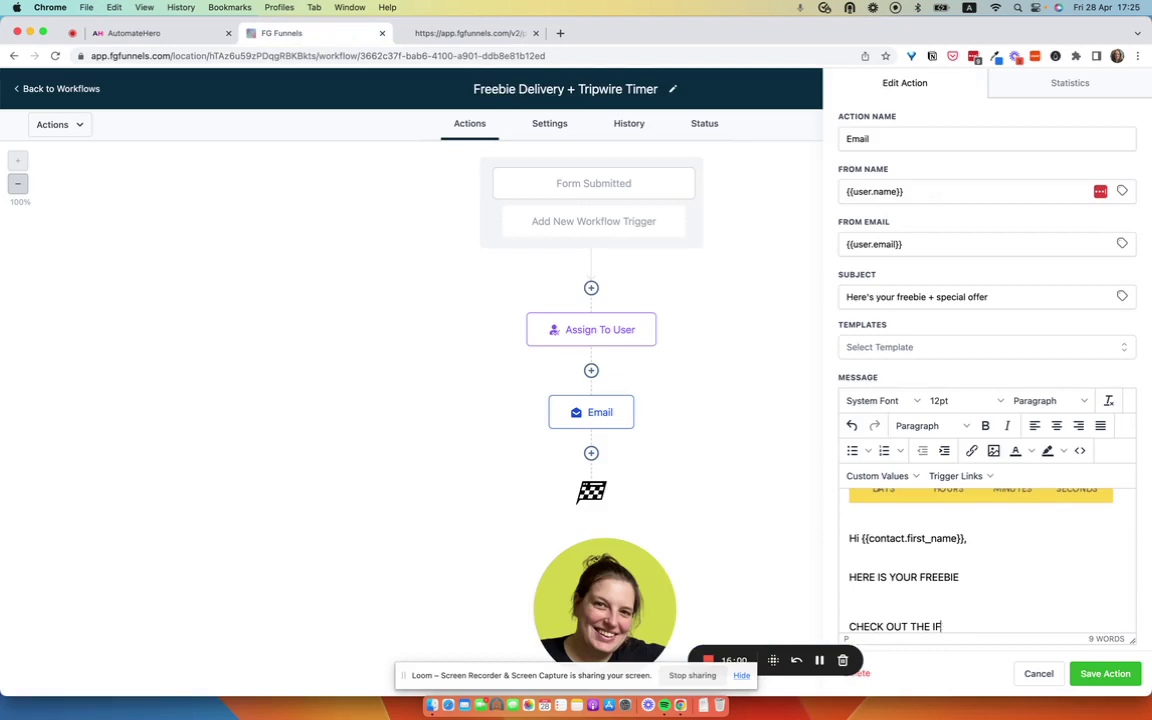
type("FER HERE")
Paste the copied AutomateHero redirect URL ending in ?email=[email] on a new line below the offer text
double_click(947, 625)
left_click(1008, 620)
scroll(1008, 620, "down", 1)
key("Return")
key("Return")
type("https://automatehero.io/api/path/UklvS285TFRXQVRX?email=[email]")
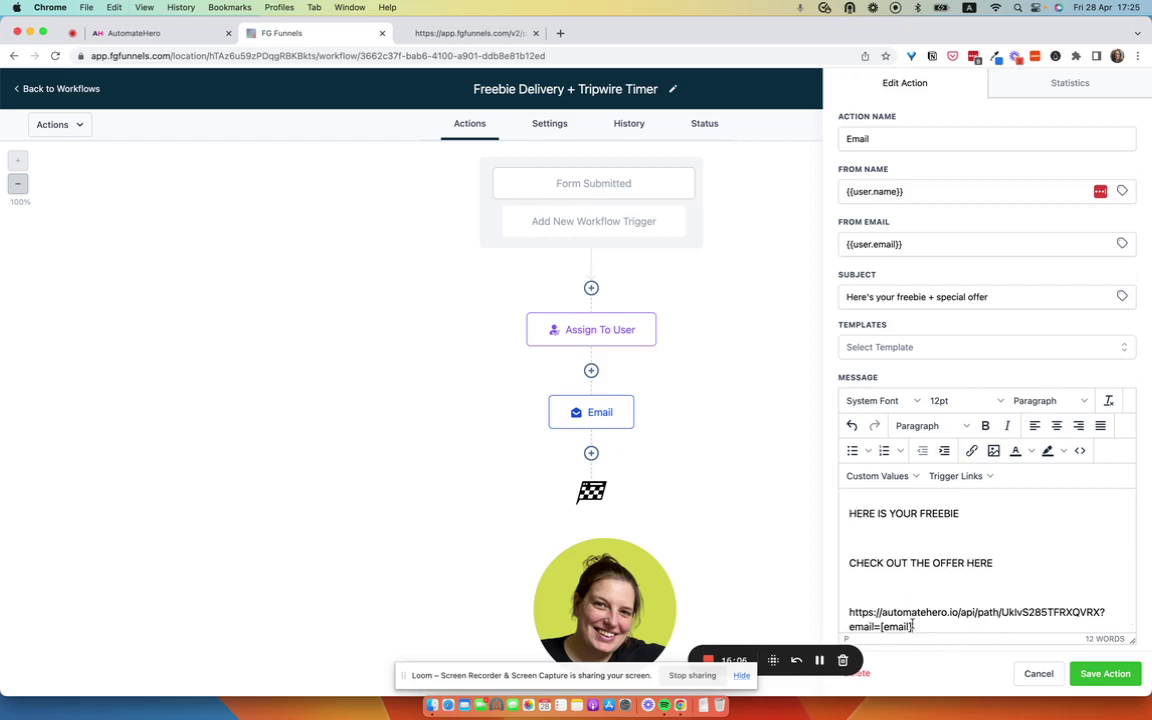
Insert the contact Email custom value {{contact.email}} on a new line below the redirect URL
scroll(908, 540, "up", 1)
scroll(906, 545, "down", 1)
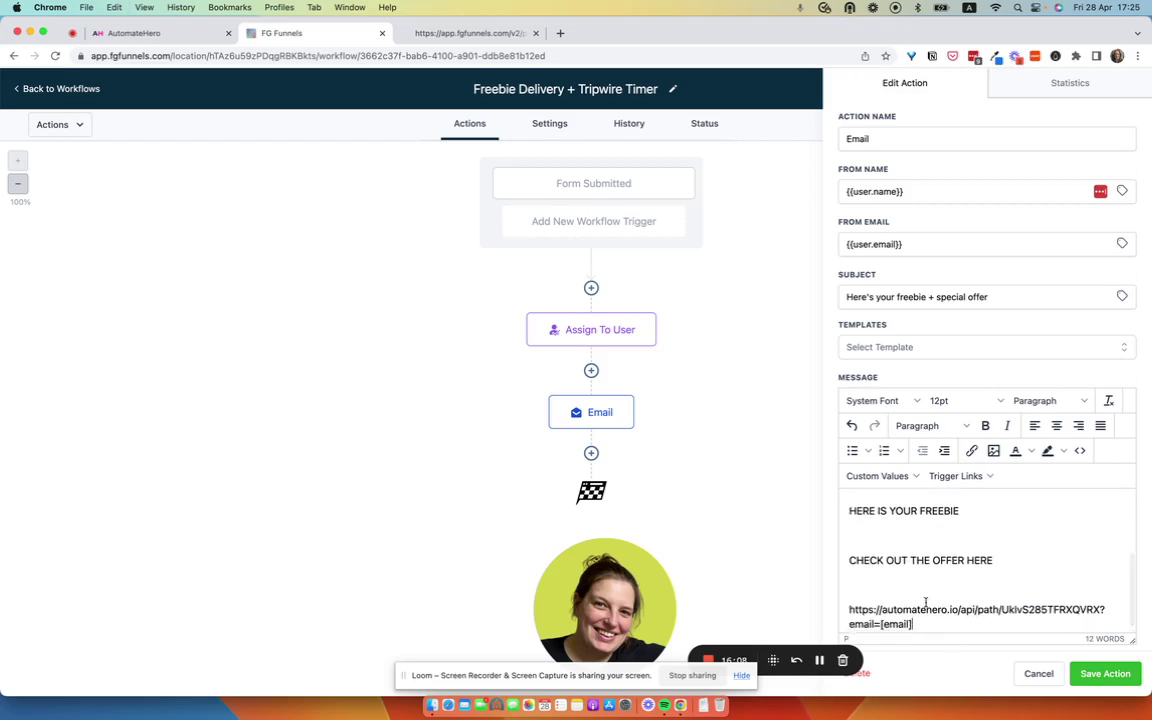
key("Return")
key("Return")
left_click(877, 476)
mouse_move(880, 500)
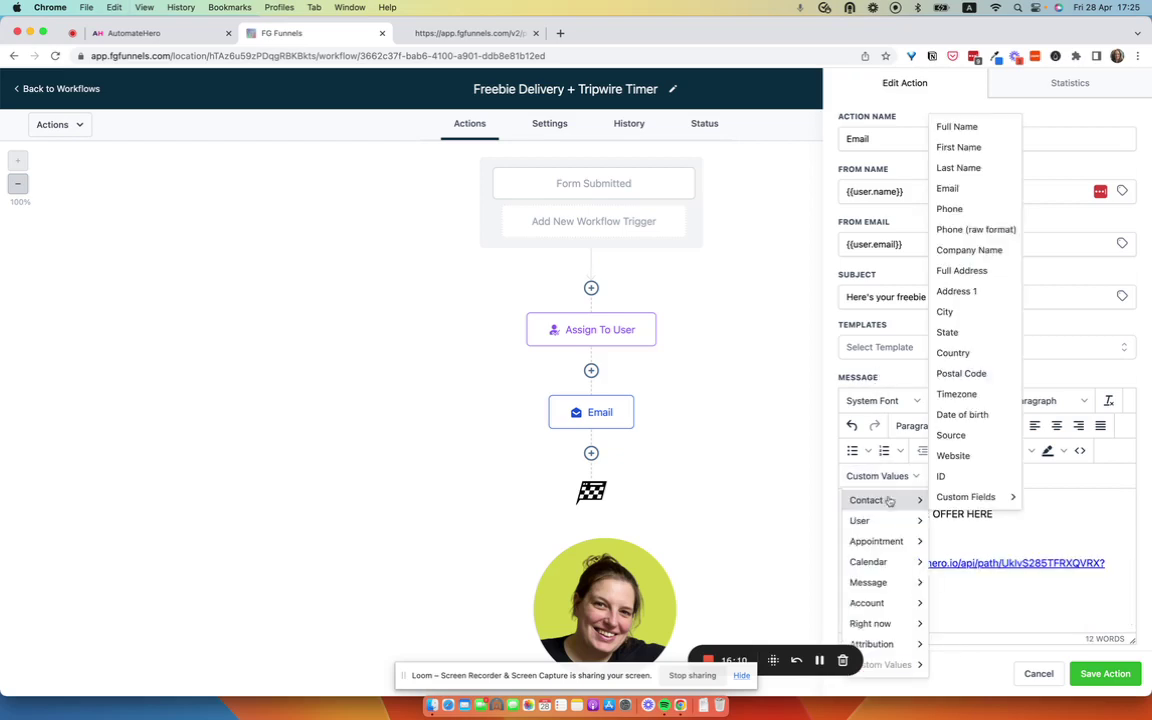
left_click(948, 188)
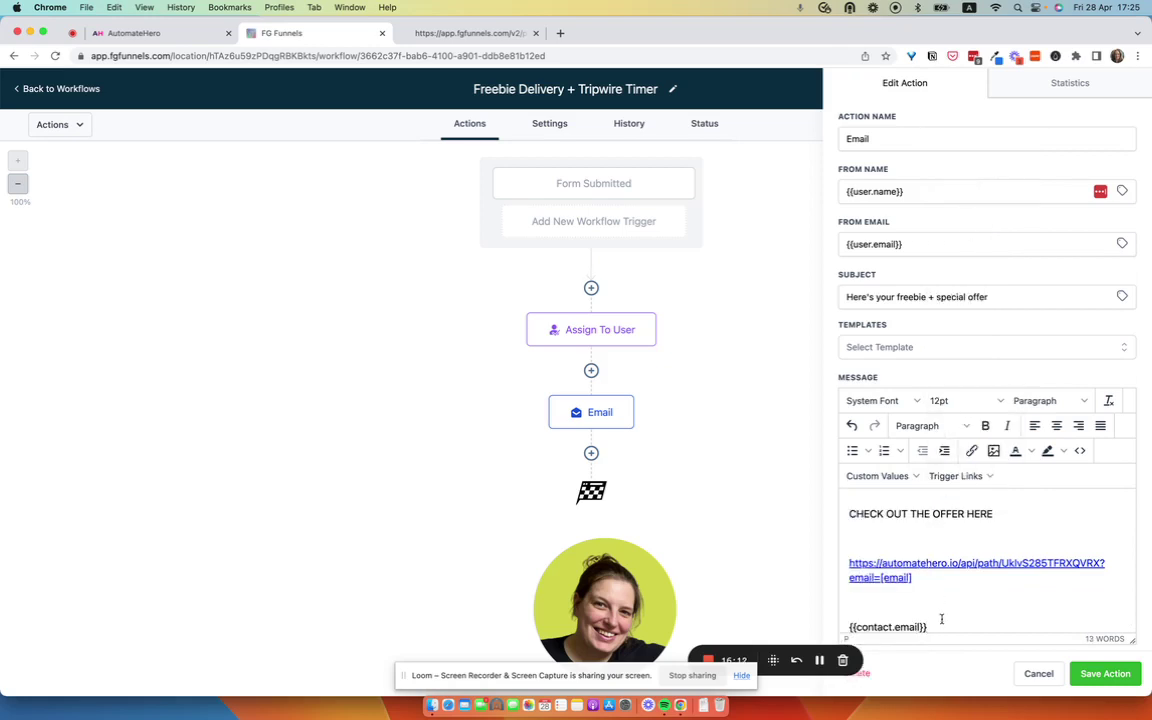
Delete the [email] placeholder and the line breaks so {{contact.email}} directly follows "email=" in the redirect URL
scroll(855, 630, "down", 1)
left_click_drag(847, 626, 849, 619)
left_click(850, 617)
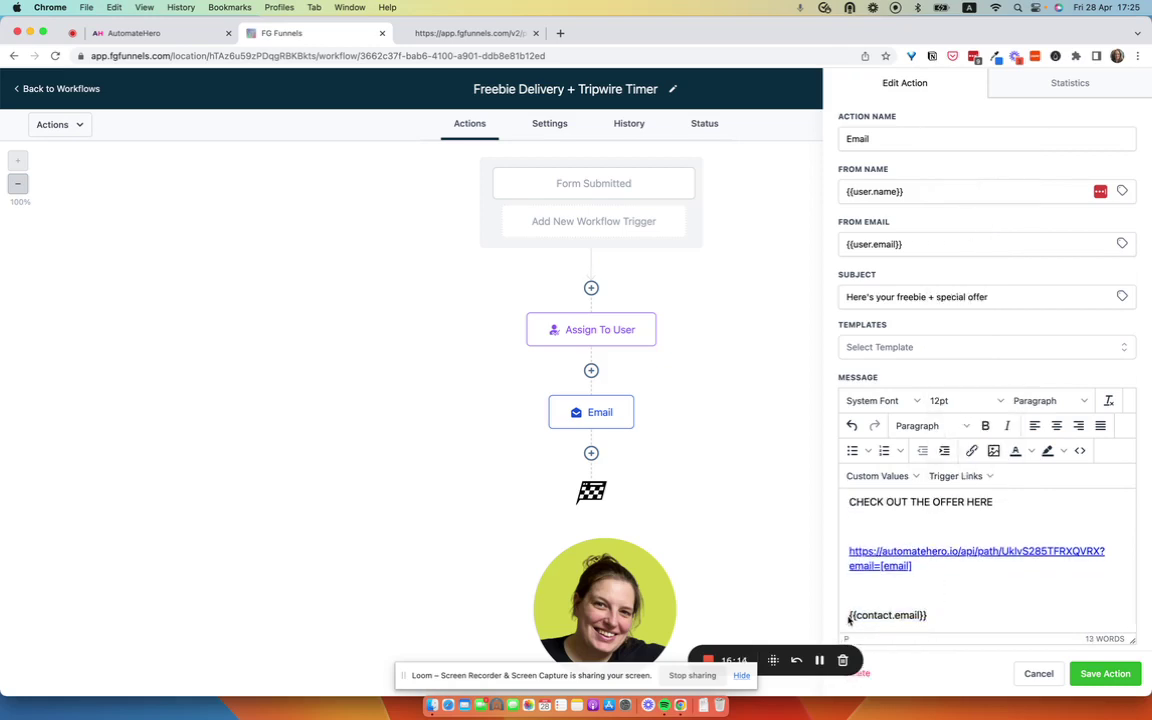
key("BackSpace")
key("BackSpace")
key("BackSpace")
key("BackSpace")
key("BackSpace")
key("BackSpace")
key("BackSpace")
key("BackSpace")
key("BackSpace")
key("BackSpace")
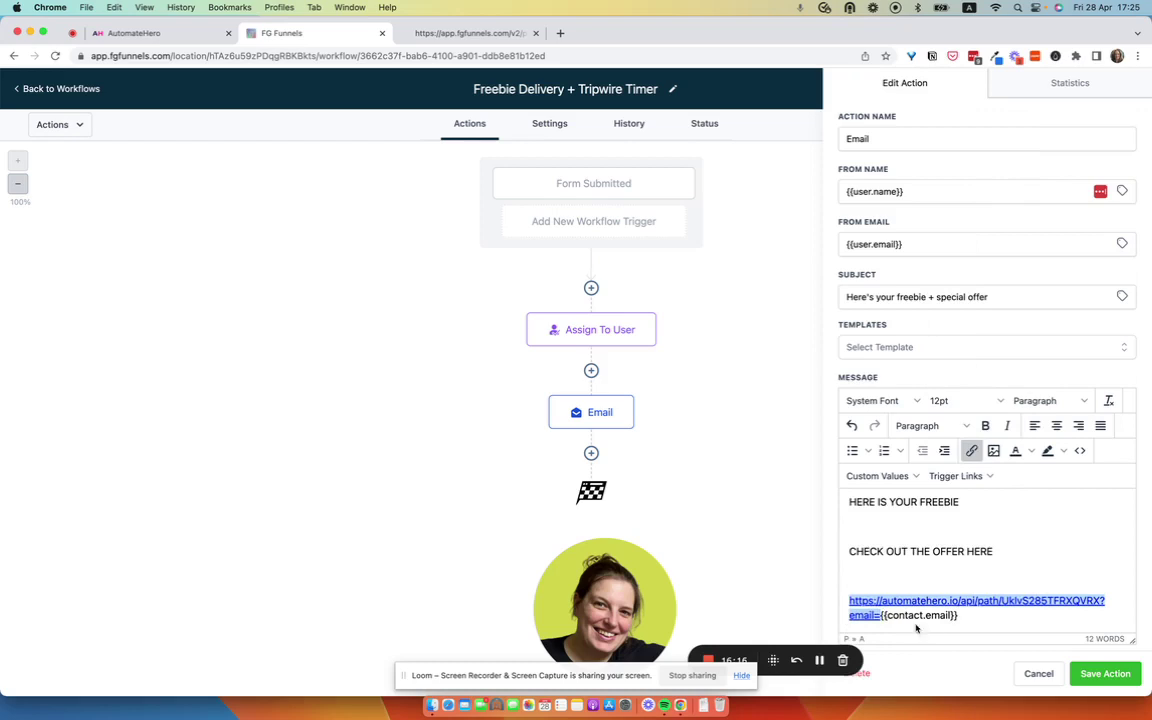
Copy the complete redirect URL with {{contact.email}} and set it as the link on the text "CHECK OUT THE OFFER HERE"
left_click_drag(963, 615, 850, 600)
key("super+c")
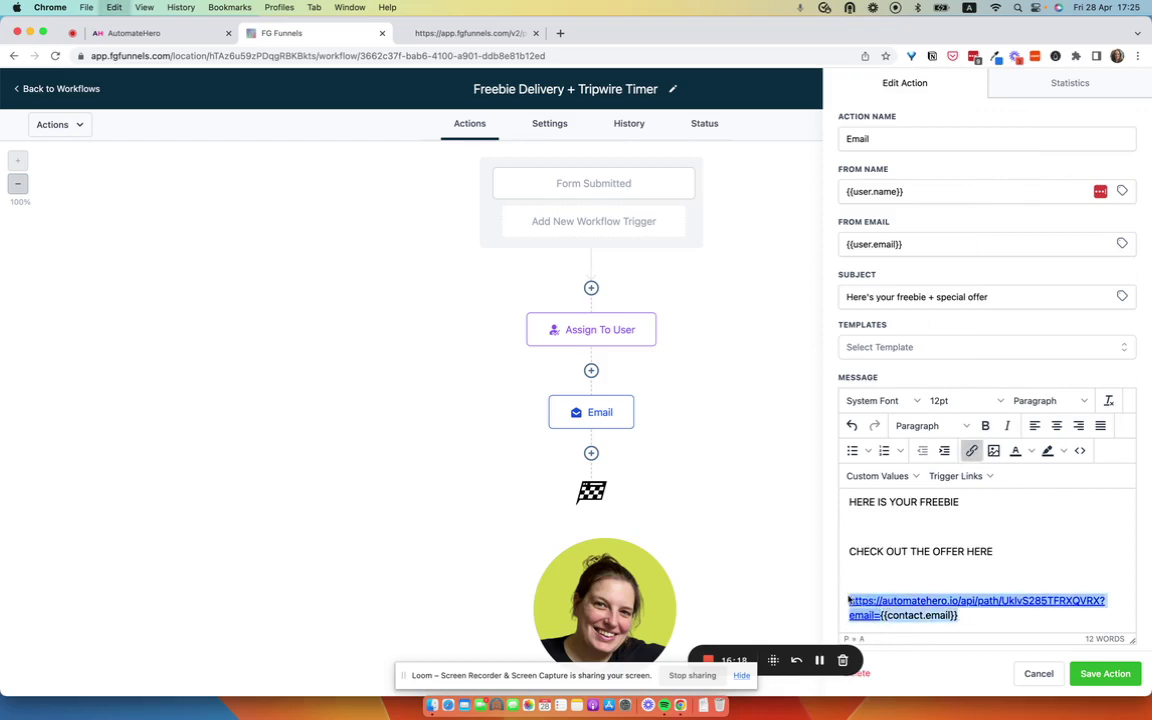
left_click_drag(849, 551, 993, 552)
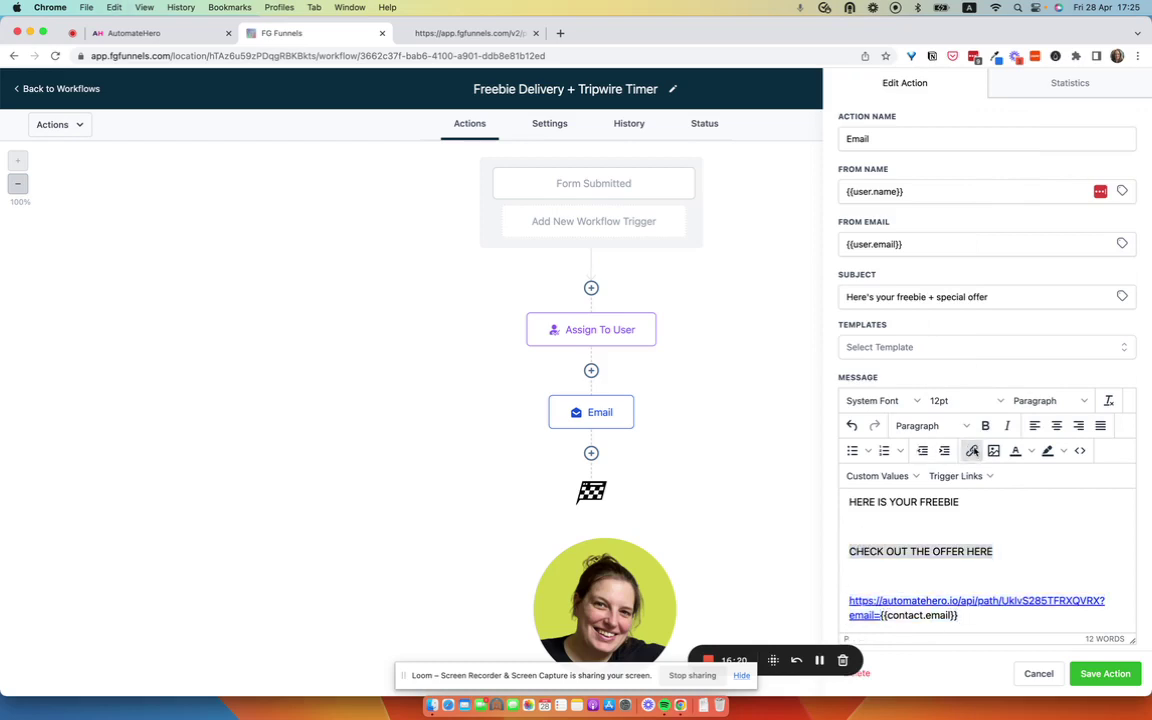
left_click(971, 450)
key("super+v")
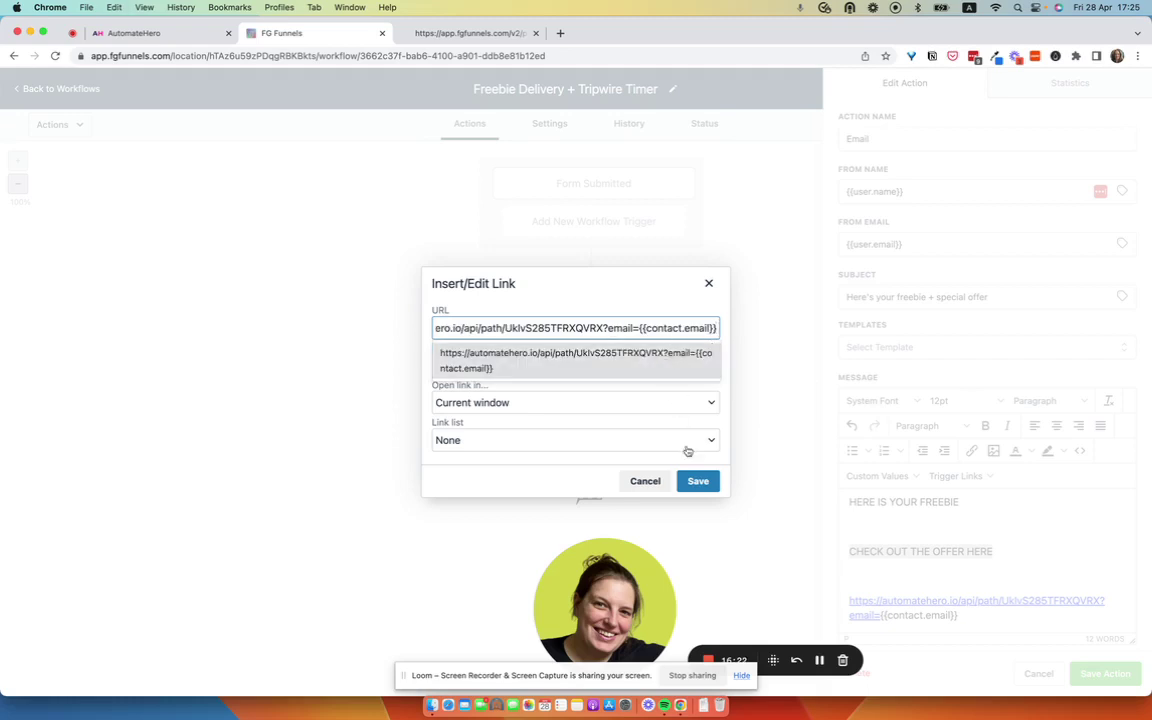
left_click(700, 484)
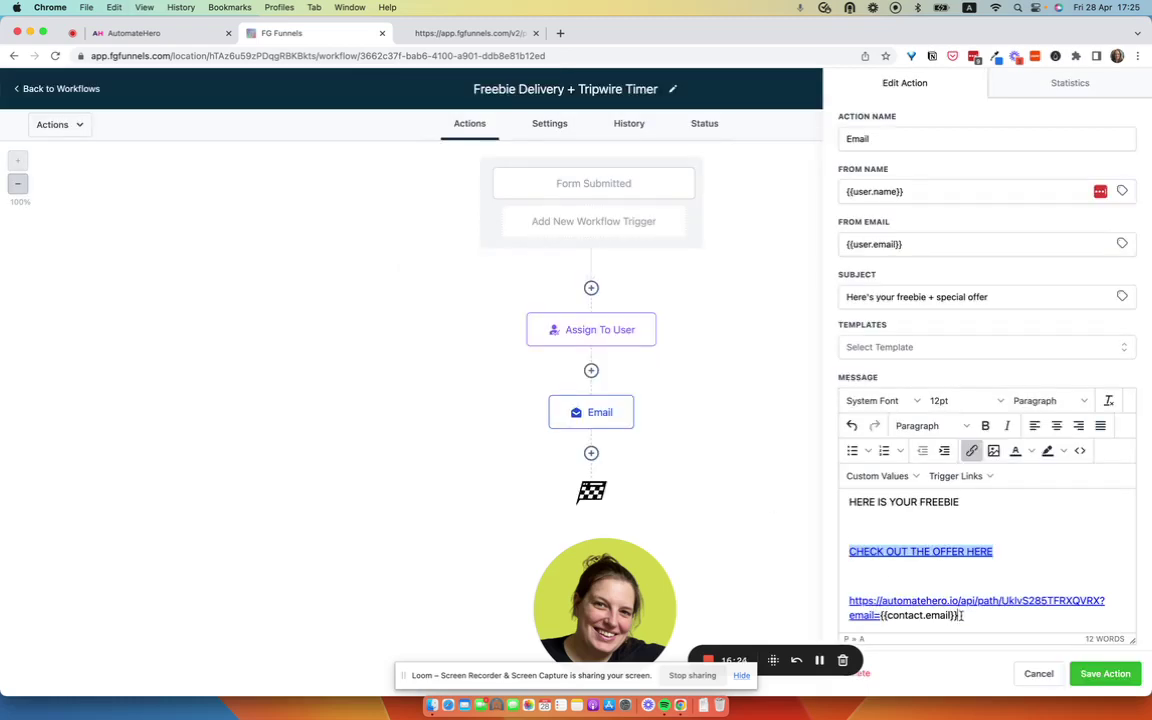
Delete the plain redirect URL with {{contact.email}} below the linked offer text in the email message
left_click_drag(959, 615, 838, 590)
key("BackSpace")
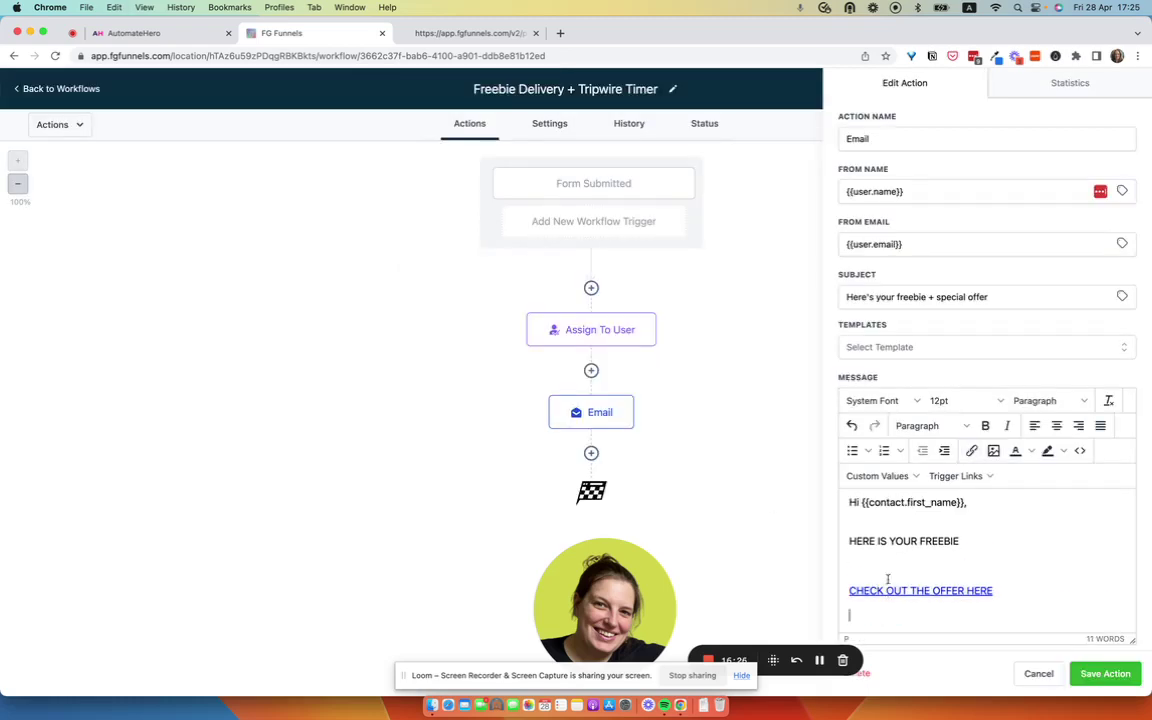
scroll(890, 553, "up", 3)
scroll(890, 553, "down", 3)
Switch to AutomateHero to review the expired countdown redirect URL, and return to the FG Funnels workflow
left_click(185, 36)
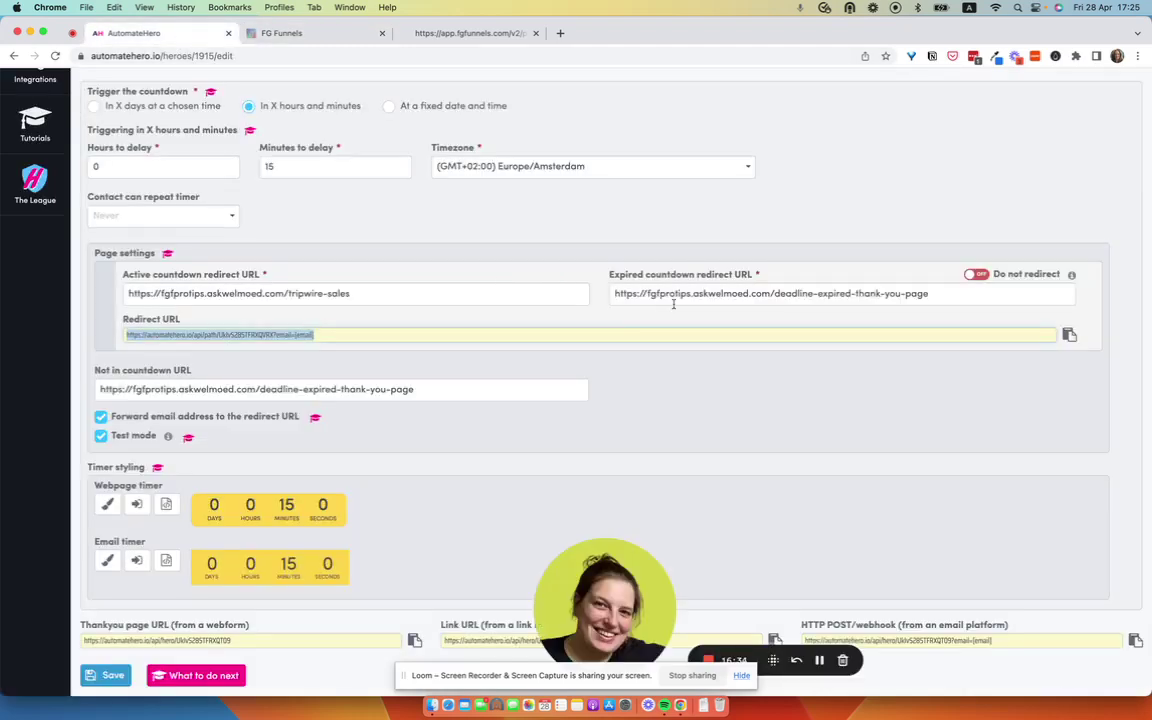
triple_click(674, 294)
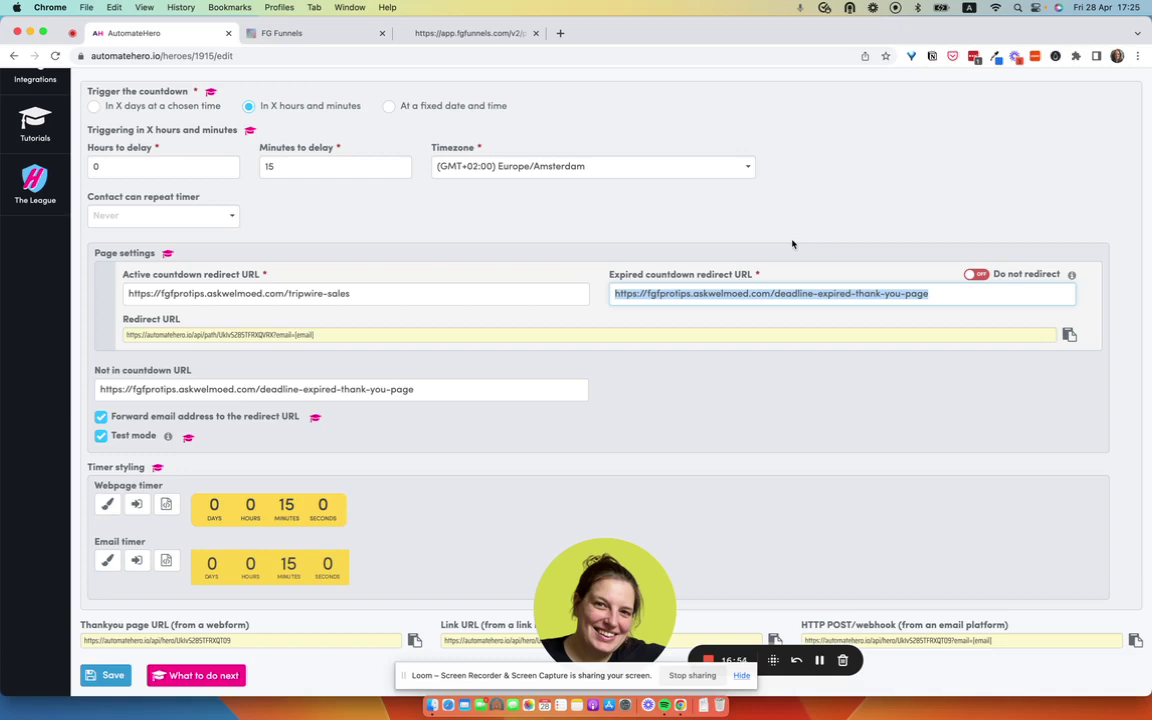
left_click(341, 36)
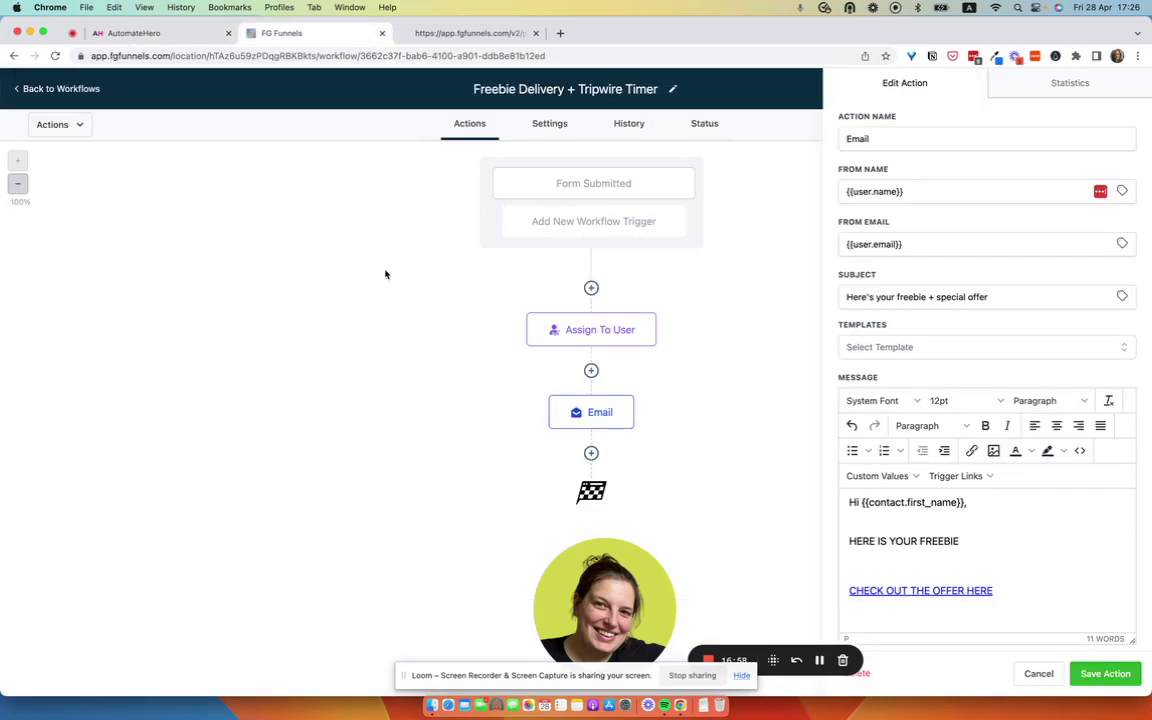
Search the workflow list for "trip", reopen the Freebie Delivery + Tripwire Timer workflow and publish it
left_click(38, 87)
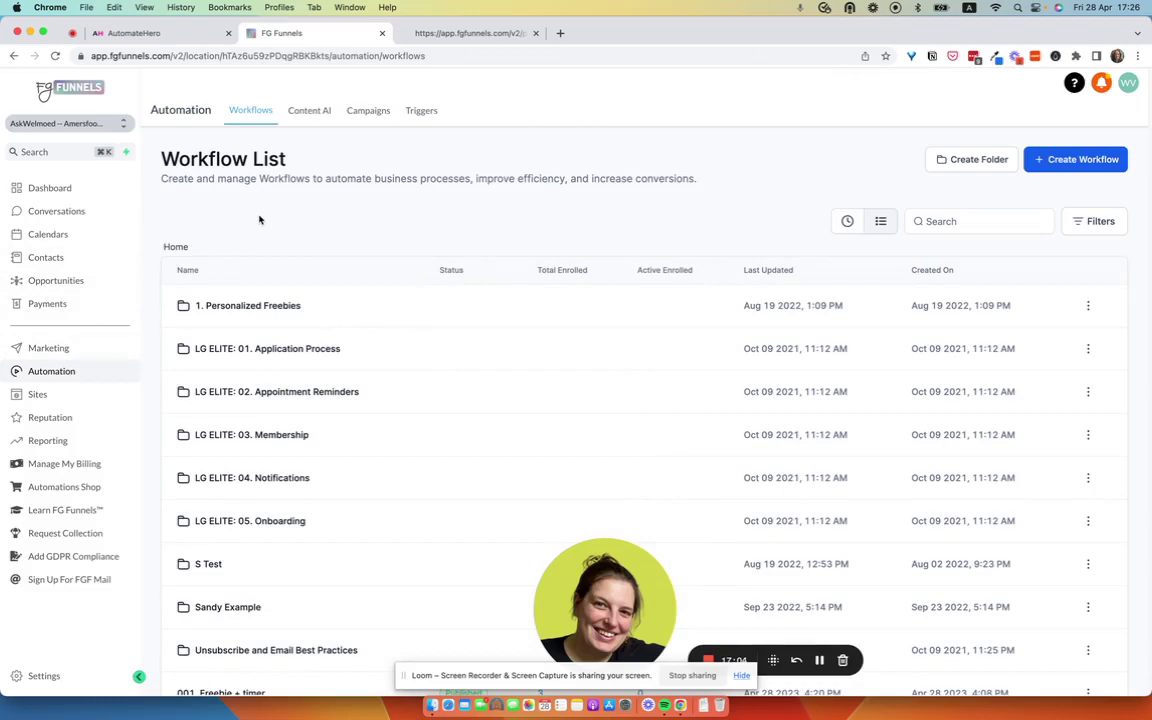
left_click(946, 221)
type("trip")
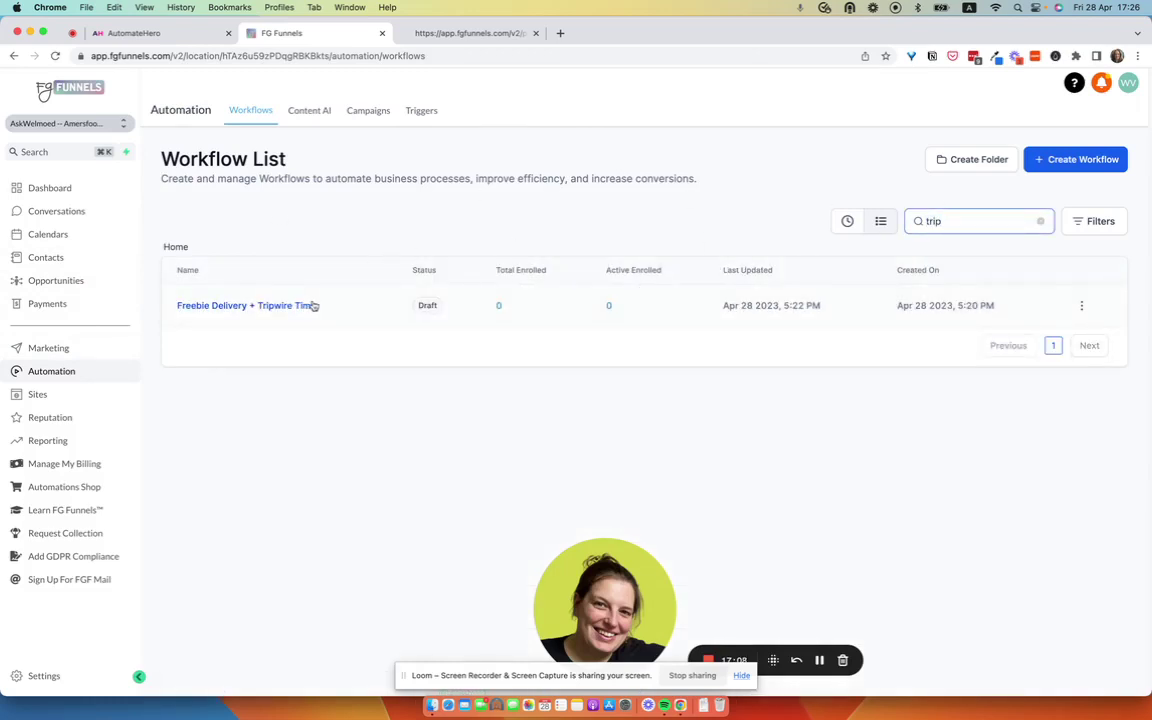
left_click(265, 306)
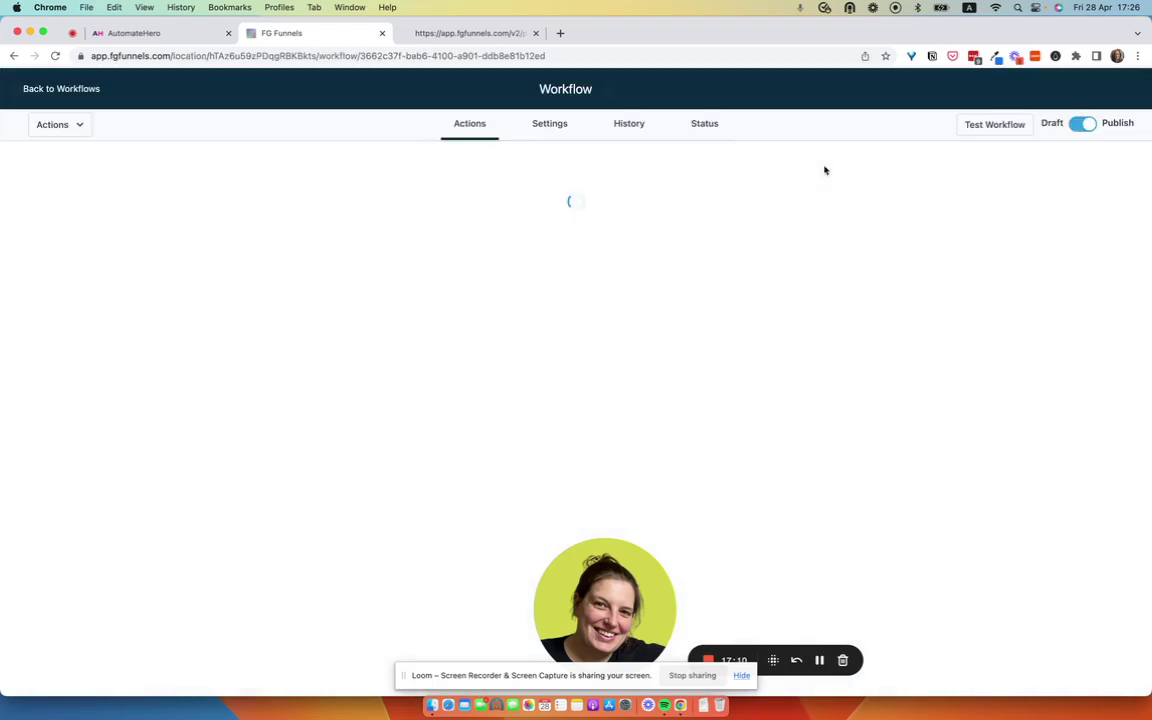
left_click(1084, 123)
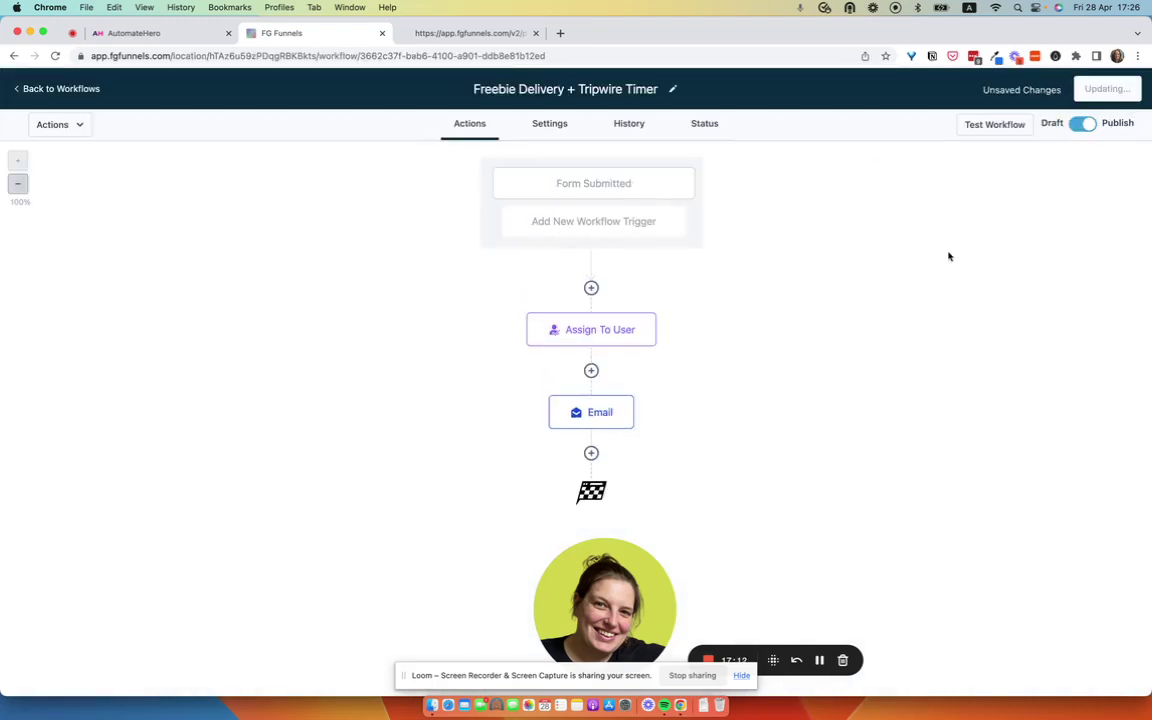
Leave the workflow and open the Tripwire Funnel from the funnels list
left_click(72, 88)
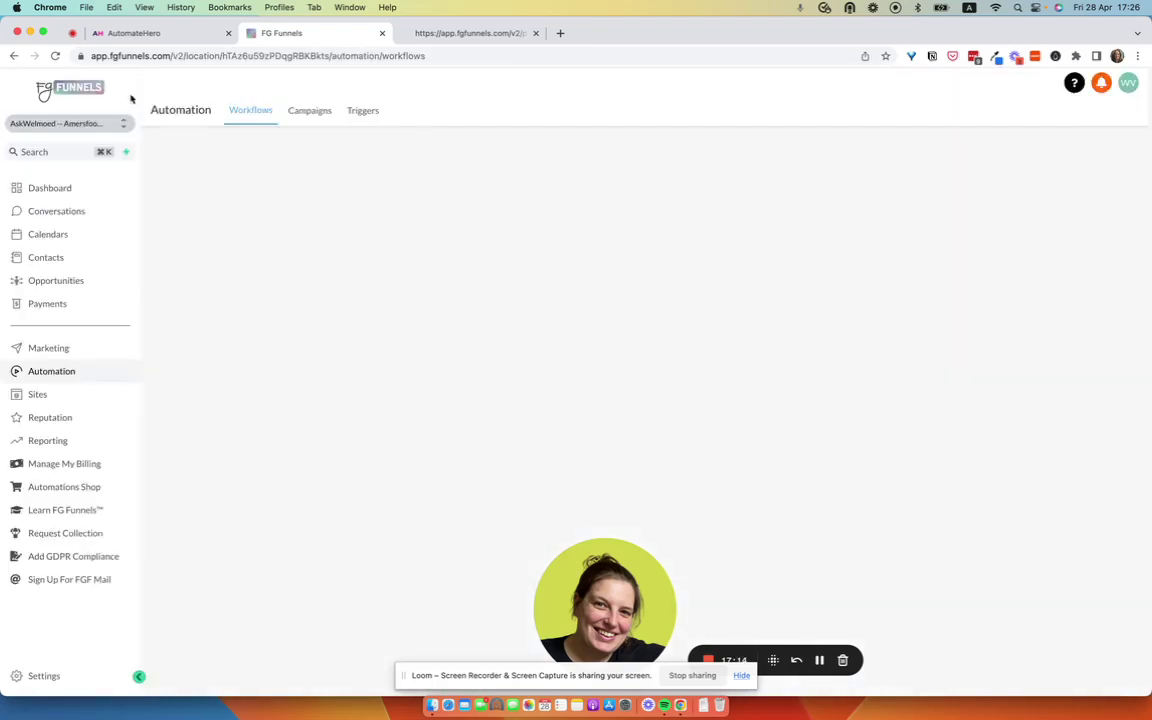
left_click(50, 394)
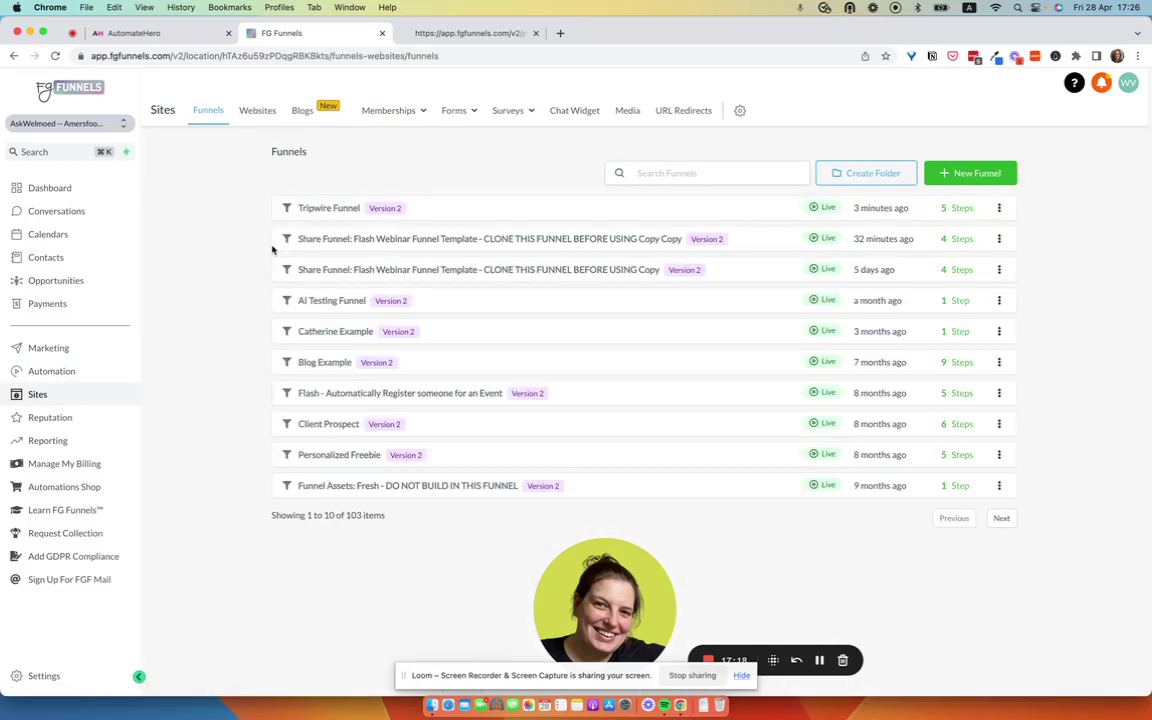
left_click(295, 205)
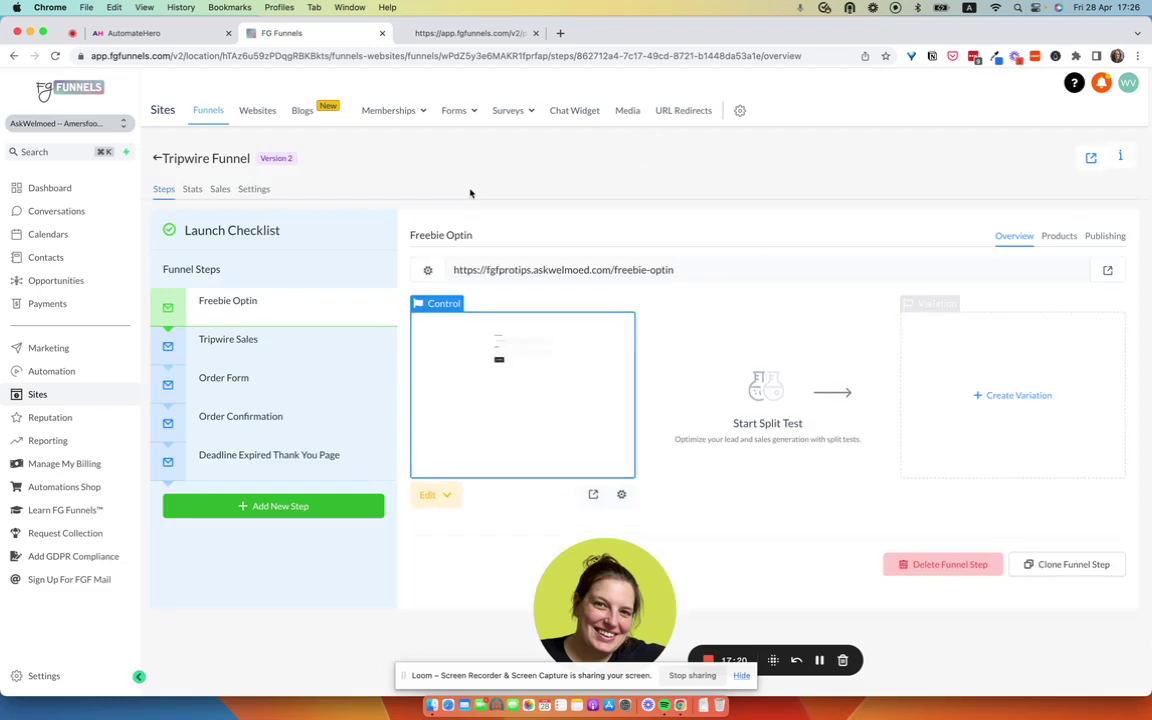